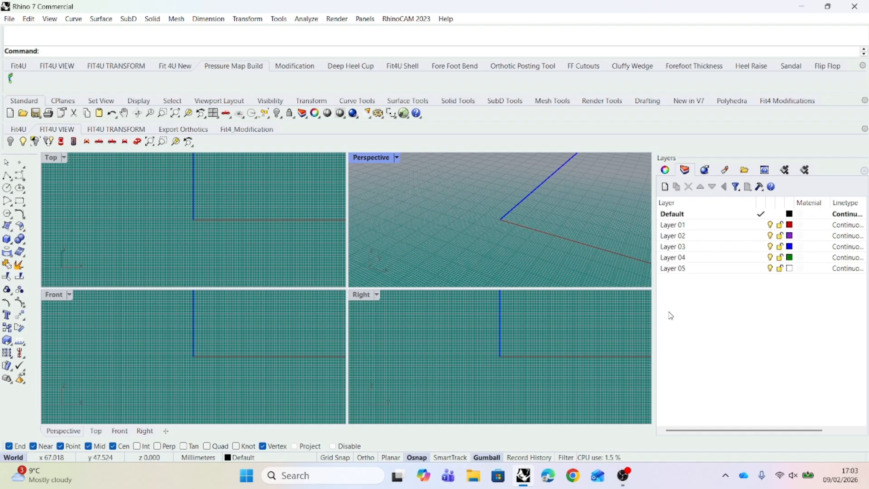
# - Rename the Default layer as "Foot Scan"
pyautogui.click(694, 219)
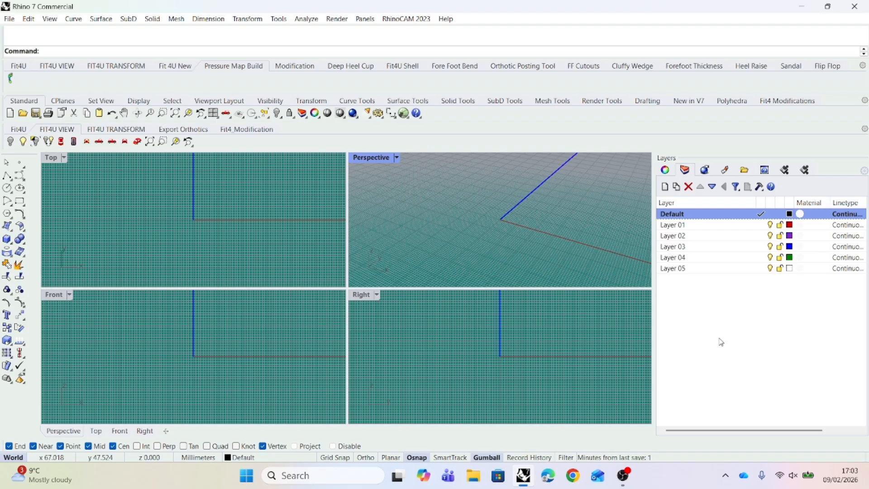
pyautogui.click(696, 216)
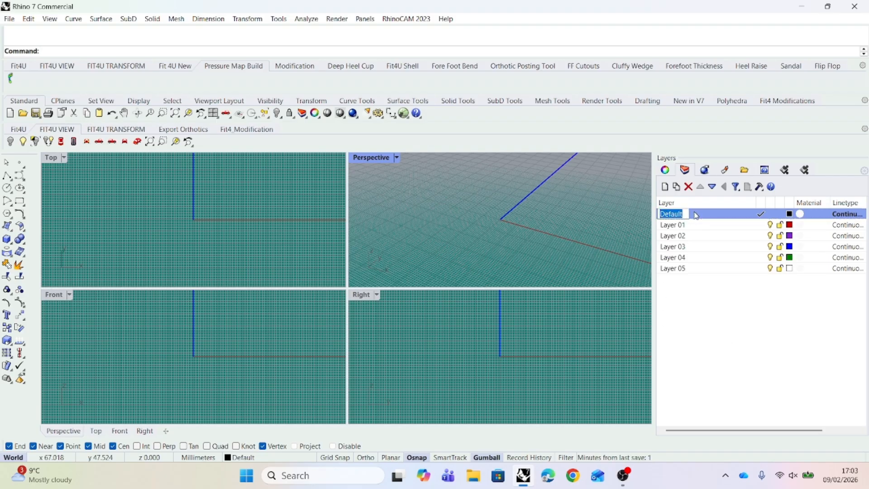
pyautogui.write('F')
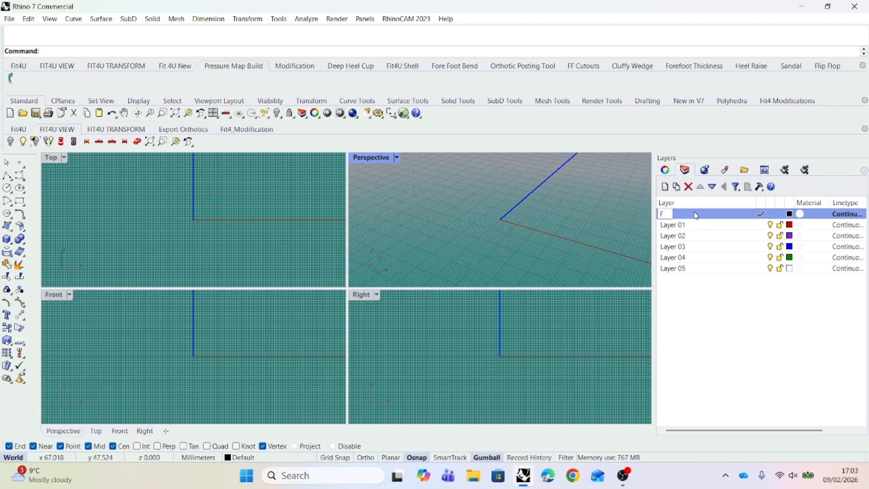
pyautogui.write('oot')
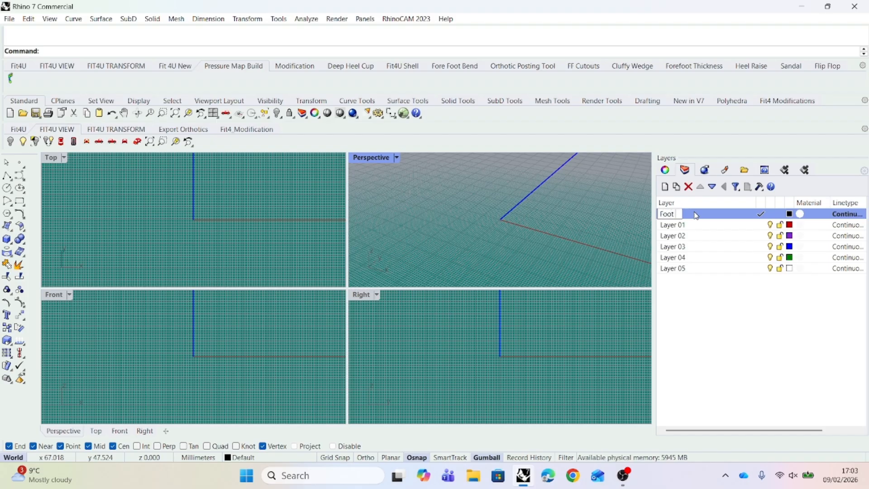
pyautogui.write(' Scan')
pyautogui.press('Return')
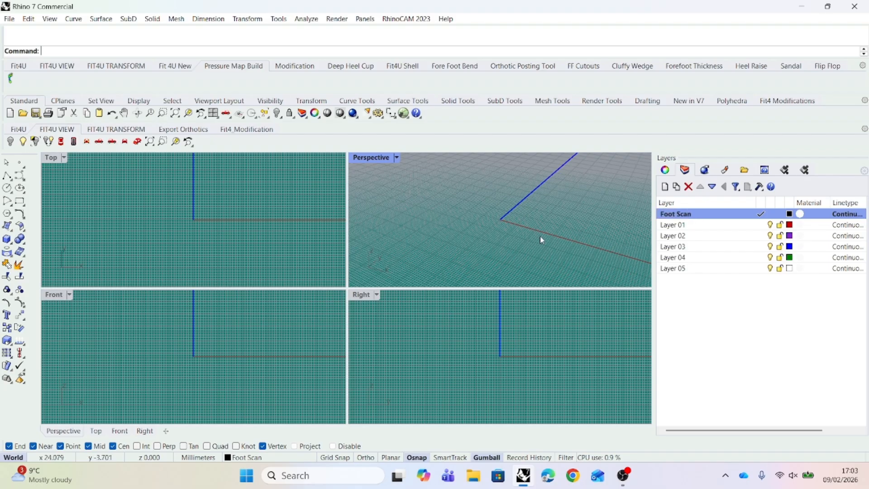
# - Import the STL foot scan ending in "san3l" from the USB drive, using millimetres and splitting disjoint meshes
pyautogui.click(9, 19)
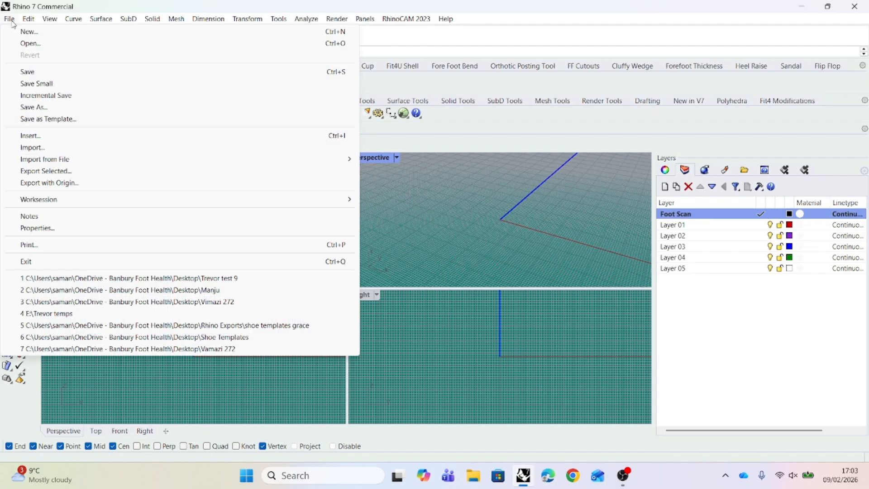
pyautogui.click(32, 148)
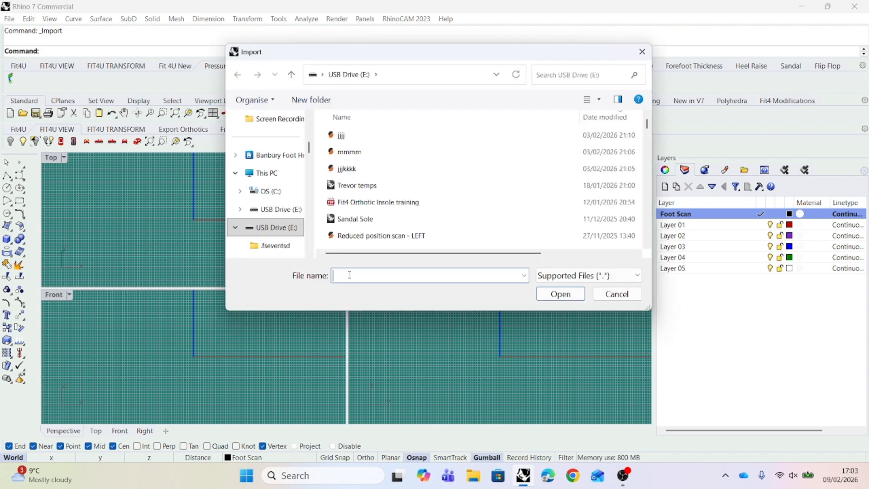
pyautogui.write('k')
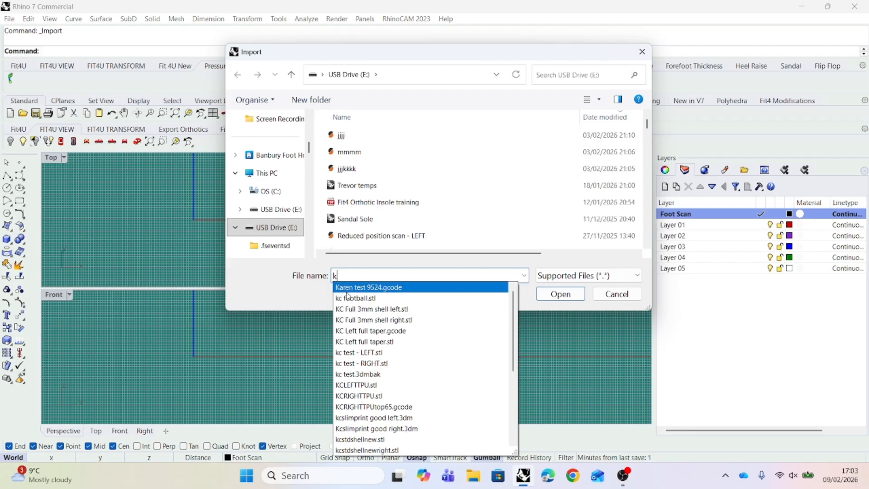
pyautogui.scroll(-5, 354, 362)
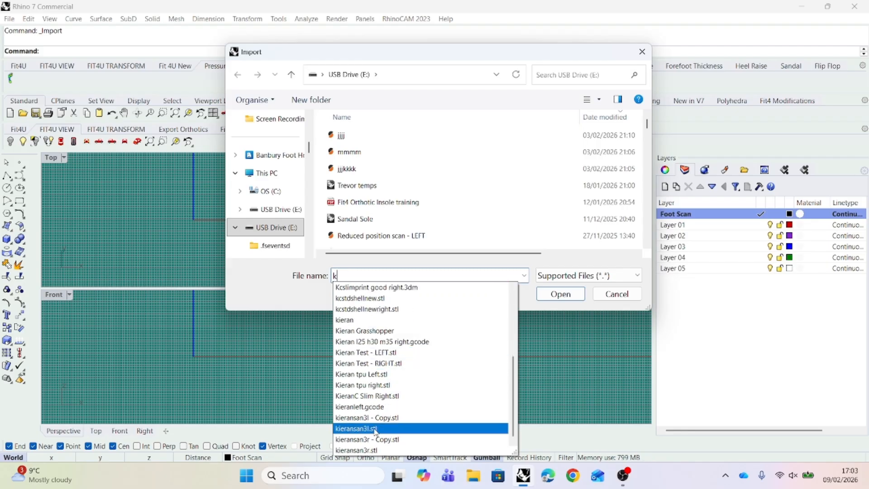
pyautogui.click(373, 428)
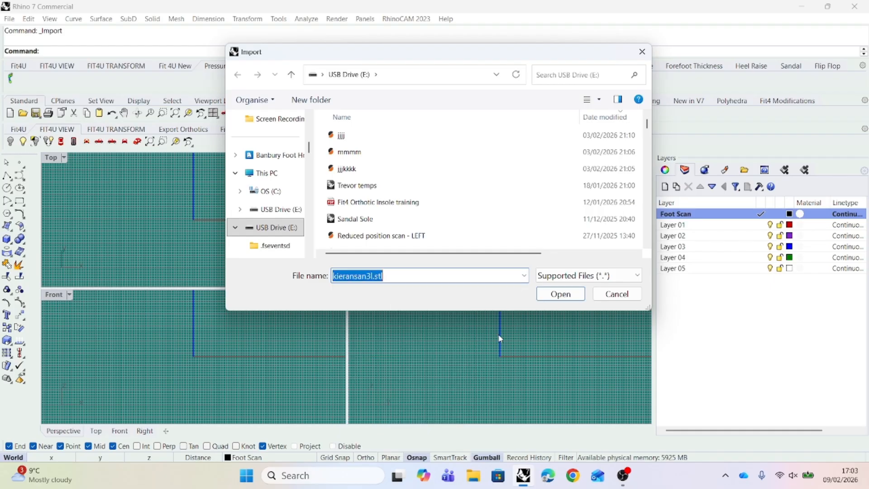
pyautogui.click(545, 296)
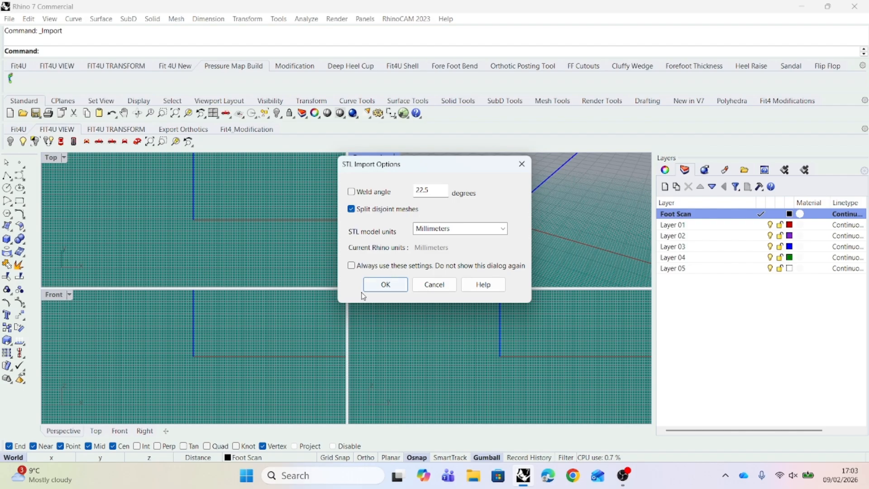
pyautogui.click(384, 286)
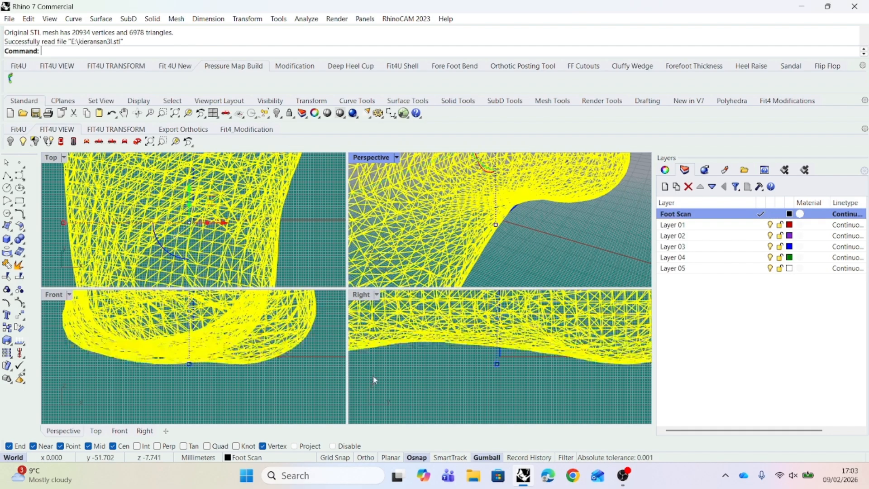
# - Deselect the imported foot mesh and set the Perspective viewport to Ghosted display mode
pyautogui.scroll(-2, 448, 251)
pyautogui.click(483, 241)
pyautogui.moveTo(491, 245)
pyautogui.mouseDown(button='right')
pyautogui.moveTo(452, 250)
pyautogui.moveTo(487, 244)
pyautogui.mouseUp(button='right')
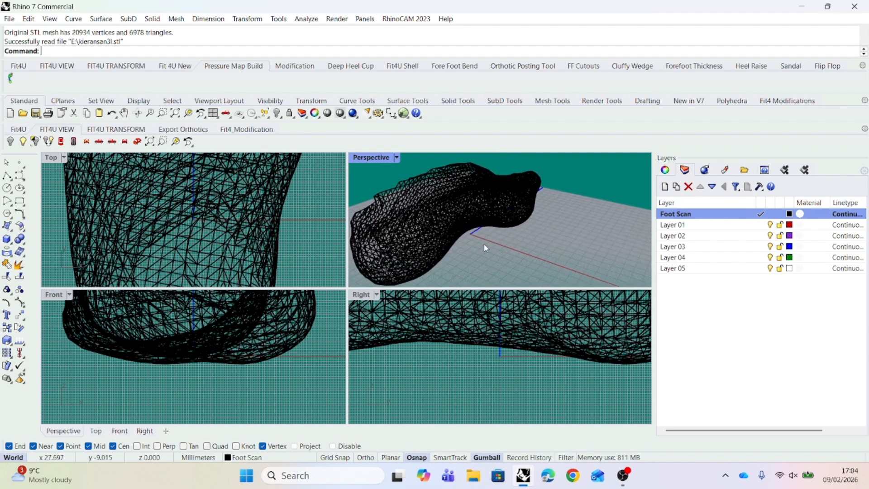
pyautogui.click(50, 20)
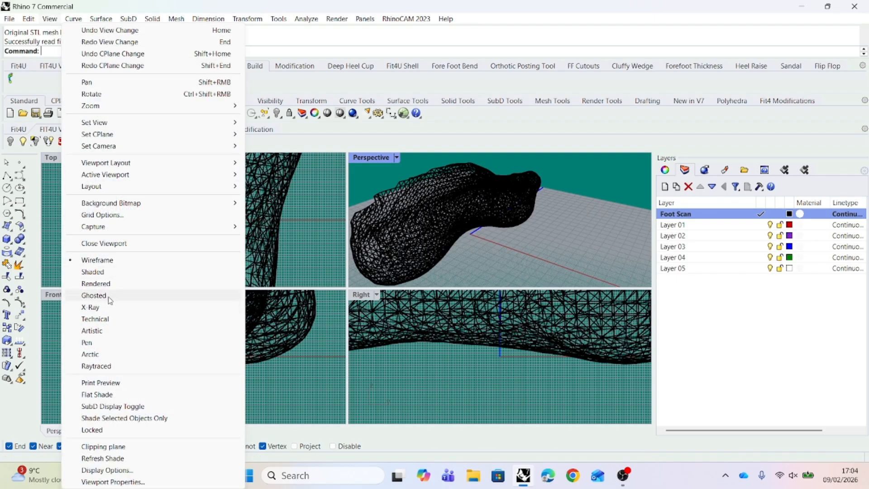
pyautogui.click(107, 296)
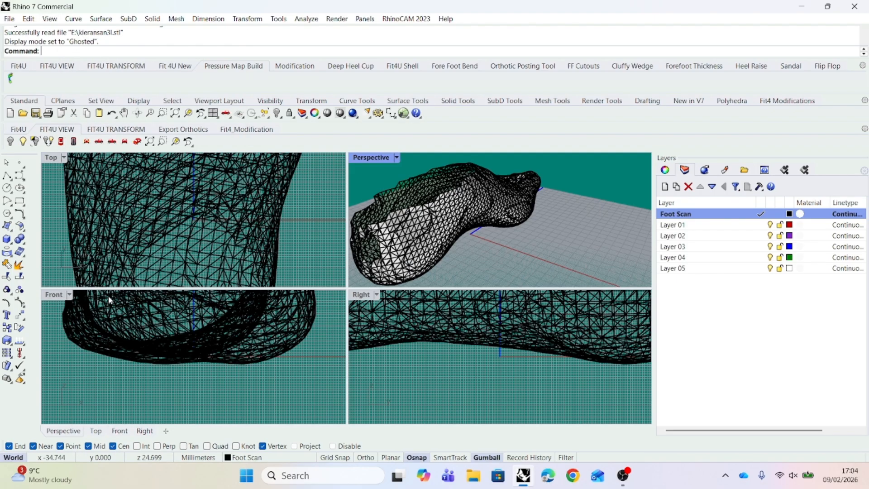
# - Maximize the Perspective viewport and switch it to the Top view of the foot scan
pyautogui.doubleClick(368, 159)
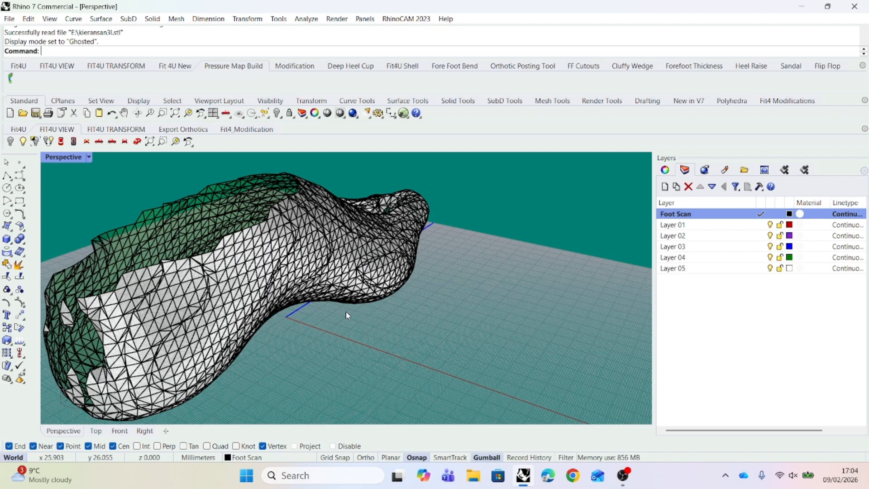
pyautogui.scroll(-2, 345, 311)
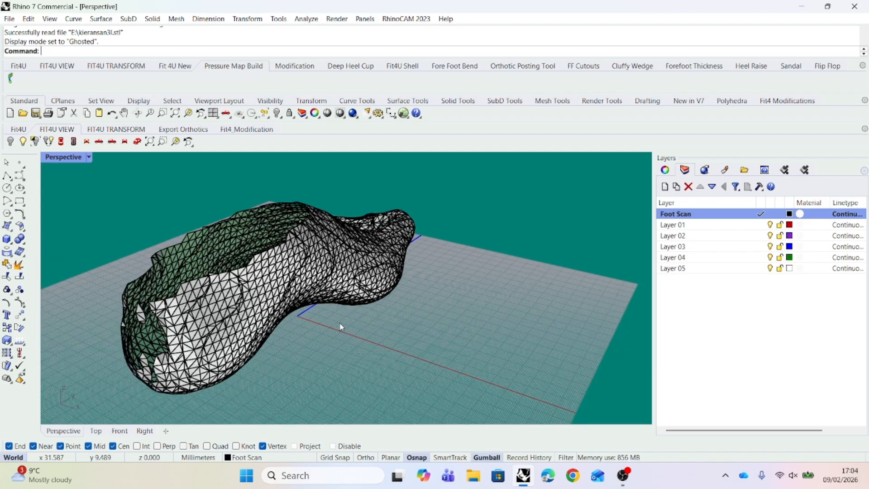
pyautogui.click(63, 142)
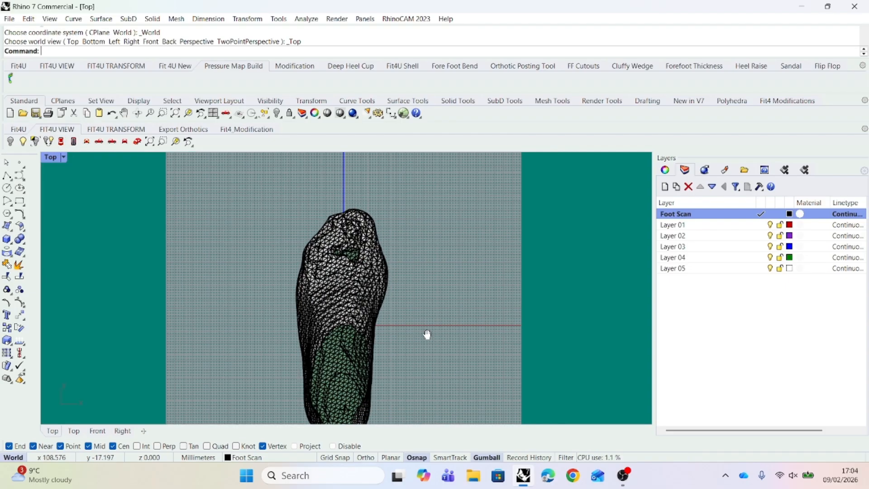
# - Rename Layer 01 as "Picture"
pyautogui.click(680, 225)
pyautogui.click(687, 225)
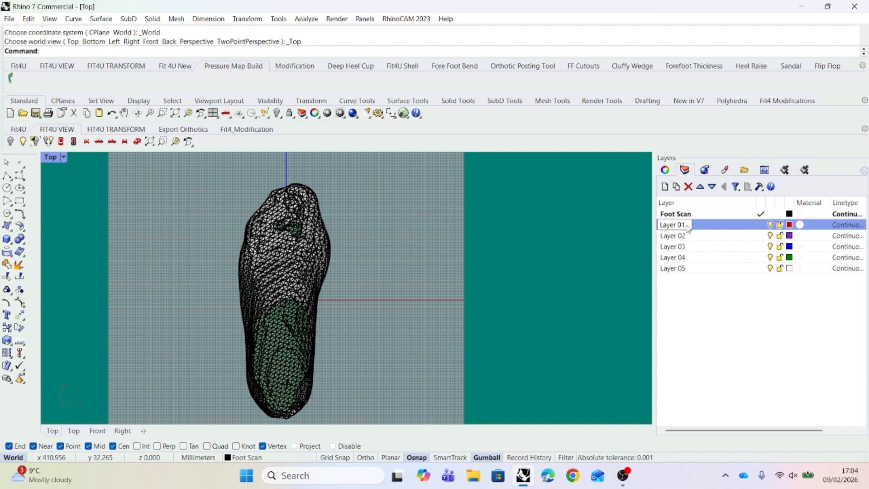
pyautogui.press('BackSpace')
pyautogui.press('BackSpace')
pyautogui.press('BackSpace')
pyautogui.press('BackSpace')
pyautogui.press('BackSpace')
pyautogui.press('BackSpace')
pyautogui.press('BackSpace')
pyautogui.press('BackSpace')
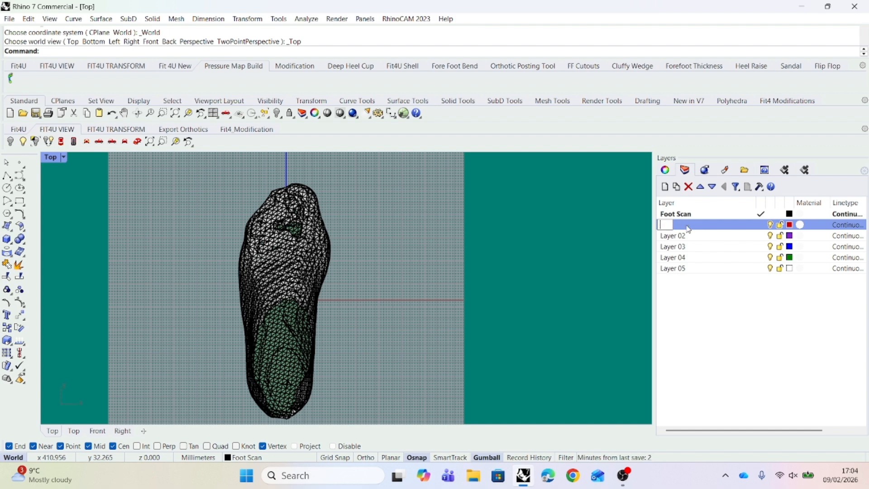
pyautogui.write('Picture')
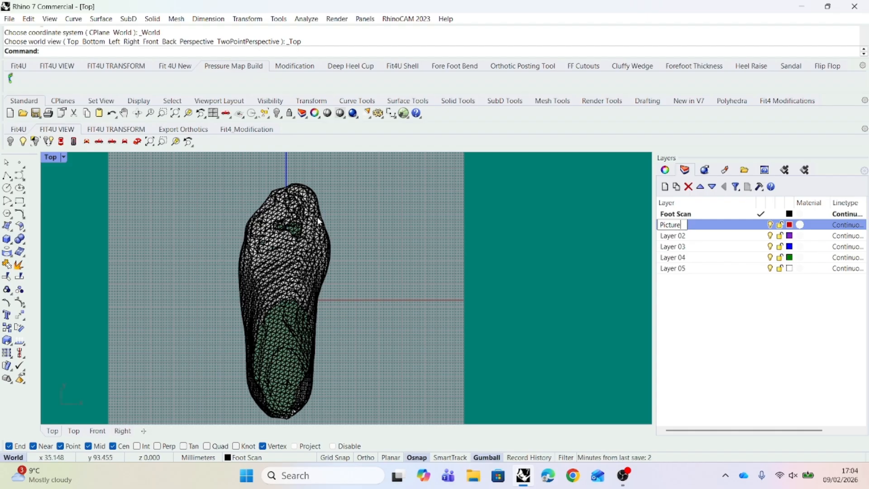
pyautogui.moveTo(355, 315); pyautogui.dragTo(316, 321, button='right')
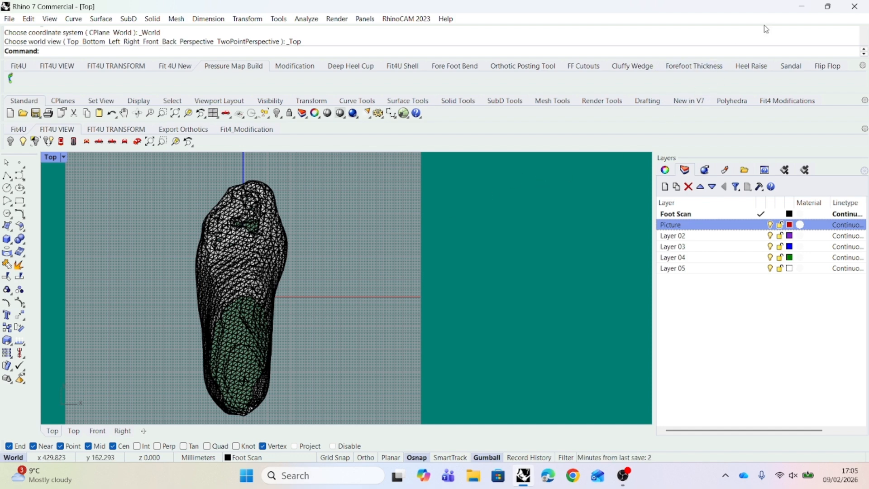
# - Shrink the modelling window to reveal the desktop and bring the image IMG_0935 into the model as a Picture
pyautogui.moveTo(827, 13)
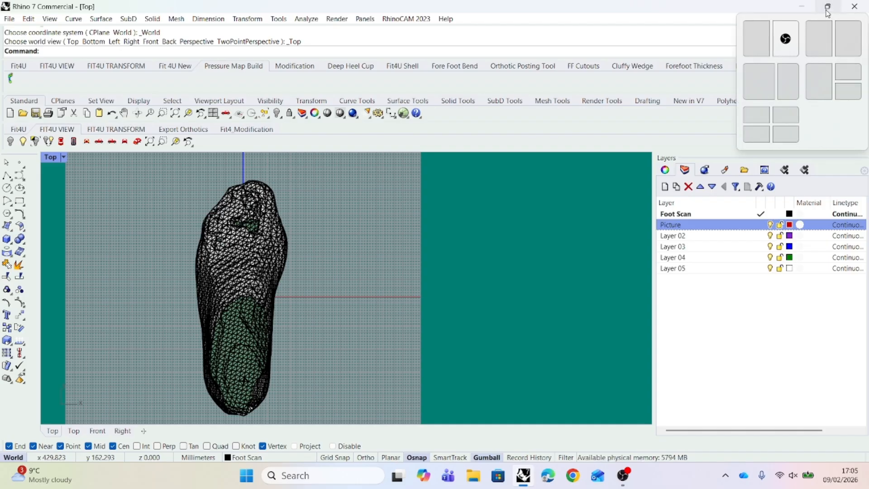
pyautogui.click(827, 6)
pyautogui.click(801, 7)
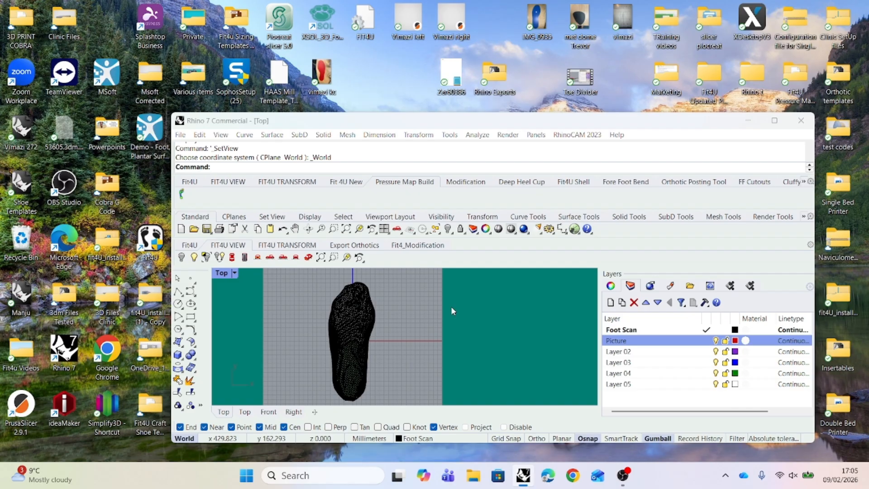
pyautogui.moveTo(452, 308); pyautogui.dragTo(451, 307)
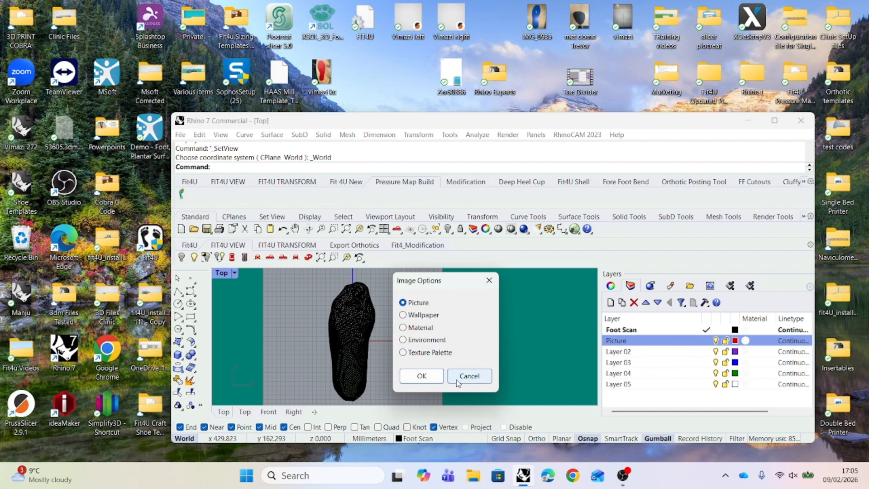
pyautogui.click(427, 375)
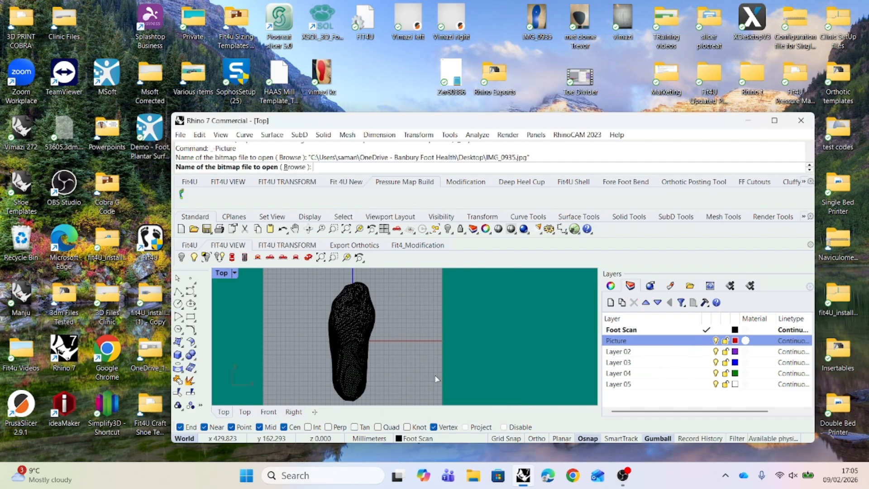
# - Make the Picture layer current, maximize the window again and place the insole picture beside the foot scan by two corners
pyautogui.click(705, 341)
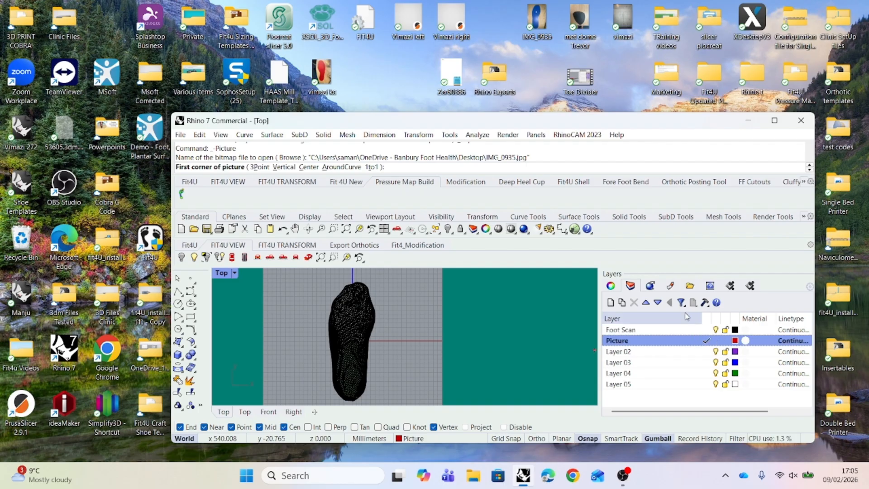
pyautogui.click(774, 121)
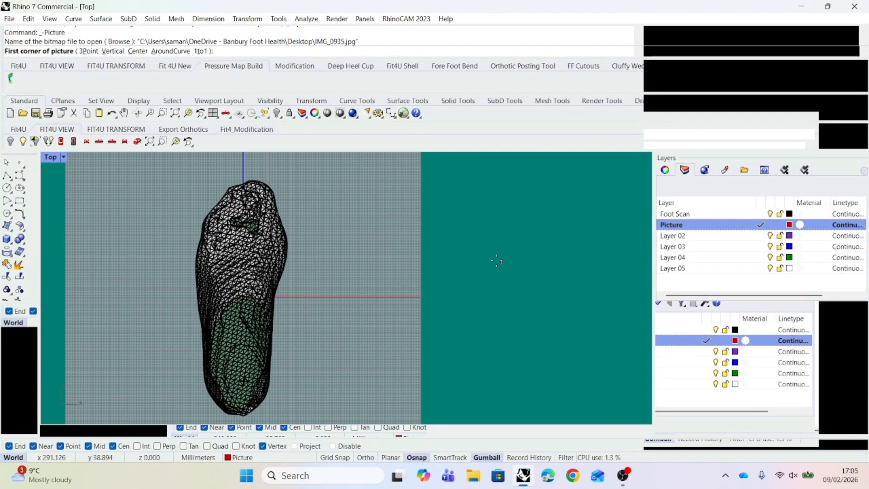
pyautogui.click(406, 219)
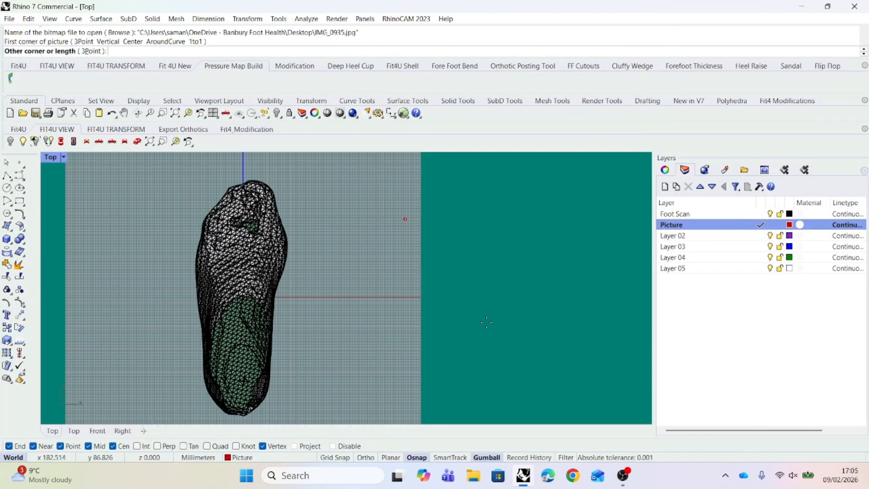
pyautogui.click(526, 380)
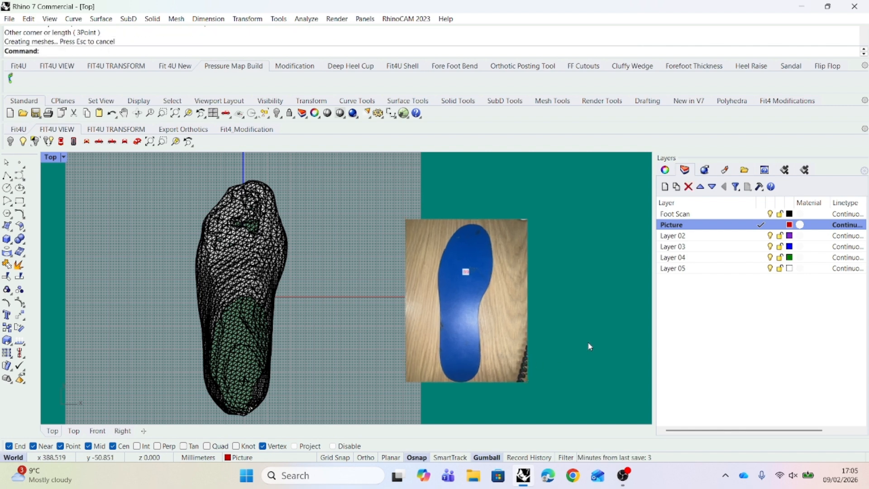
pyautogui.moveTo(578, 342); pyautogui.dragTo(504, 306, button='right')
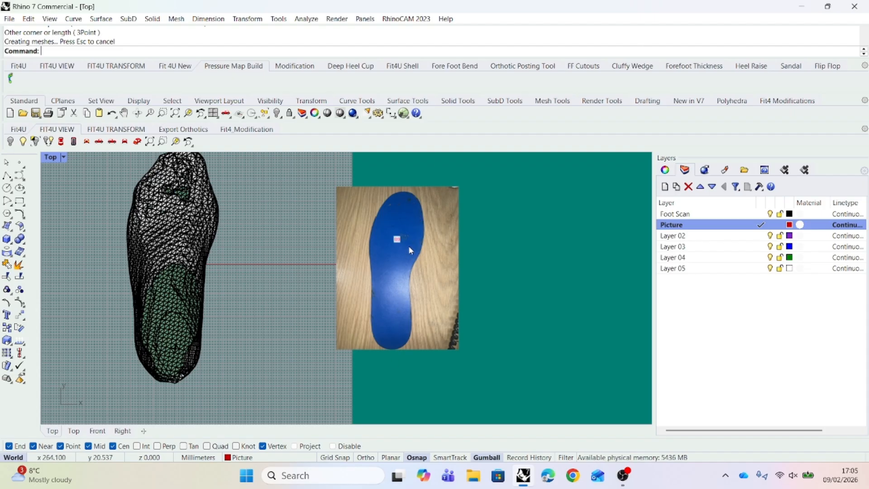
pyautogui.moveTo(504, 294); pyautogui.dragTo(574, 310, button='right')
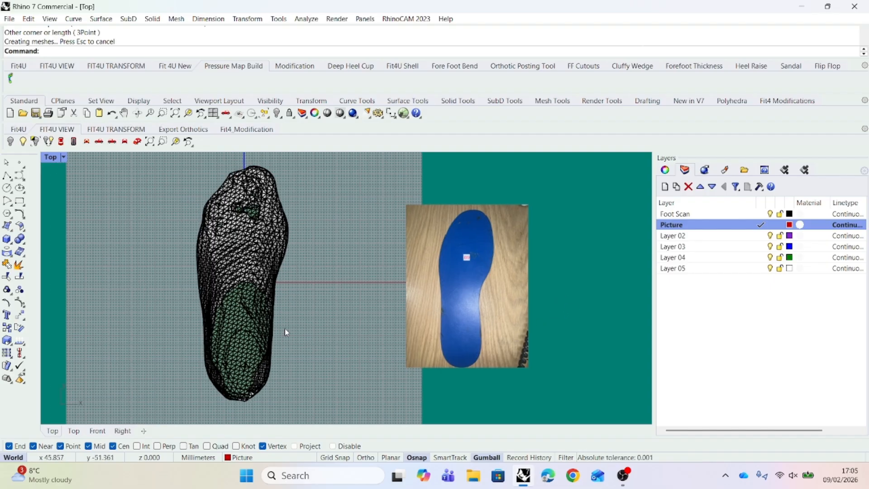
pyautogui.click(7, 341)
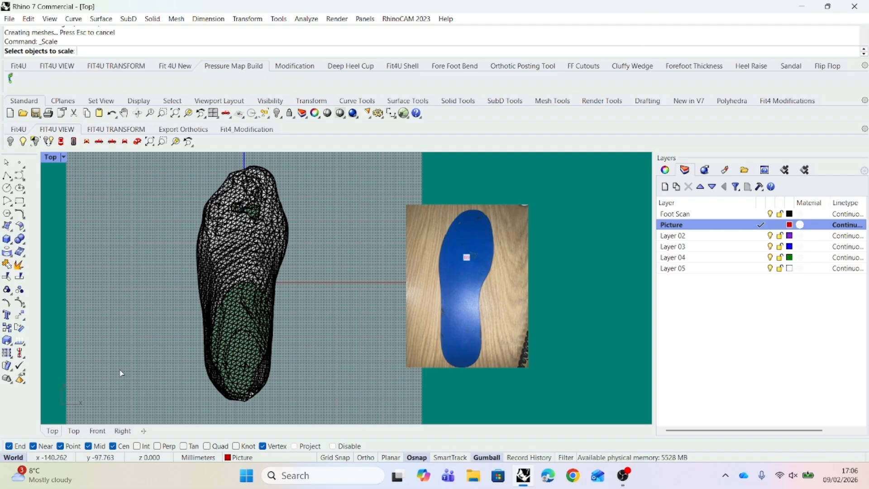
pyautogui.press('Escape')
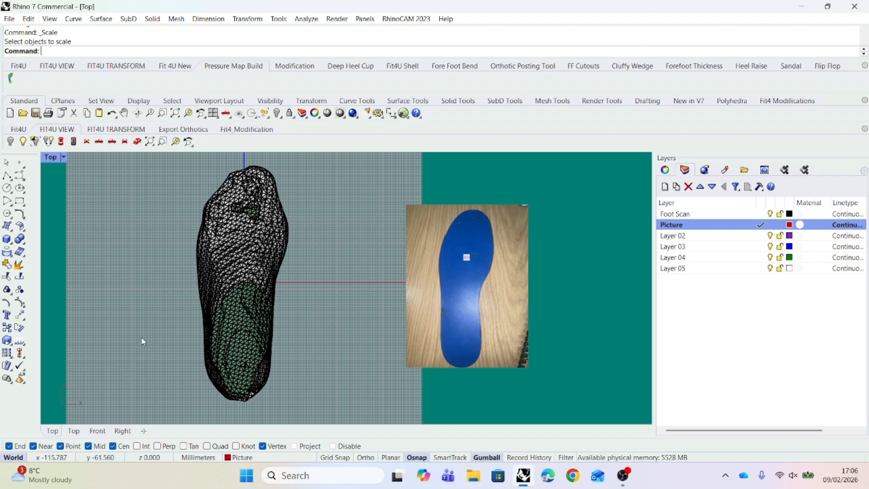
# - Measure the foot scan's length from heel to toe with a linear dimension, without placing the dimension
pyautogui.click(213, 21)
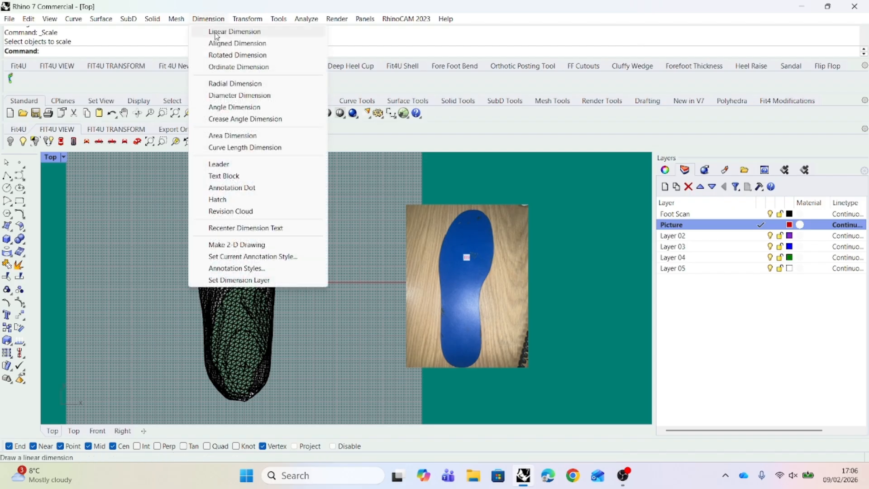
pyautogui.click(218, 32)
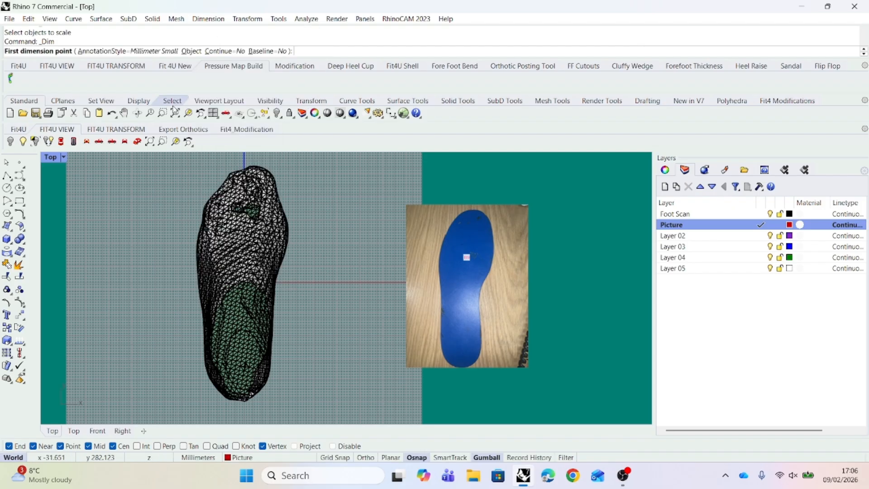
pyautogui.click(238, 405)
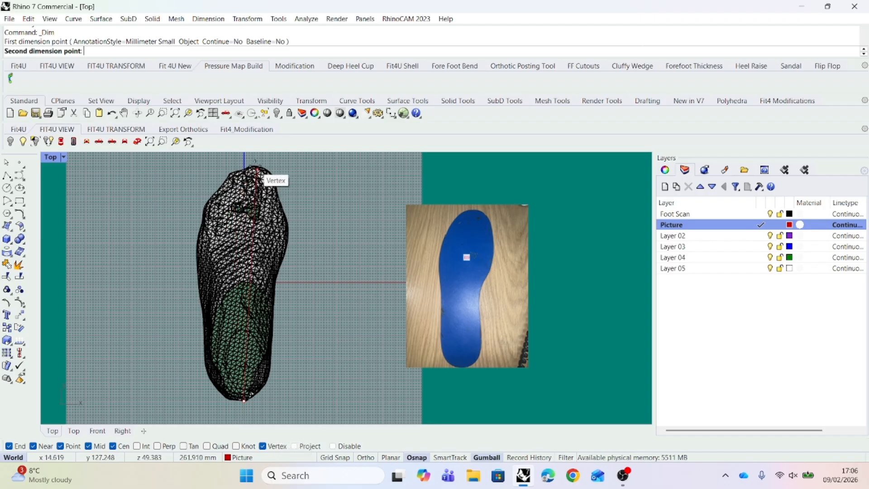
pyautogui.click(255, 160)
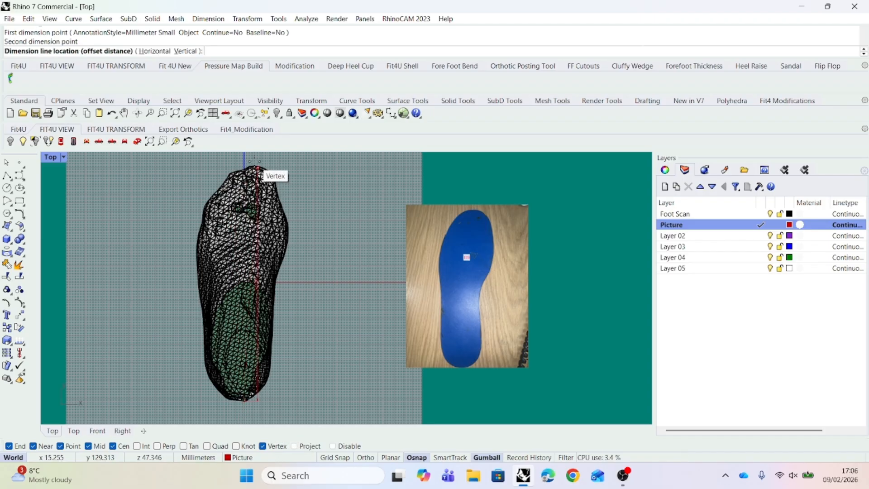
pyautogui.scroll(10, 333, 284)
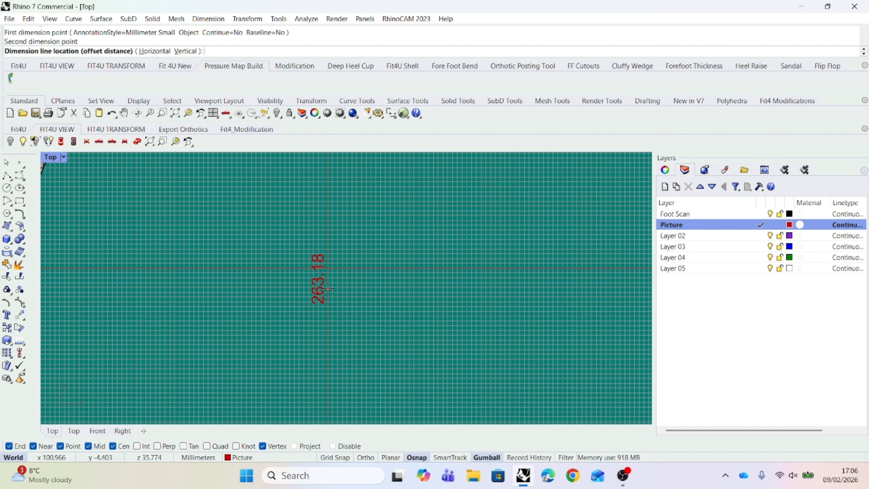
pyautogui.press('Escape')
pyautogui.scroll(-3, 322, 291)
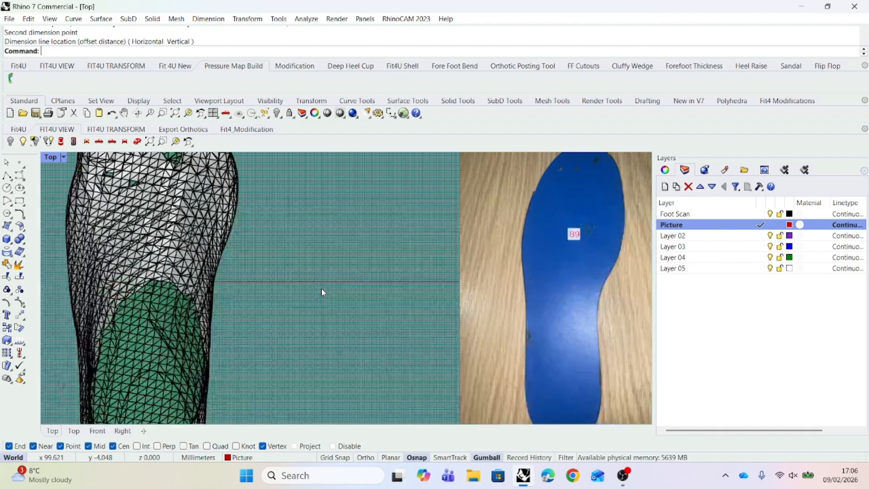
pyautogui.scroll(-3, 322, 291)
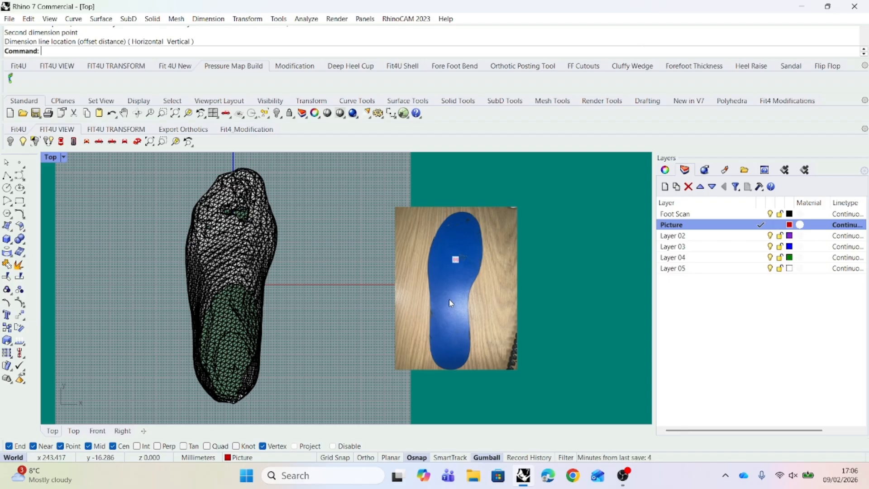
# - With object snaps turned off, scale the insole picture from the insole's heel edge so its heel-to-toe length is 273 mm
pyautogui.moveTo(340, 351); pyautogui.dragTo(285, 354, button='right')
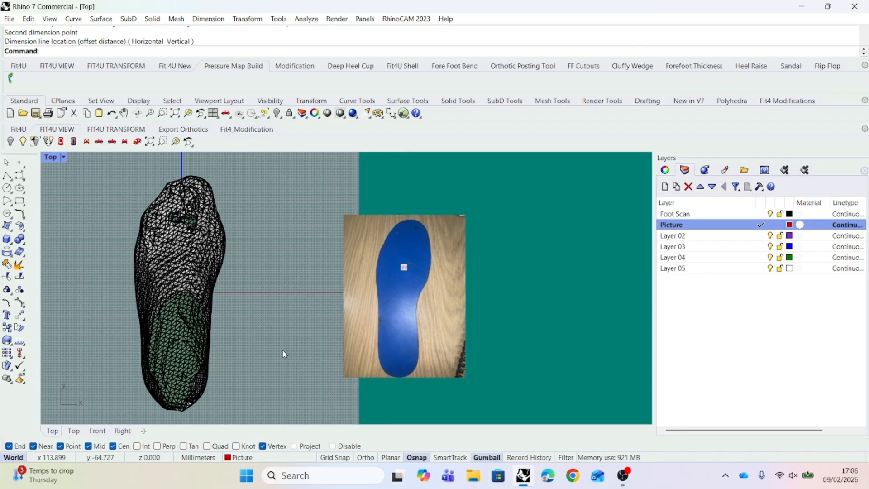
pyautogui.click(7, 340)
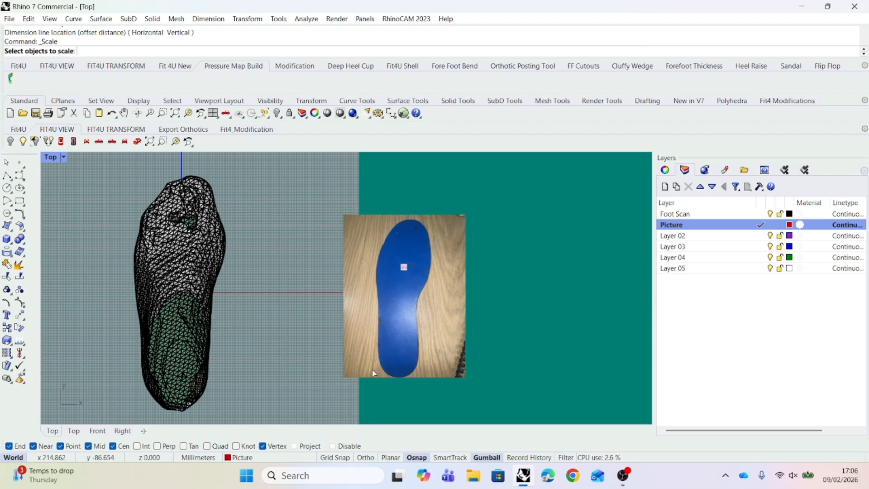
pyautogui.click(411, 317)
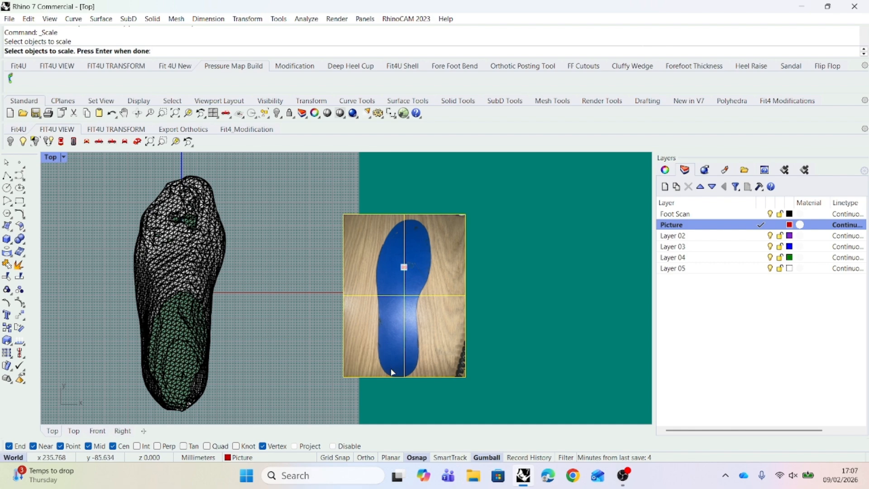
pyautogui.press('Return')
pyautogui.scroll(4, 401, 368)
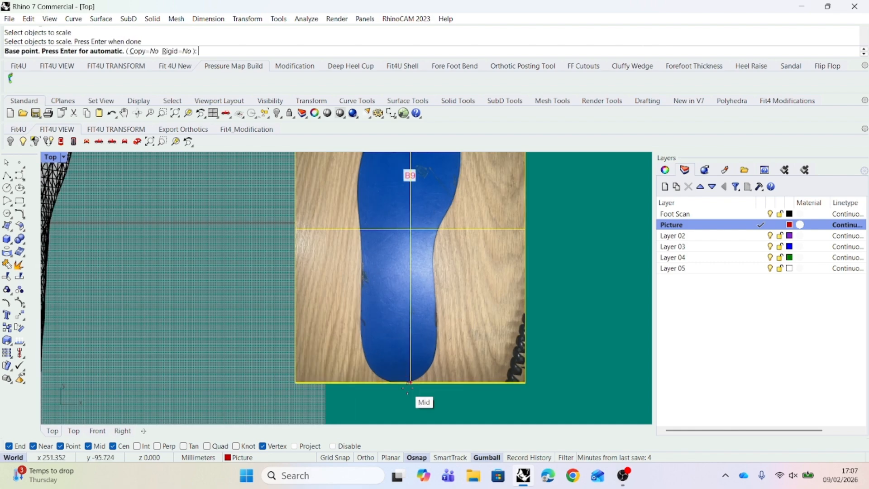
pyautogui.click(416, 457)
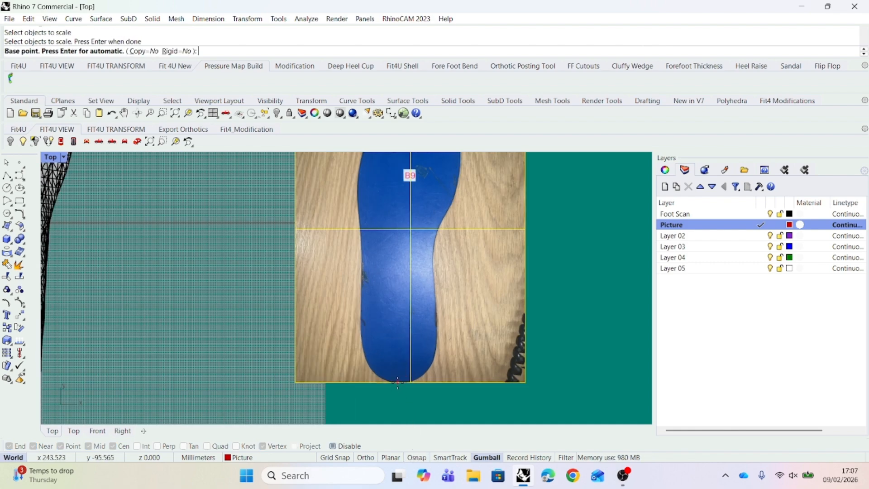
pyautogui.scroll(3, 397, 382)
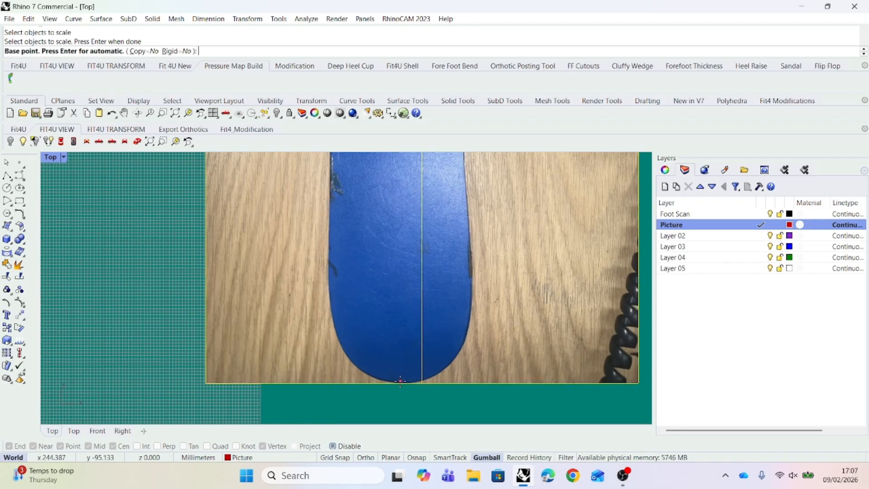
pyautogui.click(400, 380)
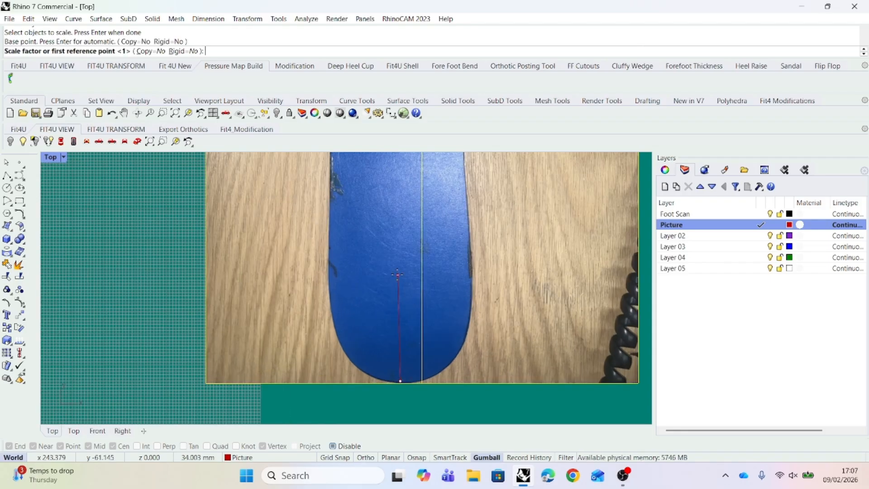
pyautogui.scroll(-5, 401, 278)
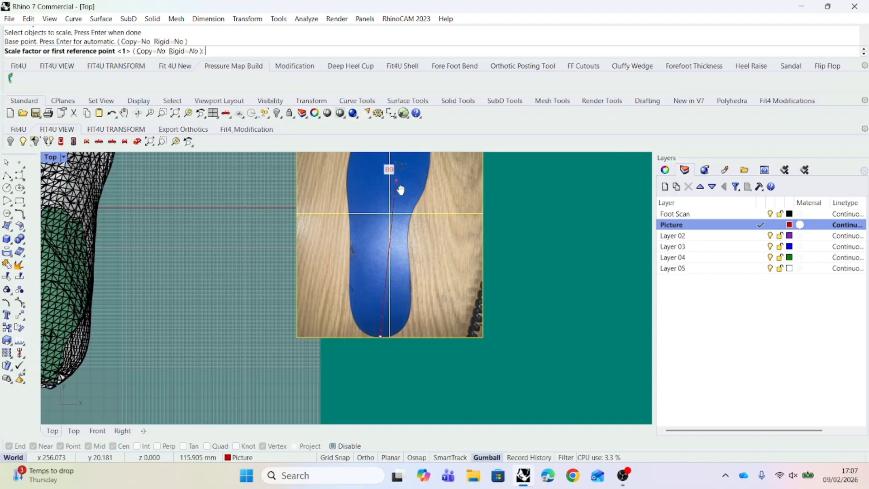
pyautogui.moveTo(393, 282); pyautogui.dragTo(390, 308, button='right')
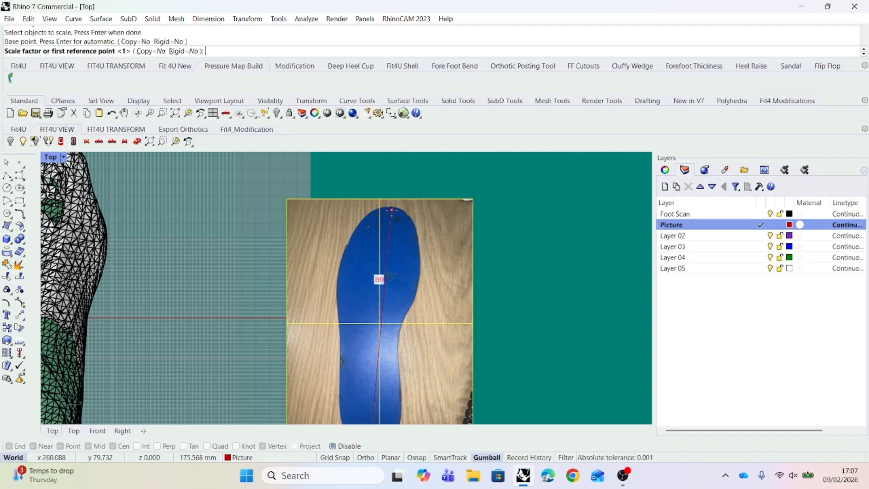
pyautogui.click(391, 207)
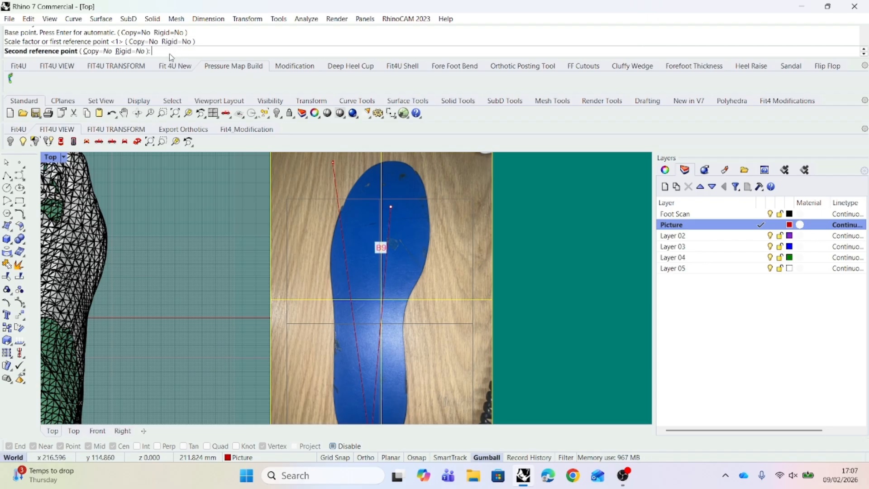
pyautogui.write('27')
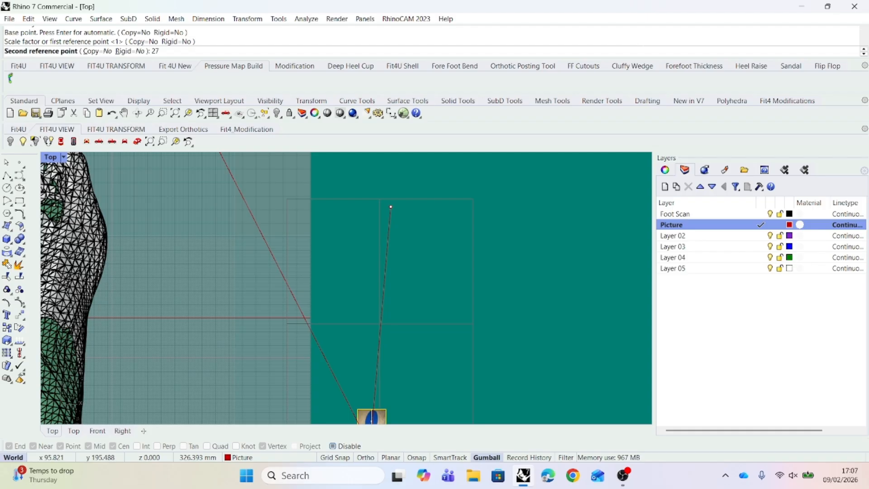
pyautogui.write('3')
pyautogui.press('Return')
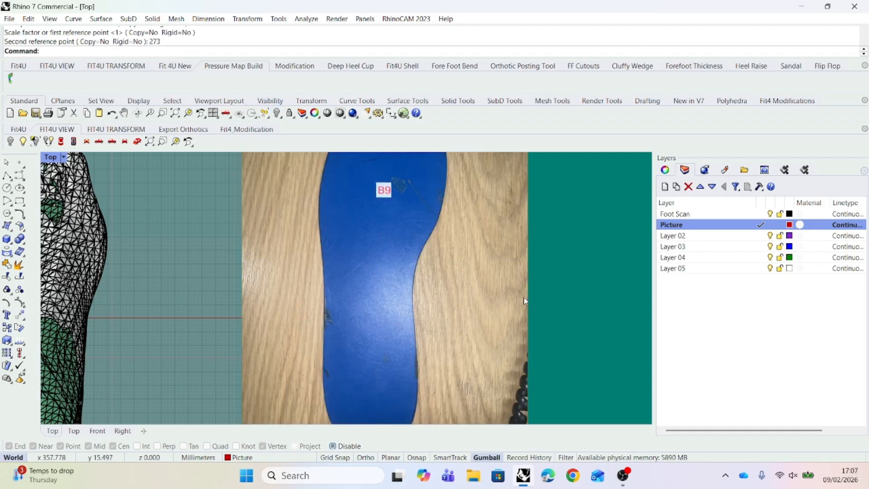
pyautogui.scroll(-5, 545, 298)
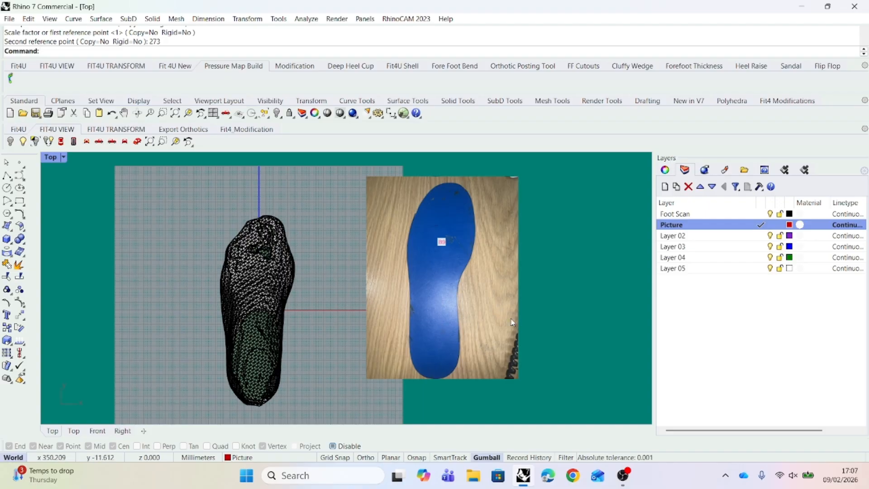
# - Rename Layer 02 as "Bottom Crv" and set its layer colour to black
pyautogui.click(697, 237)
pyautogui.click(697, 237)
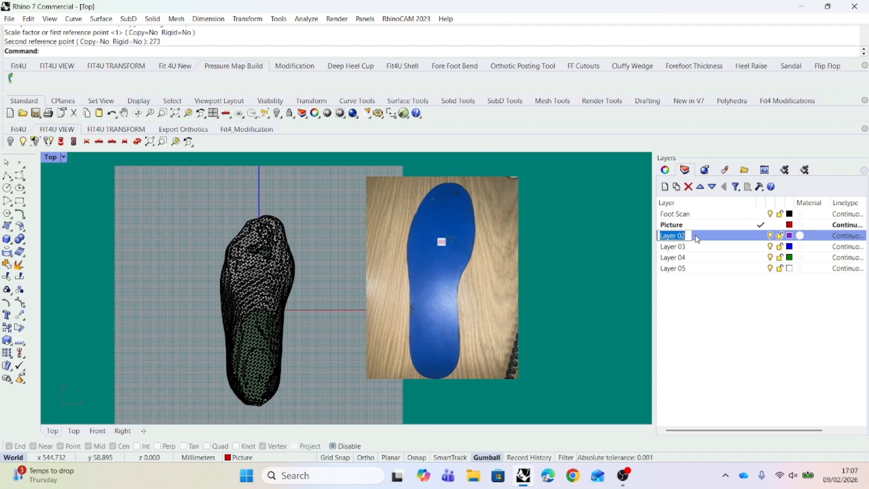
pyautogui.press('BackSpace')
pyautogui.write('Bott')
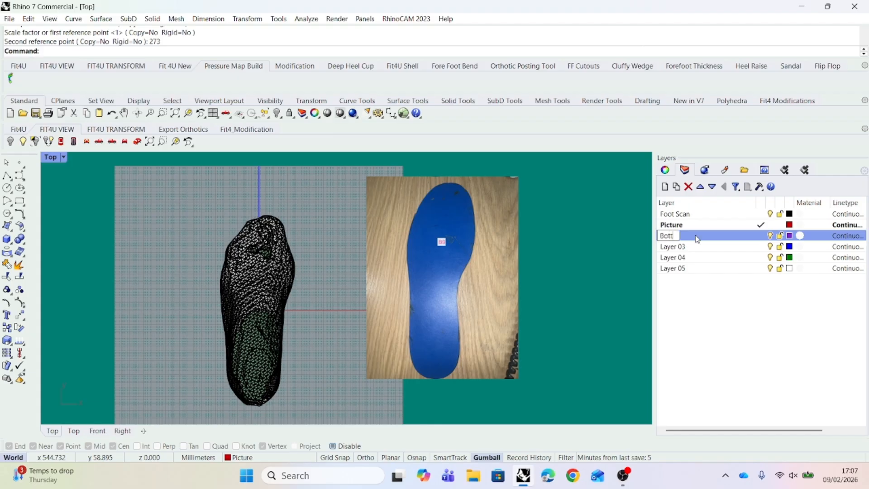
pyautogui.write('om Cru')
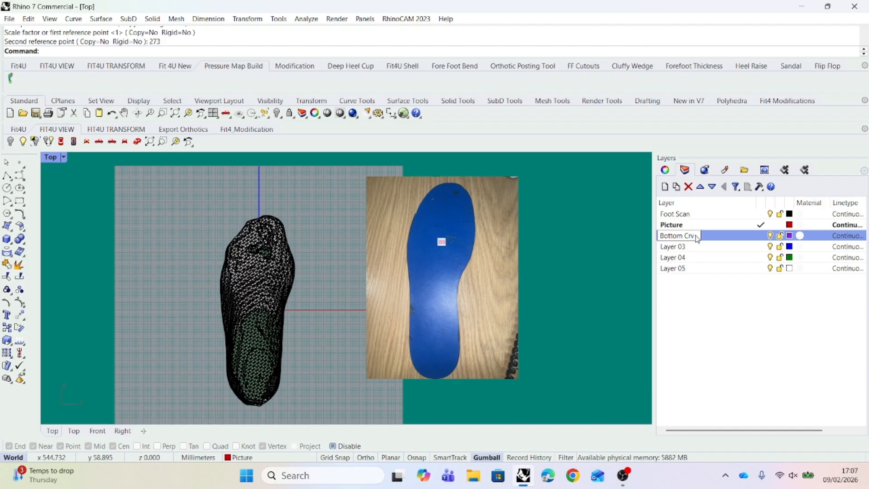
pyautogui.press('Return')
pyautogui.click(789, 236)
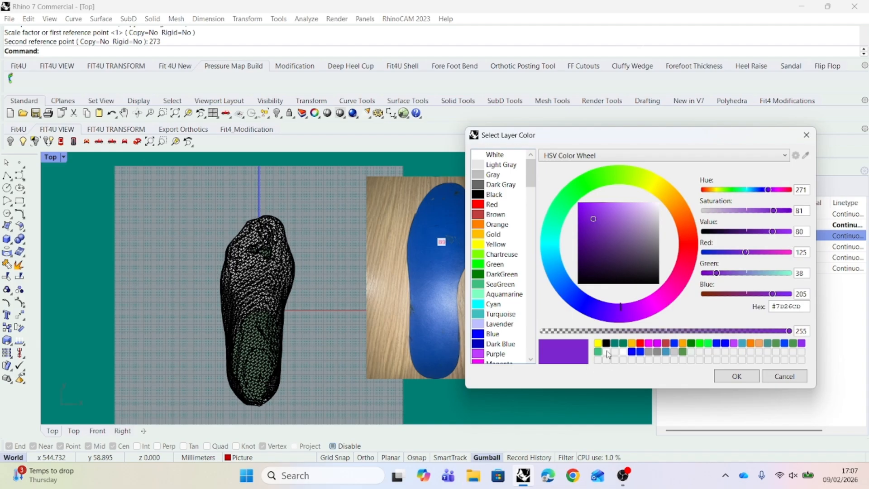
pyautogui.click(605, 343)
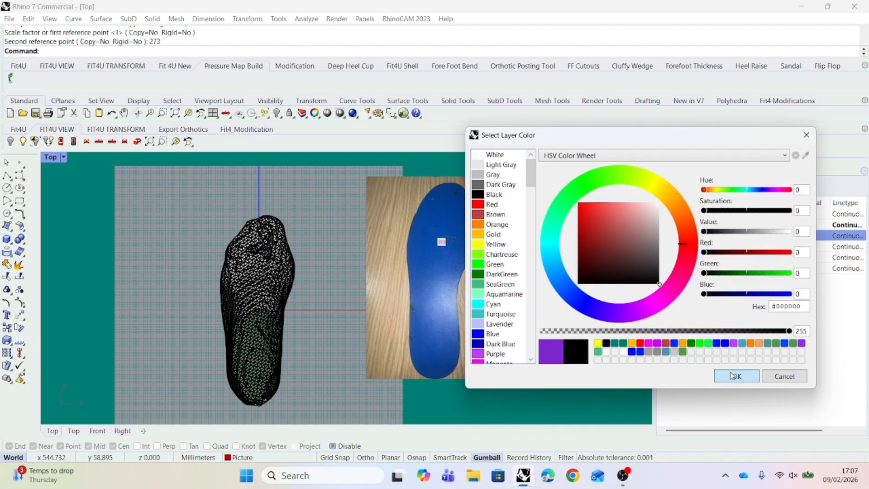
pyautogui.click(732, 375)
# - Begin an interpolated curve at the bottom of the insole's heel and trace around the outer heel edge in the picture
pyautogui.moveTo(547, 352); pyautogui.dragTo(490, 354, button='right')
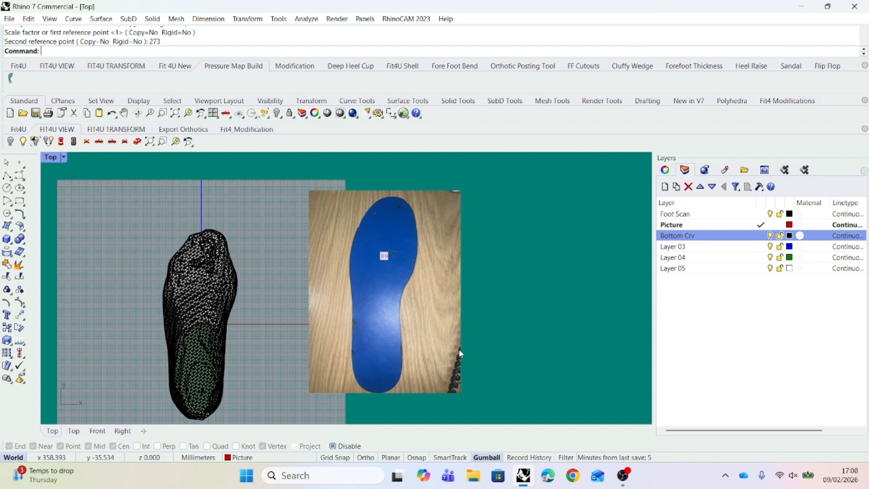
pyautogui.click(21, 176)
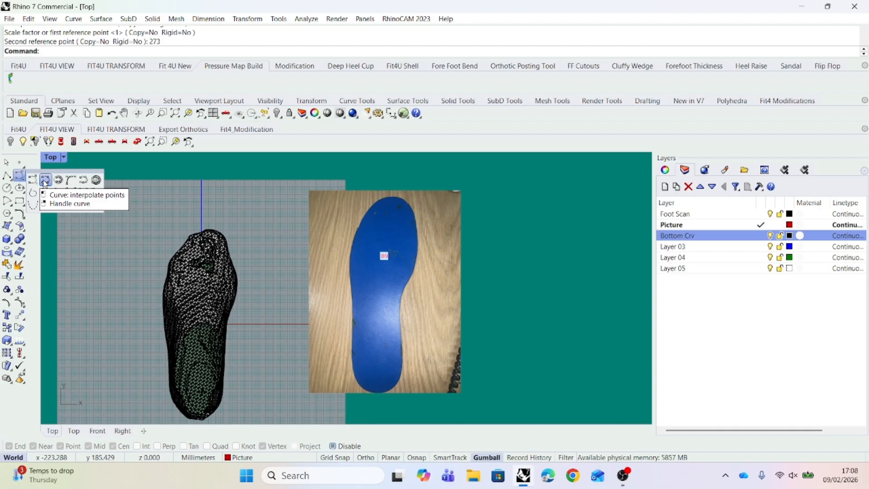
pyautogui.click(45, 180)
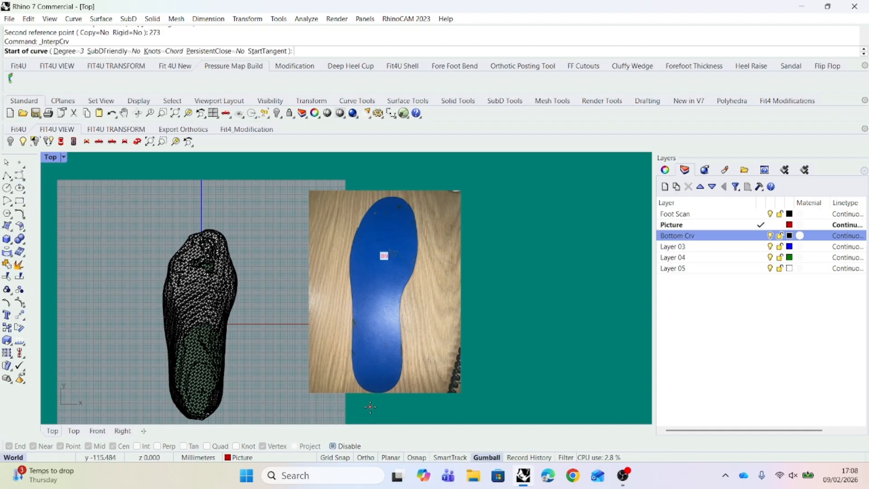
pyautogui.scroll(2, 370, 406)
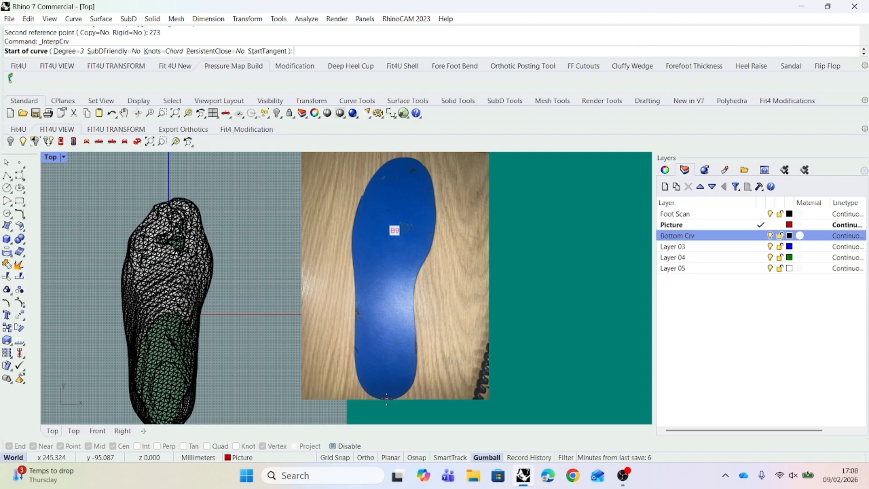
pyautogui.click(386, 398)
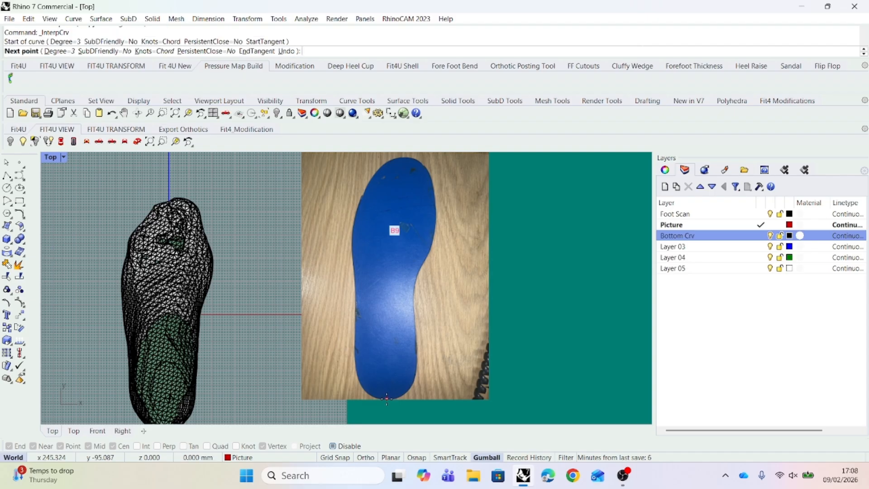
pyautogui.click(362, 390)
pyautogui.click(354, 365)
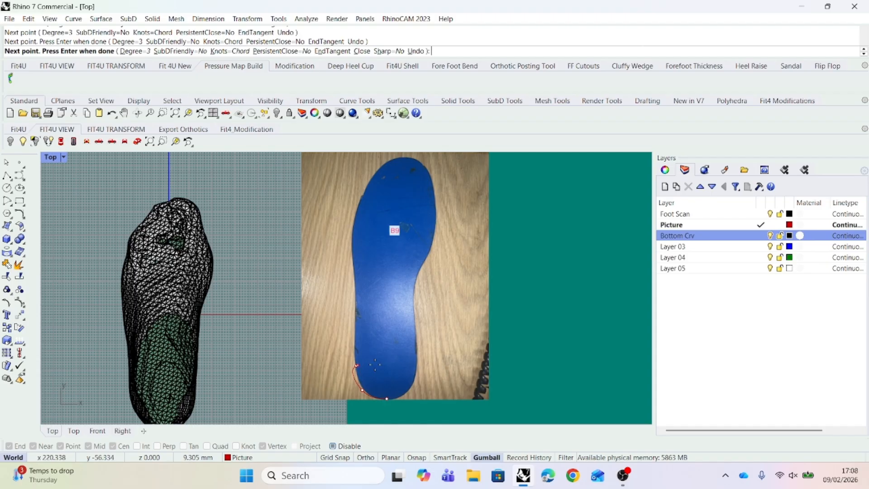
# - Make Bottom Crv the current layer and continue the curve along the insole's outer edge from the heel to the toe tip
pyautogui.click(760, 236)
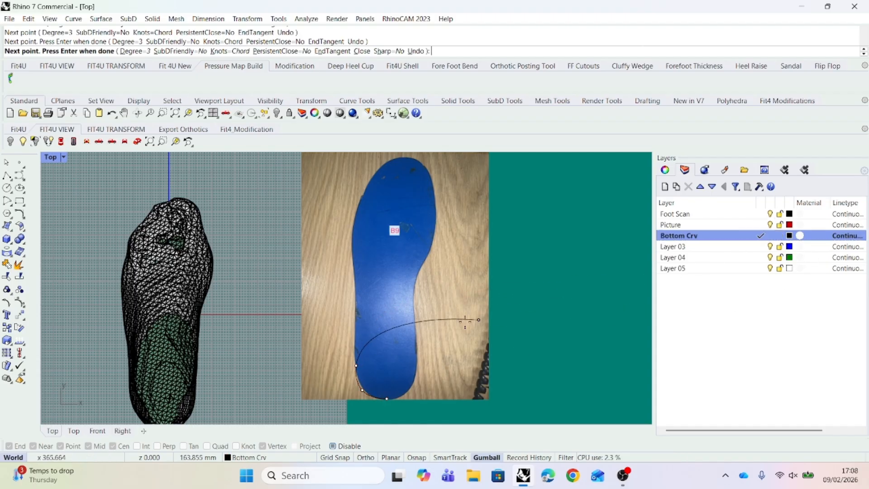
pyautogui.click(355, 336)
pyautogui.click(356, 296)
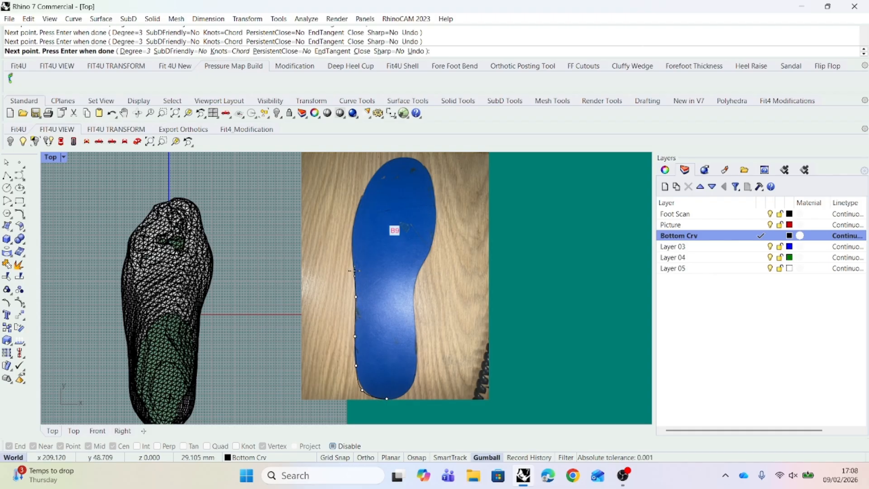
pyautogui.click(352, 233)
pyautogui.click(364, 192)
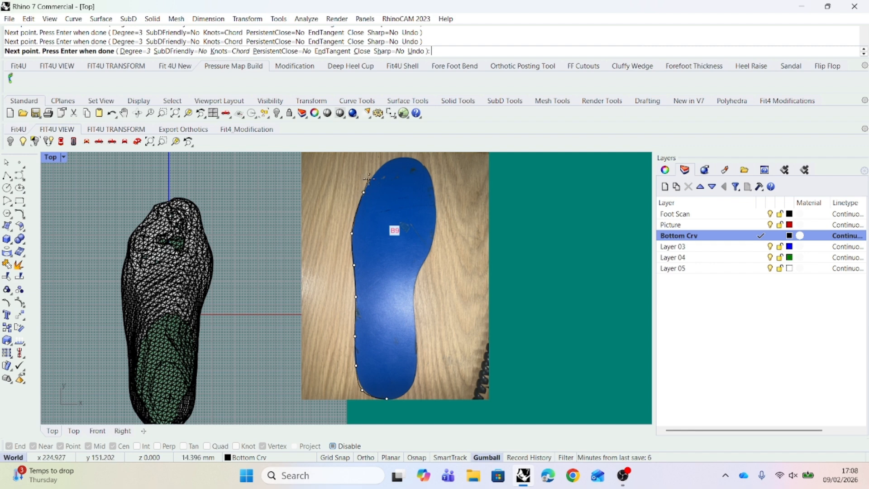
pyautogui.click(385, 161)
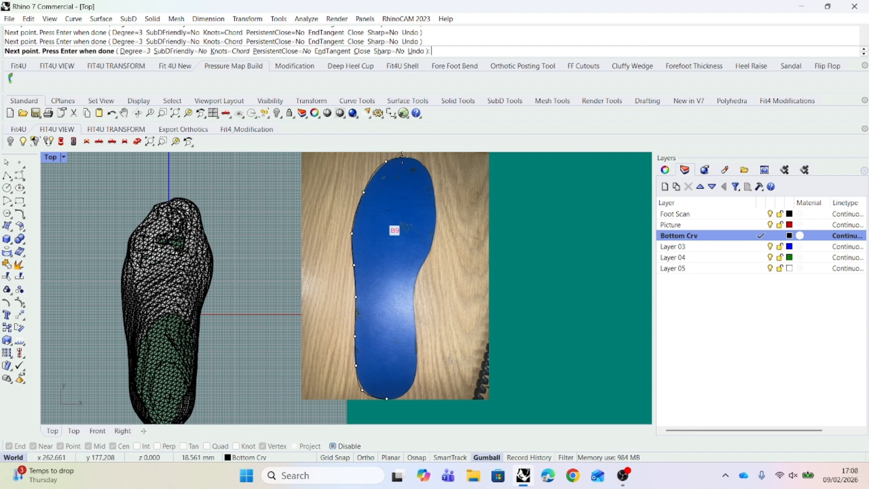
pyautogui.click(411, 156)
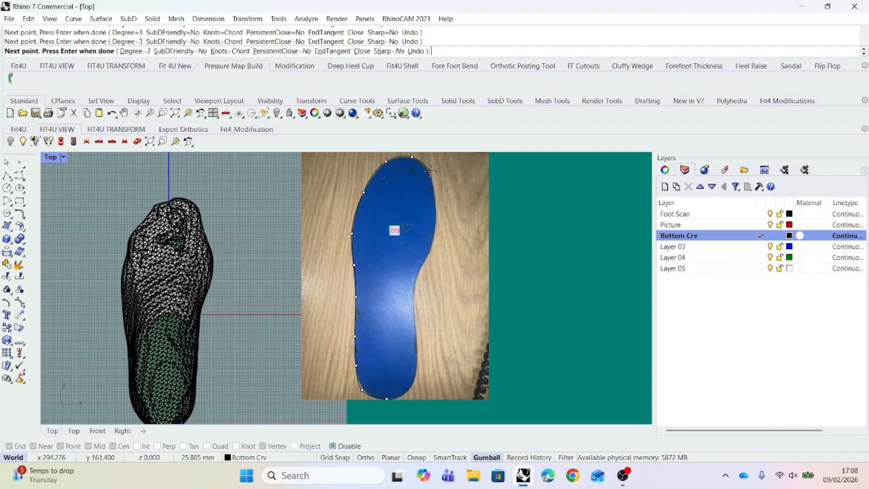
# - Trace the insole's opposite edge from the toe past the ball and arch to the heel, and close the curve at its start point
pyautogui.click(437, 210)
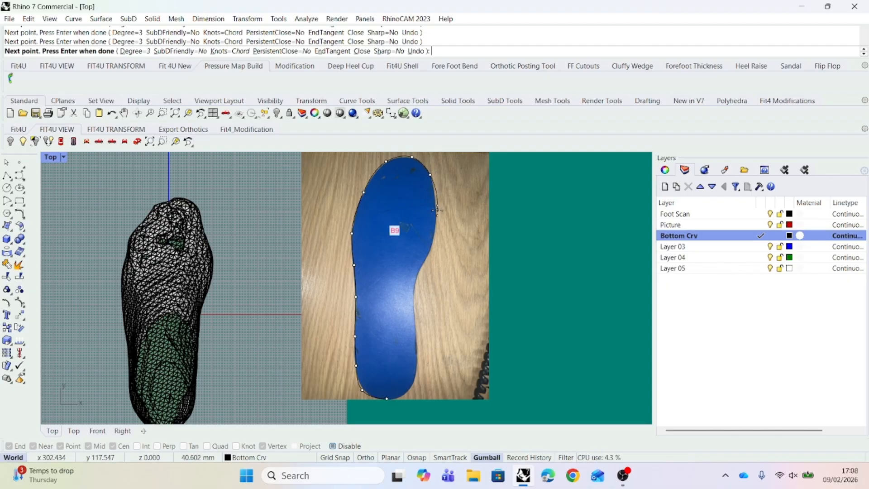
pyautogui.click(432, 247)
pyautogui.click(420, 269)
pyautogui.click(417, 342)
pyautogui.click(416, 377)
pyautogui.click(407, 392)
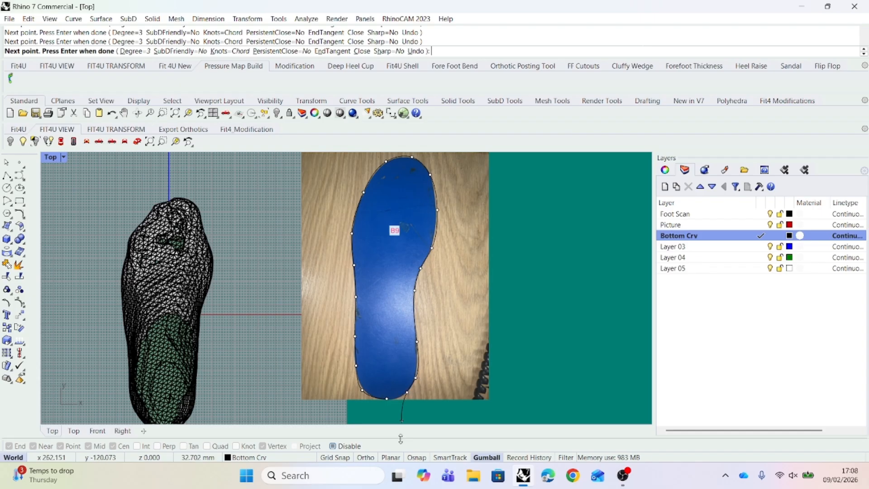
pyautogui.click(387, 400)
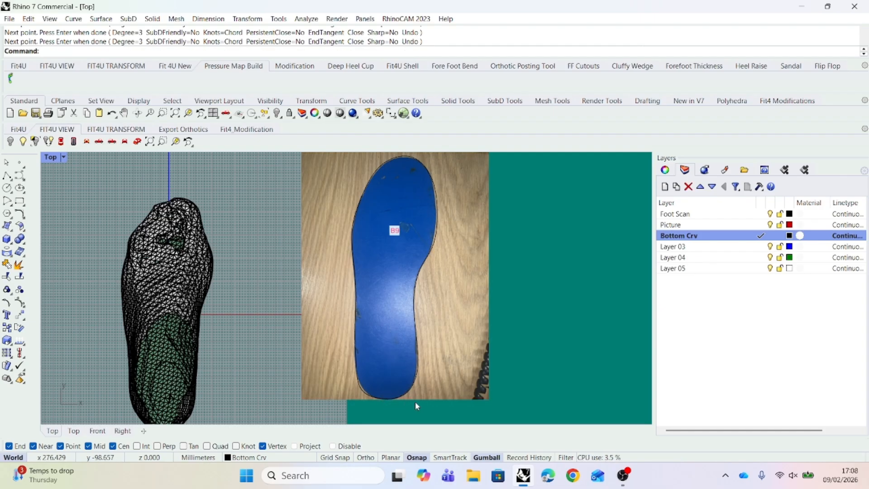
# - Set the object transparency of the insole picture's IMG_0935 material to about 51%
pyautogui.scroll(1, 451, 388)
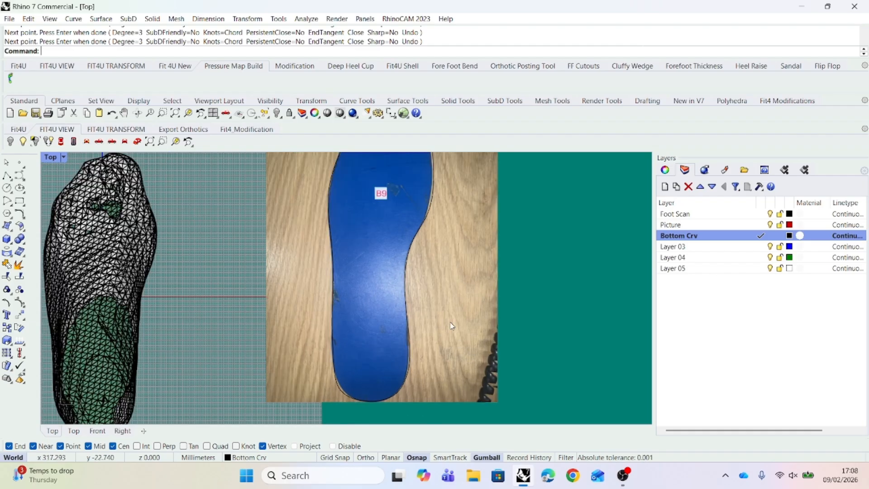
pyautogui.moveTo(527, 273); pyautogui.dragTo(558, 325, button='right')
pyautogui.scroll(-1, 558, 325)
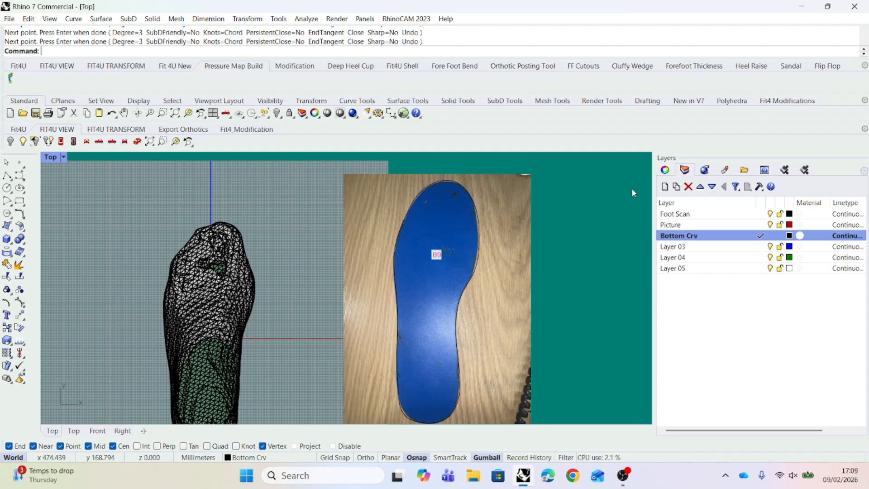
pyautogui.click(724, 171)
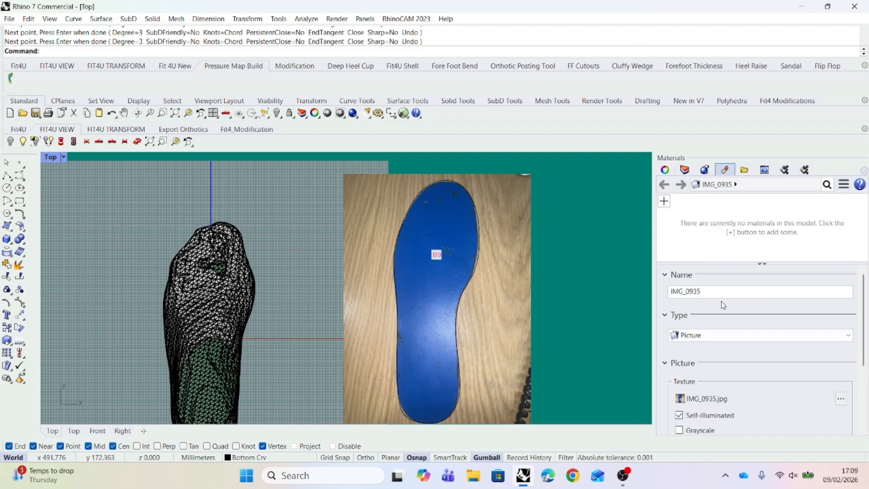
pyautogui.scroll(-2, 725, 307)
pyautogui.scroll(-1, 724, 309)
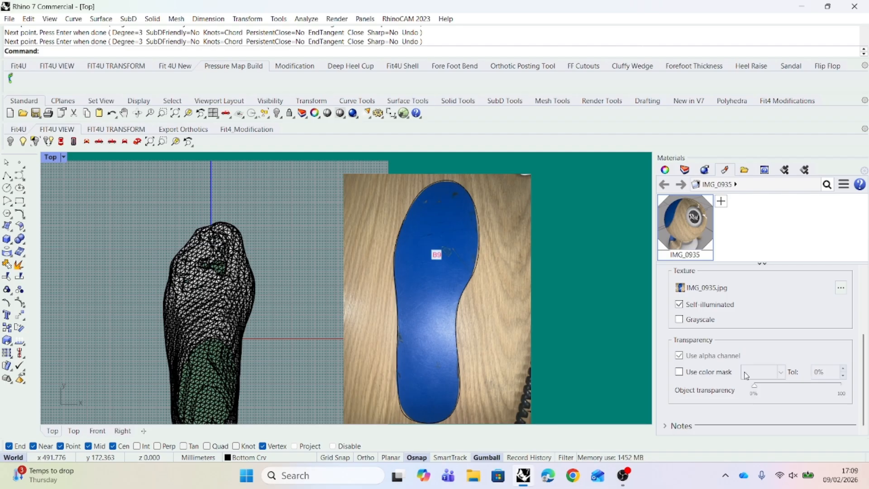
pyautogui.click(698, 242)
pyautogui.moveTo(753, 390); pyautogui.dragTo(800, 393)
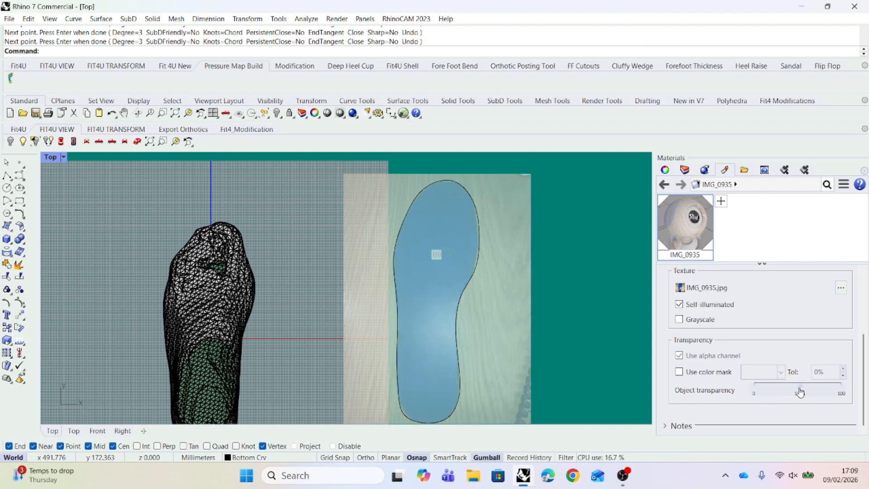
# - Select the traced outline and move the control point at the heel's lower-left corner slightly inward to match the picture
pyautogui.moveTo(580, 316); pyautogui.dragTo(591, 301, button='right')
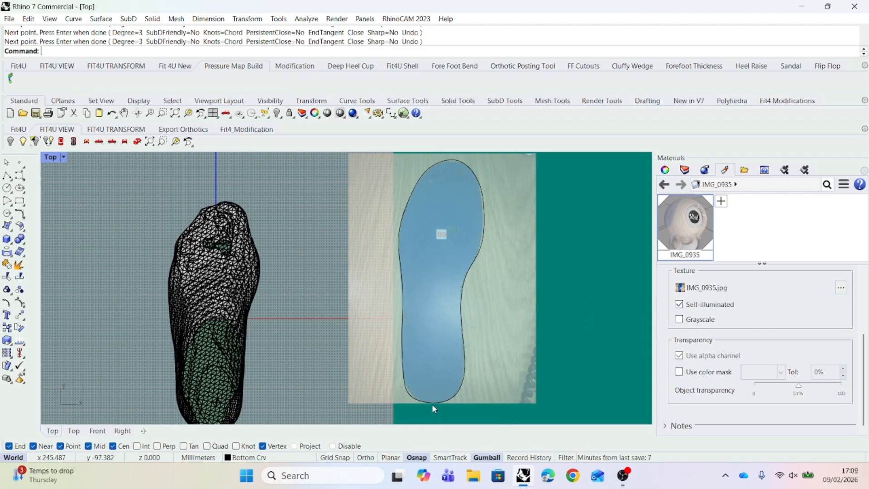
pyautogui.click(409, 395)
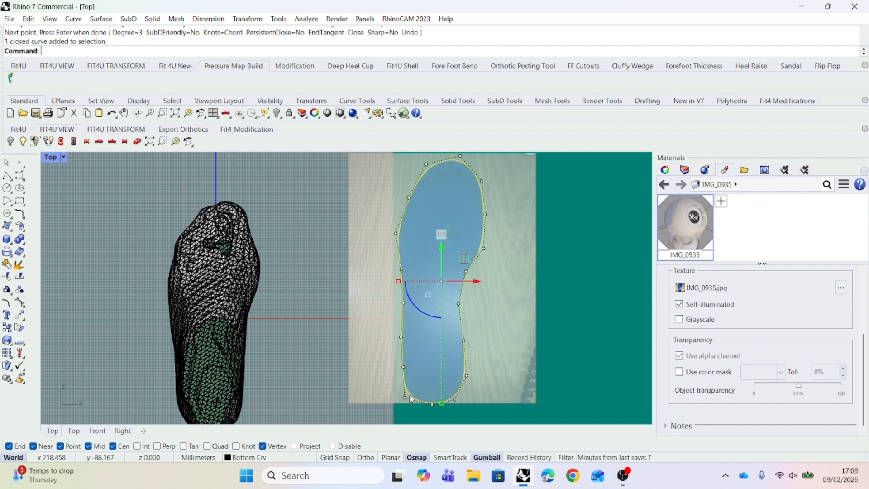
pyautogui.click(405, 398)
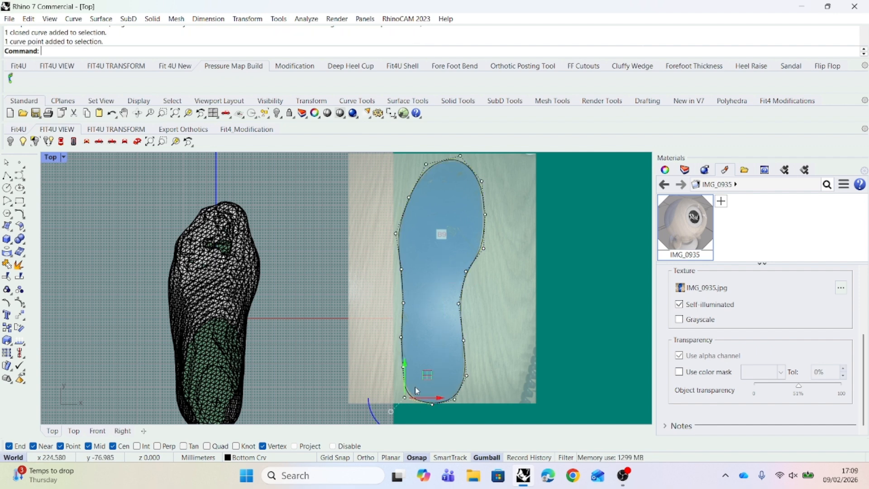
pyautogui.moveTo(427, 377); pyautogui.dragTo(430, 375)
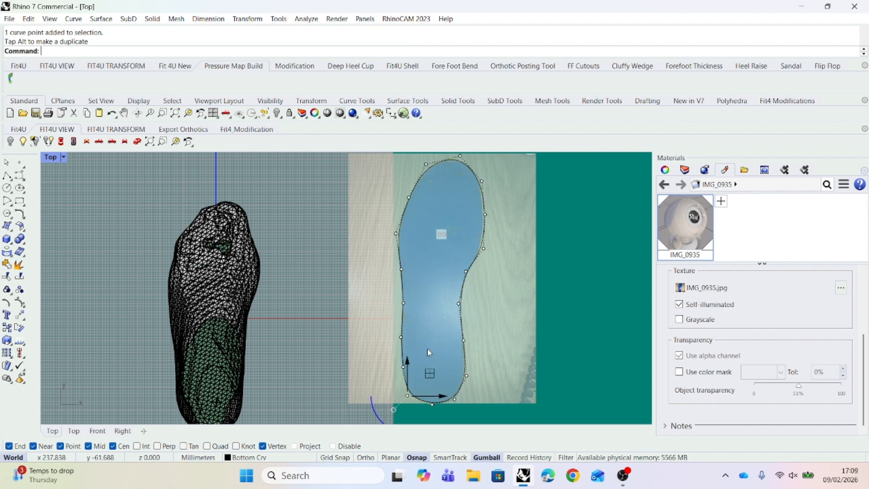
# - Nudge the outline's control points at the toe tip and below the ball on the right edge to fit the pictured insole
pyautogui.click(461, 157)
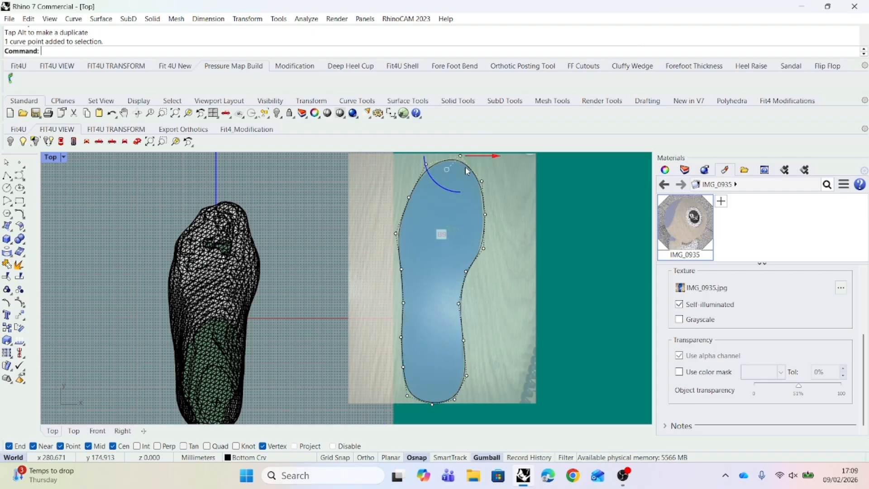
pyautogui.moveTo(558, 210); pyautogui.dragTo(556, 258, button='right')
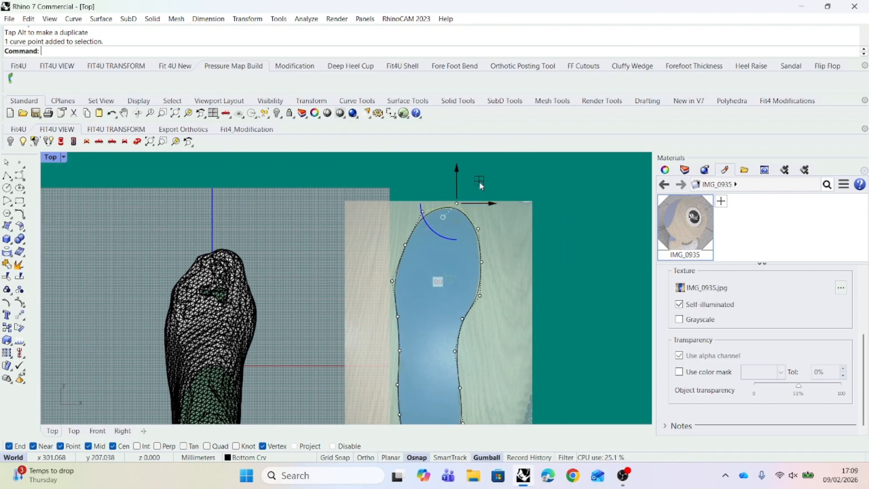
pyautogui.moveTo(478, 183); pyautogui.dragTo(477, 184)
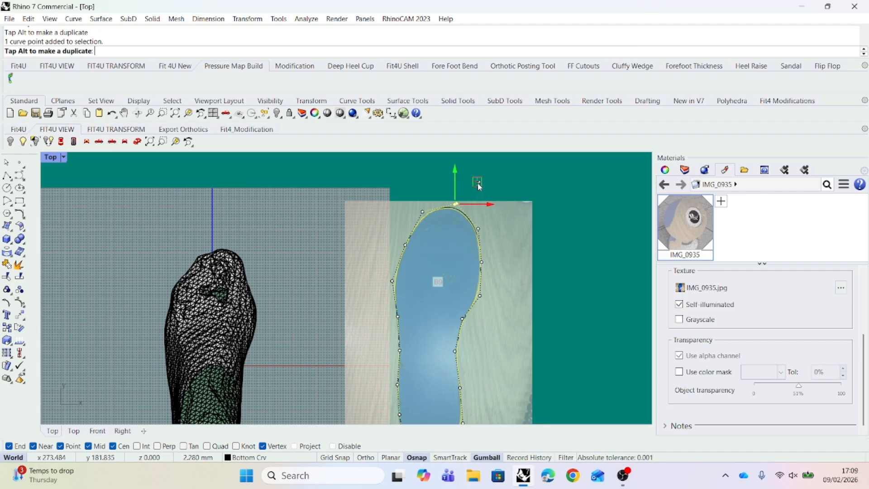
pyautogui.moveTo(553, 289); pyautogui.dragTo(558, 260, button='right')
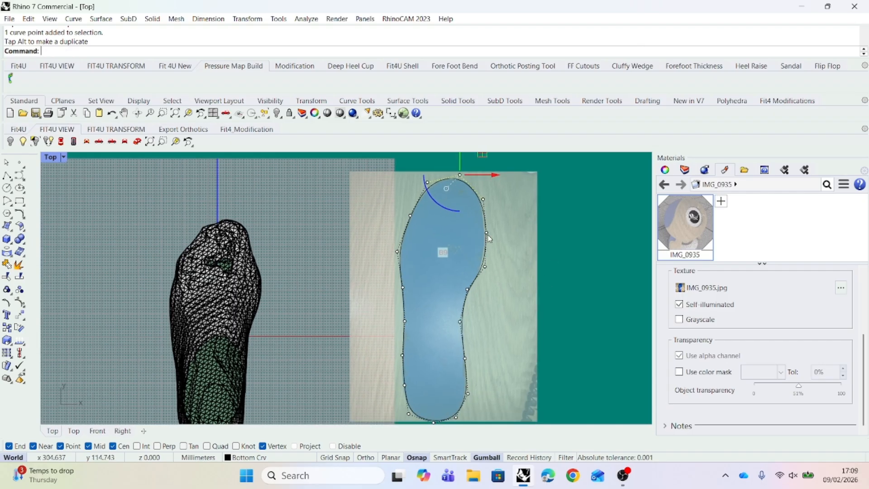
pyautogui.click(485, 266)
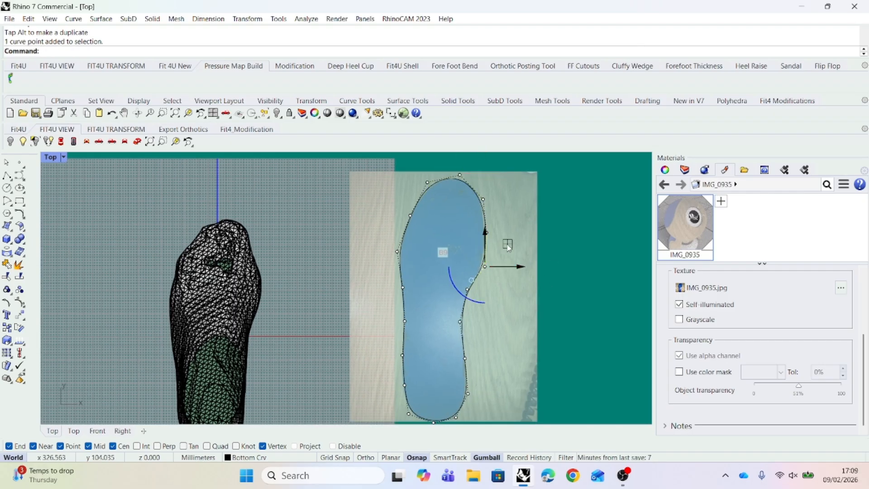
pyautogui.moveTo(507, 244); pyautogui.dragTo(506, 243)
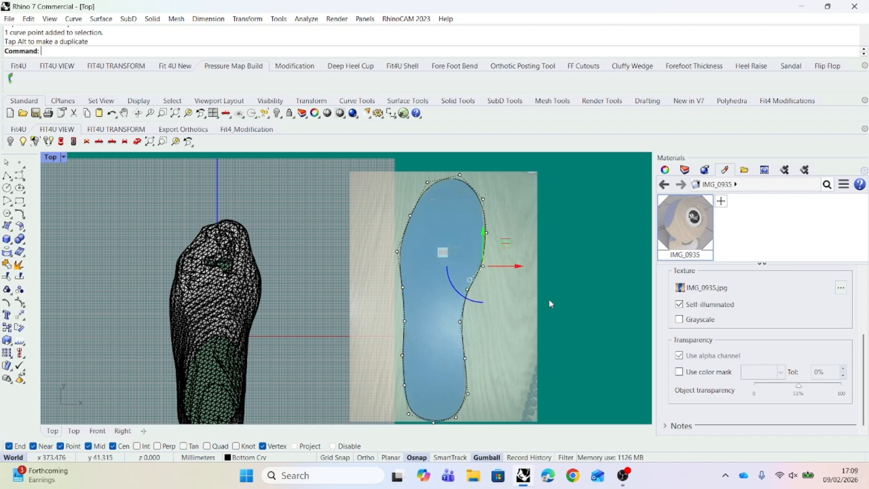
pyautogui.press('Escape')
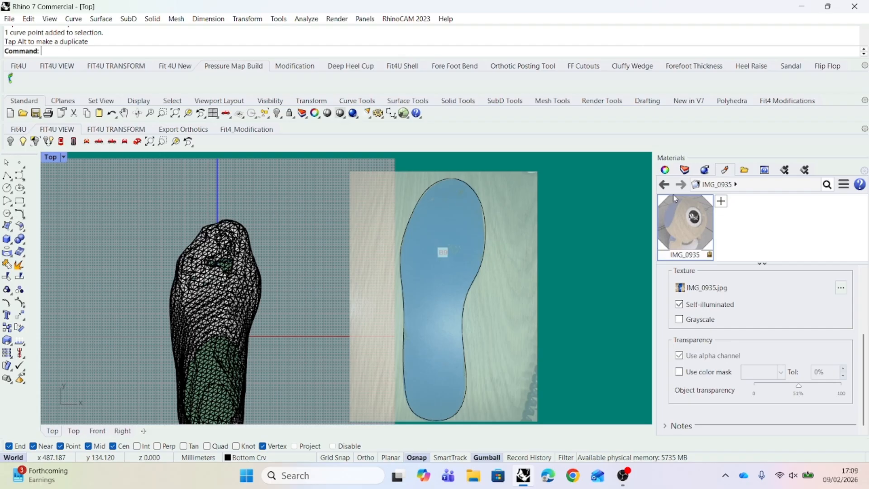
# - Rebuild the insole outline curve with a point count of 17 and degree 3, deleting the input curve
pyautogui.click(684, 169)
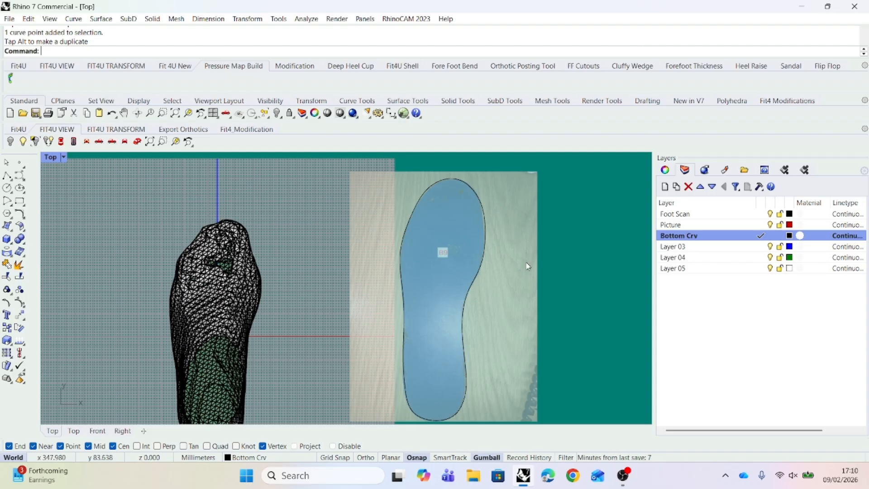
pyautogui.moveTo(569, 278); pyautogui.dragTo(531, 274, button='right')
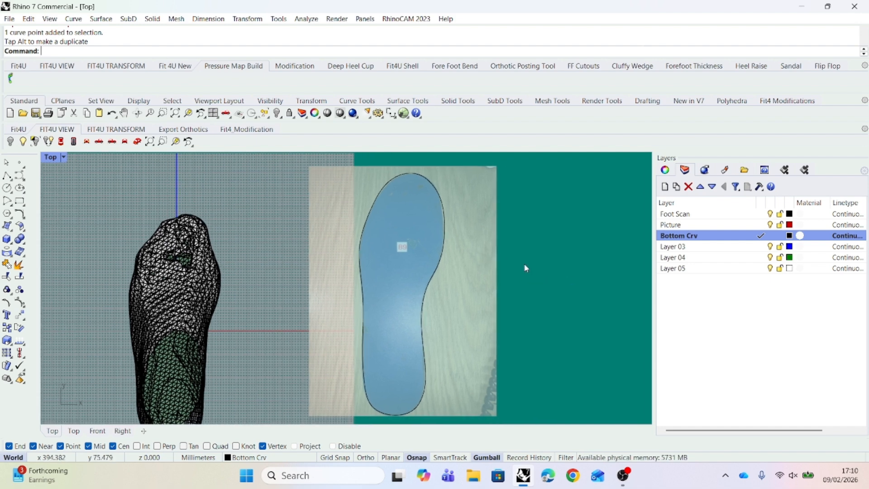
pyautogui.click(359, 101)
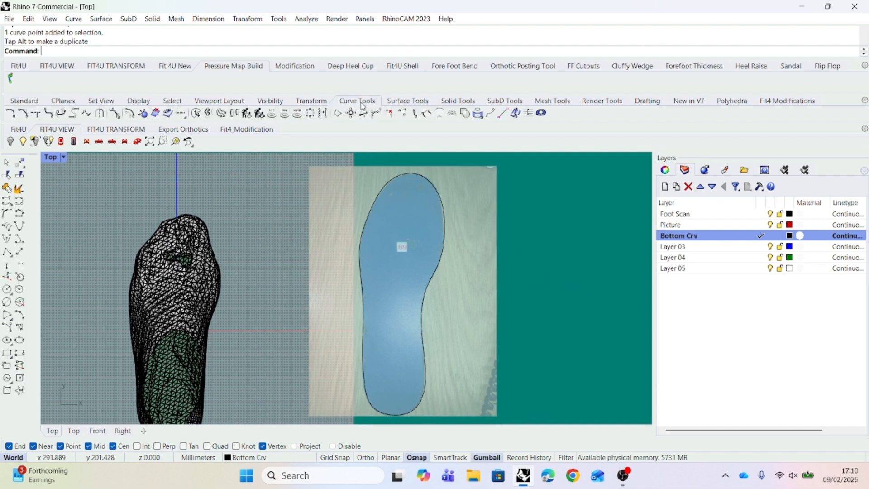
pyautogui.click(247, 113)
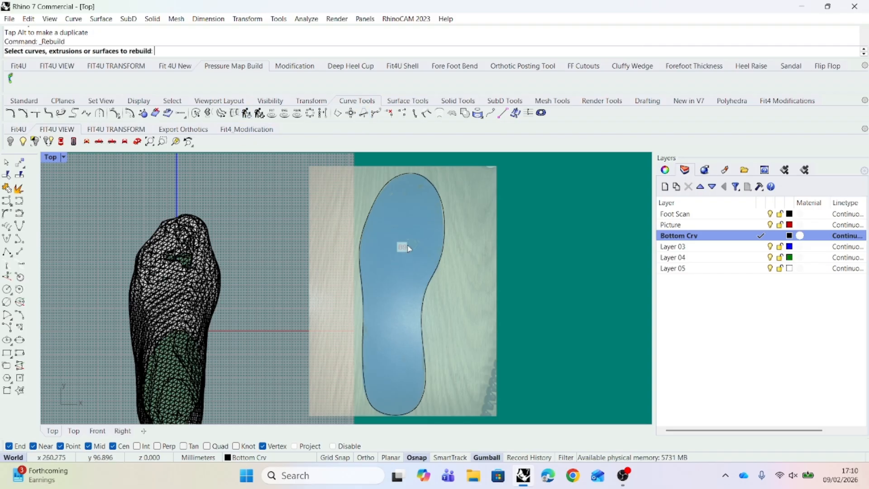
pyautogui.click(412, 175)
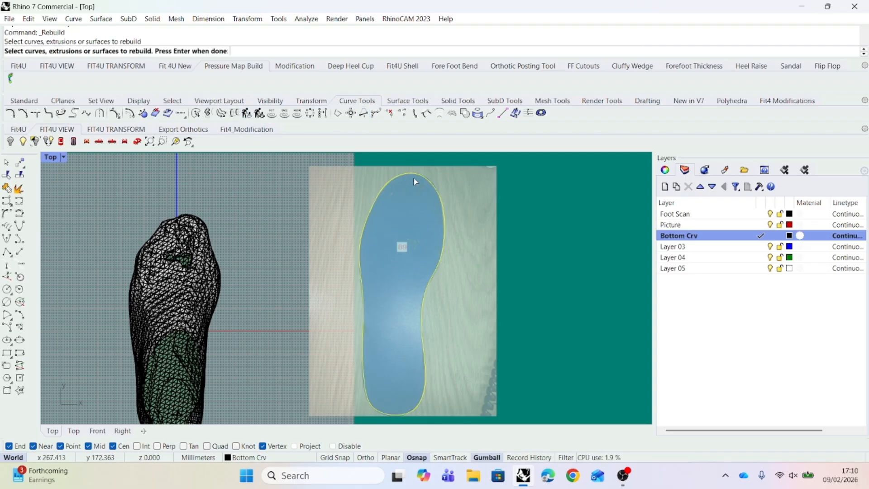
pyautogui.rightClick(485, 301)
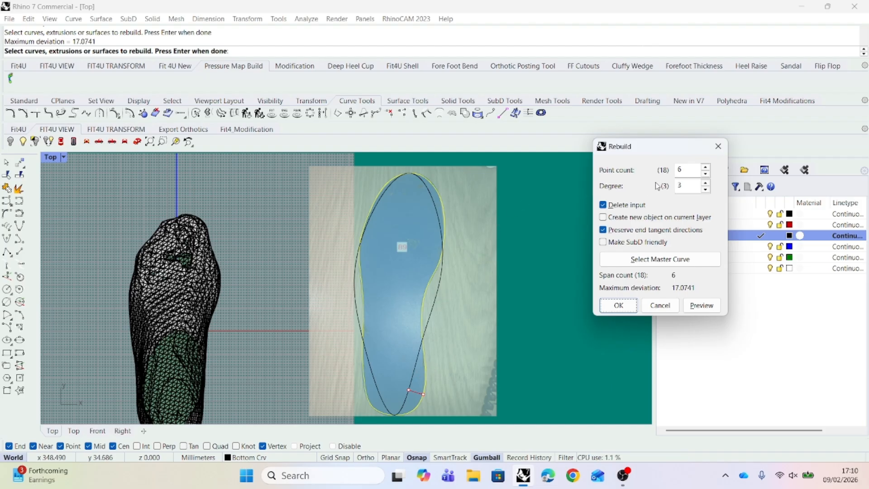
pyautogui.click(687, 170)
pyautogui.press('BackSpace')
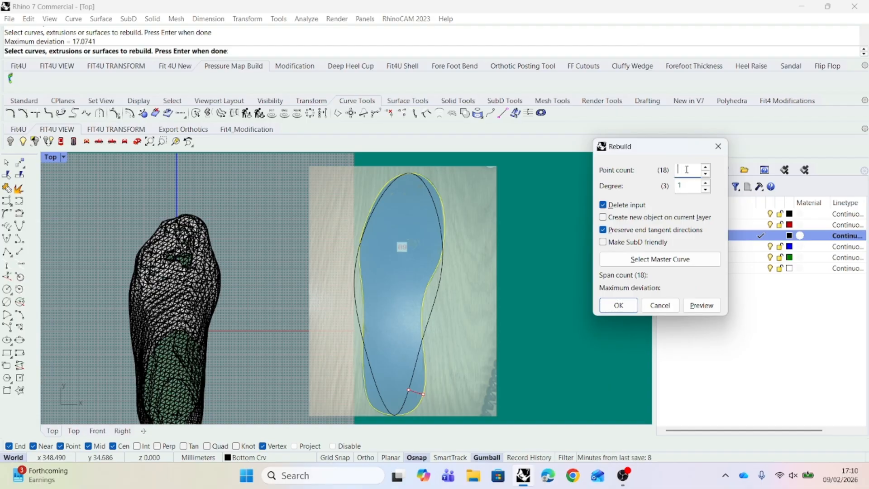
pyautogui.write('17')
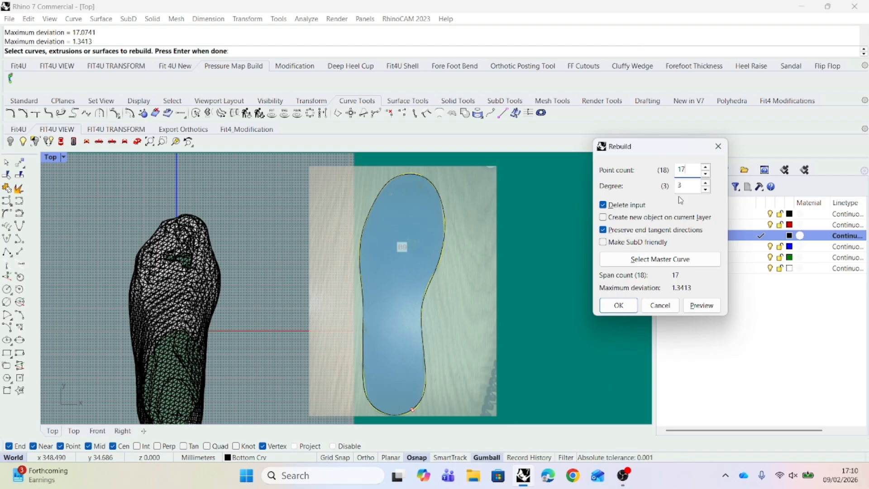
pyautogui.click(619, 307)
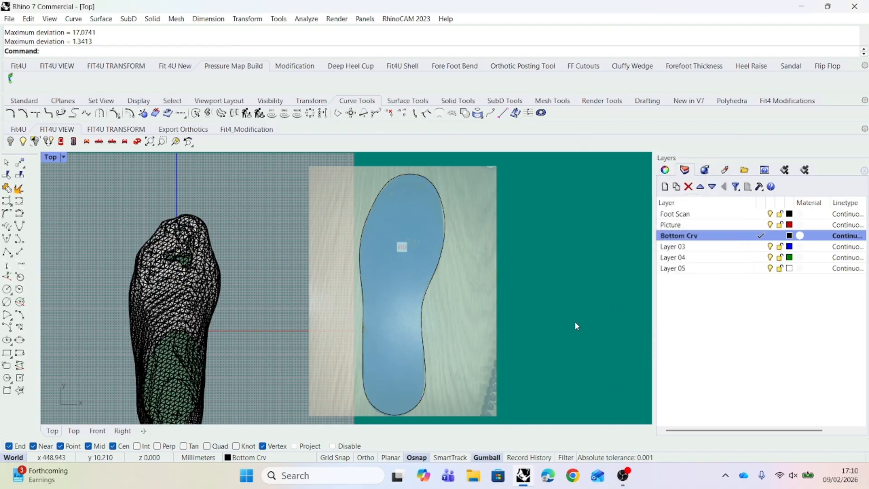
# - Hide the Picture layer so only the foot scan and the insole outline are displayed
pyautogui.scroll(-5, 576, 325)
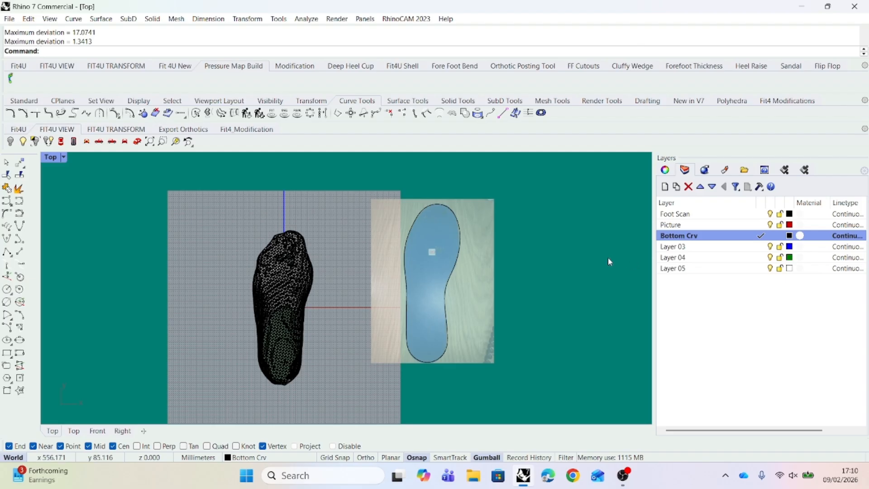
pyautogui.click(770, 226)
pyautogui.moveTo(517, 379); pyautogui.dragTo(507, 367, button='right')
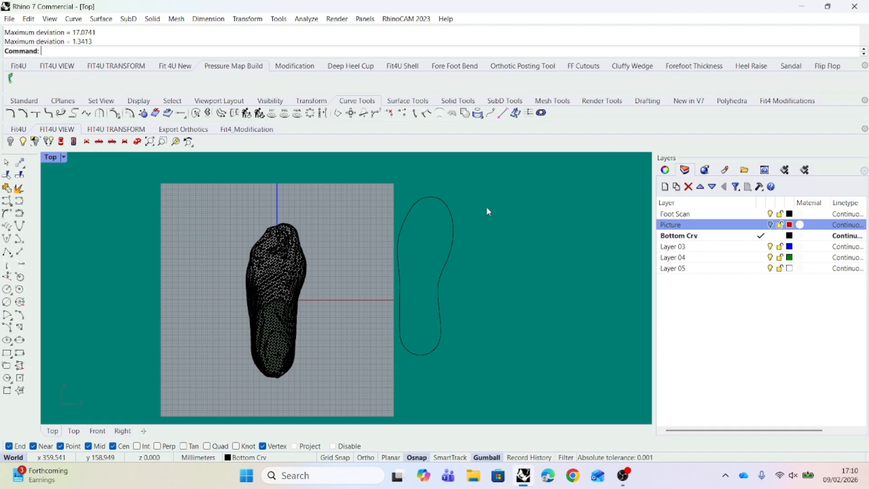
# - Move the insole outline onto the foot scan and rotate and nudge it to line up with the foot
pyautogui.moveTo(430, 245); pyautogui.dragTo(306, 279)
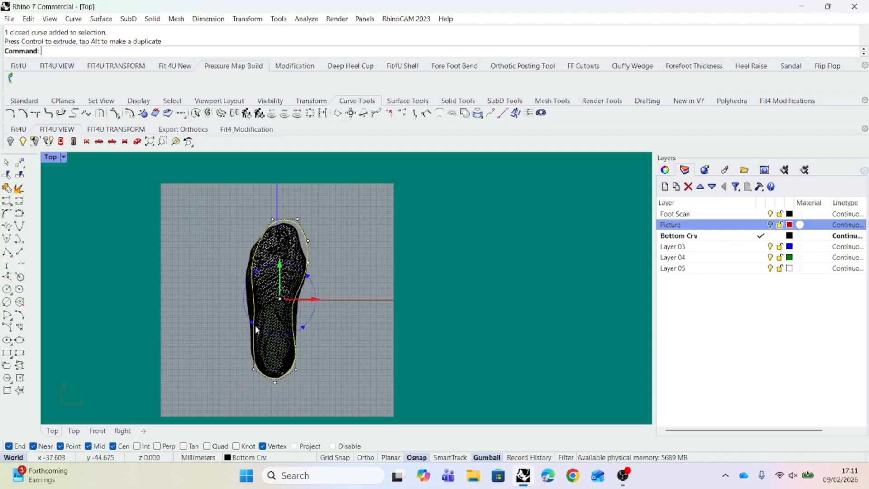
pyautogui.moveTo(256, 324); pyautogui.dragTo(259, 330)
pyautogui.moveTo(310, 295); pyautogui.dragTo(309, 298)
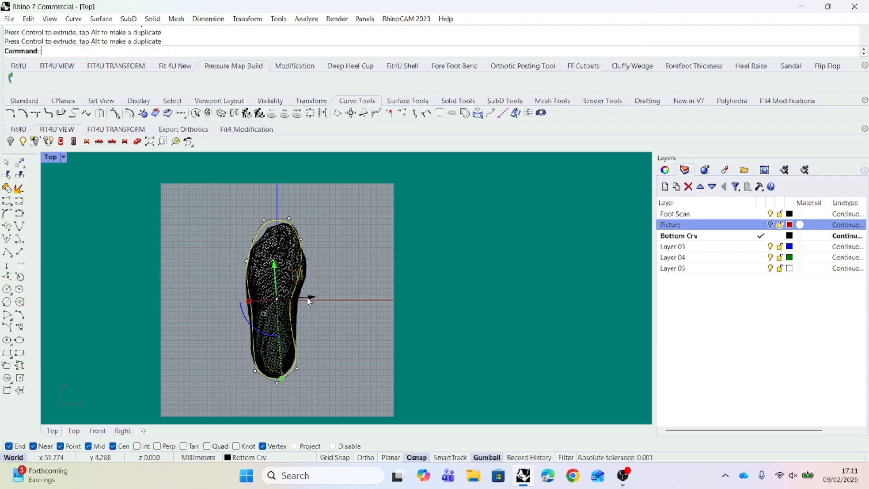
pyautogui.click(337, 369)
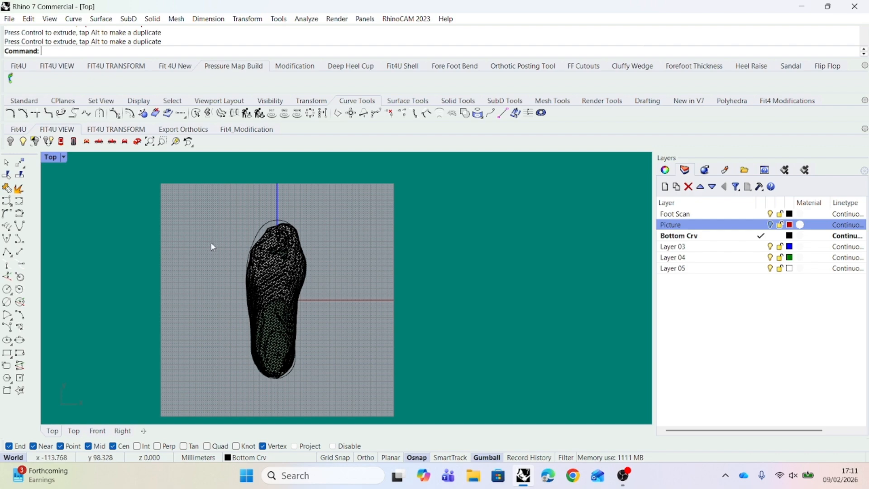
# - Shift the foot scan mesh slightly along its length toward the heel of the outline and check the fit in perspective
pyautogui.click(138, 142)
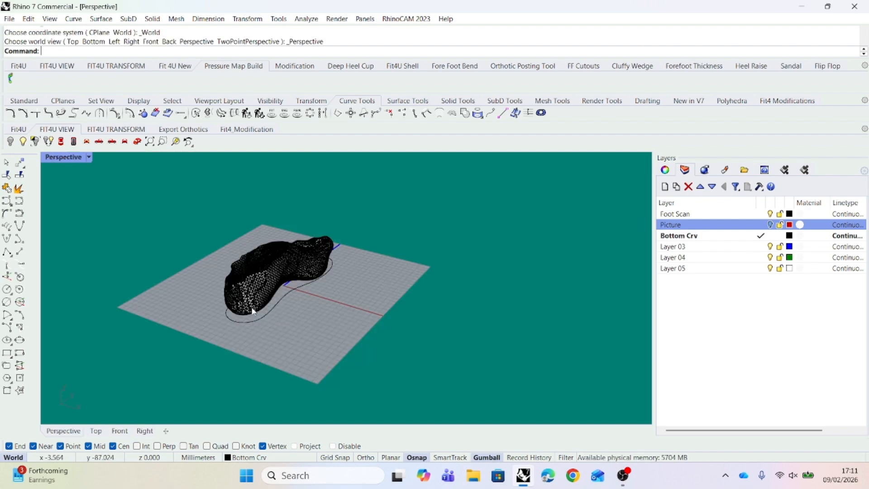
pyautogui.scroll(3, 258, 329)
pyautogui.moveTo(263, 328); pyautogui.dragTo(235, 313, button='right')
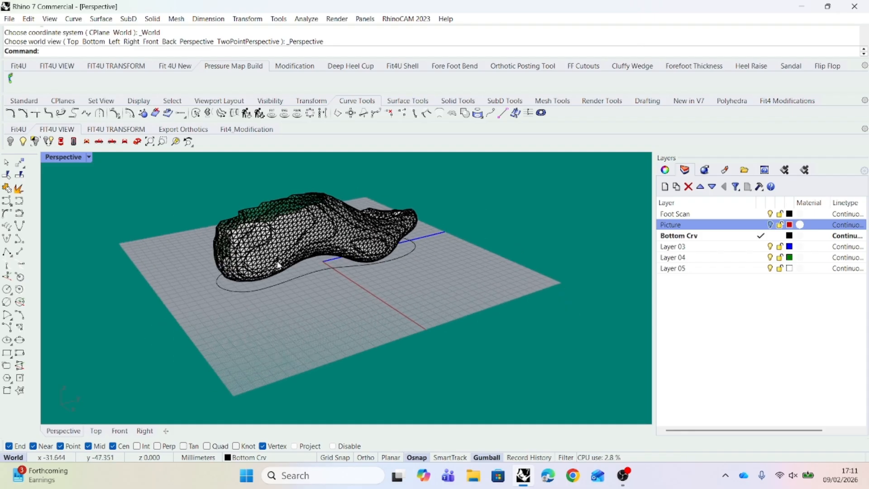
pyautogui.click(318, 235)
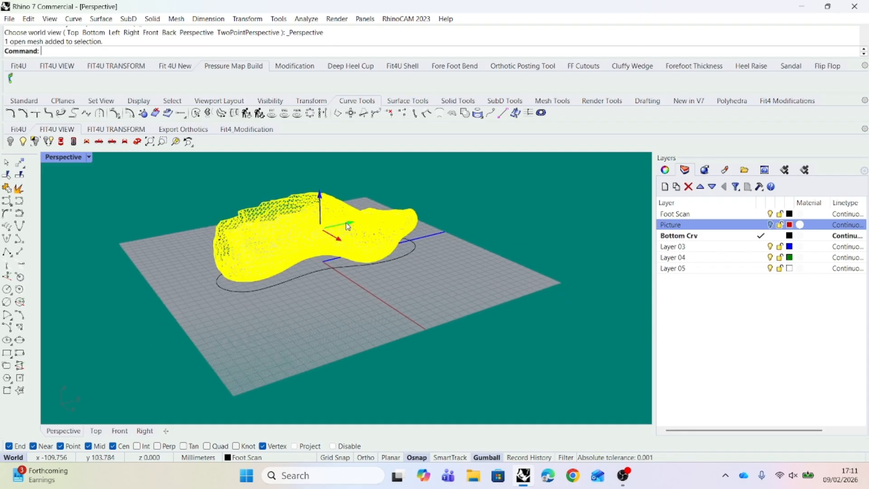
pyautogui.moveTo(346, 224); pyautogui.dragTo(341, 228)
pyautogui.moveTo(340, 307)
pyautogui.mouseDown(button='right')
pyautogui.moveTo(462, 295)
pyautogui.moveTo(475, 307)
pyautogui.moveTo(351, 368)
pyautogui.moveTo(361, 318)
pyautogui.moveTo(349, 310)
pyautogui.mouseUp(button='right')
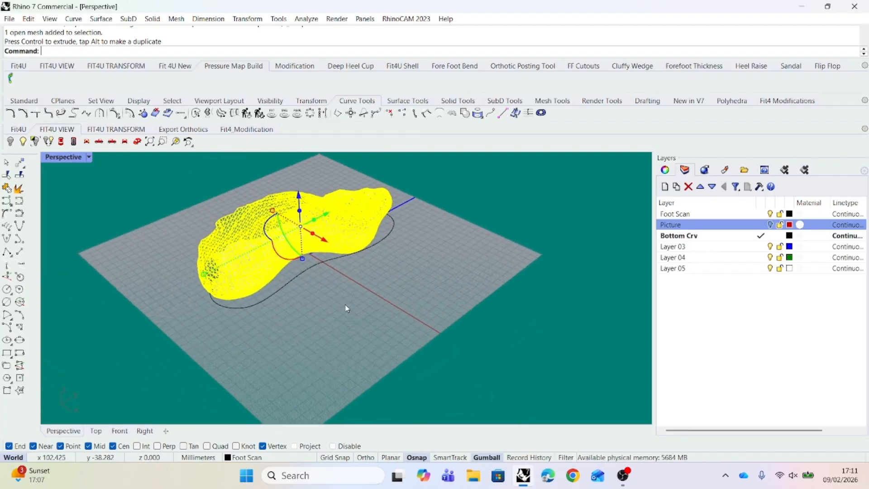
pyautogui.scroll(3, 351, 259)
pyautogui.moveTo(351, 259); pyautogui.dragTo(428, 265, button='right')
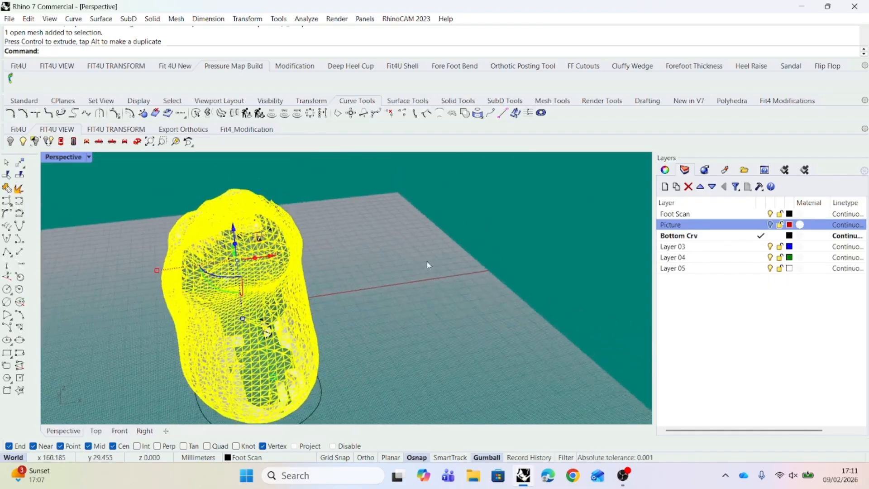
pyautogui.click(382, 284)
pyautogui.moveTo(382, 284); pyautogui.dragTo(346, 277, button='right')
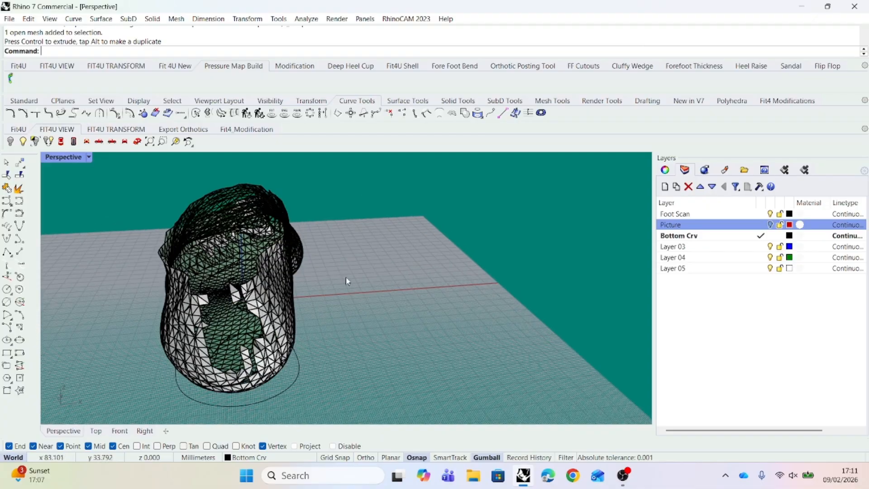
# - In the bottom view, rotate the foot scan slightly about a point in the heel, with object snaps off, to align it with the outline
pyautogui.click(76, 143)
pyautogui.scroll(-1, 267, 266)
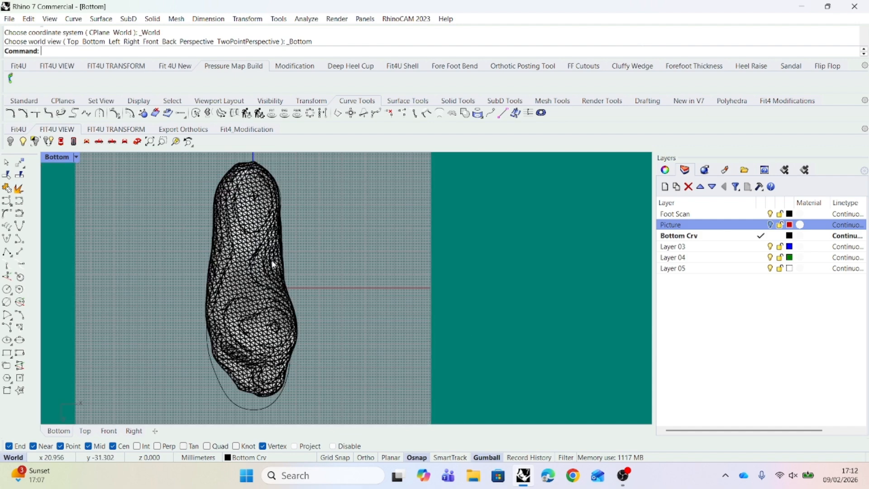
pyautogui.click(111, 130)
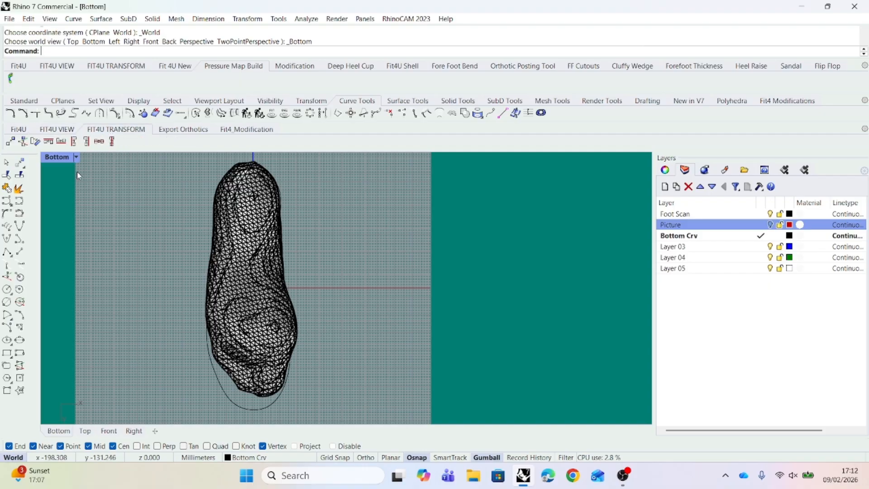
pyautogui.click(36, 141)
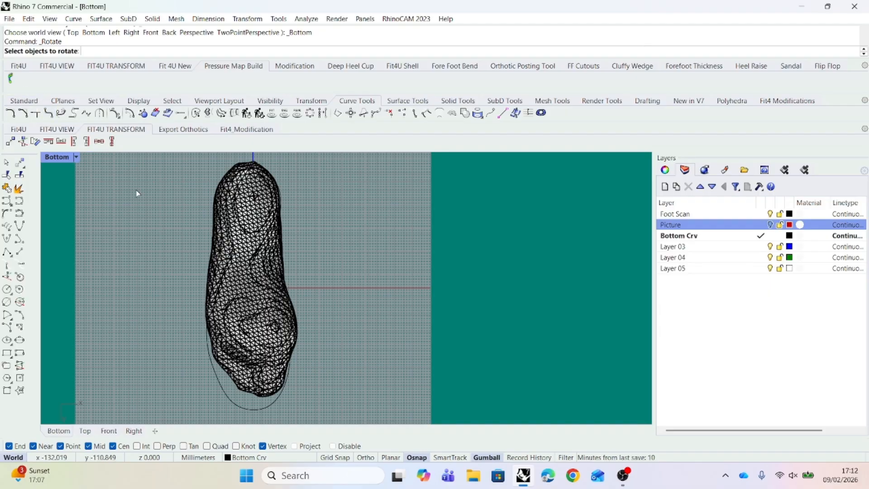
pyautogui.click(251, 285)
pyautogui.press('Return')
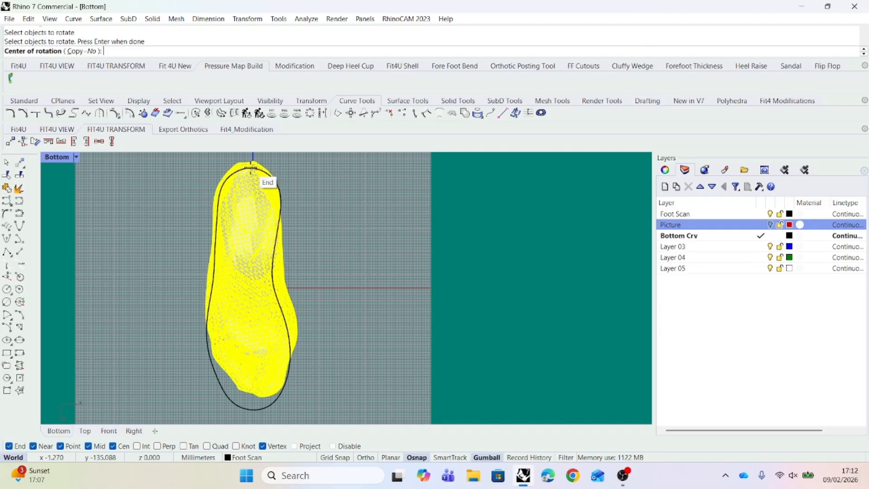
pyautogui.click(248, 187)
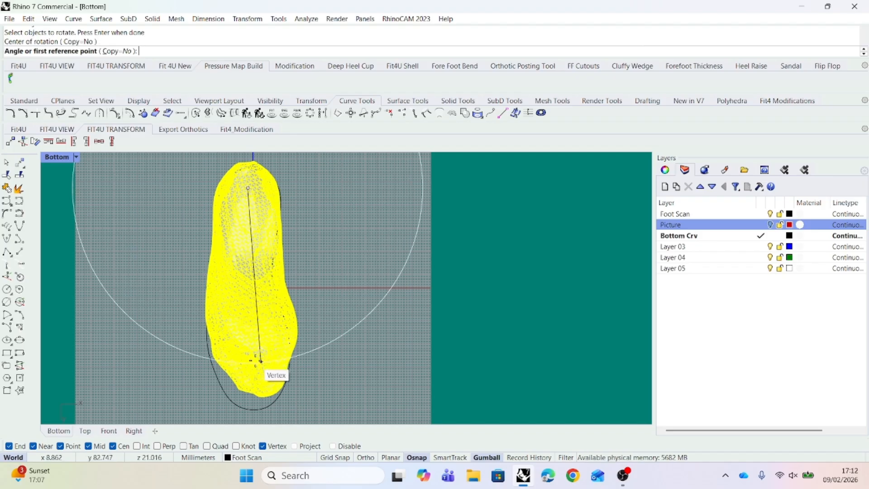
pyautogui.click(413, 458)
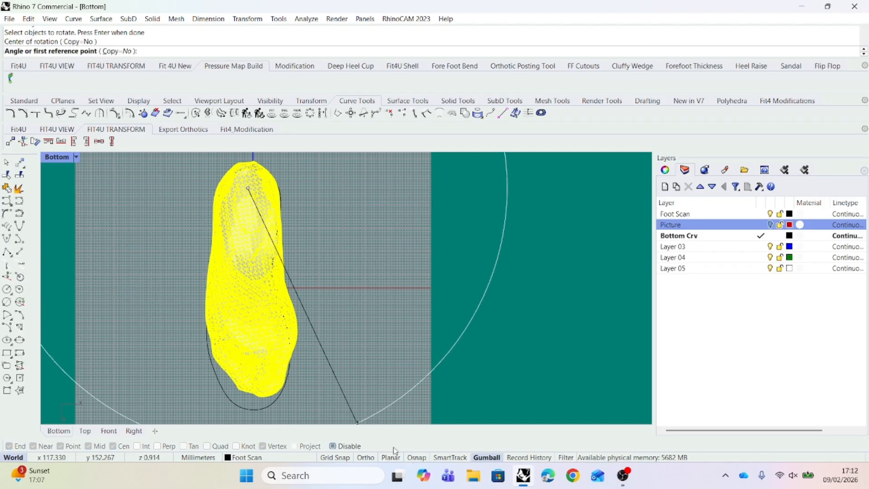
pyautogui.click(259, 380)
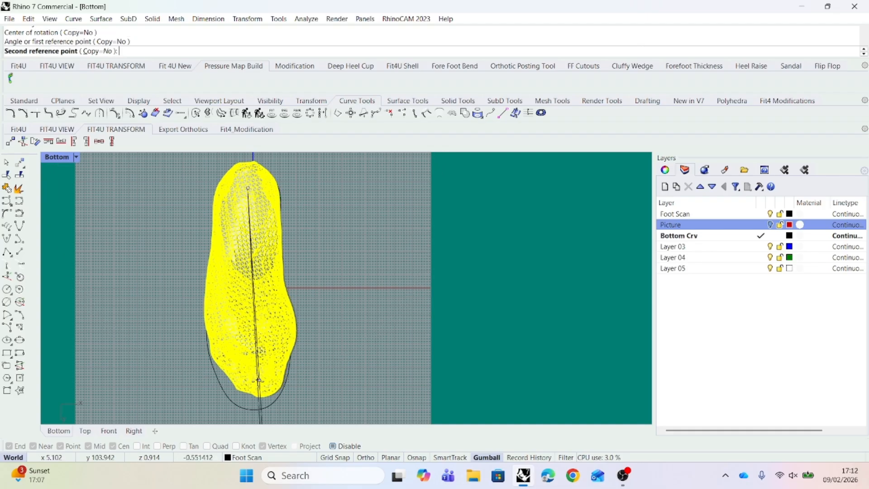
pyautogui.click(258, 384)
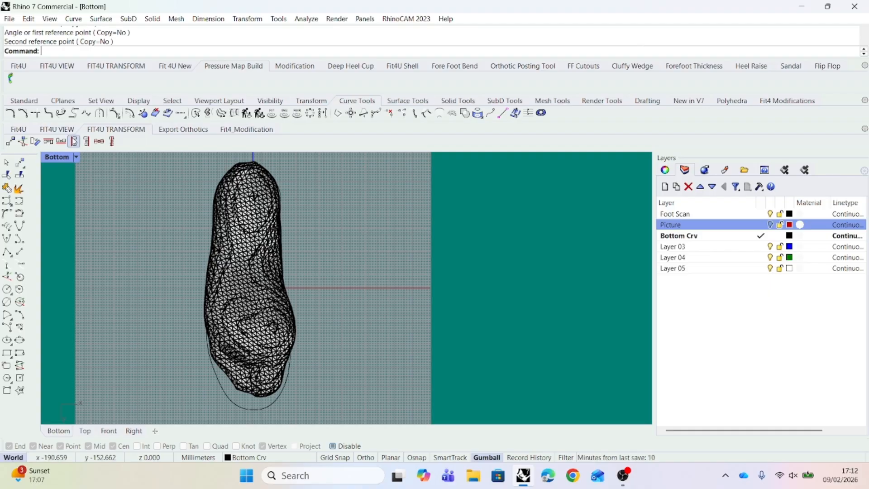
# - Inspect in perspective how the rotated foot scan sits above the insole outline
pyautogui.click(66, 130)
pyautogui.click(137, 141)
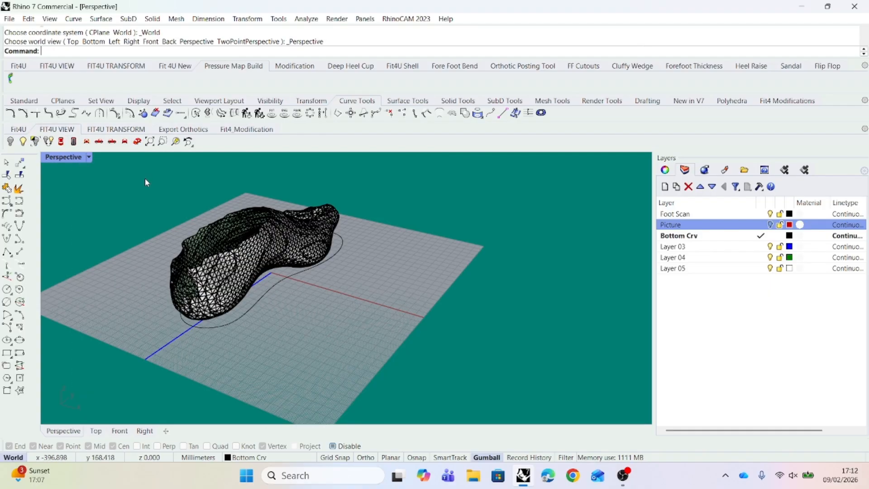
pyautogui.scroll(5, 185, 309)
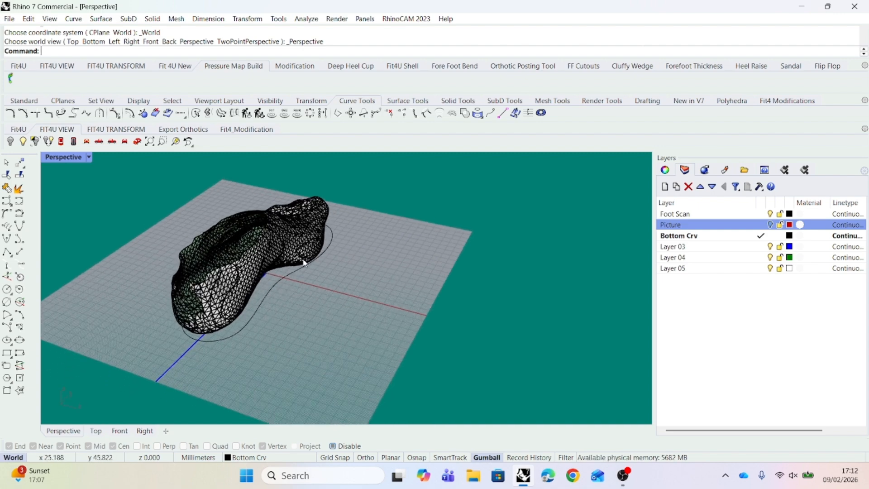
pyautogui.scroll(-2, 340, 272)
pyautogui.moveTo(340, 272); pyautogui.dragTo(223, 265, button='right')
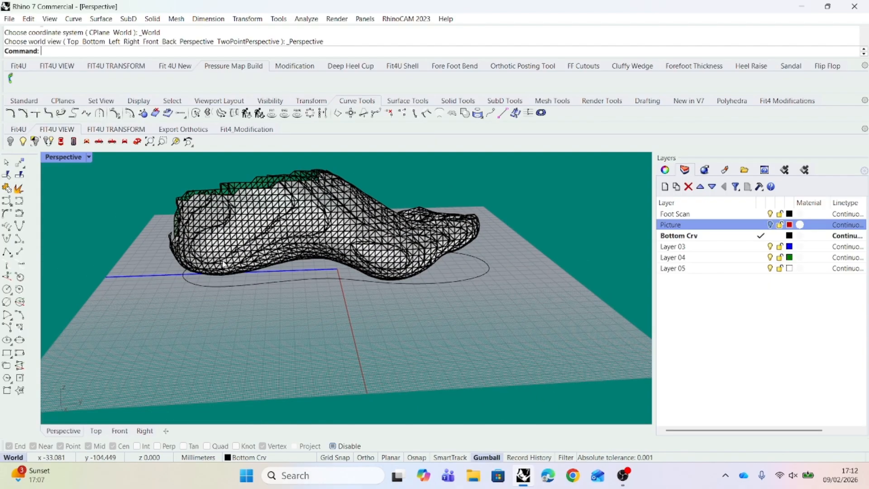
pyautogui.click(709, 239)
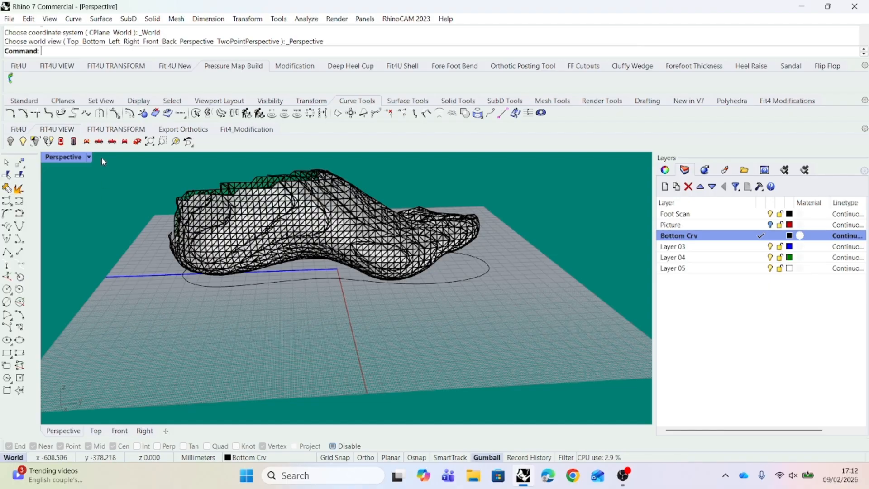
# - Show the foot scan from the right side, rename Layer 03 to Profile Crv and make it the current layer
pyautogui.click(99, 142)
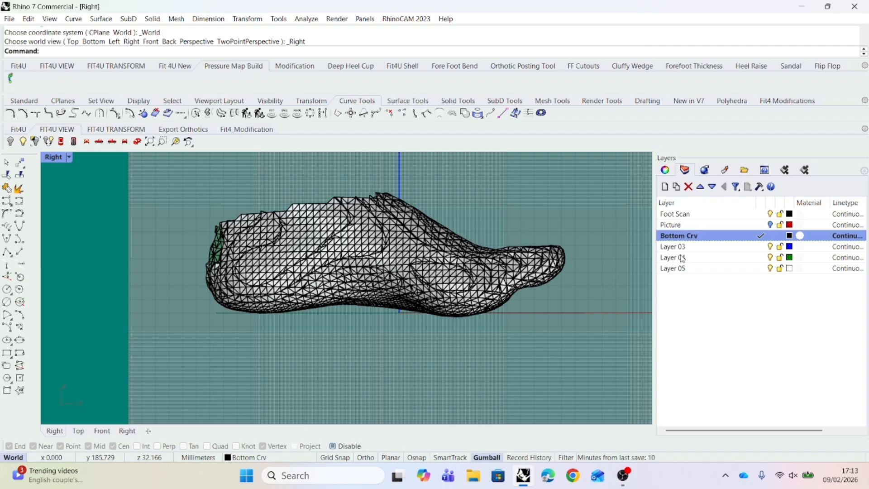
pyautogui.click(710, 249)
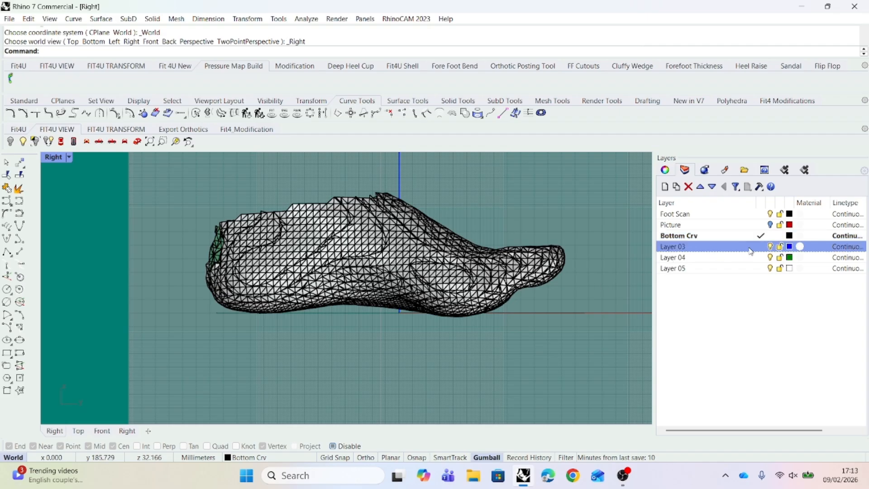
pyautogui.click(735, 251)
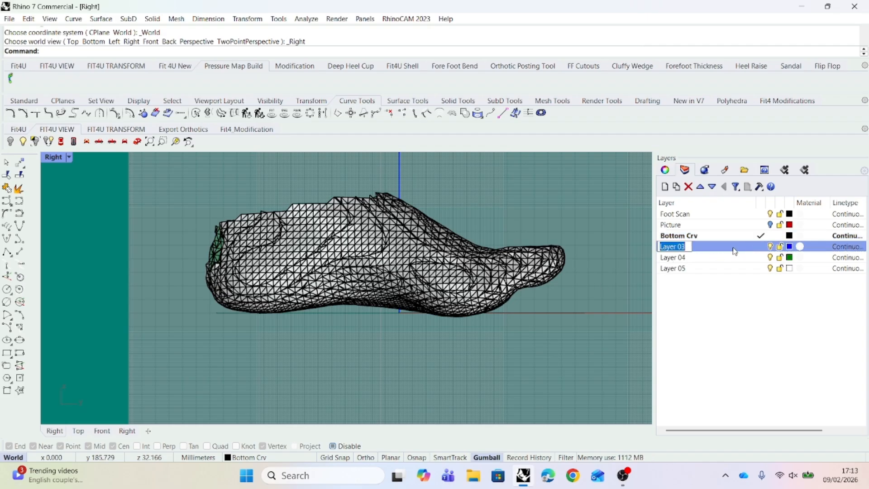
pyautogui.press('BackSpace')
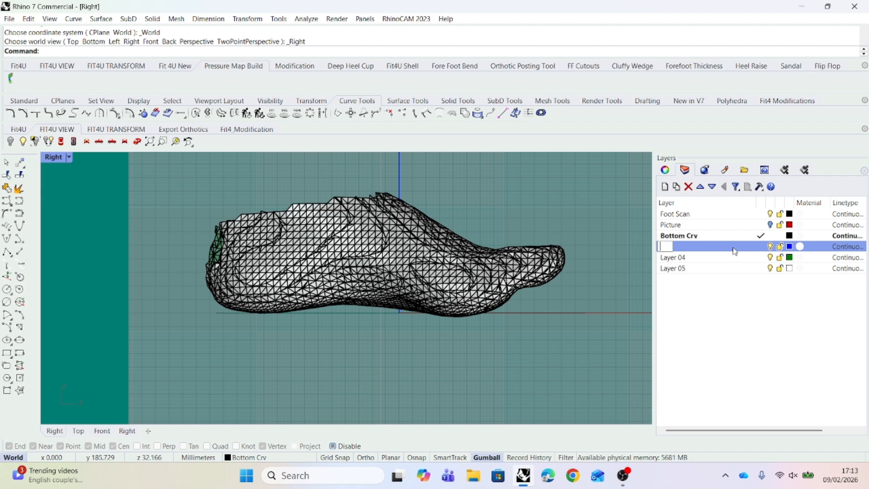
pyautogui.write('Pro')
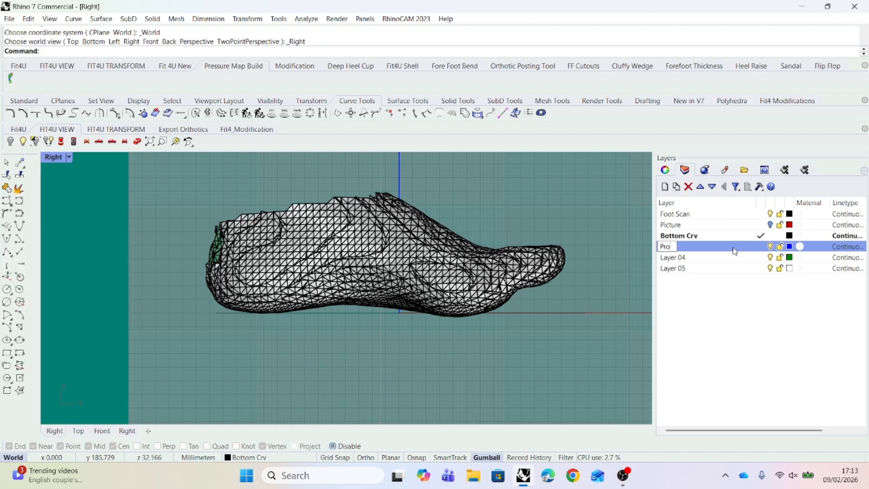
pyautogui.write('file Crv')
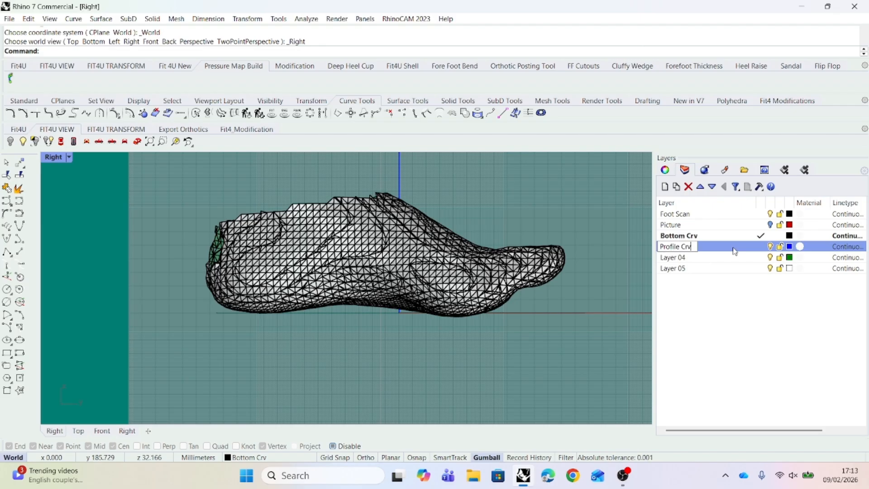
pyautogui.click(761, 246)
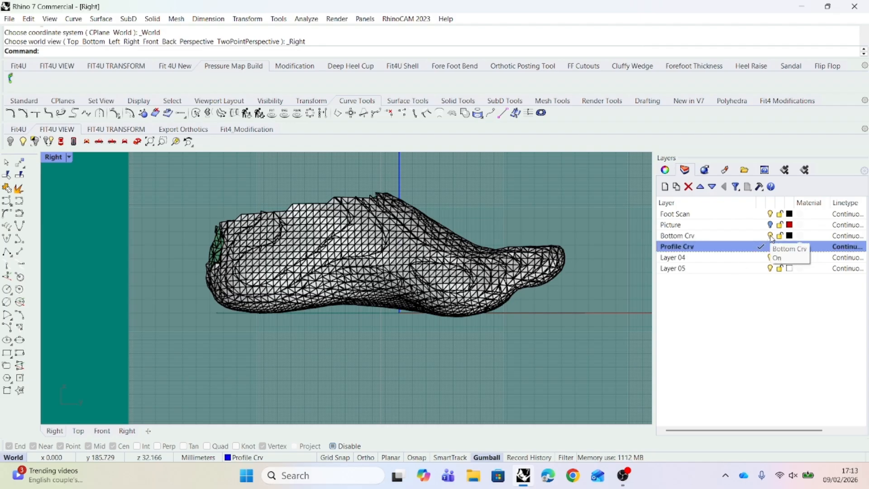
# - Hide the Bottom Crv layer and set the Profile Crv layer's colour to black
pyautogui.click(770, 236)
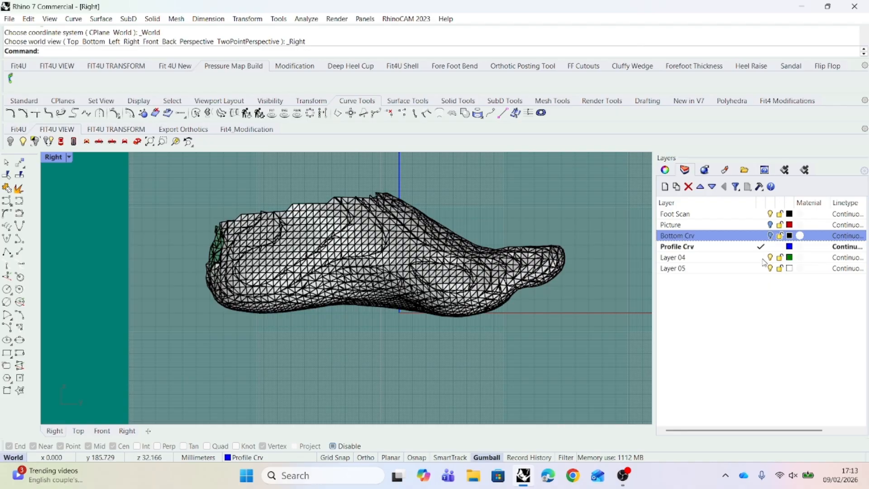
pyautogui.click(789, 247)
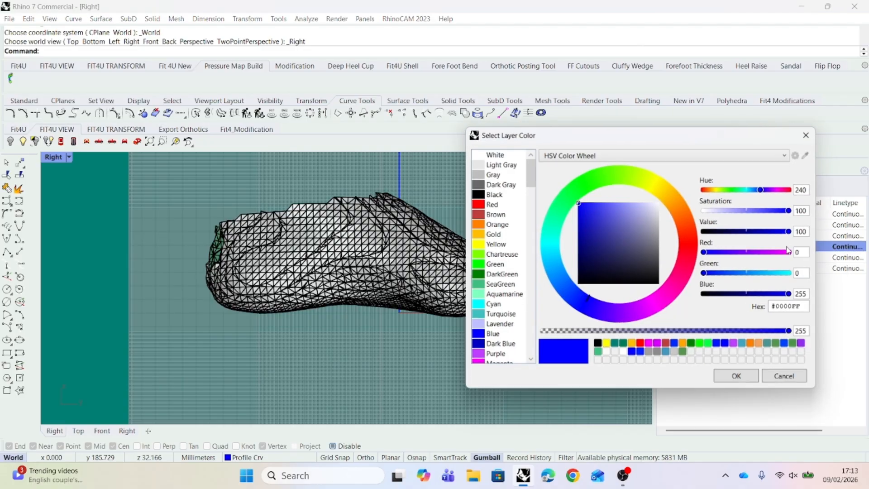
pyautogui.click(598, 343)
pyautogui.click(736, 376)
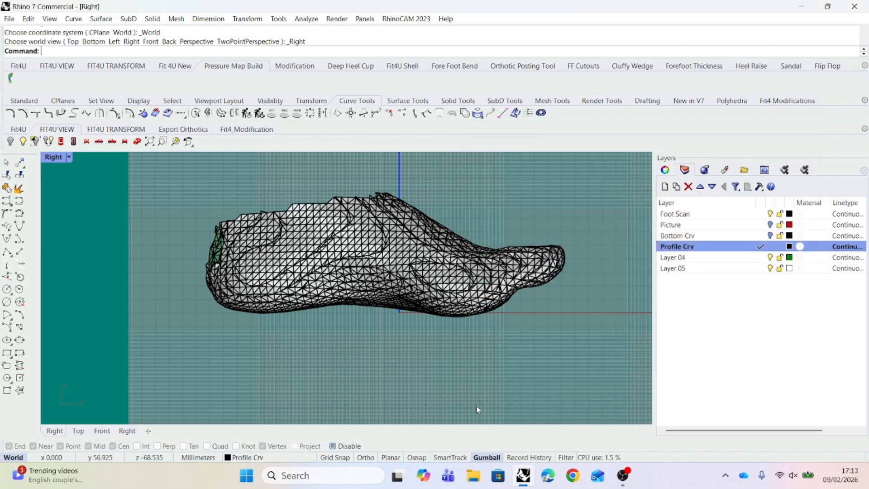
# - Draw an interpolated curve following the underside of the foot scan from behind the heel through the arch to the ball of the foot
pyautogui.moveTo(466, 396); pyautogui.dragTo(434, 380, button='right')
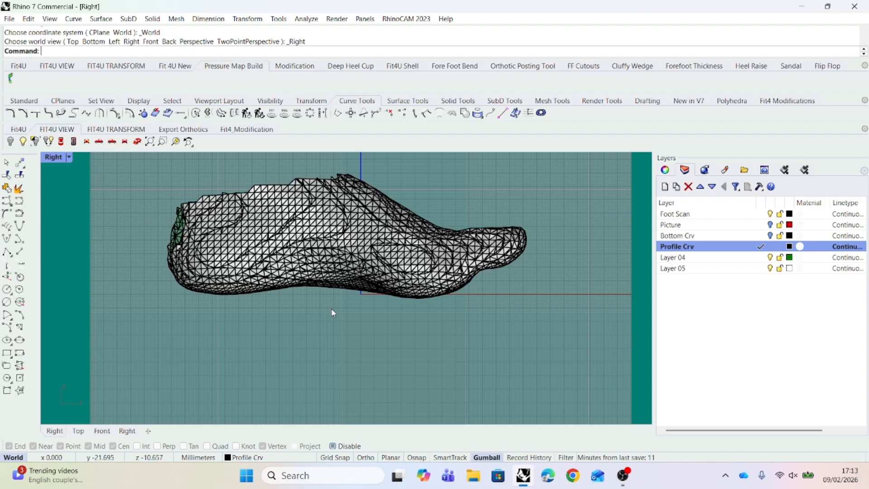
pyautogui.moveTo(305, 318); pyautogui.dragTo(341, 317, button='right')
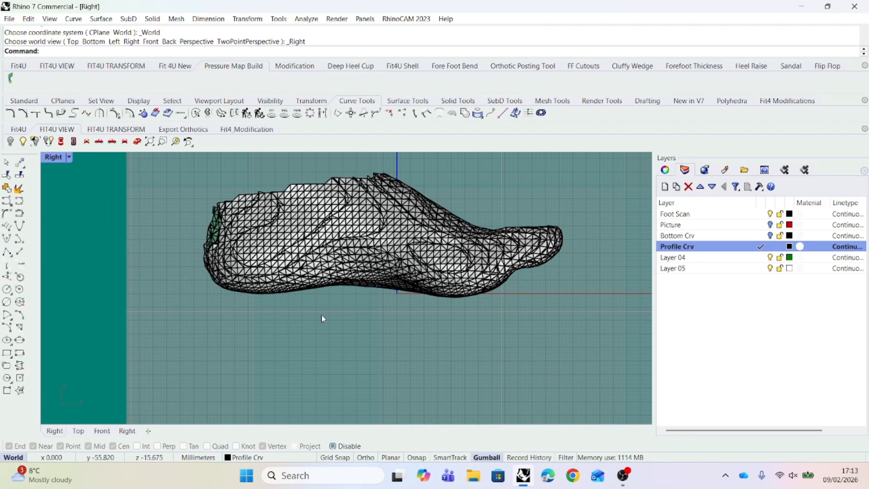
pyautogui.click(20, 200)
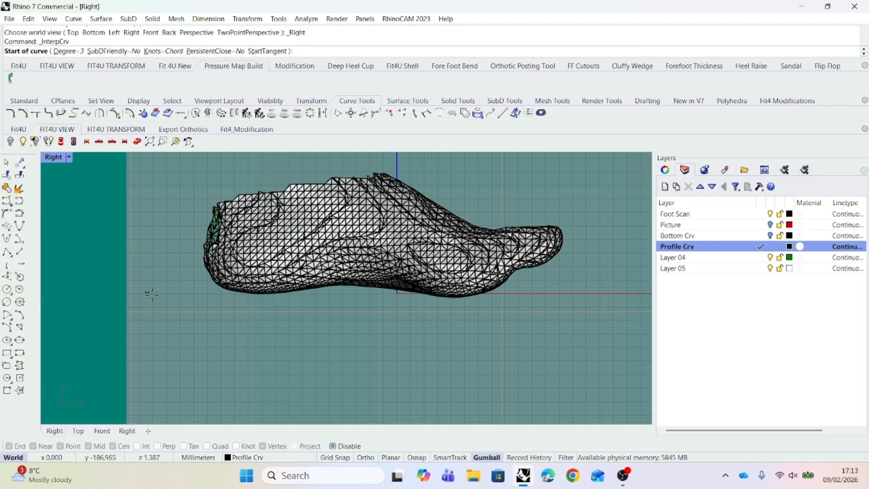
pyautogui.click(185, 277)
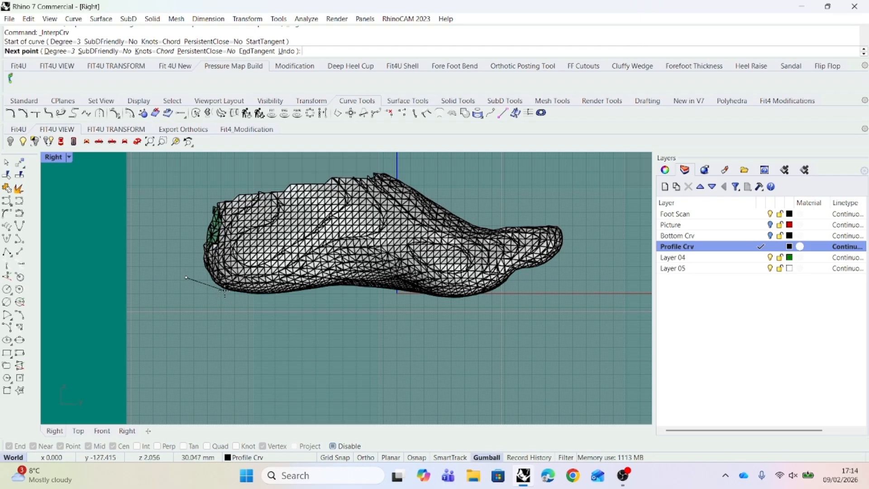
pyautogui.click(226, 289)
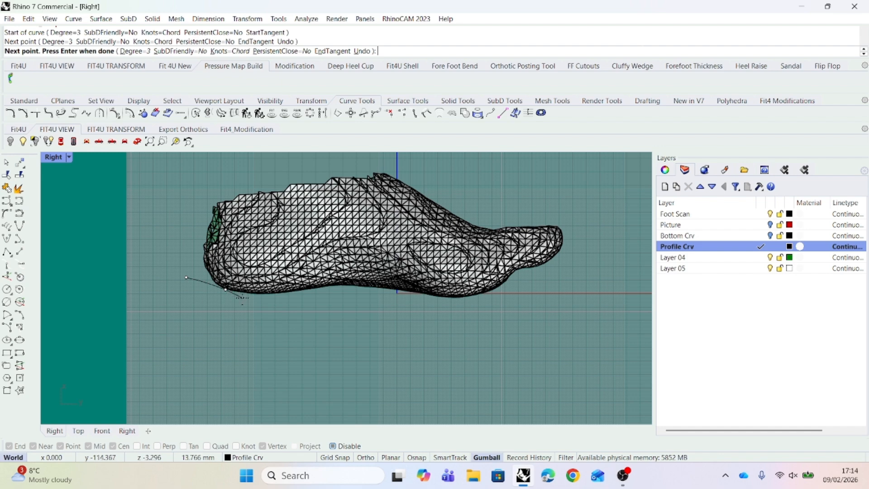
pyautogui.click(264, 294)
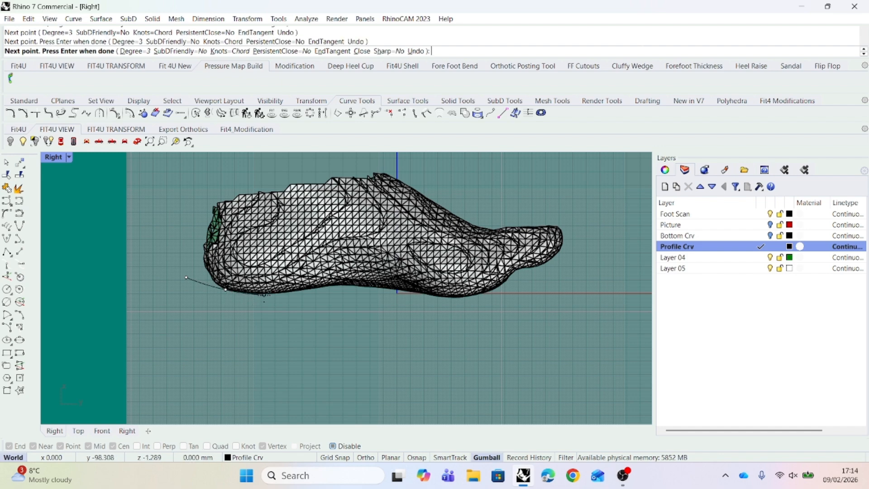
pyautogui.click(300, 291)
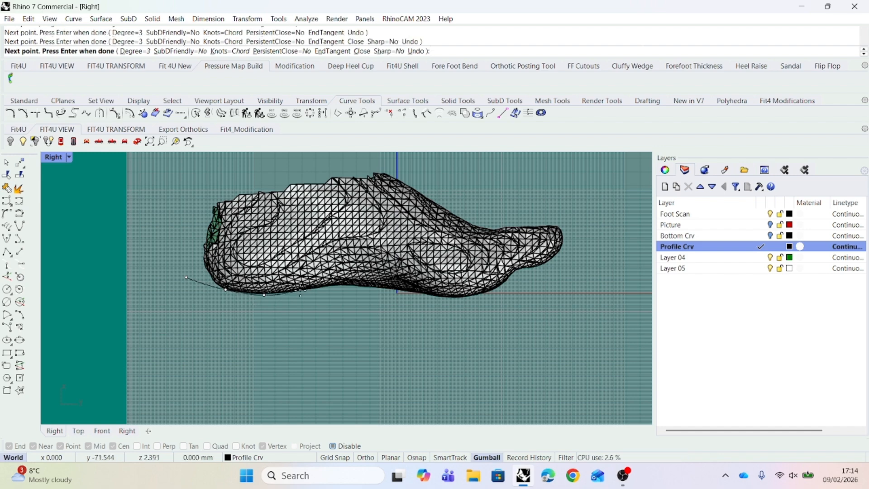
pyautogui.click(330, 288)
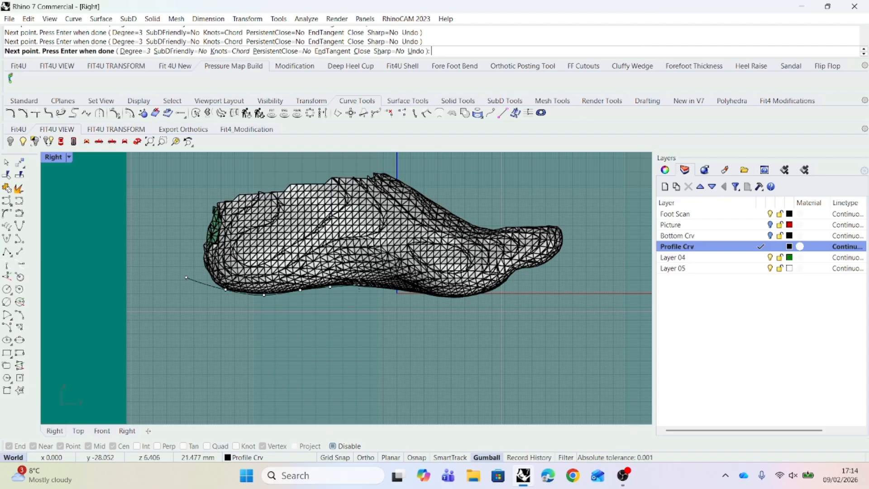
pyautogui.click(397, 291)
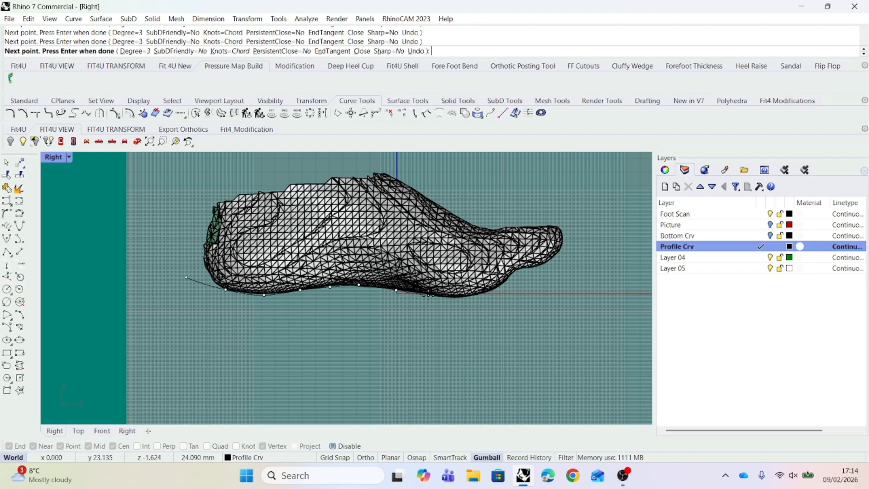
pyautogui.click(455, 298)
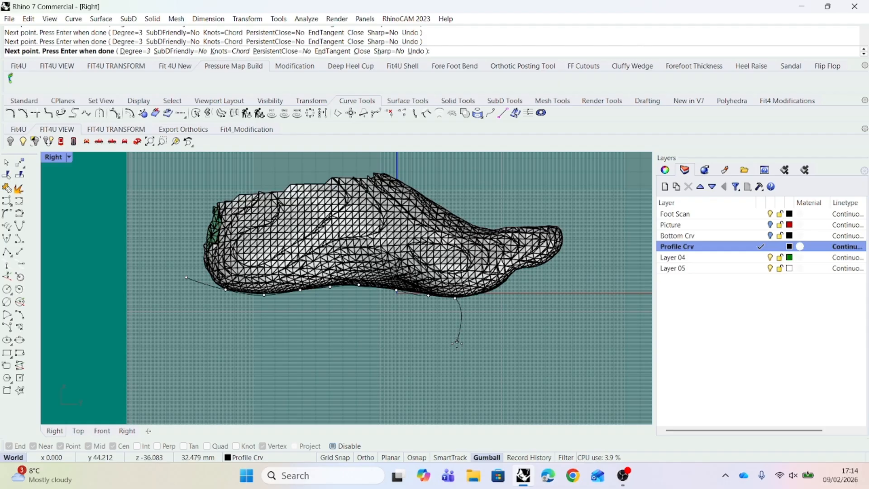
# - With Ortho on, extend the profile curve in level with its last point to beyond the toes and finish it
pyautogui.click(365, 457)
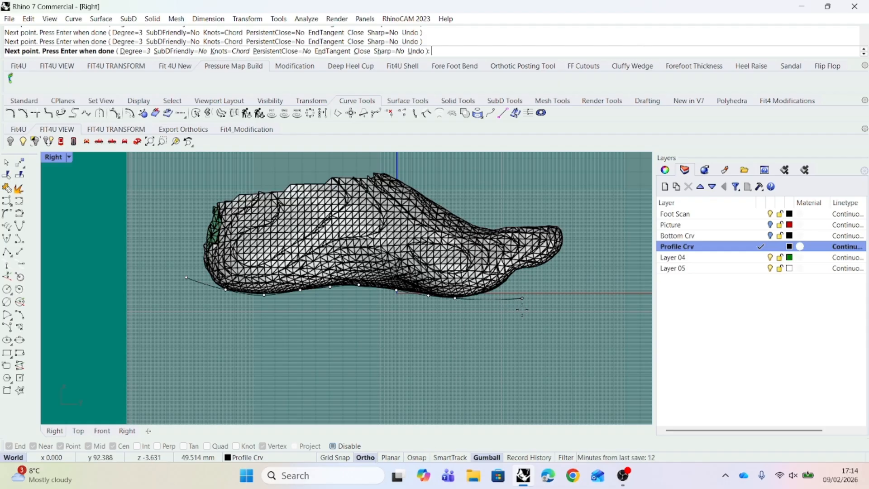
pyautogui.click(604, 301)
pyautogui.press('Return')
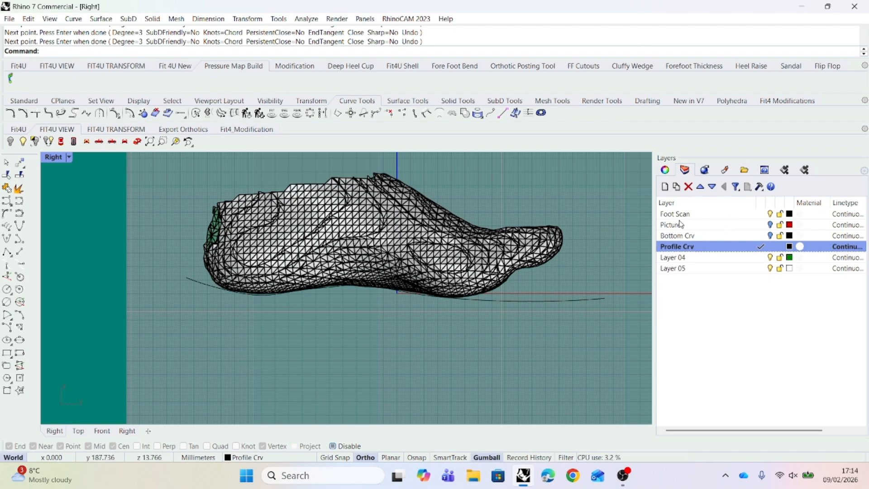
# - Hide the Foot Scan layer and smooth the profile curve by slightly shifting its control points at the arch, behind the forefoot and at the heel
pyautogui.click(769, 215)
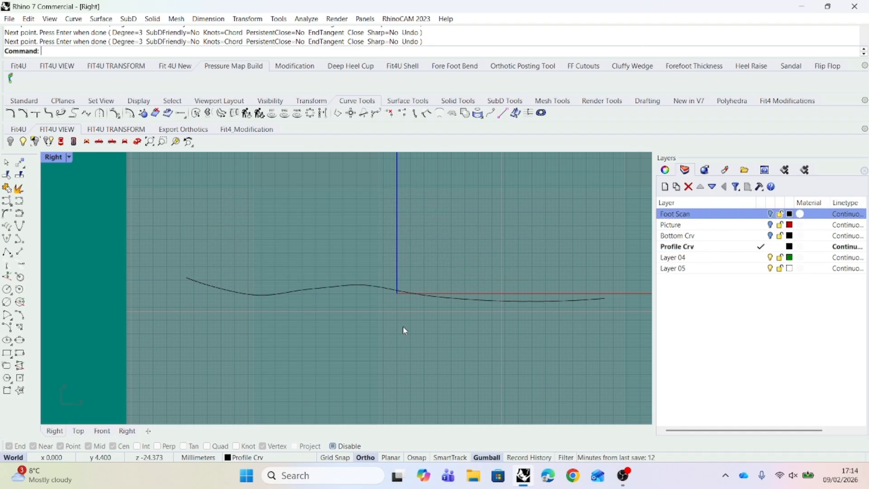
pyautogui.click(332, 288)
pyautogui.click(330, 289)
pyautogui.moveTo(347, 264); pyautogui.dragTo(347, 264)
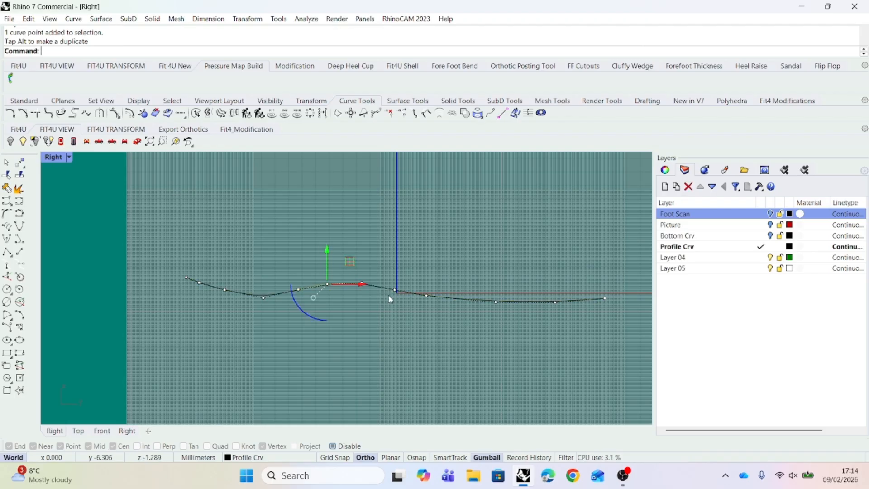
pyautogui.click(395, 289)
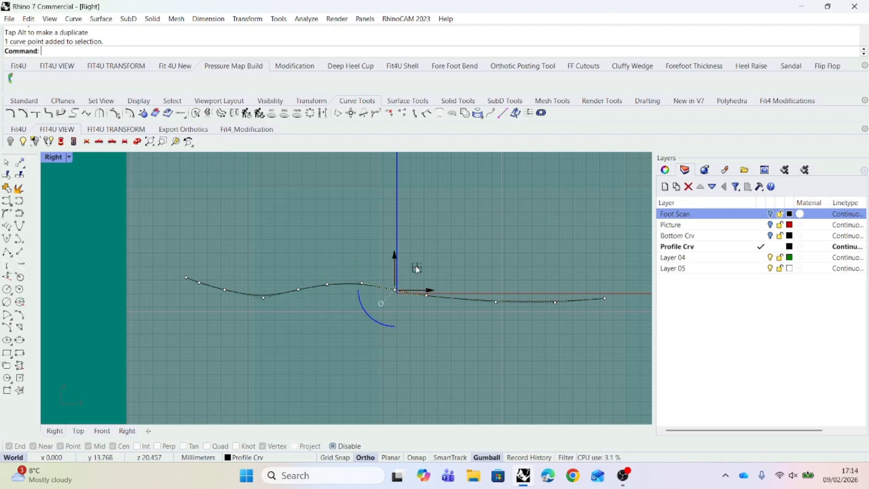
pyautogui.moveTo(416, 267); pyautogui.dragTo(420, 268)
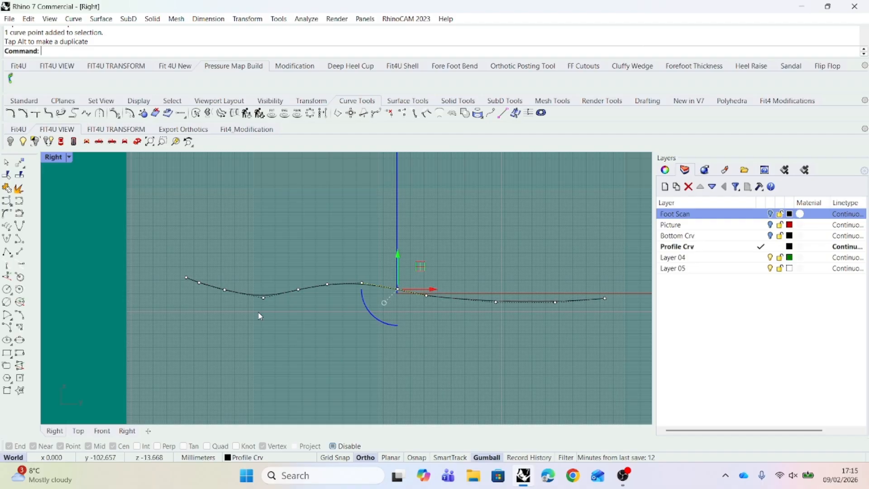
pyautogui.click(227, 291)
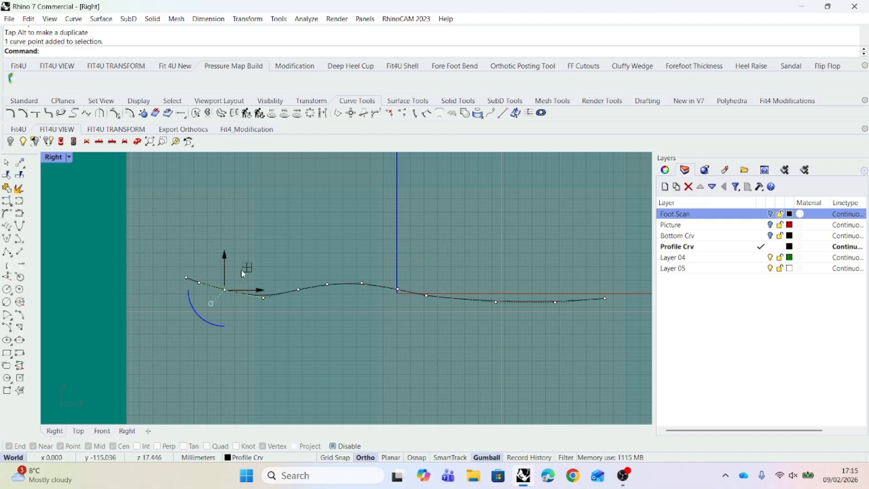
pyautogui.moveTo(245, 272); pyautogui.dragTo(241, 272)
pyautogui.press('Escape')
pyautogui.press('Escape')
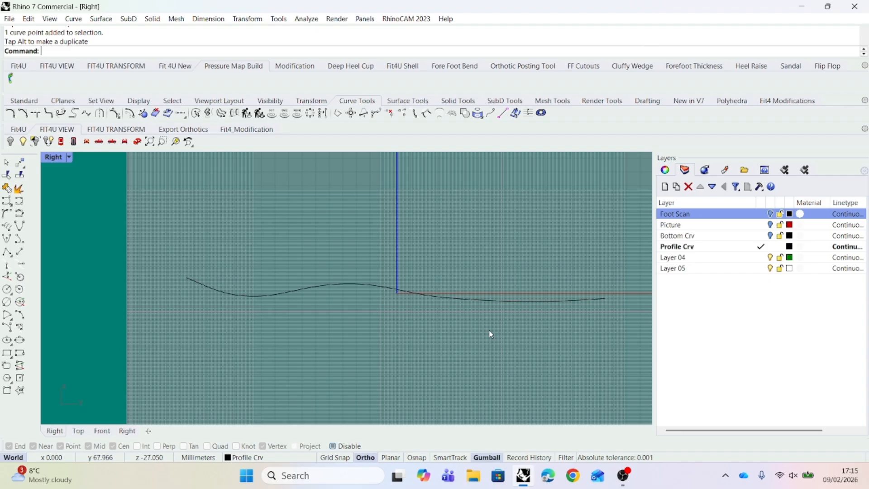
# - Show the Bottom Crv layer and move the insole outline 9 mm down so it lies below the profile curve
pyautogui.click(770, 236)
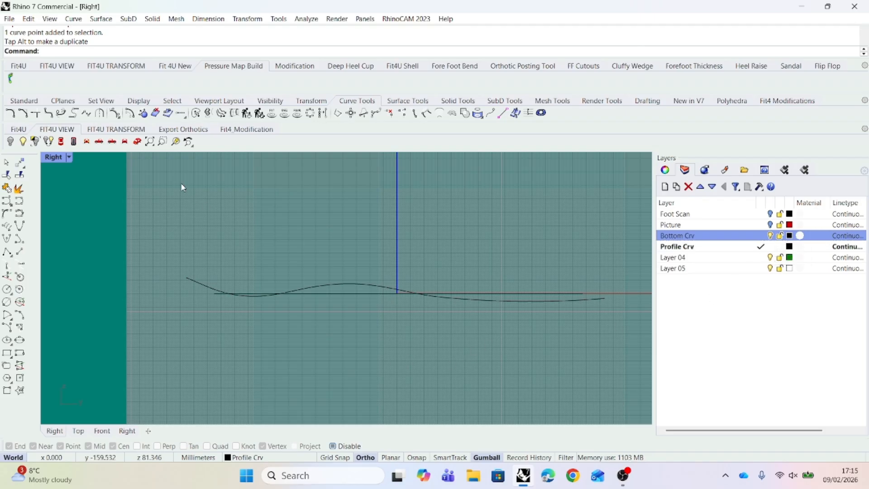
pyautogui.scroll(4, 302, 318)
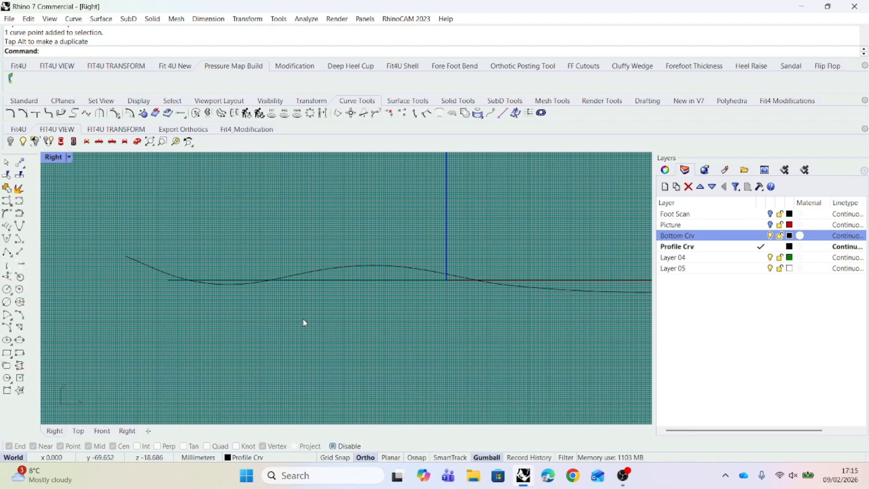
pyautogui.moveTo(323, 321); pyautogui.dragTo(296, 322, button='right')
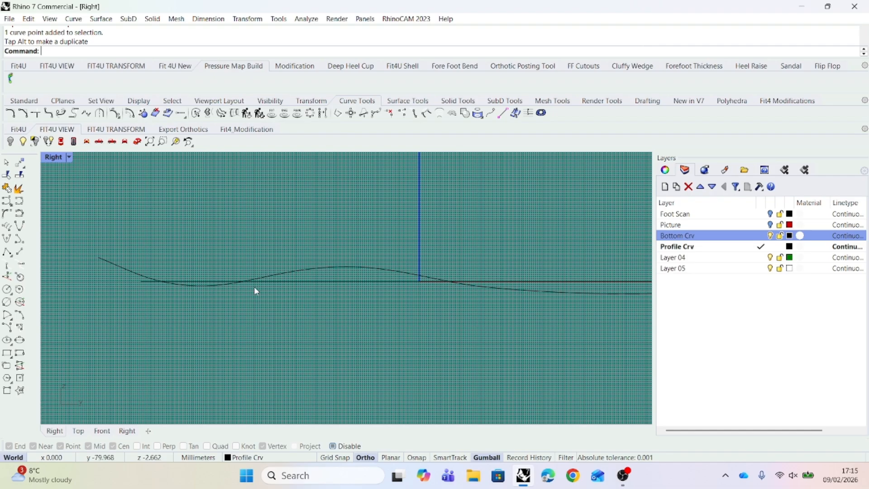
pyautogui.click(281, 283)
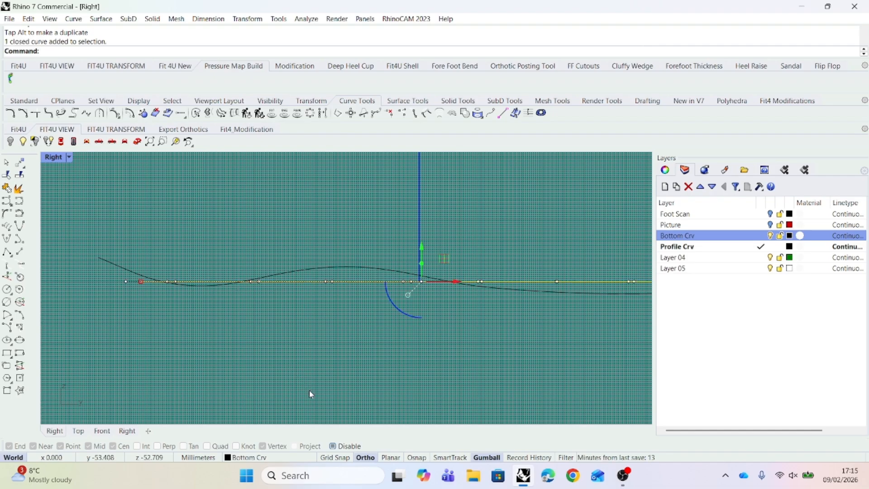
pyautogui.moveTo(395, 343); pyautogui.dragTo(290, 331, button='right')
pyautogui.scroll(6, 468, 290)
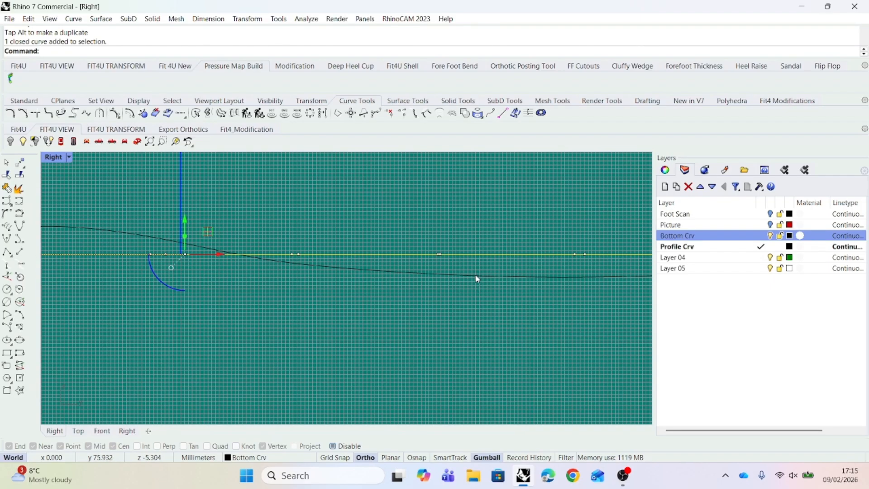
pyautogui.scroll(2, 460, 270)
pyautogui.scroll(-4, 455, 262)
pyautogui.moveTo(356, 355); pyautogui.dragTo(381, 344, button='right')
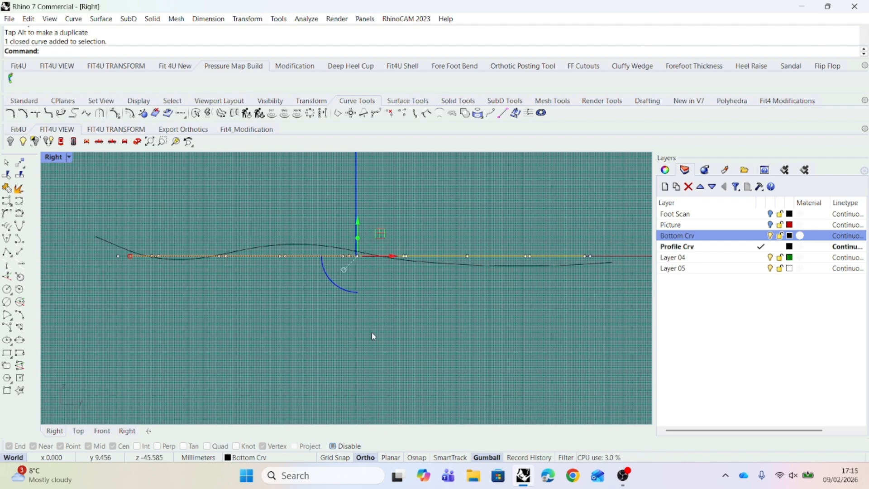
pyautogui.click(359, 224)
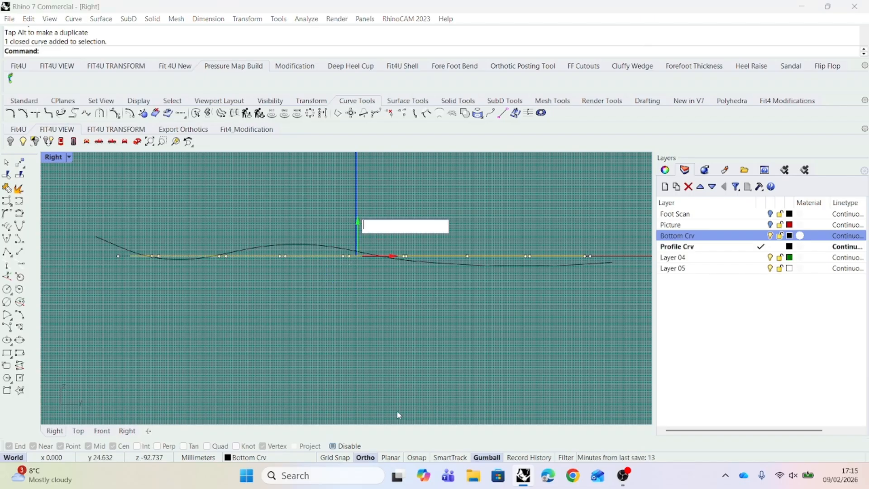
pyautogui.write('-9')
pyautogui.press('Return')
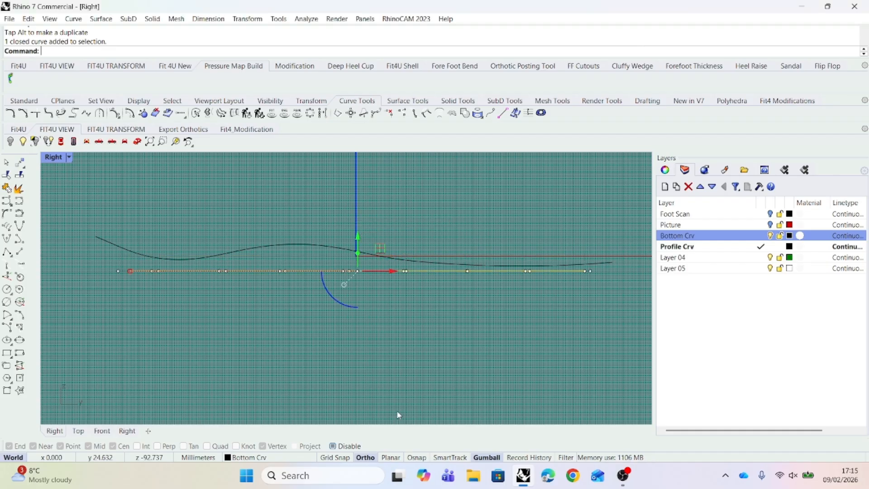
pyautogui.click(387, 401)
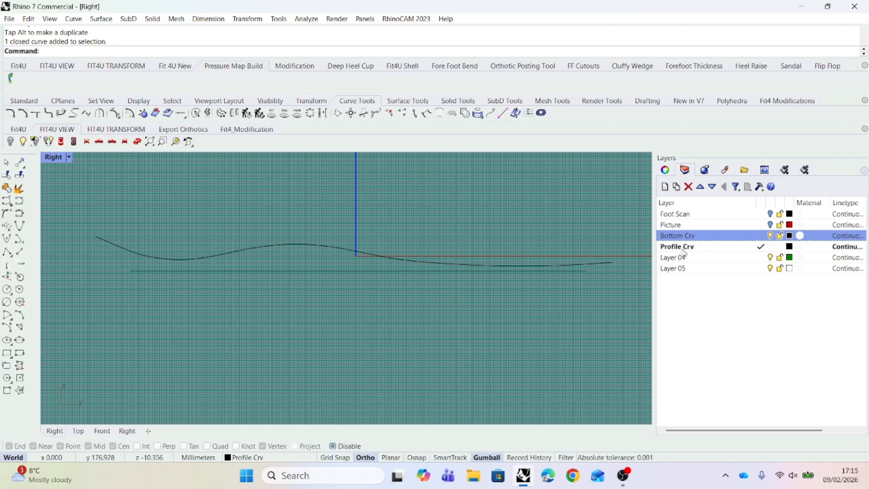
# - Make Layer 04 the current layer and rename it Top Crv
pyautogui.click(699, 259)
pyautogui.doubleClick(700, 258)
pyautogui.click(701, 258)
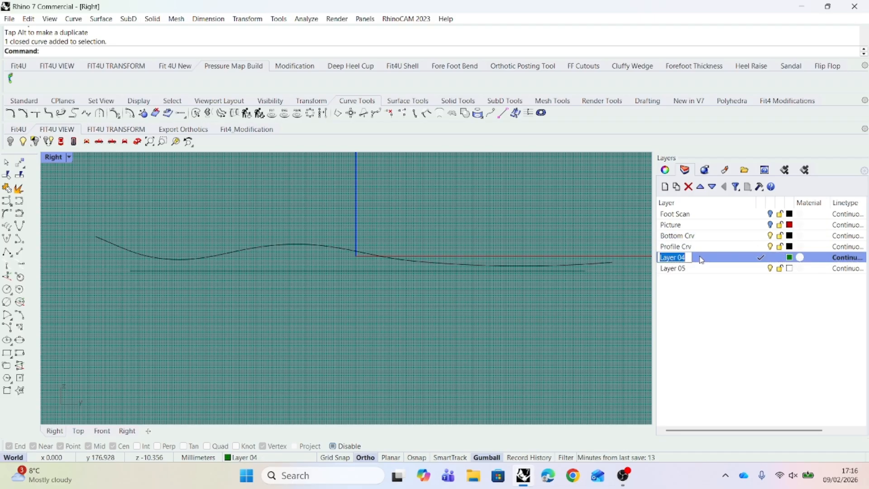
pyautogui.press('BackSpace')
pyautogui.write('Top')
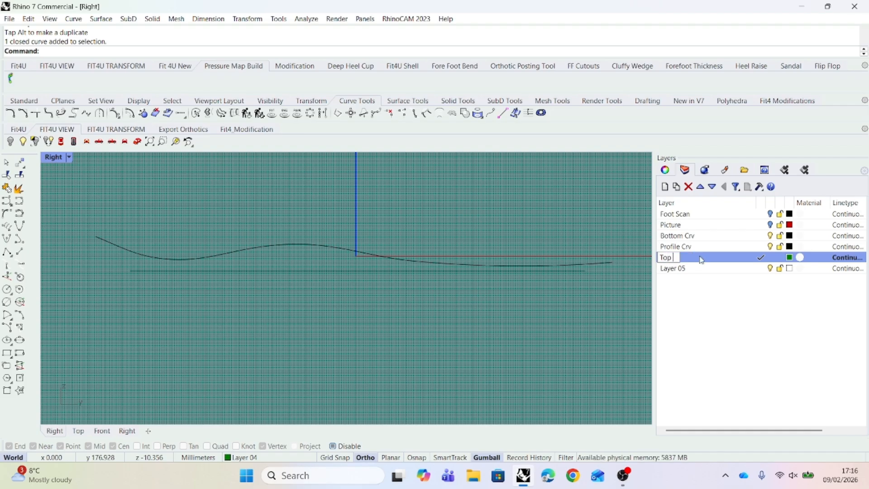
pyautogui.write(' Crv')
pyautogui.press('Return')
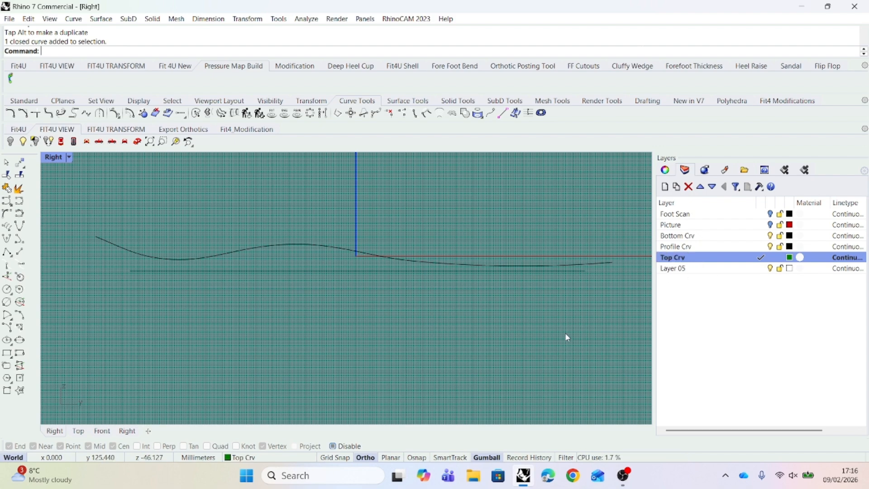
# - In the Perspective view, create the top curve with Curve from 2 Views from the profile curve and the bottom outline
pyautogui.click(137, 141)
pyautogui.moveTo(253, 293); pyautogui.dragTo(364, 343, button='right')
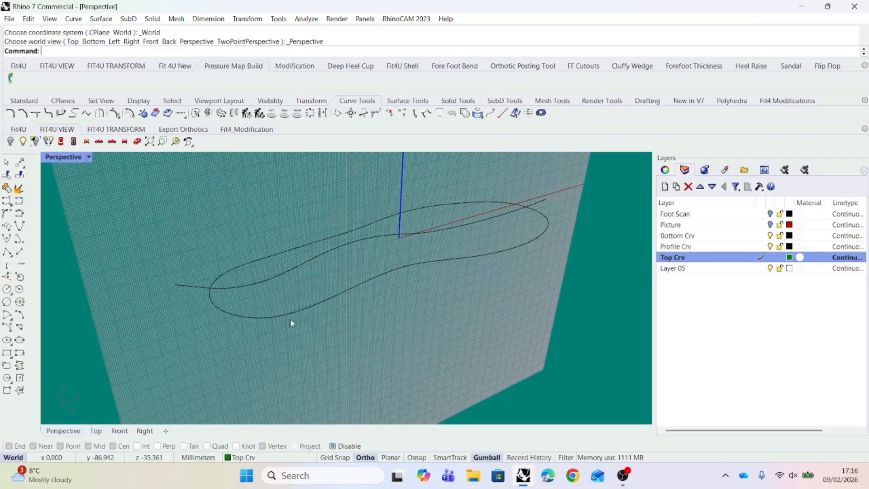
pyautogui.moveTo(542, 233); pyautogui.dragTo(411, 316, button='right')
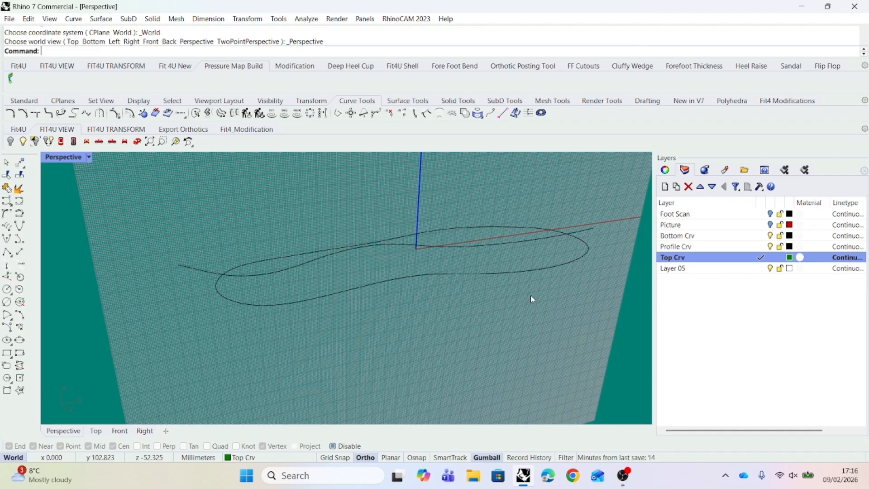
pyautogui.click(74, 18)
pyautogui.moveTo(91, 45)
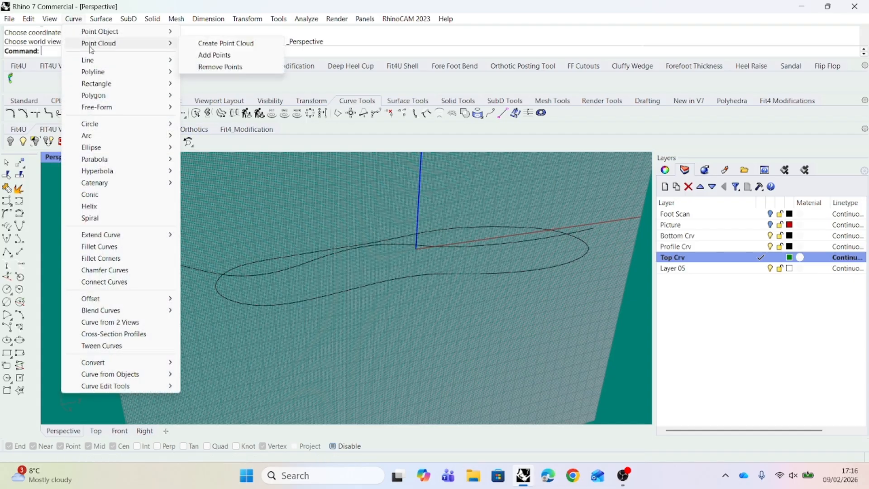
pyautogui.click(103, 322)
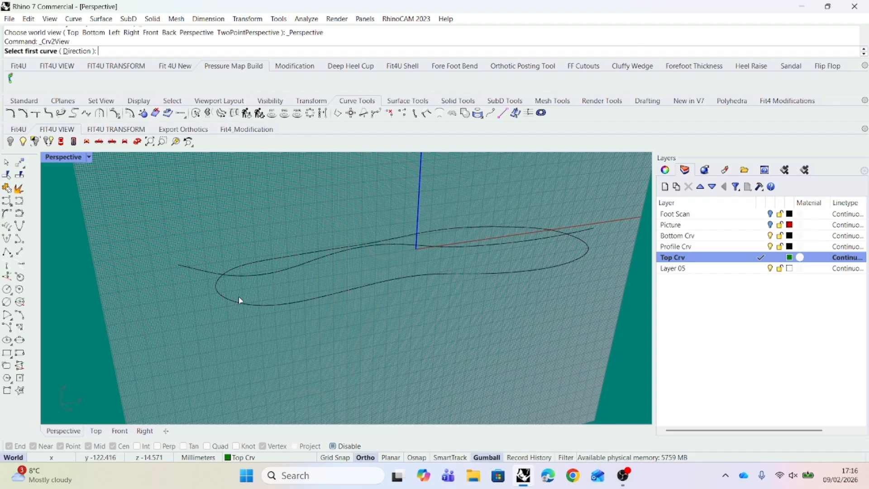
pyautogui.click(253, 278)
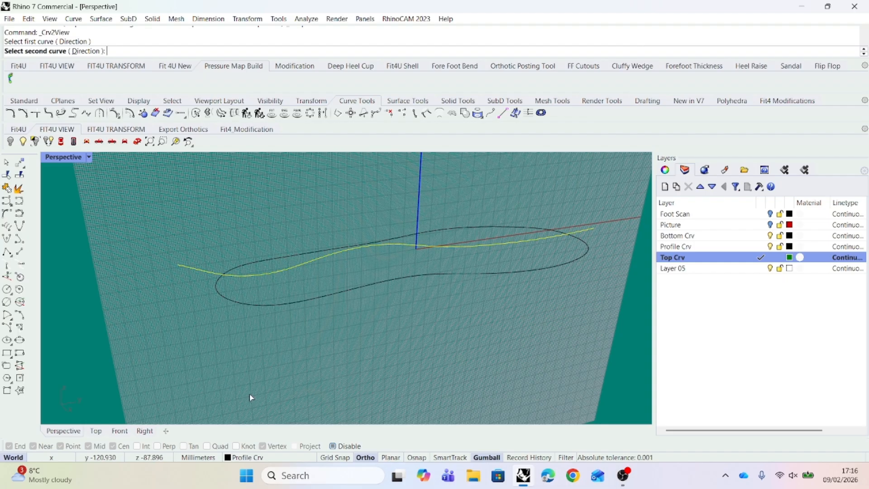
pyautogui.click(272, 306)
pyautogui.moveTo(319, 340)
pyautogui.mouseDown(button='right')
pyautogui.moveTo(287, 330)
pyautogui.moveTo(301, 319)
pyautogui.moveTo(345, 341)
pyautogui.moveTo(316, 344)
pyautogui.mouseUp(button='right')
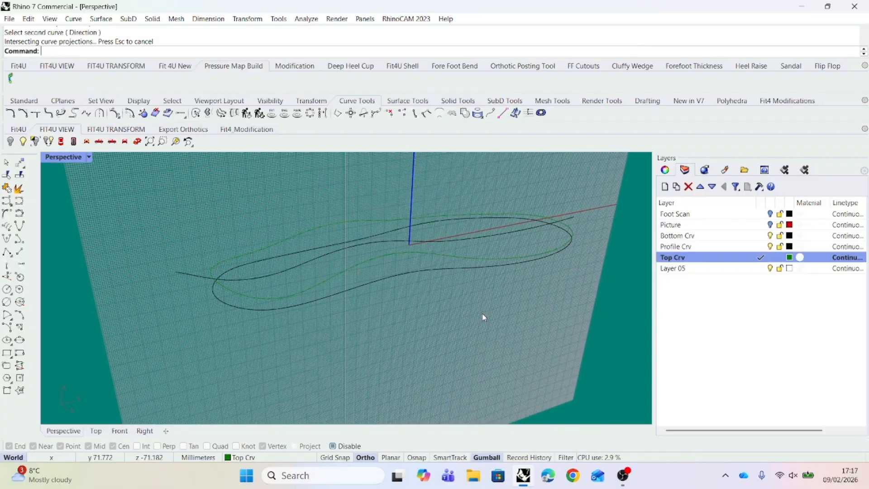
# - Change the Top Crv layer's colour to black and hide the Profile Crv layer
pyautogui.click(790, 258)
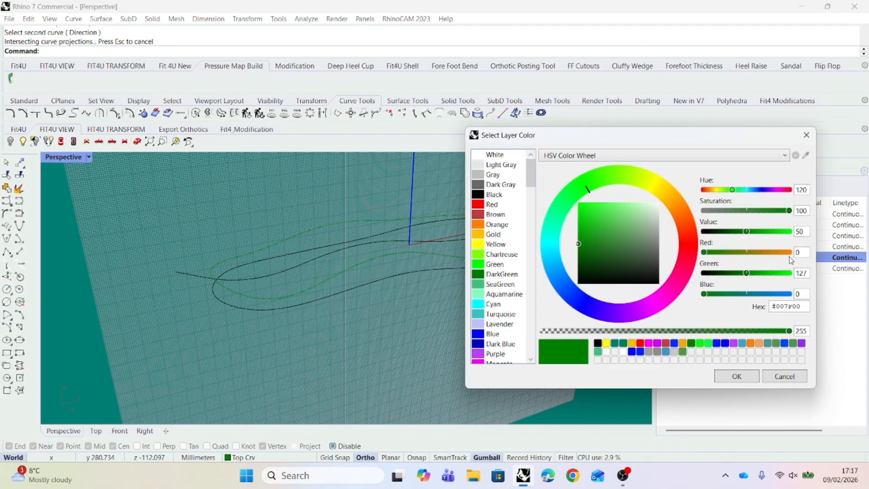
pyautogui.click(597, 345)
pyautogui.click(734, 375)
pyautogui.moveTo(555, 349); pyautogui.dragTo(573, 321, button='right')
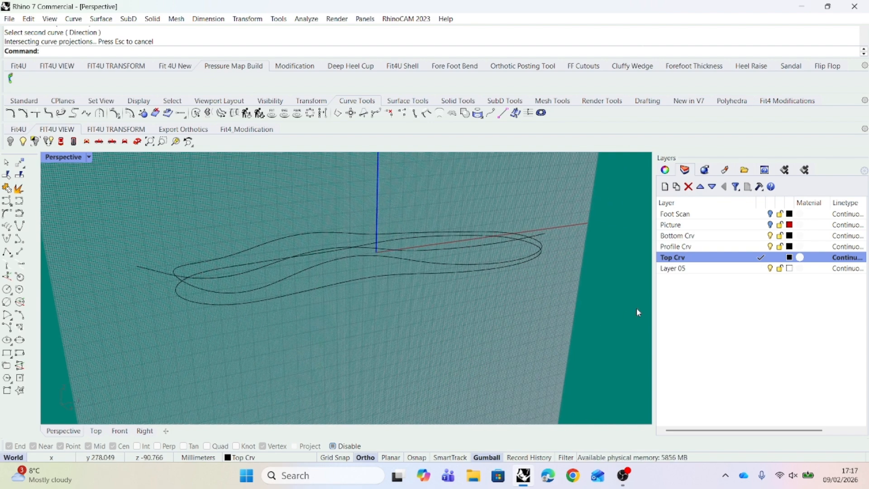
pyautogui.click(770, 247)
pyautogui.moveTo(535, 325); pyautogui.dragTo(503, 314, button='right')
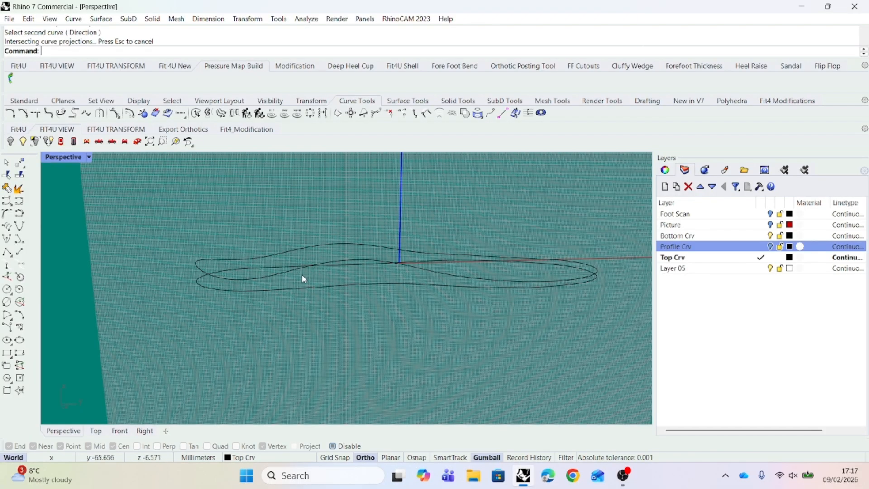
pyautogui.moveTo(302, 284)
pyautogui.mouseDown(button='right')
pyautogui.moveTo(330, 312)
pyautogui.moveTo(304, 272)
pyautogui.mouseUp(button='right')
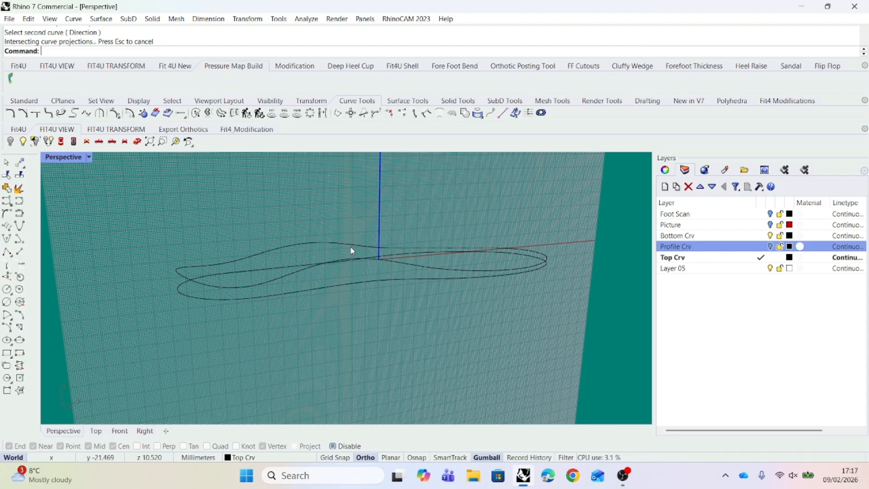
pyautogui.moveTo(380, 311); pyautogui.dragTo(355, 316, button='right')
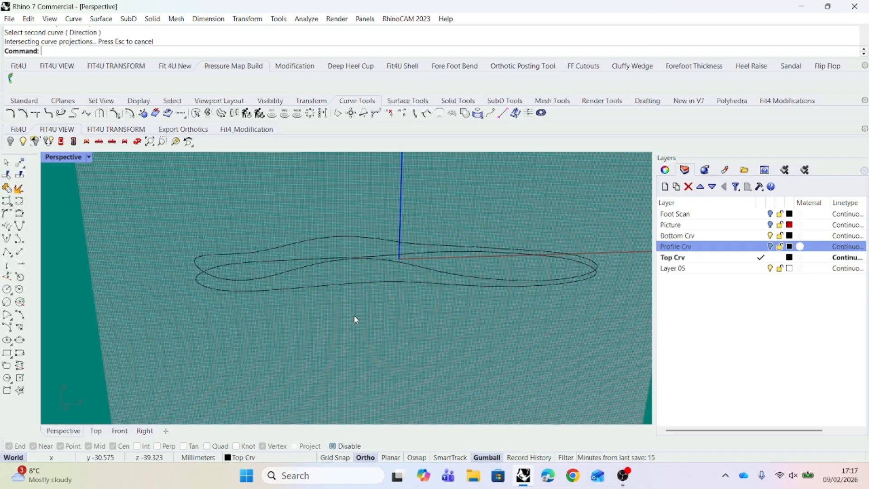
# - Rebuild the closed top curve with 17 points and degree 3, deleting the input curve
pyautogui.click(338, 237)
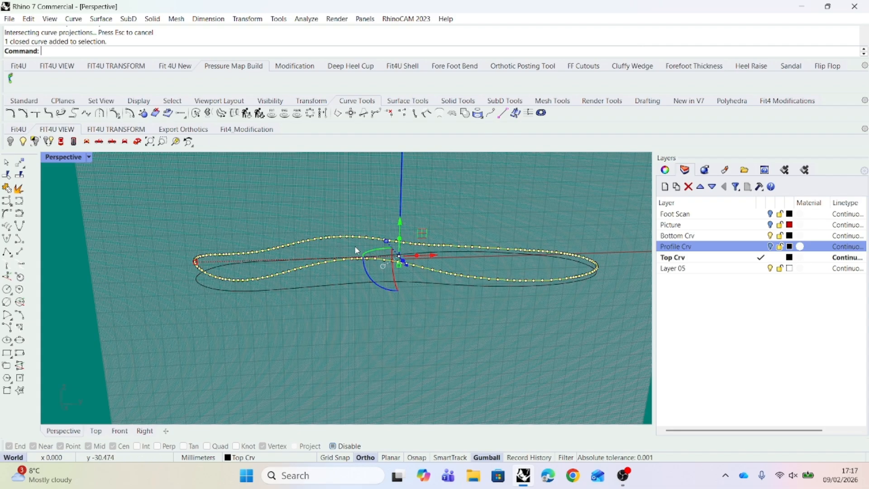
pyautogui.click(321, 341)
pyautogui.moveTo(321, 343); pyautogui.dragTo(336, 345, button='right')
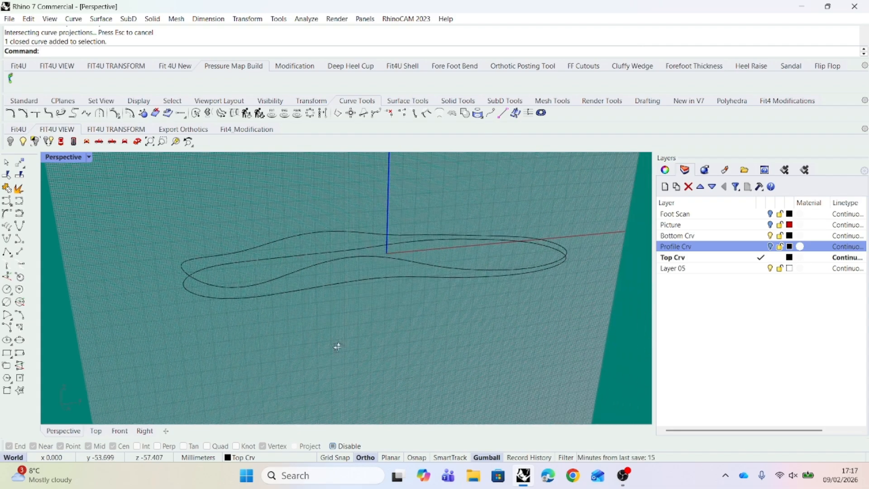
pyautogui.click(247, 113)
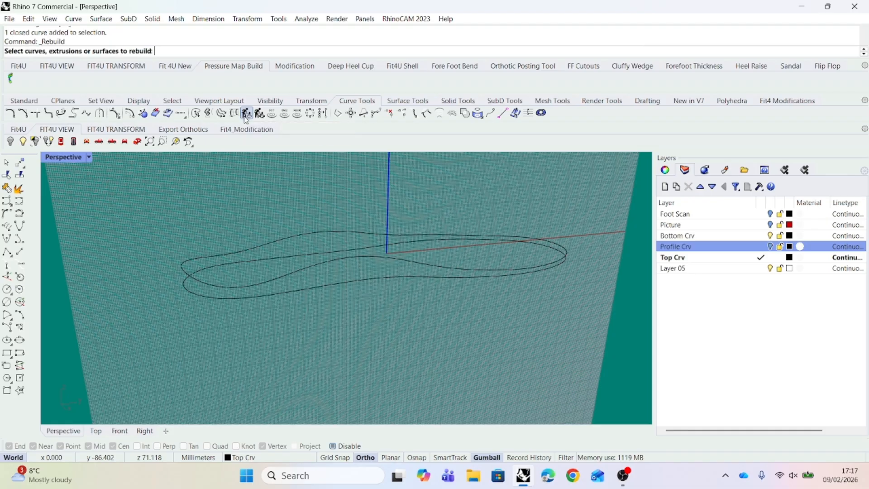
pyautogui.click(271, 245)
pyautogui.press('Return')
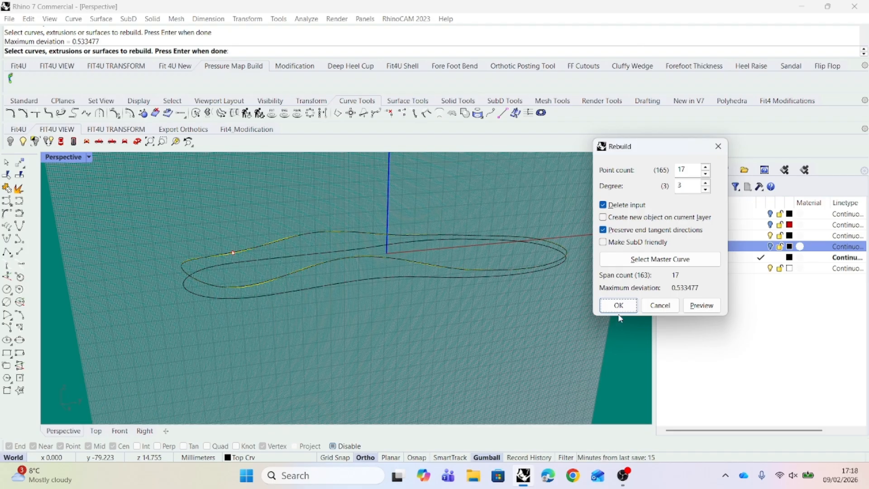
pyautogui.click(618, 305)
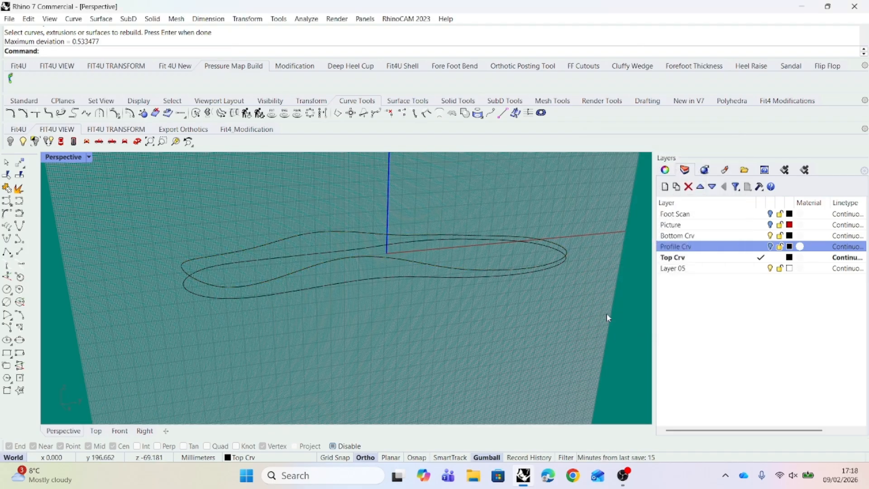
# - Lower the top curve's control points along the far side of the arch and midfoot to flatten that edge
pyautogui.click(323, 232)
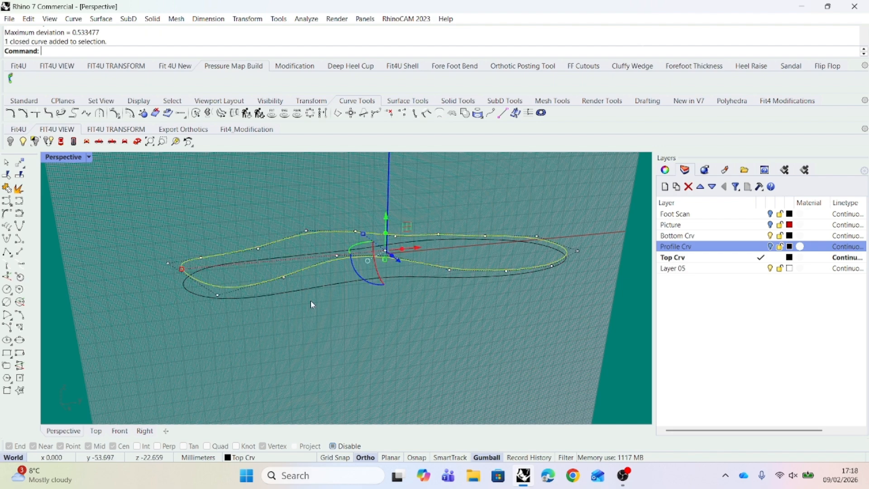
pyautogui.moveTo(321, 350); pyautogui.dragTo(311, 357, button='right')
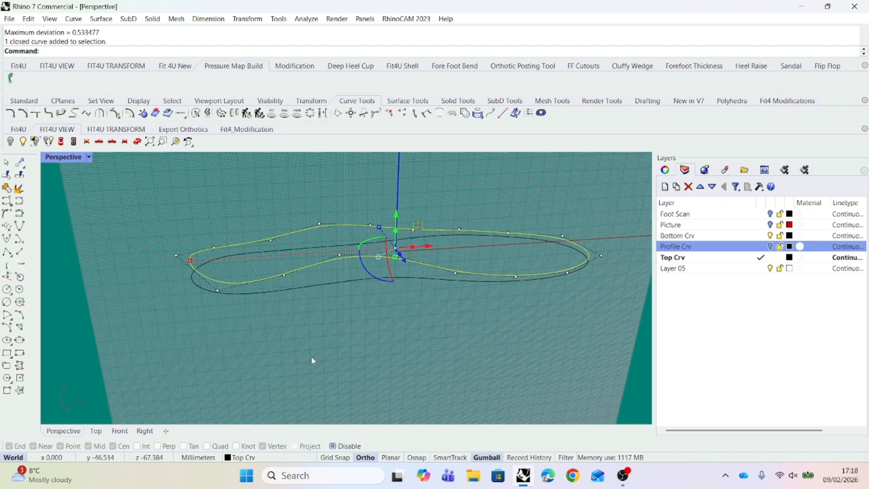
pyautogui.moveTo(357, 338)
pyautogui.mouseDown(button='right')
pyautogui.moveTo(368, 339)
pyautogui.moveTo(381, 364)
pyautogui.moveTo(360, 333)
pyautogui.mouseUp(button='right')
pyautogui.click(359, 333)
pyautogui.click(311, 226)
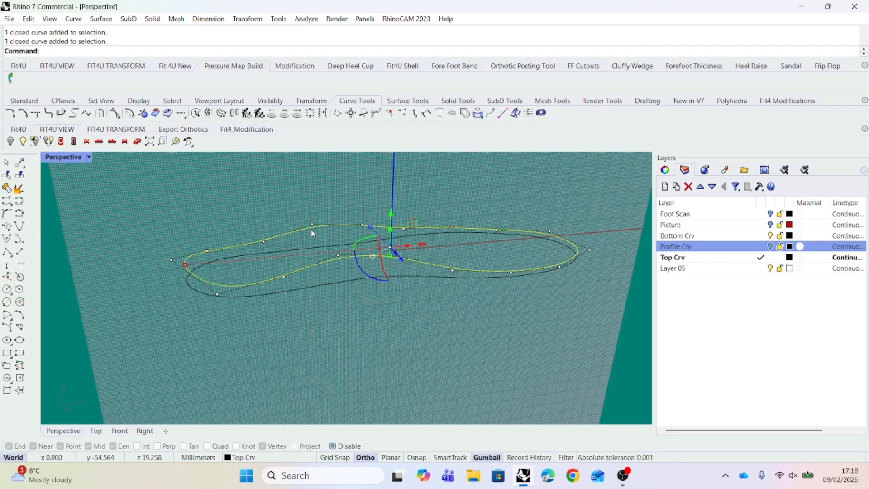
pyautogui.click(312, 225)
pyautogui.moveTo(311, 191); pyautogui.dragTo(366, 204)
pyautogui.click(361, 224)
pyautogui.moveTo(394, 317); pyautogui.dragTo(374, 304, button='right')
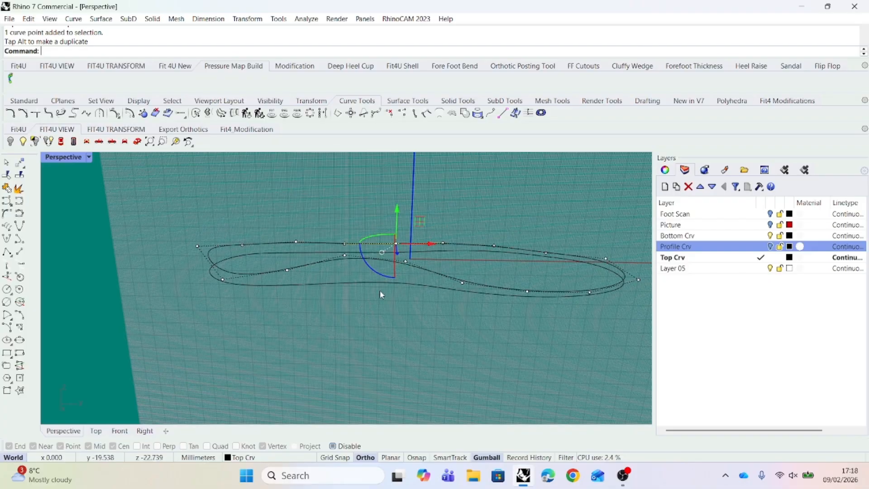
pyautogui.click(443, 243)
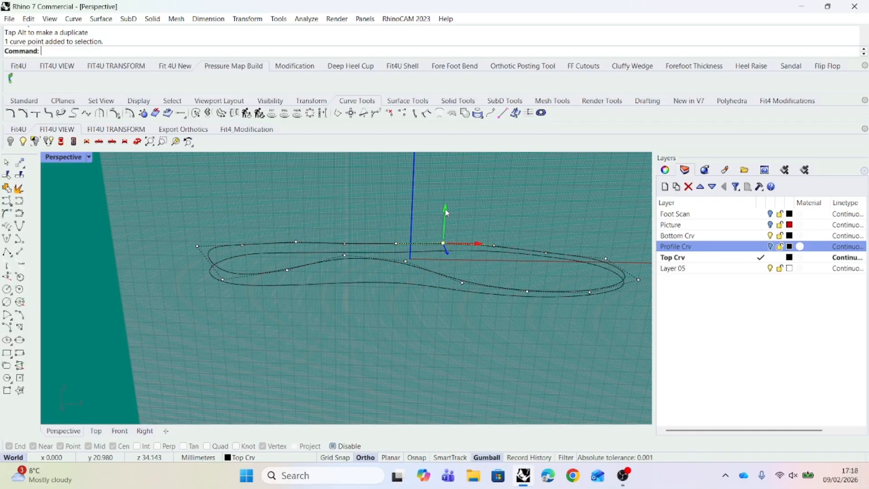
pyautogui.click(446, 212)
pyautogui.moveTo(302, 339); pyautogui.dragTo(271, 312, button='right')
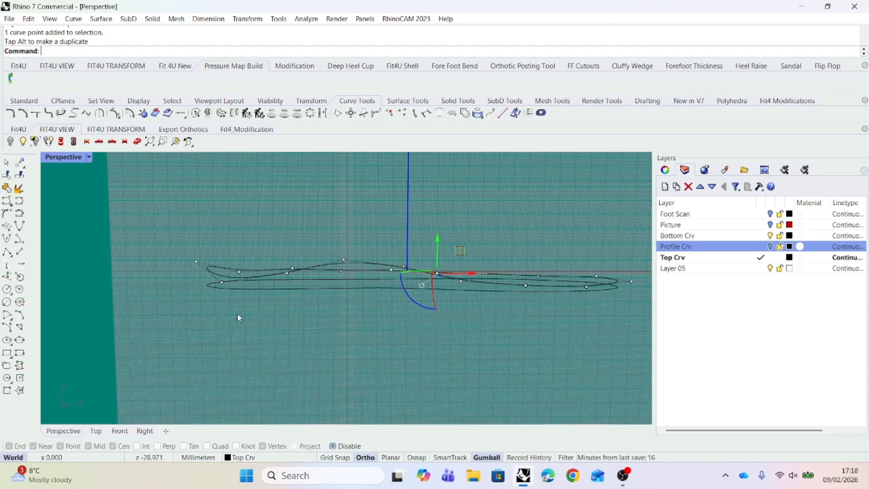
# - Slightly lower the rearmost heel control point of the top curve and hide its control points
pyautogui.click(196, 261)
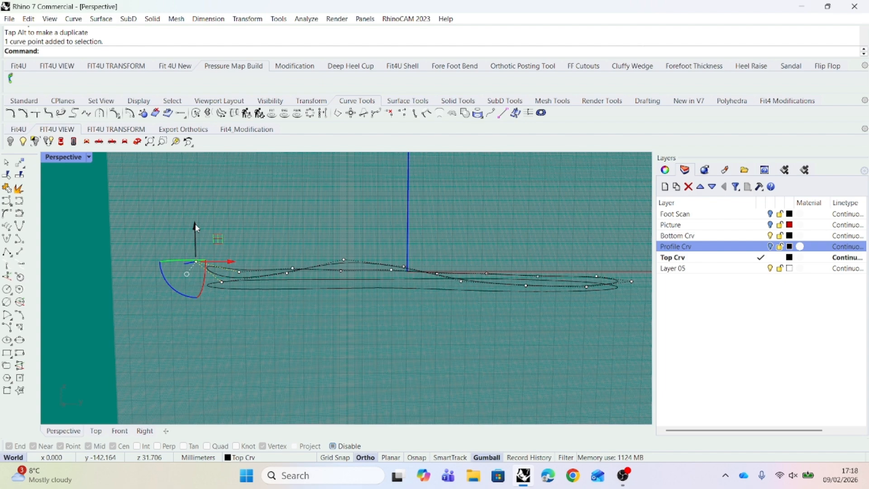
pyautogui.moveTo(195, 225); pyautogui.dragTo(194, 237)
pyautogui.press('Escape')
pyautogui.press('Escape')
pyautogui.moveTo(299, 319); pyautogui.dragTo(361, 353, button='right')
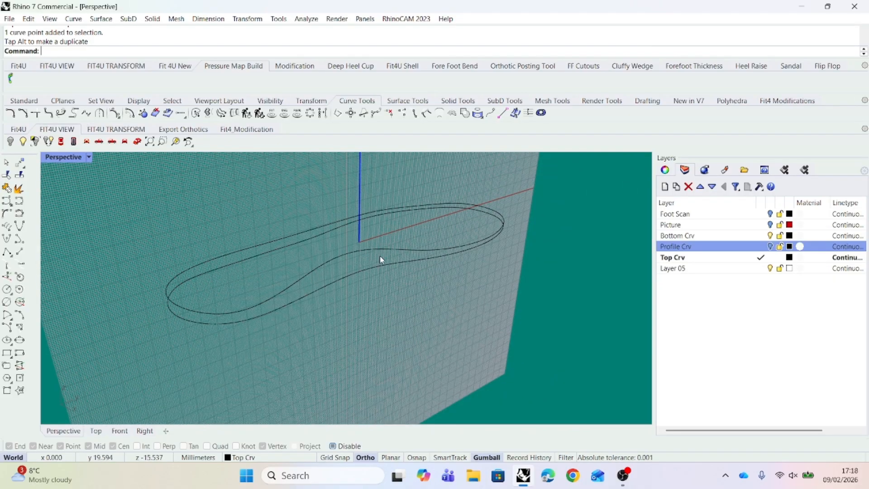
pyautogui.moveTo(271, 329); pyautogui.dragTo(236, 331, button='right')
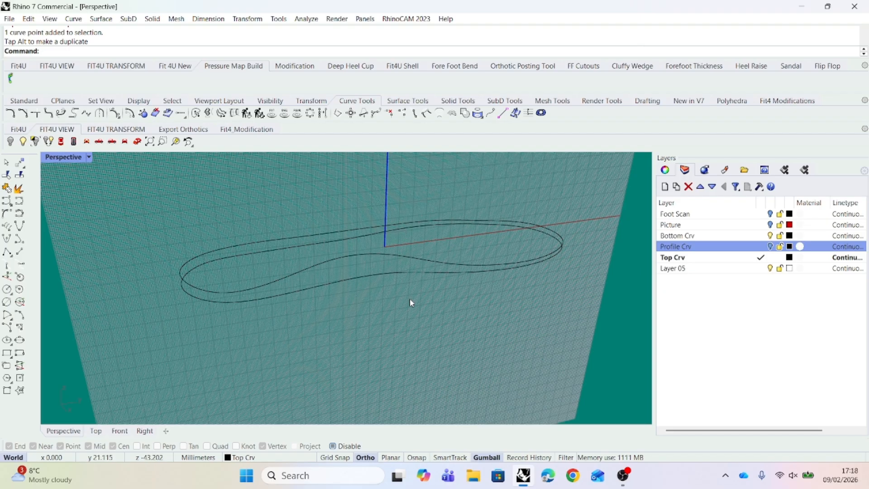
pyautogui.moveTo(403, 340); pyautogui.dragTo(418, 322, button='right')
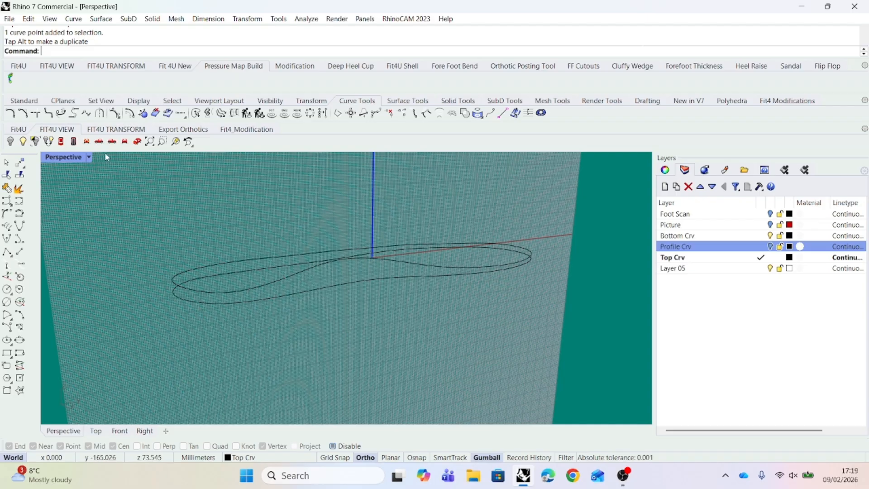
# - In the Right view with Osnap on, draw a vertical line from the top curve's heel end down past the bottom outline, and turn Ortho off
pyautogui.click(99, 141)
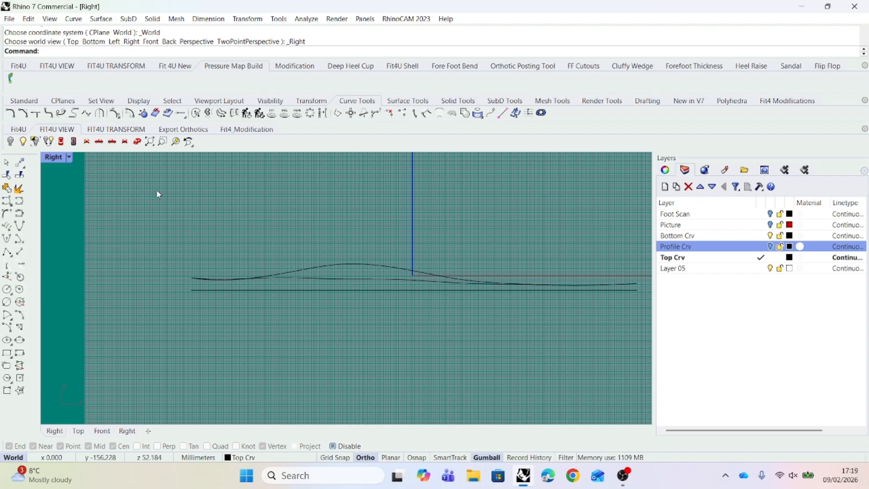
pyautogui.click(20, 252)
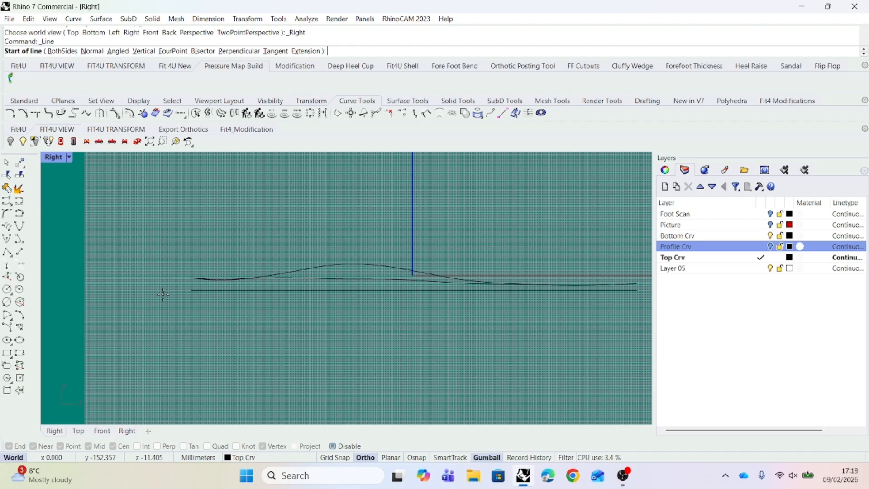
pyautogui.click(416, 457)
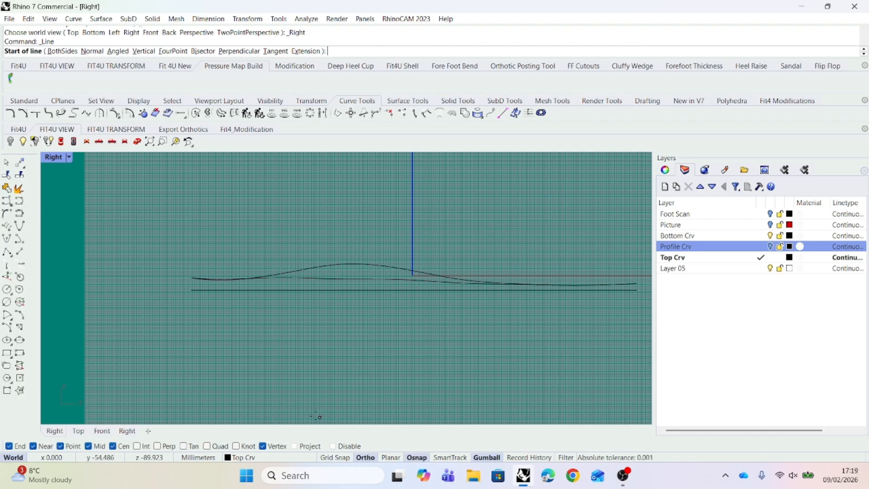
pyautogui.click(188, 277)
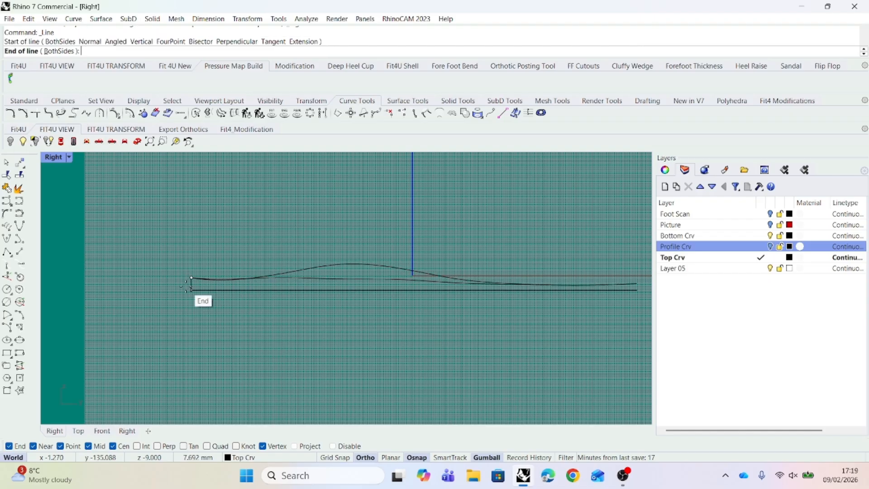
pyautogui.click(183, 321)
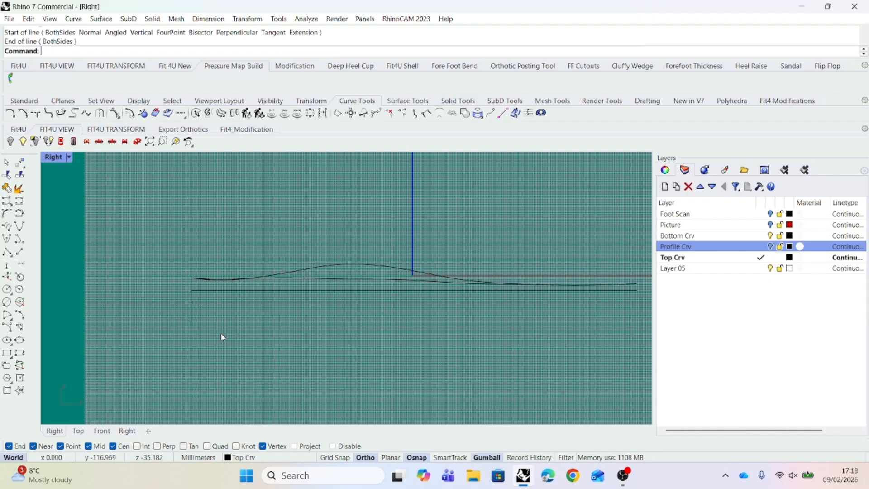
pyautogui.scroll(2, 225, 333)
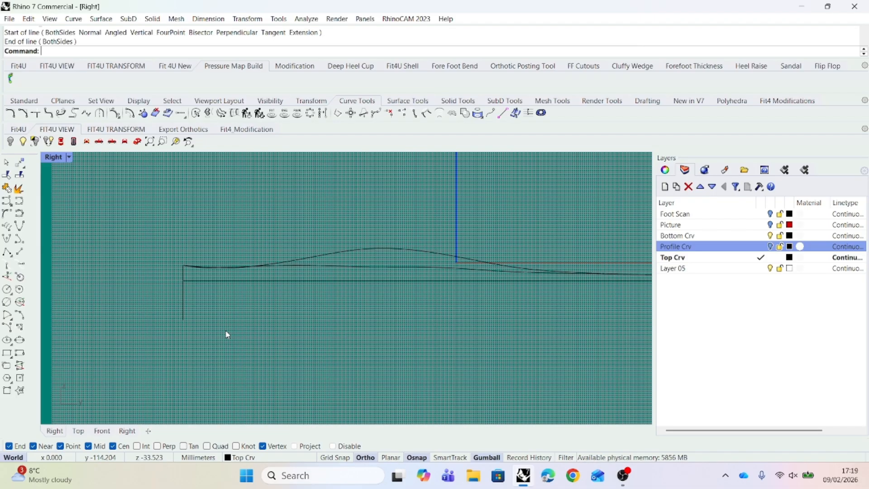
pyautogui.click(364, 457)
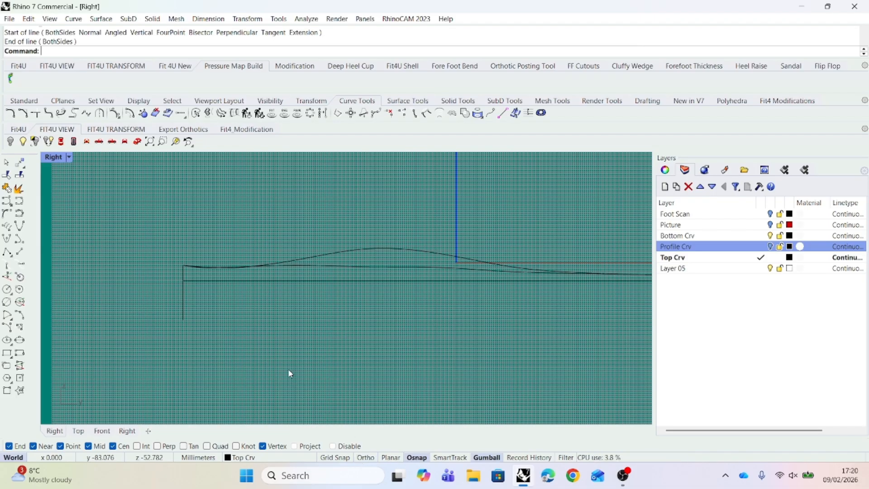
pyautogui.moveTo(251, 354)
pyautogui.mouseDown(button='right')
pyautogui.moveTo(258, 355)
pyautogui.moveTo(253, 346)
pyautogui.mouseUp(button='right')
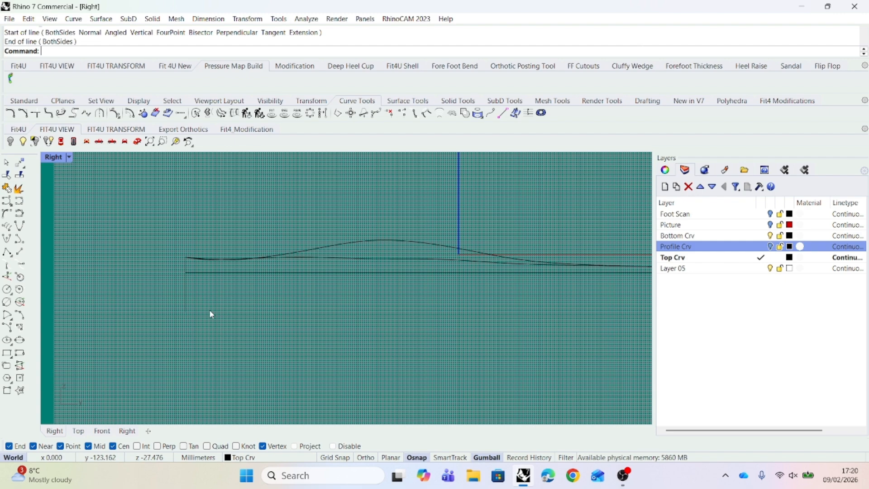
pyautogui.moveTo(220, 309); pyautogui.dragTo(202, 313, button='right')
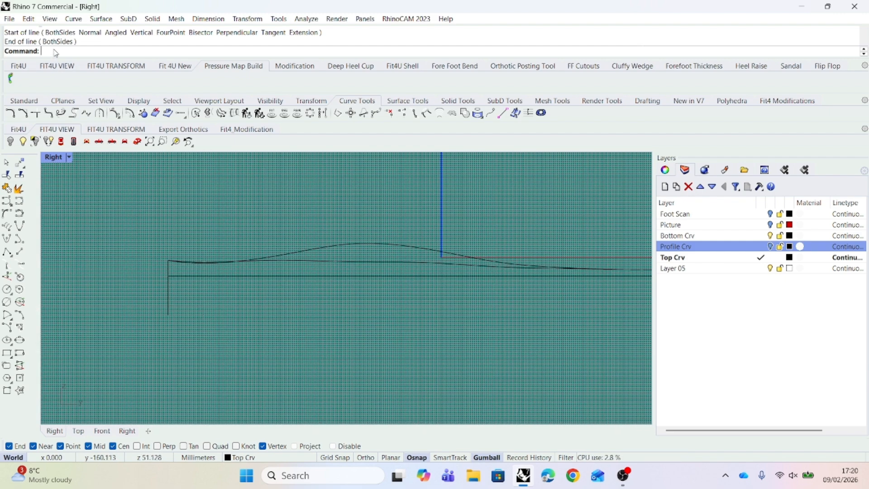
# - Rotate the vertical heel line by 20 degrees about its upper endpoint so it slants forward under the insole
pyautogui.write('Rotate')
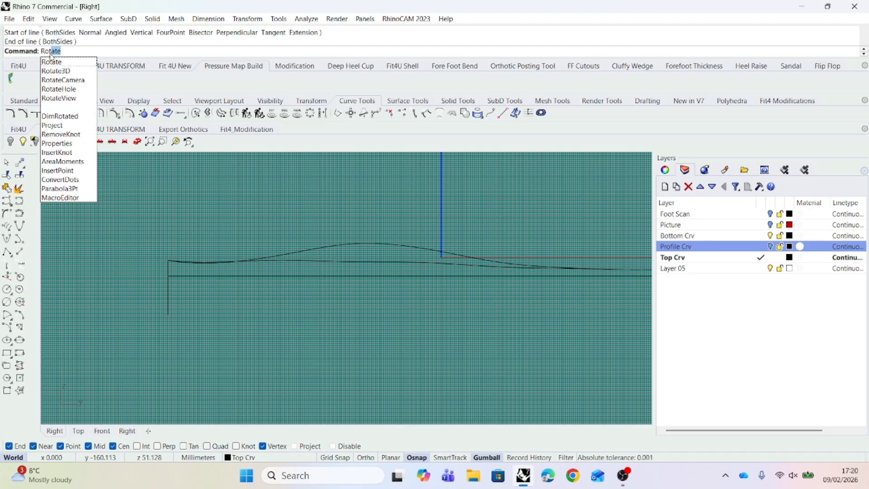
pyautogui.click(51, 62)
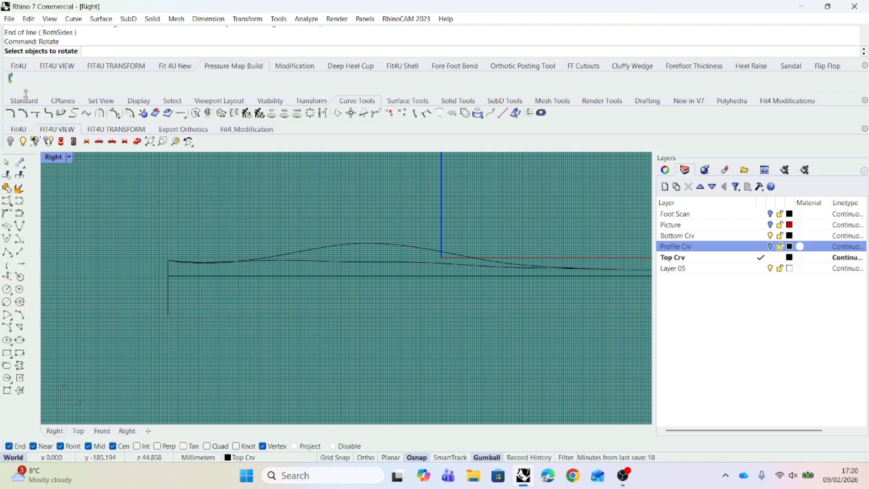
pyautogui.scroll(5, 176, 293)
pyautogui.moveTo(186, 310); pyautogui.dragTo(225, 310, button='right')
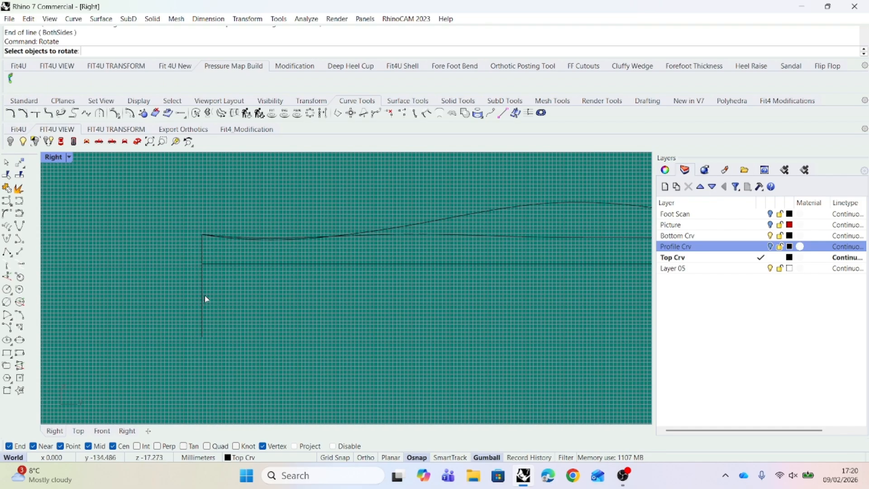
pyautogui.click(202, 299)
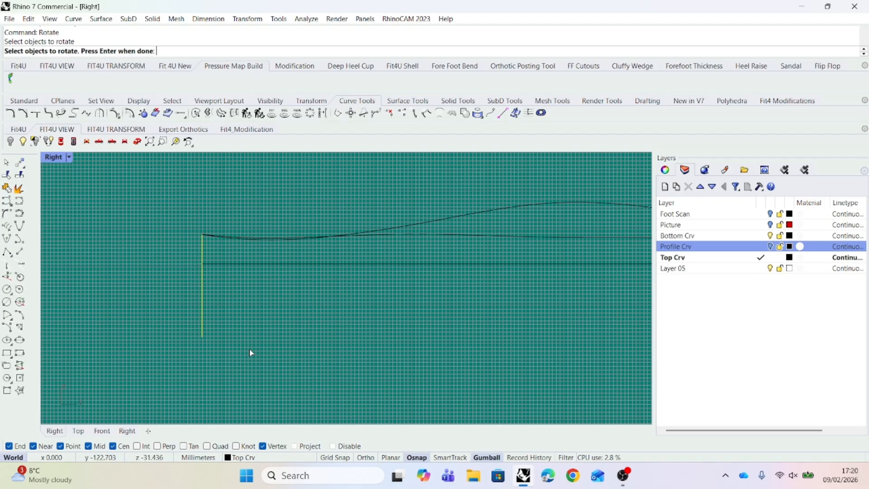
pyautogui.press('Return')
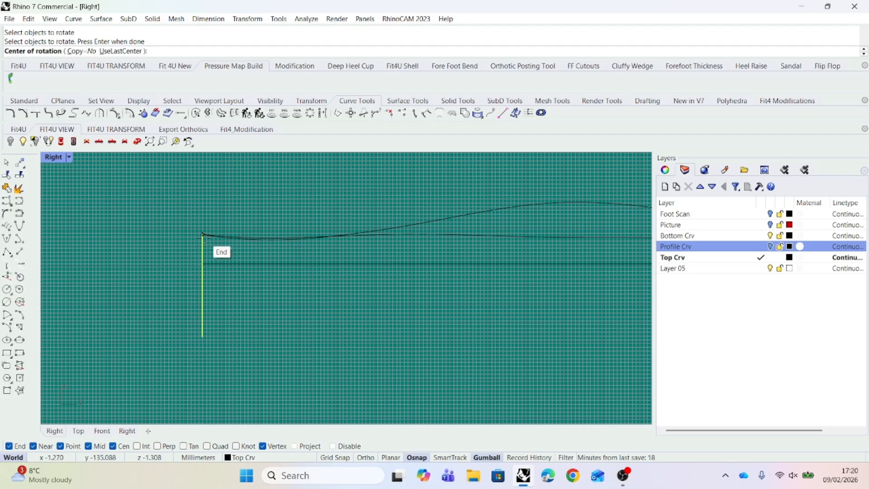
pyautogui.click(203, 235)
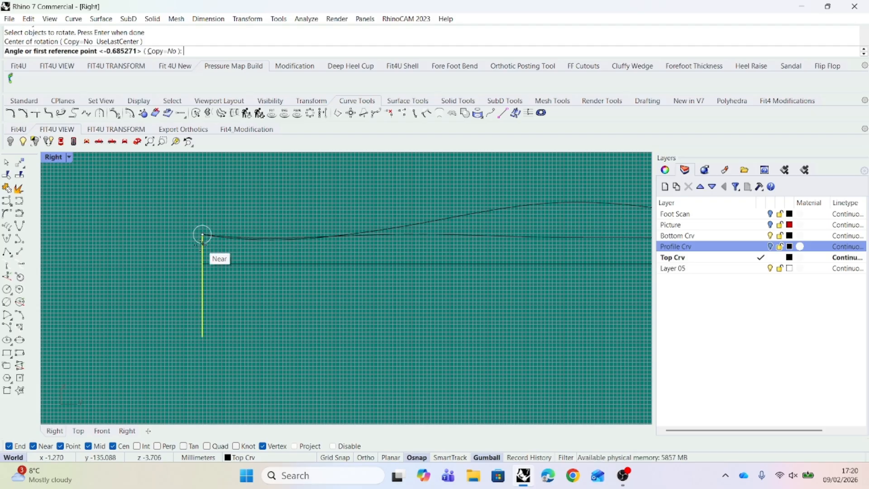
pyautogui.click(202, 336)
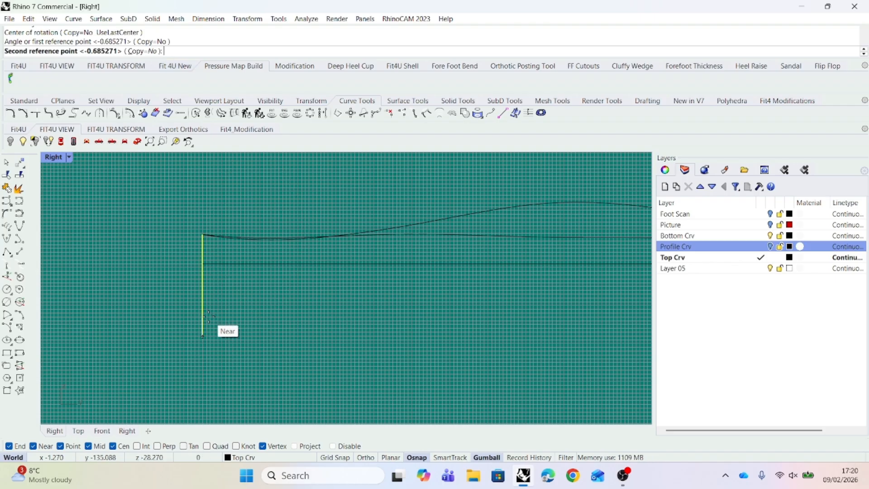
pyautogui.write('20')
pyautogui.press('Return')
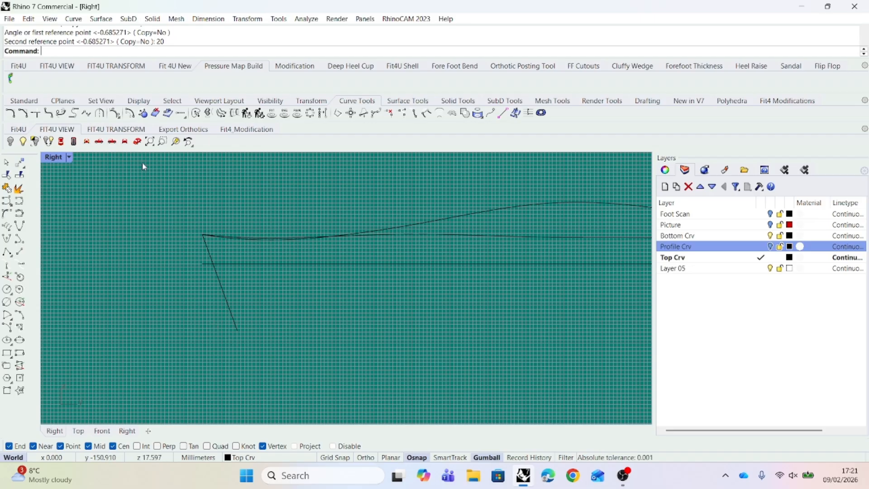
# - Move the bottom outline toward the toe so that its heel end lies on the slanted construction line in the Right view
pyautogui.click(139, 143)
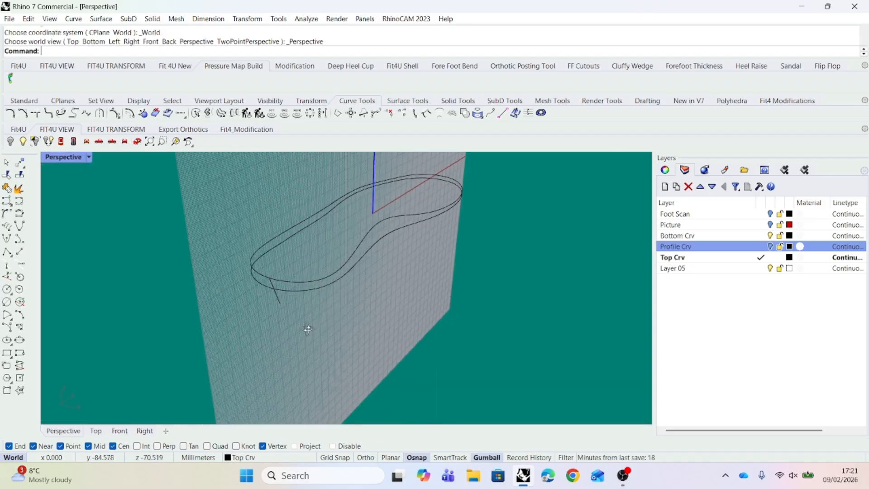
pyautogui.moveTo(258, 317); pyautogui.dragTo(281, 324, button='right')
pyautogui.moveTo(430, 348); pyautogui.dragTo(257, 315, button='right')
pyautogui.scroll(5, 274, 311)
pyautogui.moveTo(310, 333); pyautogui.dragTo(285, 331, button='right')
pyautogui.moveTo(352, 334); pyautogui.dragTo(323, 295, button='right')
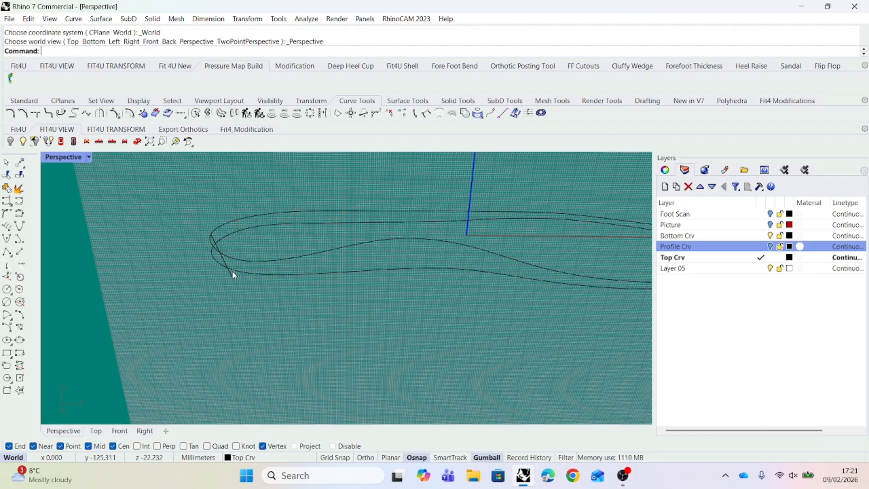
pyautogui.click(248, 275)
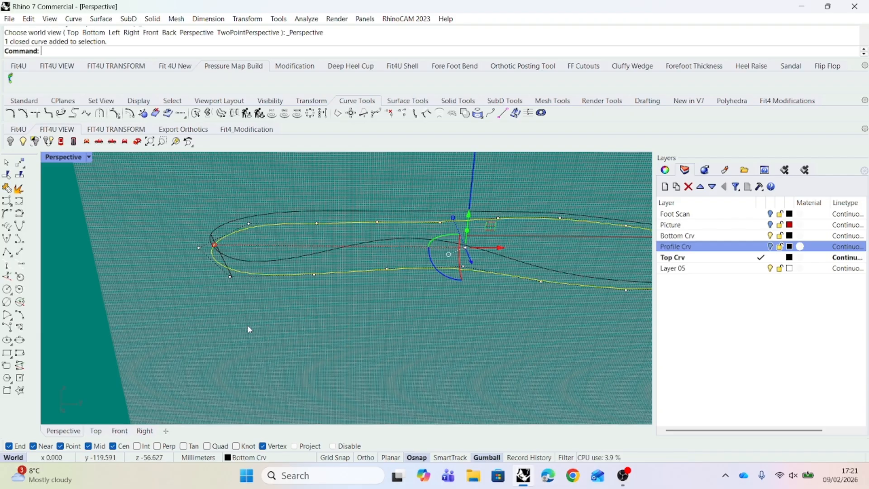
pyautogui.click(214, 246)
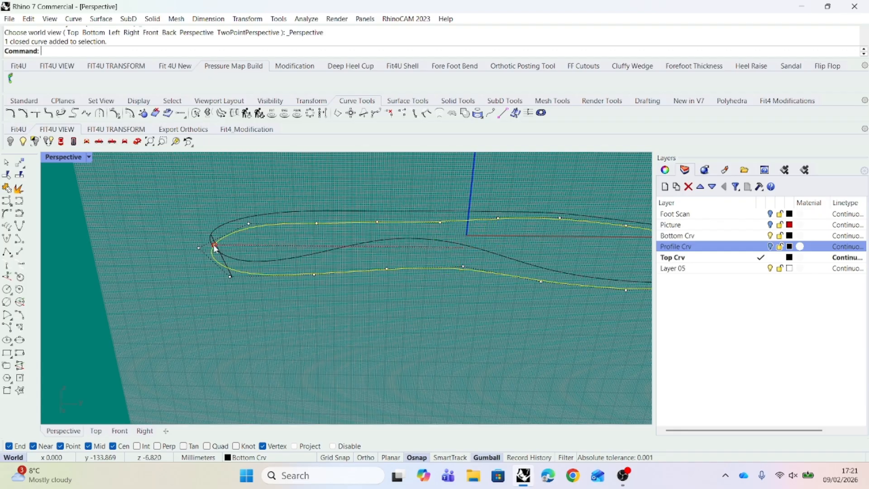
pyautogui.moveTo(215, 247); pyautogui.dragTo(225, 255)
pyautogui.scroll(3, 226, 281)
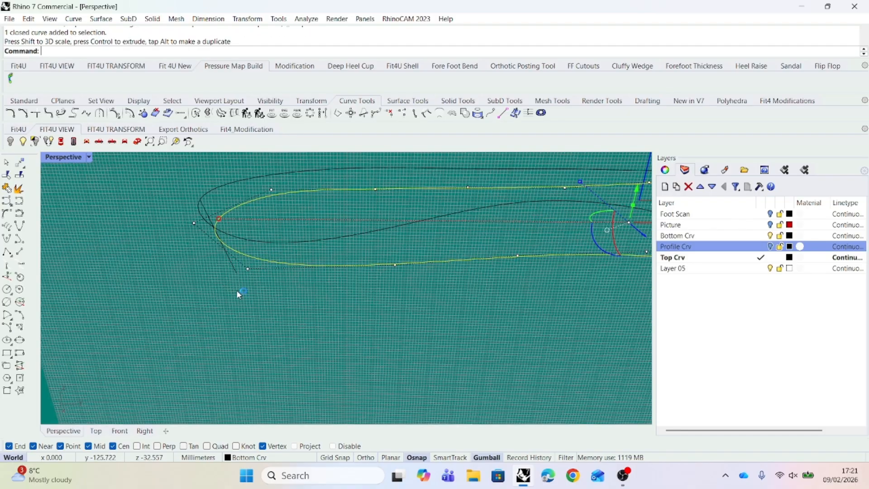
pyautogui.moveTo(225, 291); pyautogui.dragTo(233, 266, button='right')
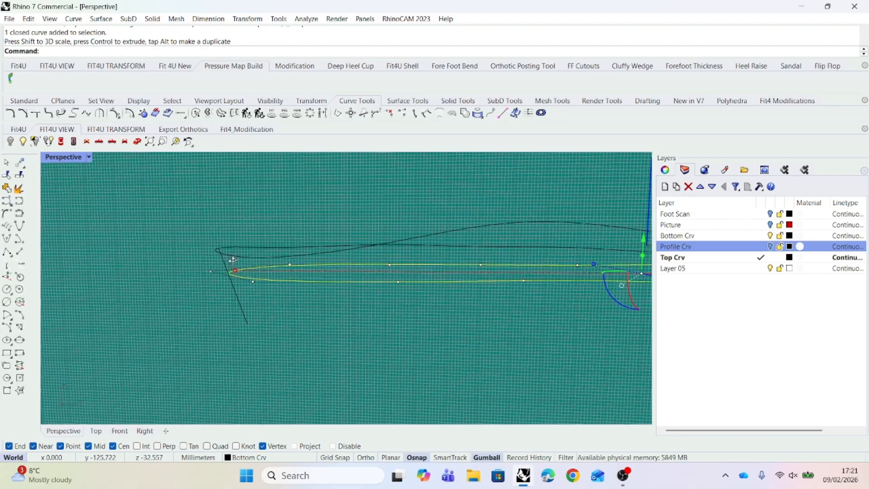
pyautogui.click(99, 142)
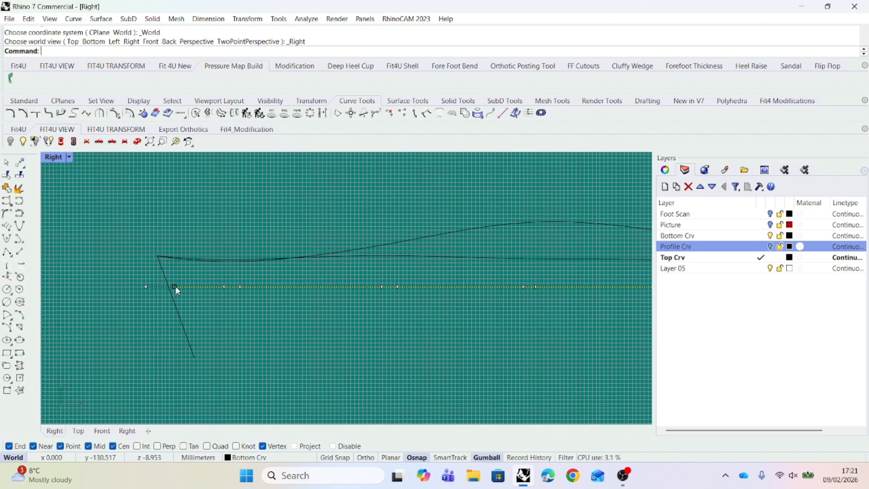
pyautogui.moveTo(176, 287); pyautogui.dragTo(167, 287)
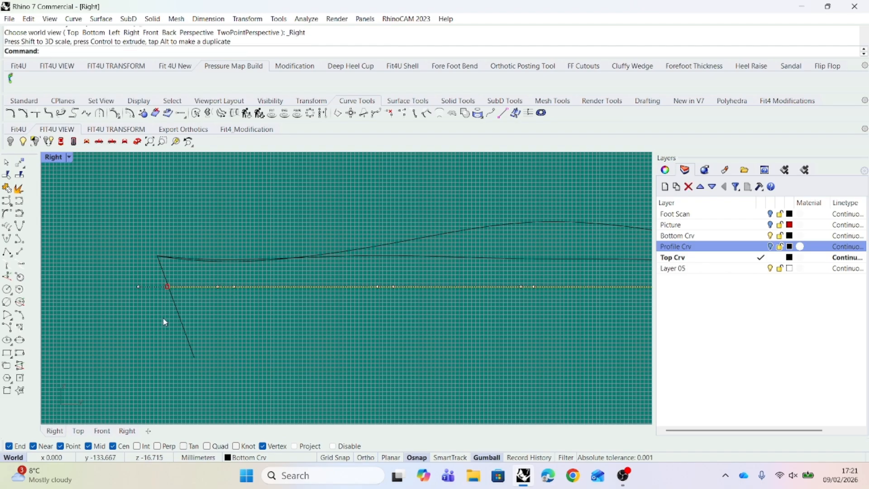
pyautogui.click(174, 357)
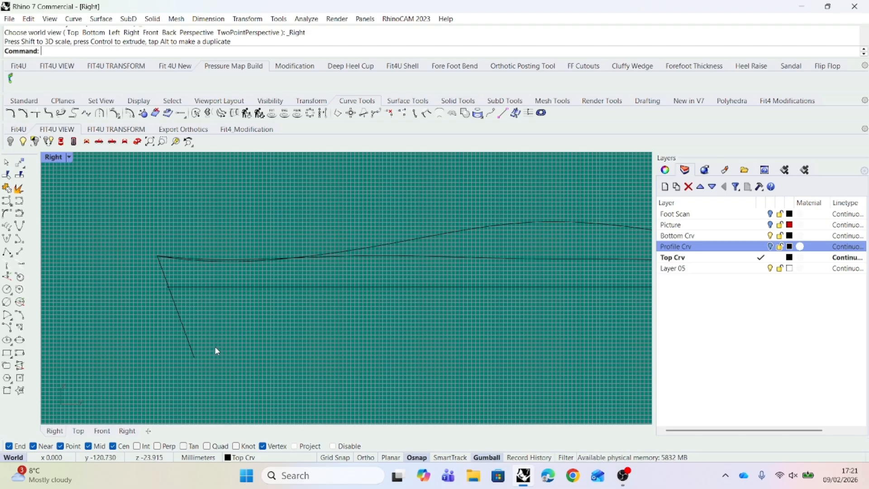
# - Delete the slanted construction line at the heel and return to the Perspective view
pyautogui.click(185, 333)
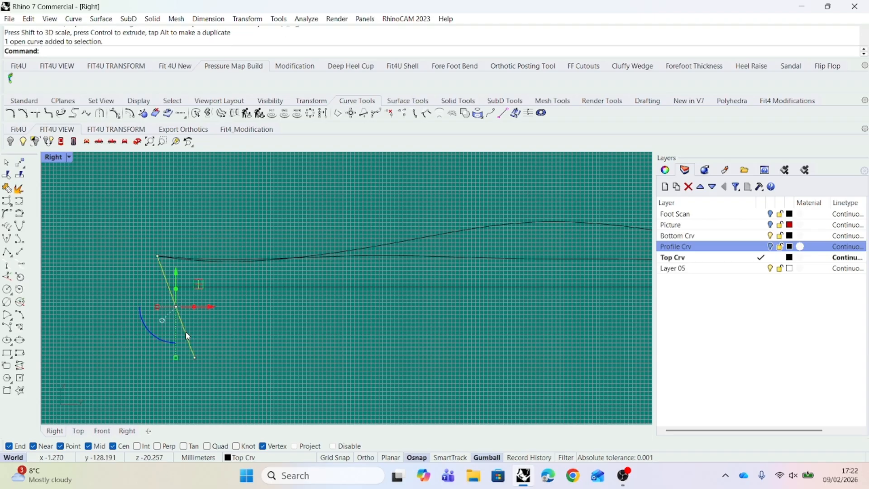
pyautogui.press('Delete')
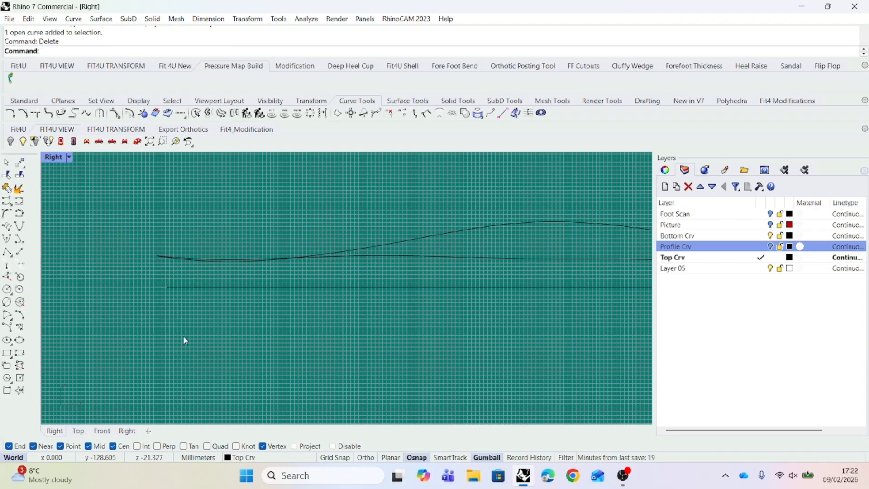
pyautogui.click(139, 145)
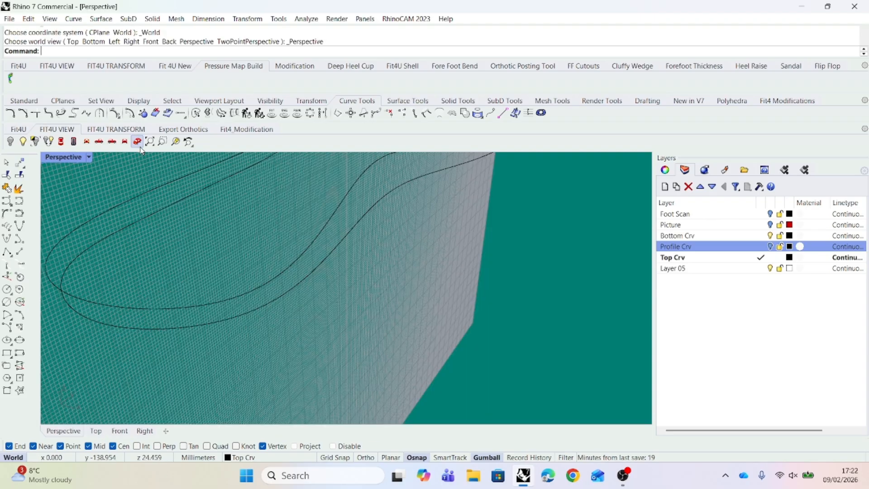
pyautogui.moveTo(294, 342); pyautogui.dragTo(281, 325, button='right')
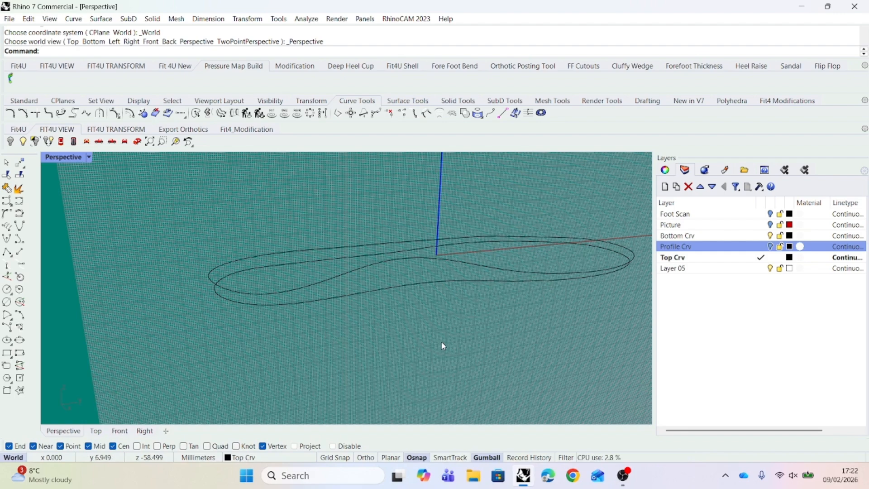
pyautogui.moveTo(452, 344); pyautogui.dragTo(409, 345, button='right')
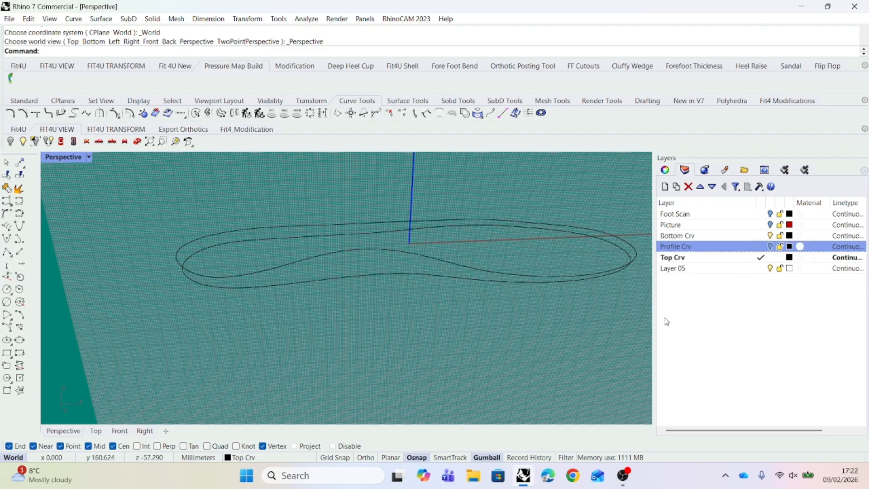
# - Hide the Bottom Crv layer and make Layer 05 the current layer
pyautogui.click(770, 236)
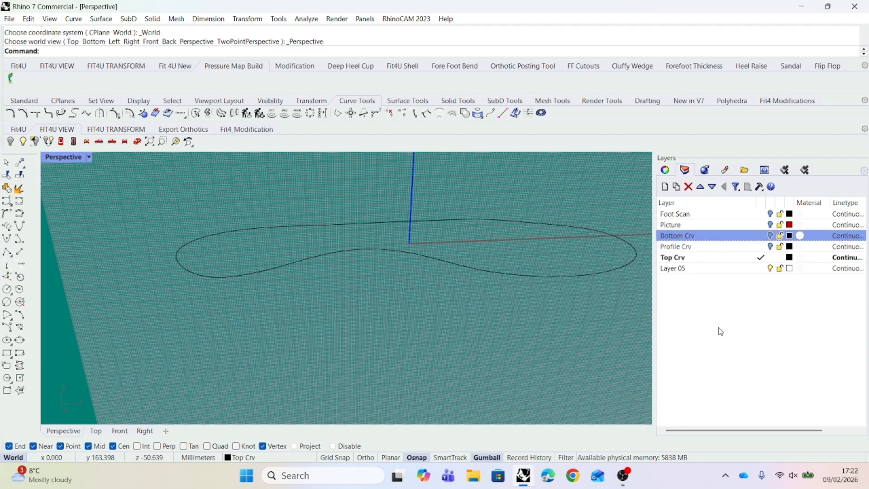
pyautogui.click(694, 270)
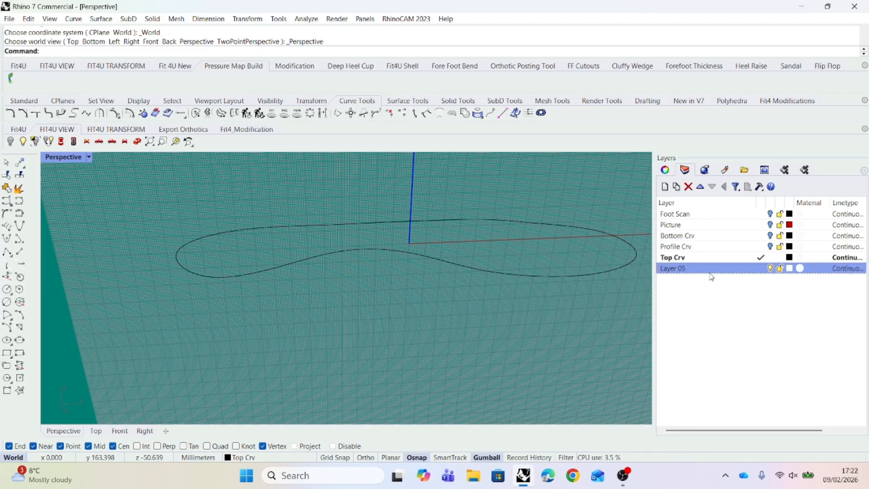
pyautogui.click(760, 268)
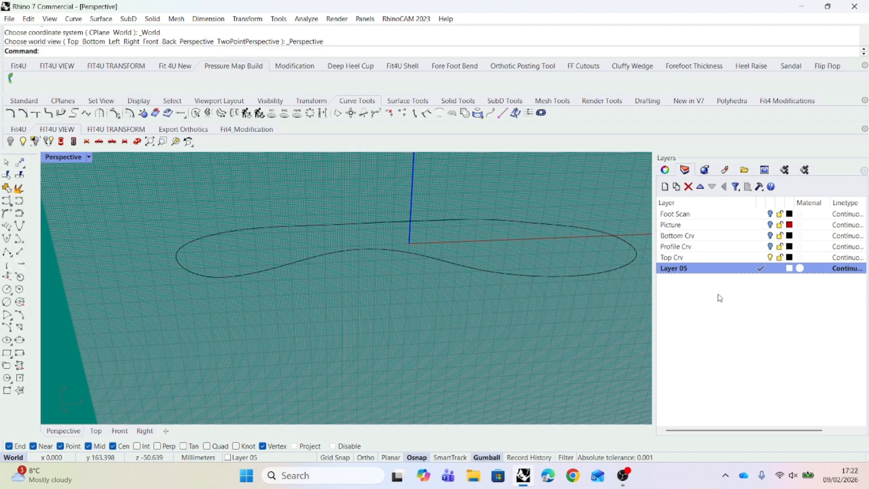
# - Rename Layer 05 to "Top Srf Crv"
pyautogui.click(696, 271)
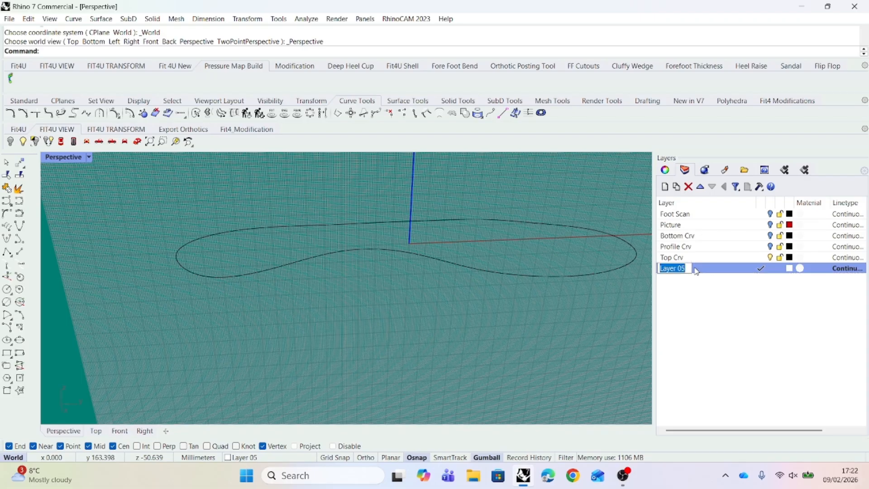
pyautogui.press('BackSpace')
pyautogui.write('Top Sr')
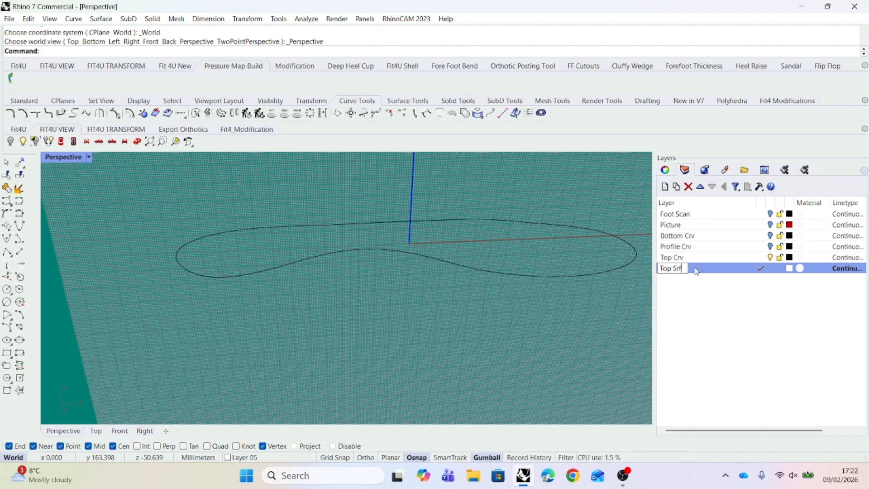
pyautogui.write('f Crv')
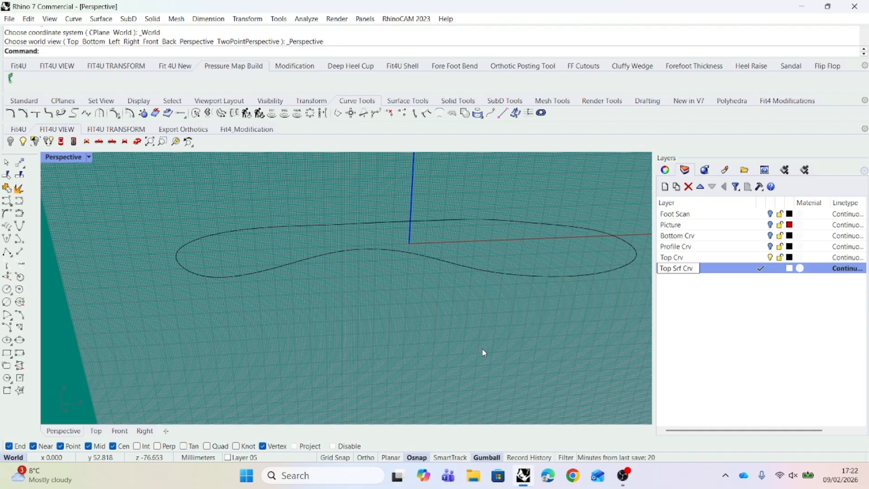
pyautogui.press('Return')
# - In the Top view, draw a two-point interpolated curve lengthwise from the heel end of the top outline to its toe end
pyautogui.moveTo(479, 351); pyautogui.dragTo(229, 260, button='right')
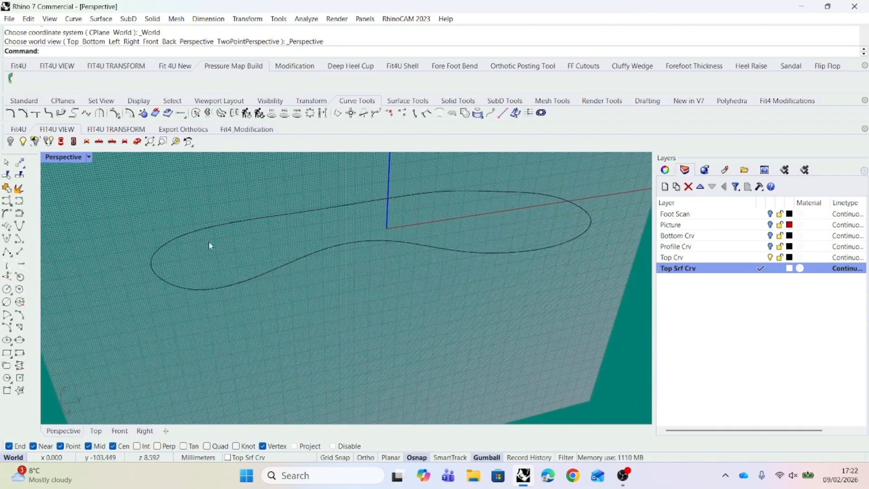
pyautogui.click(60, 142)
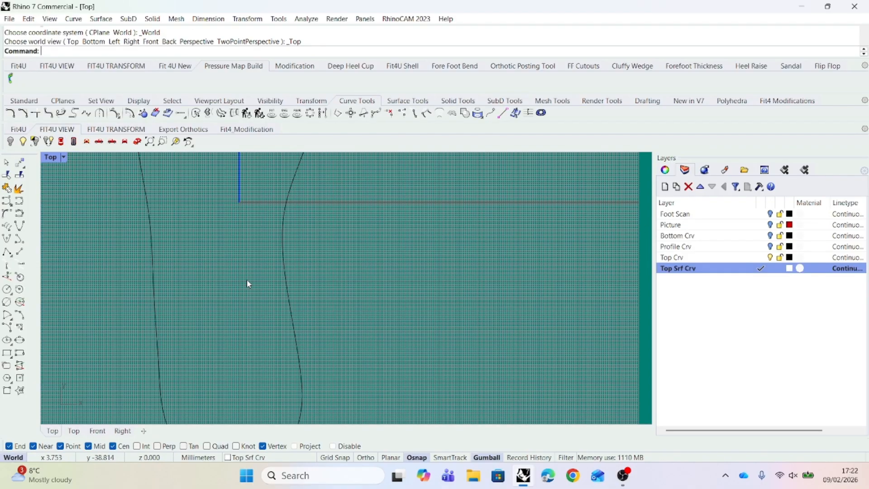
pyautogui.scroll(-4, 312, 272)
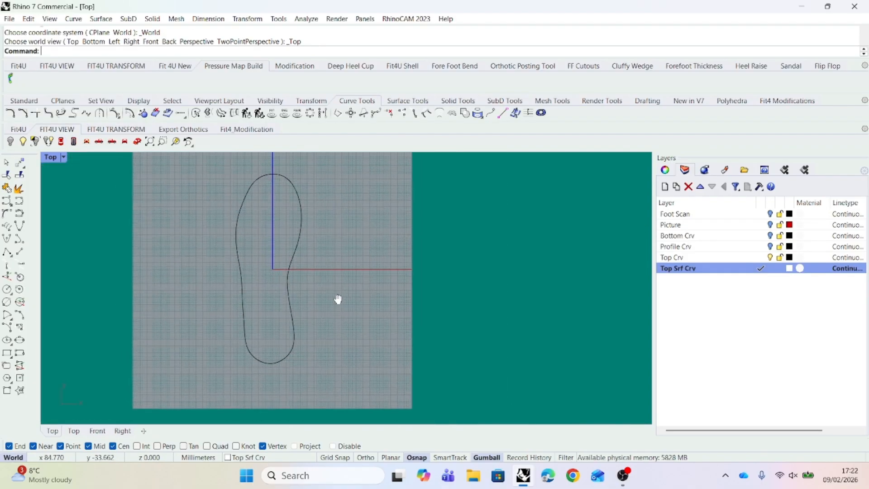
pyautogui.moveTo(363, 311); pyautogui.dragTo(372, 317, button='right')
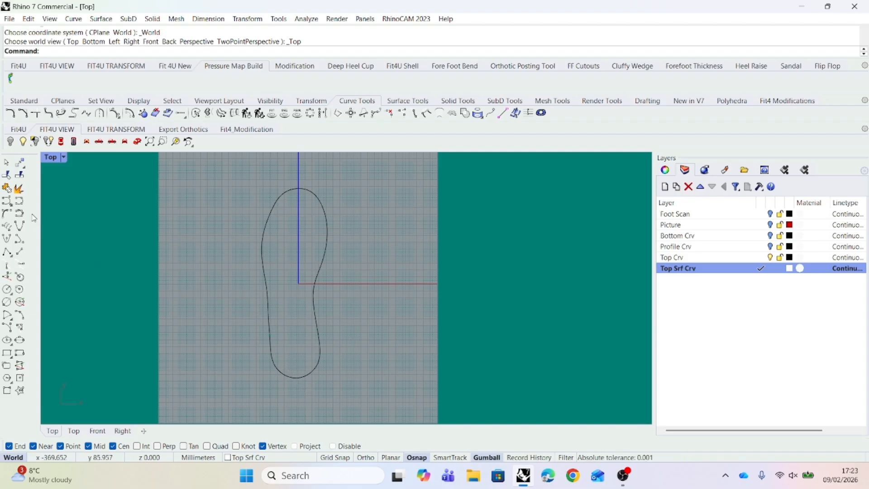
pyautogui.click(20, 201)
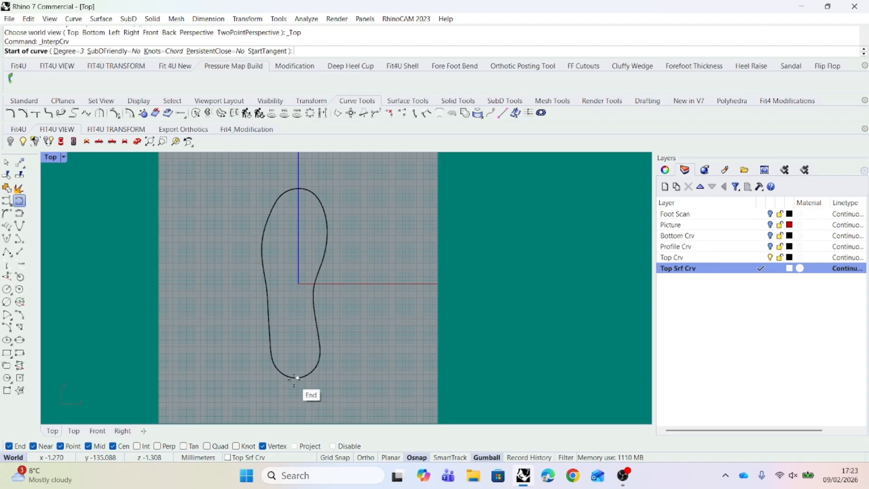
pyautogui.click(297, 377)
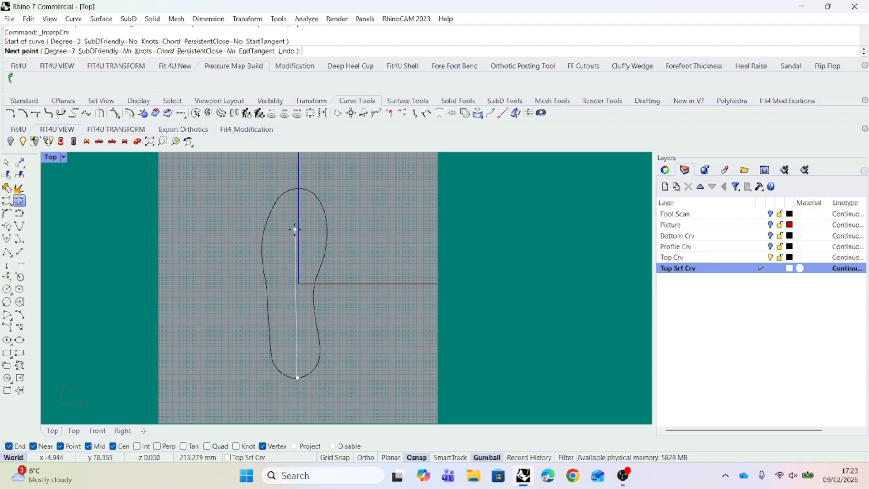
pyautogui.click(297, 192)
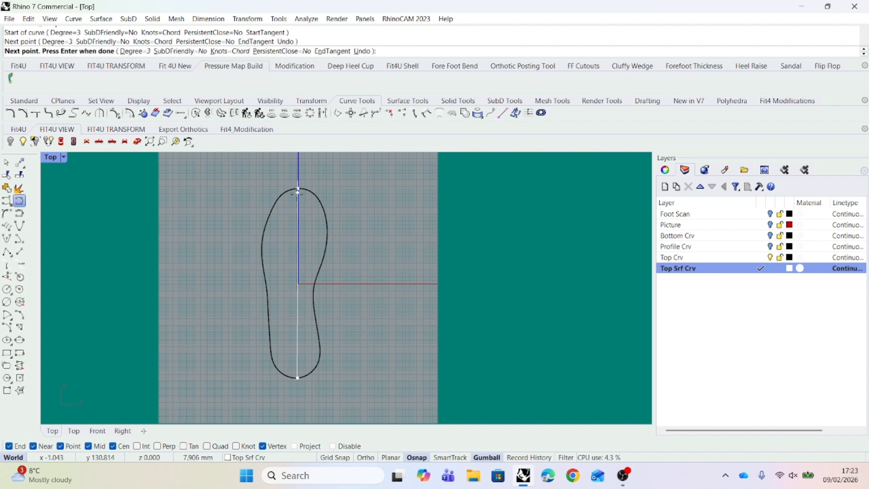
pyautogui.press('Return')
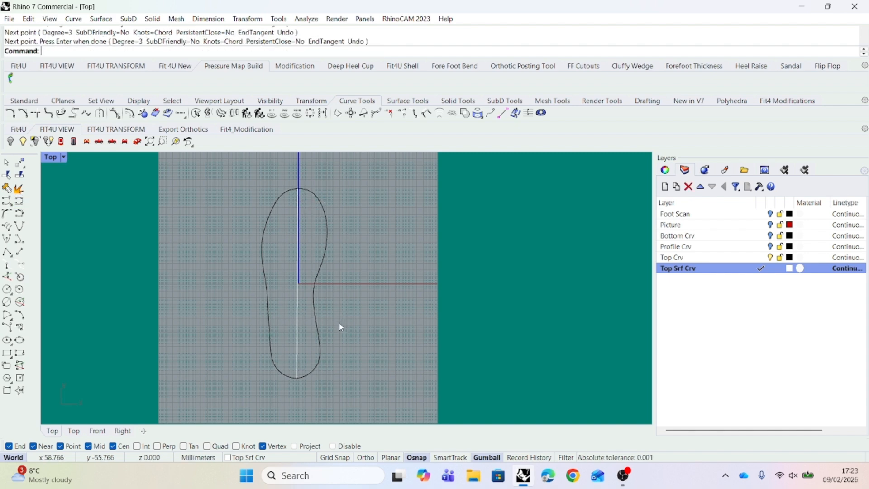
# - In the Right view, rebuild the lengthwise curve with 8 points and degree 3
pyautogui.click(100, 142)
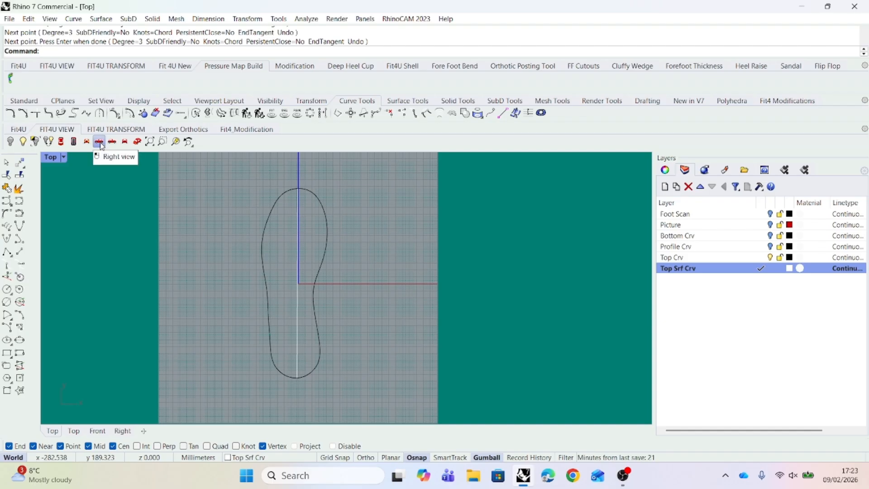
pyautogui.scroll(5, 308, 300)
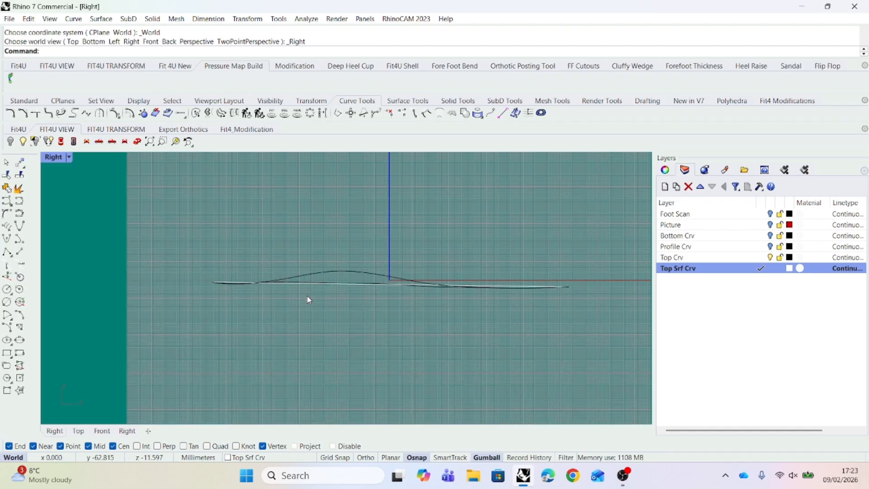
pyautogui.click(488, 282)
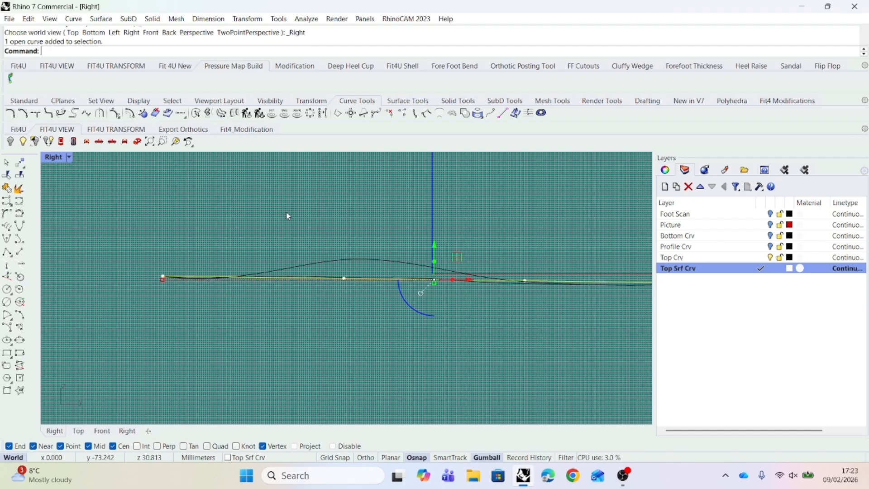
pyautogui.click(248, 113)
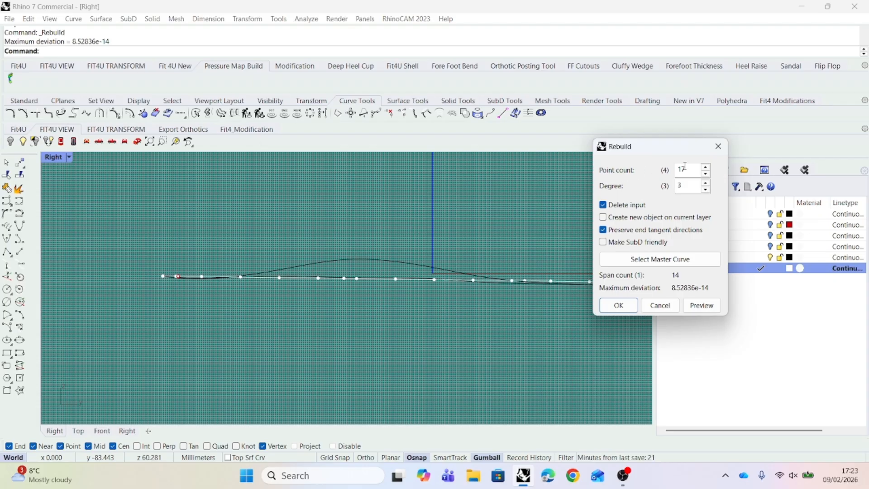
pyautogui.press('BackSpace')
pyautogui.write('8')
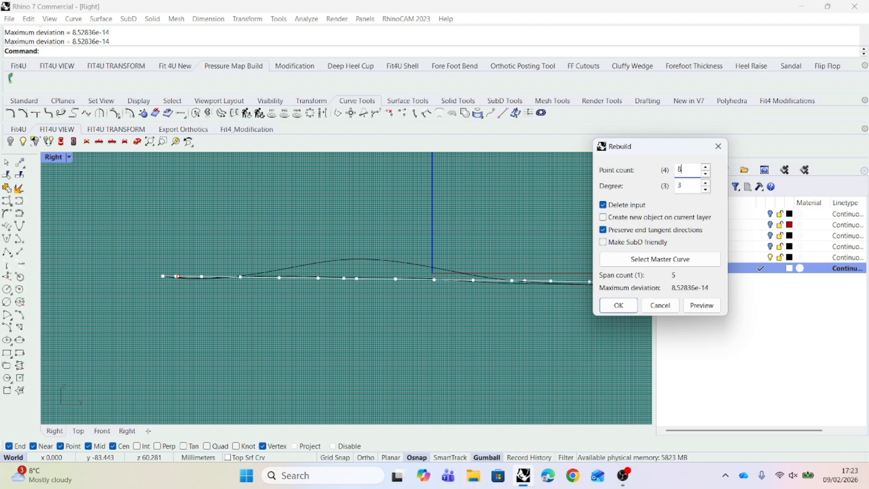
pyautogui.press('Return')
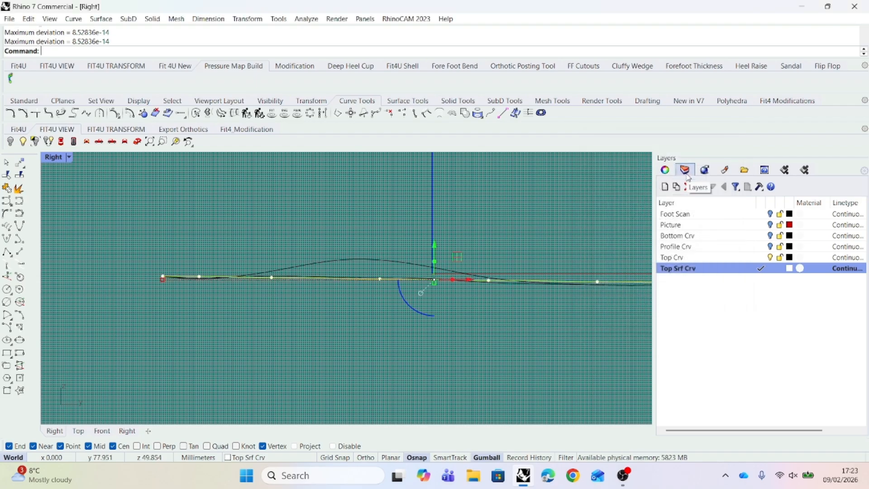
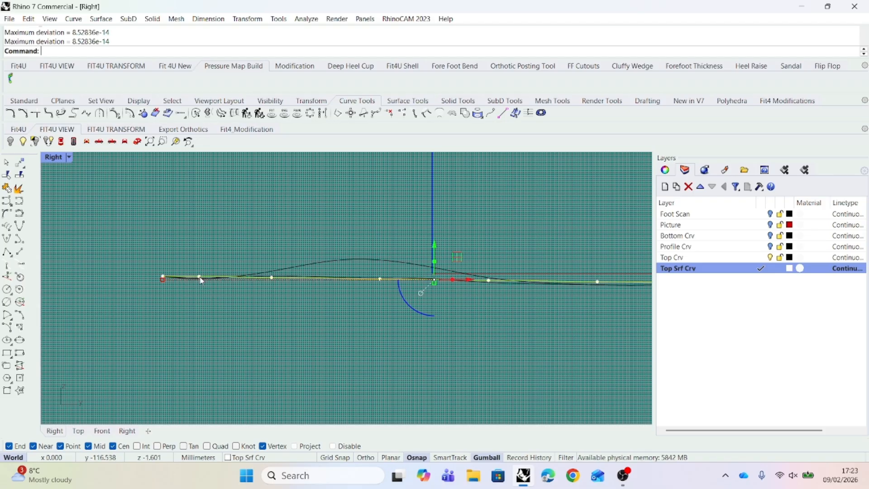
# - Lower the second and third control points of the lengthwise curve to form the heel cup below the outline
pyautogui.click(201, 278)
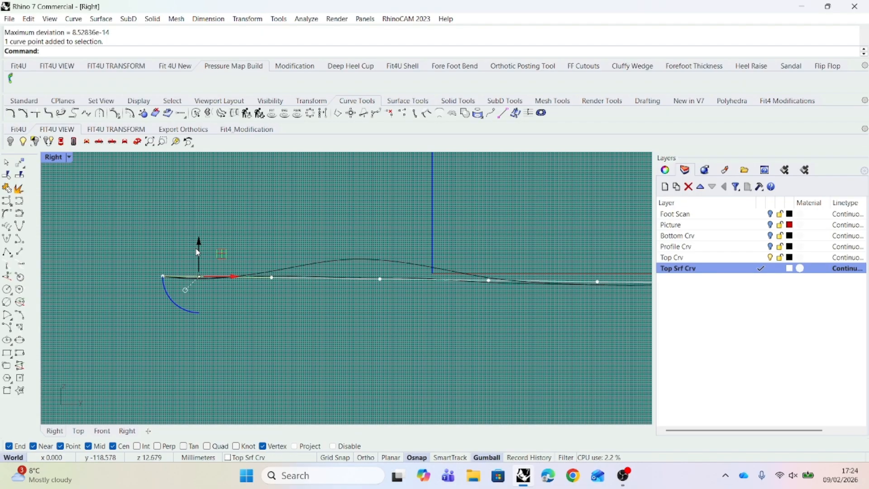
pyautogui.moveTo(198, 247); pyautogui.dragTo(197, 276)
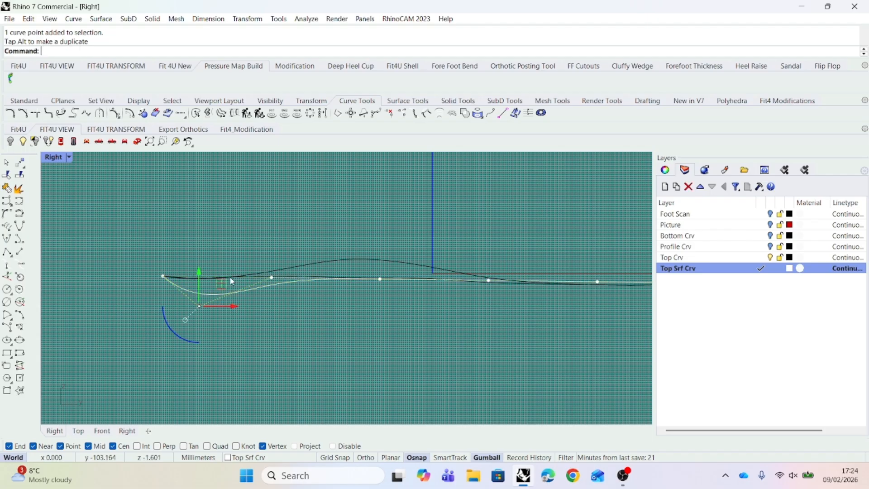
pyautogui.click(271, 278)
pyautogui.moveTo(273, 250); pyautogui.dragTo(276, 282)
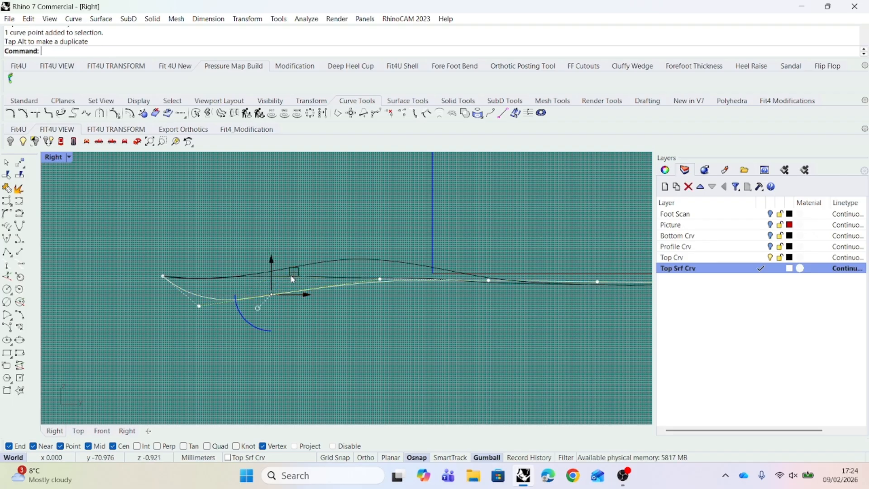
# - Shift the lengthwise curve's arch control point slightly toward the heel and raise it close to the outline's arch peak
pyautogui.click(379, 279)
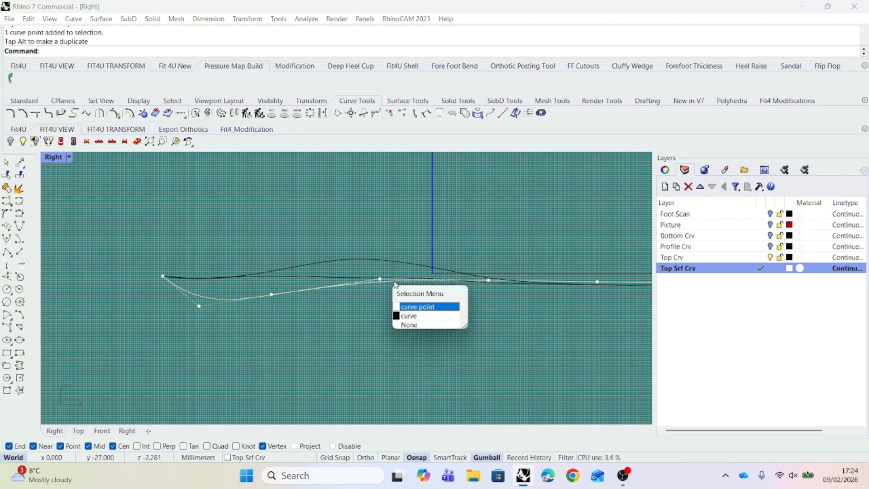
pyautogui.click(407, 307)
pyautogui.moveTo(411, 281); pyautogui.dragTo(396, 281)
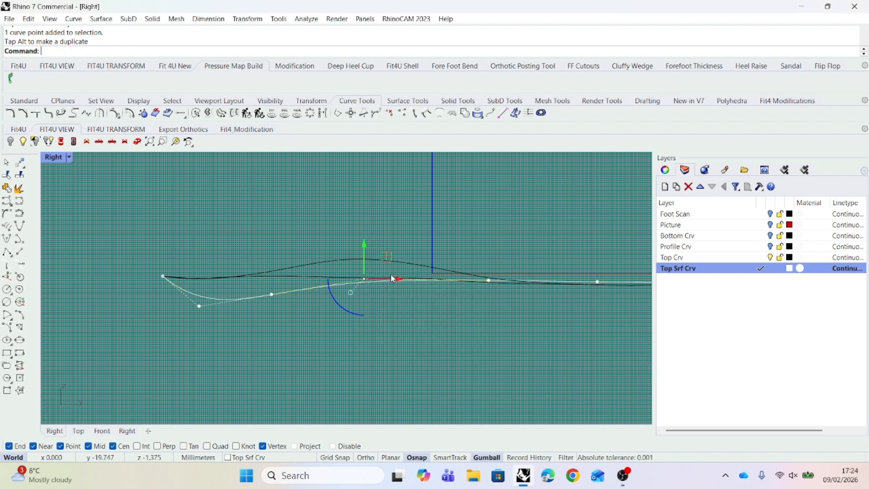
pyautogui.moveTo(365, 247); pyautogui.dragTo(364, 222)
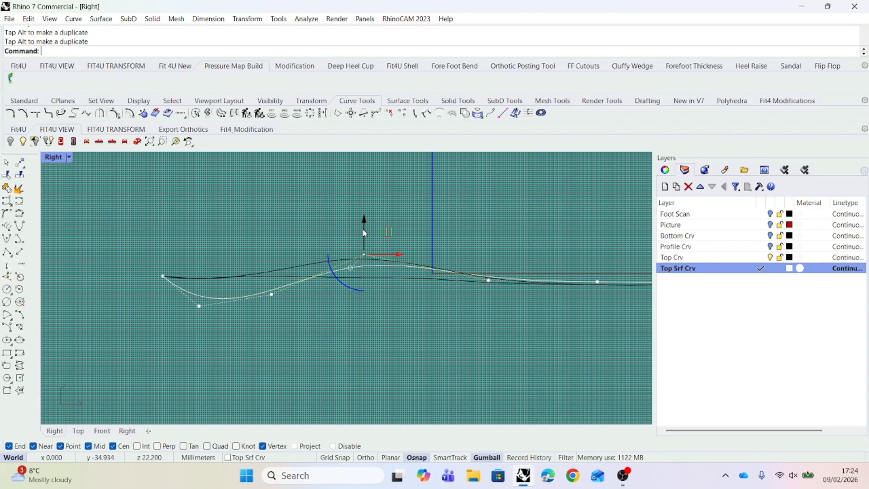
# - Lower the three forefoot control points slightly so that the lengthwise curve dips below the outline, leaving the toe end in place
pyautogui.click(489, 282)
pyautogui.moveTo(489, 248); pyautogui.dragTo(488, 252)
pyautogui.moveTo(538, 342); pyautogui.dragTo(478, 346, button='right')
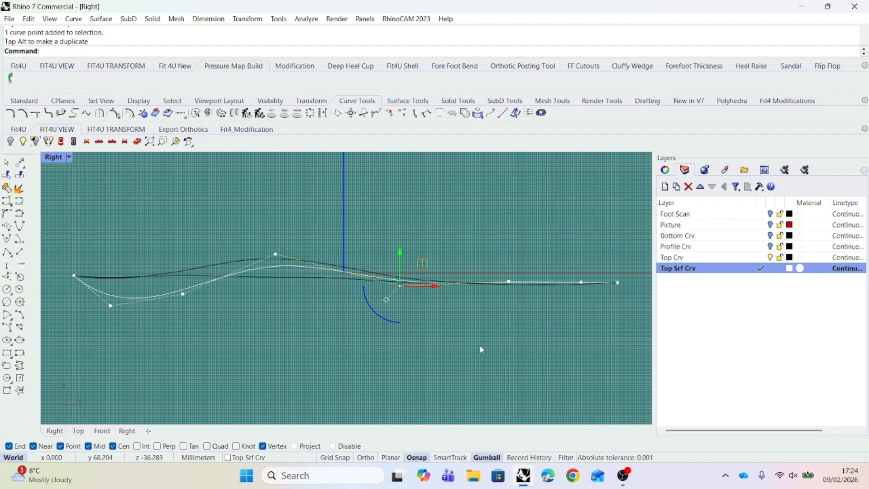
pyautogui.click(508, 281)
pyautogui.keyDown('shift'); pyautogui.click(581, 282); pyautogui.keyUp('shift')
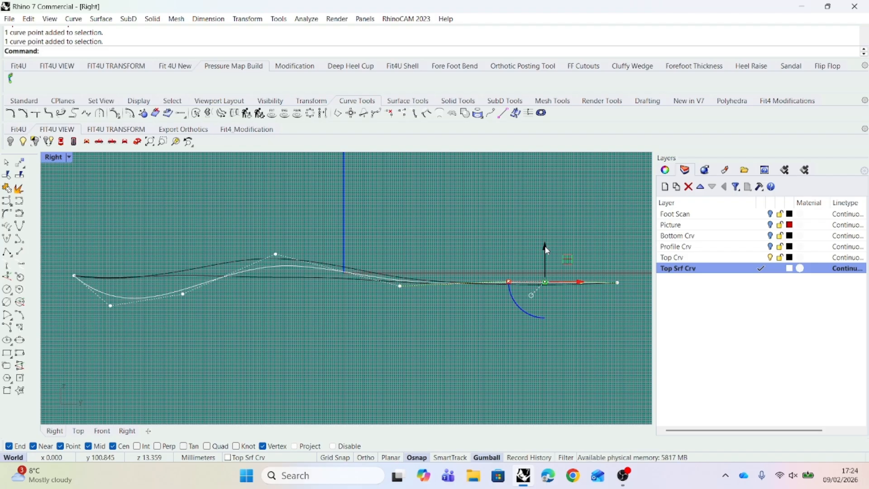
pyautogui.moveTo(546, 250); pyautogui.dragTo(545, 257)
pyautogui.press('Escape')
pyautogui.press('Escape')
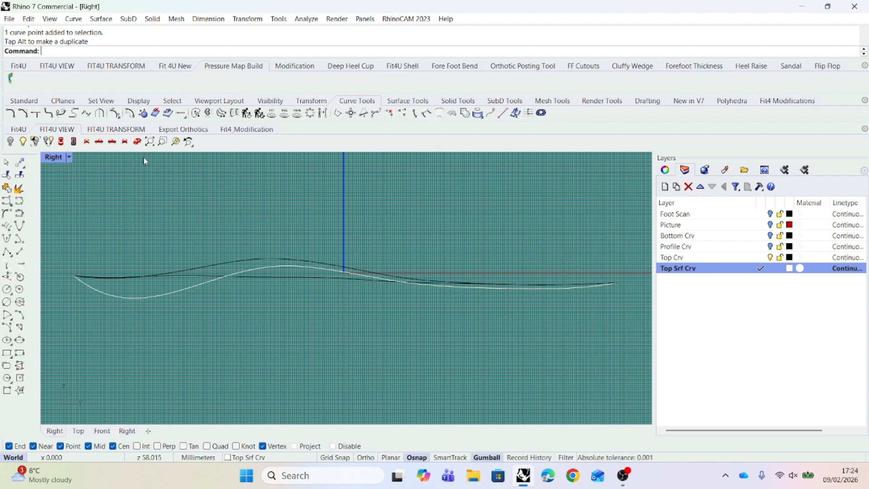
# - In the Perspective view, draw an interpolated curve across the heel from one outline edge through the lengthwise curve to the opposite edge
pyautogui.click(137, 142)
pyautogui.moveTo(310, 315); pyautogui.dragTo(82, 299, button='right')
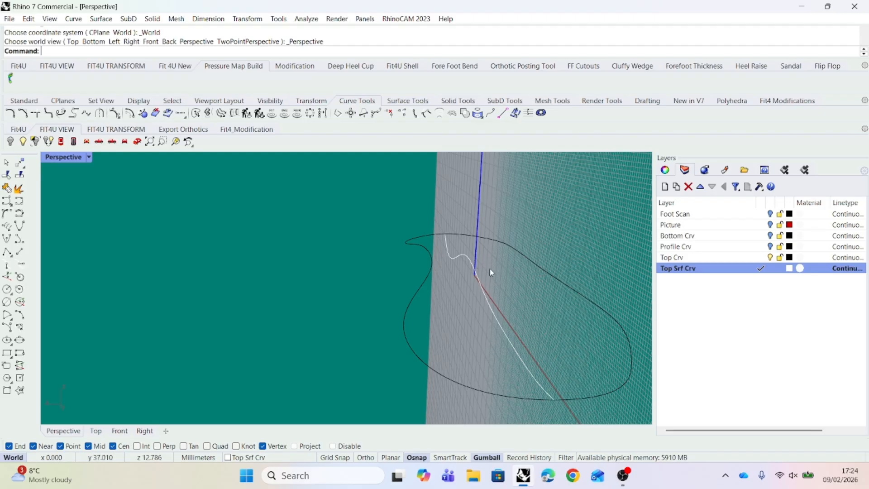
pyautogui.moveTo(262, 300); pyautogui.dragTo(315, 310, button='right')
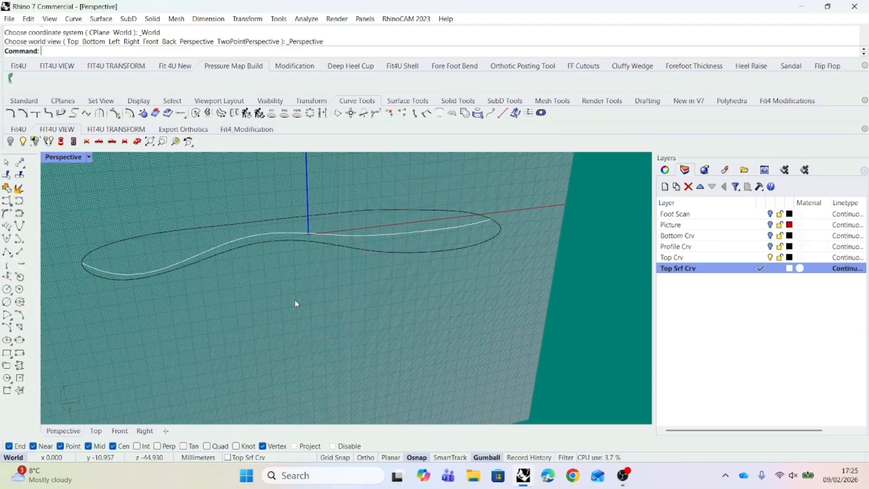
pyautogui.moveTo(471, 305); pyautogui.dragTo(272, 289, button='right')
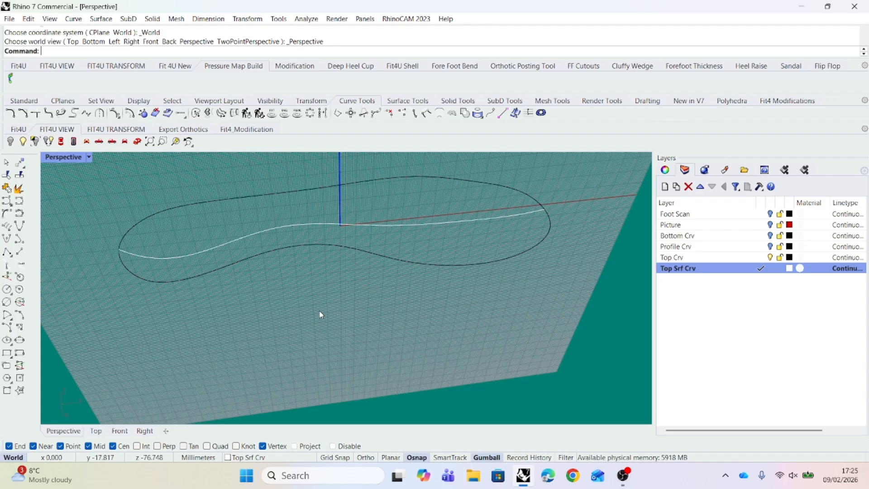
pyautogui.click(20, 201)
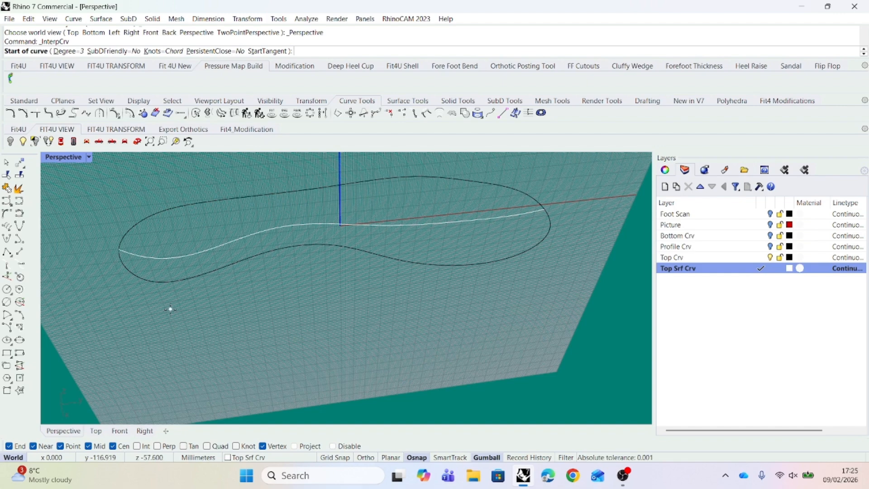
pyautogui.click(161, 283)
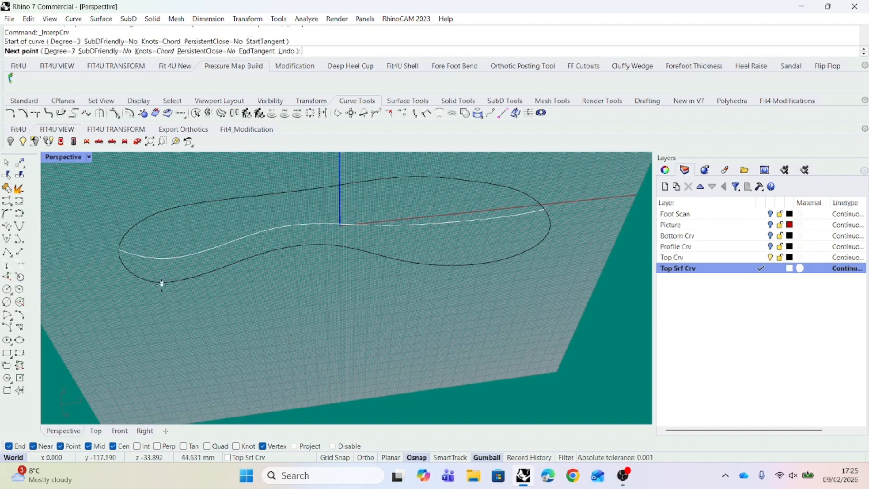
pyautogui.click(157, 258)
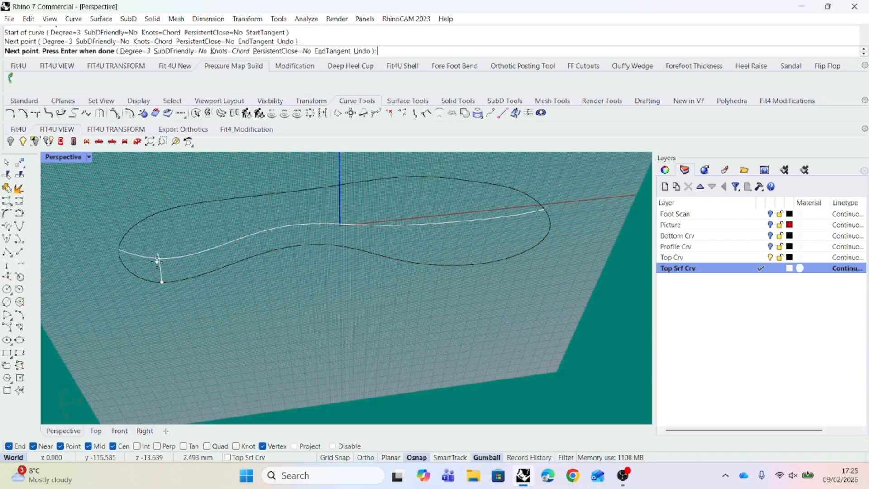
pyautogui.click(152, 215)
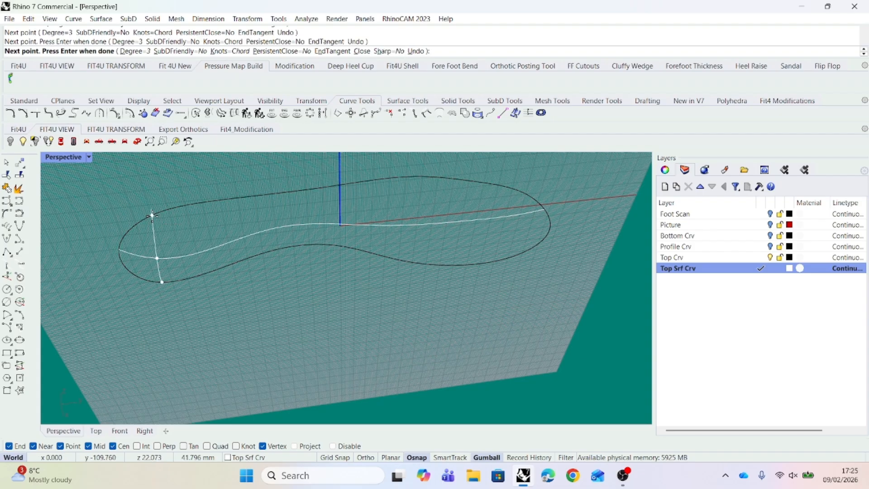
pyautogui.press('Return')
# - Start another crosswise interpolated curve on the outline's near edge, slightly toward the toe from the heel cross curve
pyautogui.press('Return')
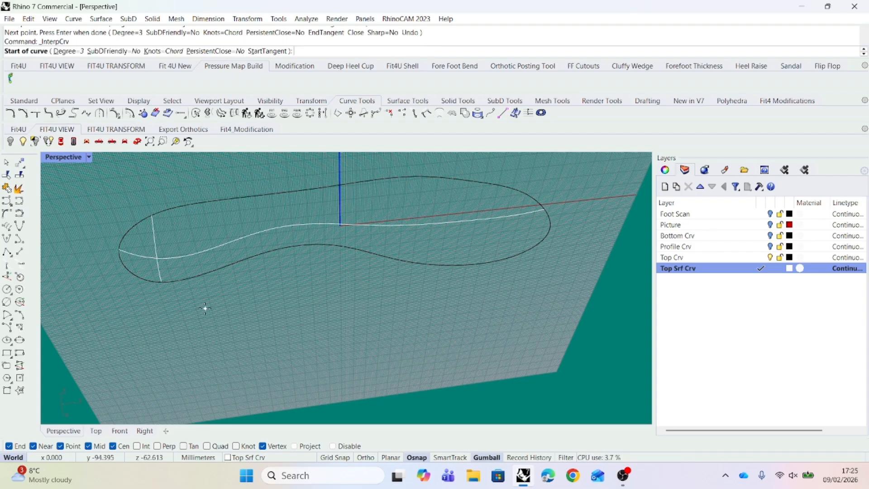
pyautogui.click(199, 274)
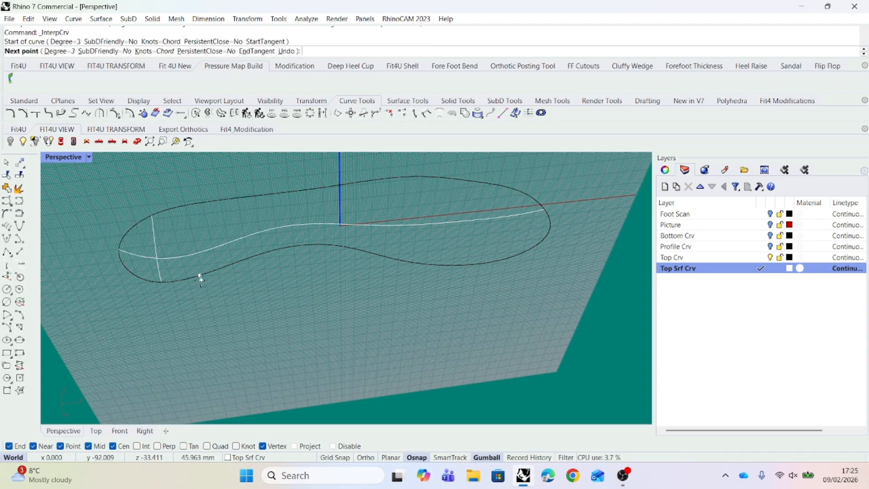
# - Finish the second interpolated cross curve at the heel, passing through the centre curve to the opposite edge of the outline
pyautogui.click(195, 254)
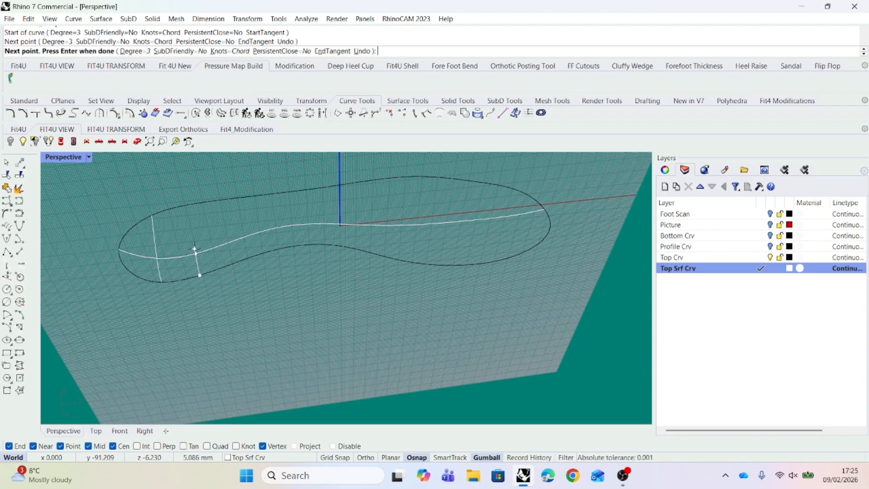
pyautogui.click(186, 206)
pyautogui.press('Return')
# - Draw the third interpolated cross curve just in front of the heel, from one outline edge through the centre curve to the other
pyautogui.press('Return')
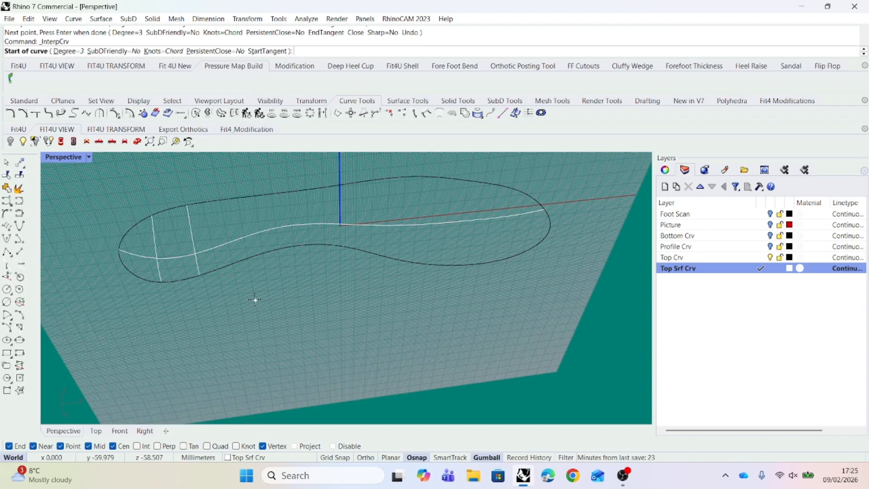
pyautogui.click(238, 262)
pyautogui.click(232, 242)
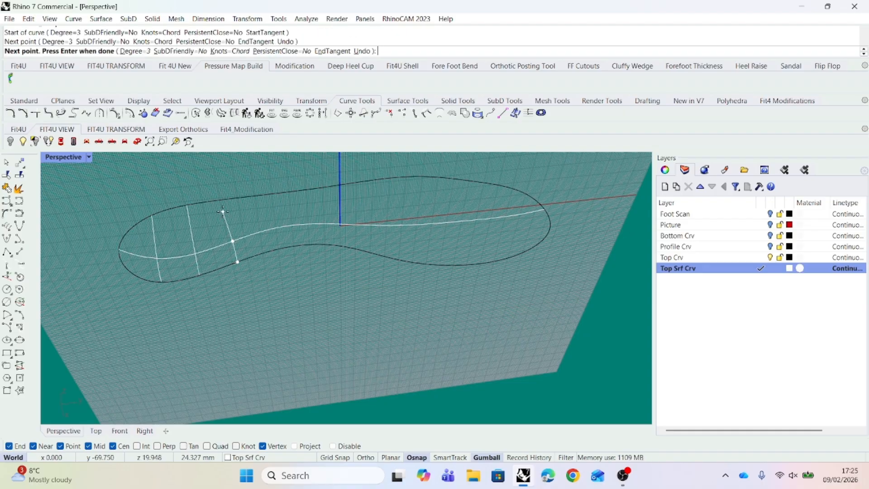
pyautogui.click(220, 200)
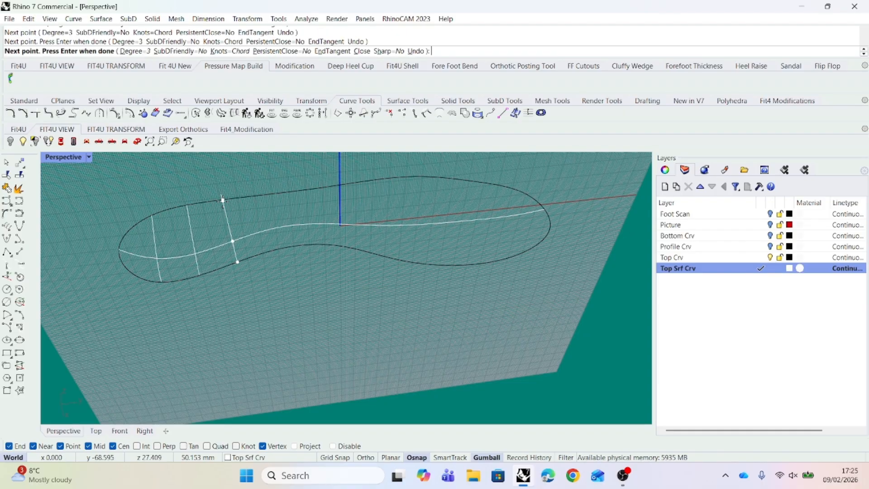
pyautogui.press('Return')
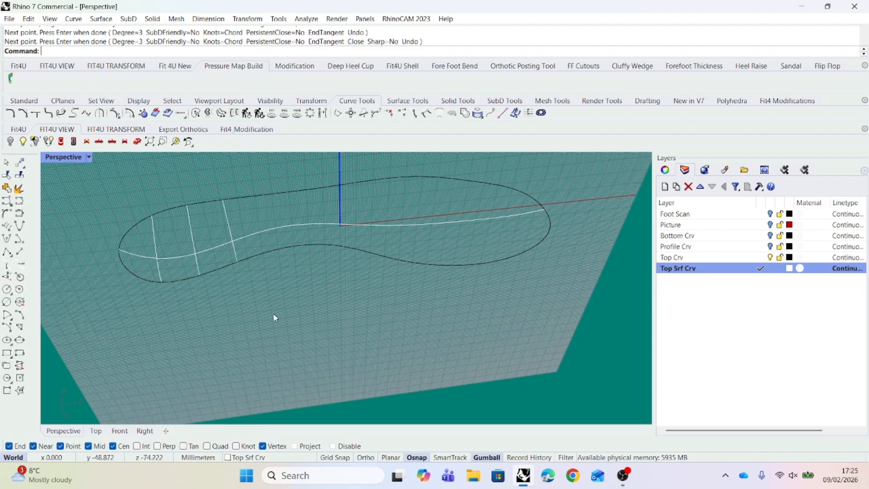
# - Draw the fourth interpolated cross curve at the rear of the arch, snapped to both outline edges and the centre curve
pyautogui.press('Return')
pyautogui.click(273, 250)
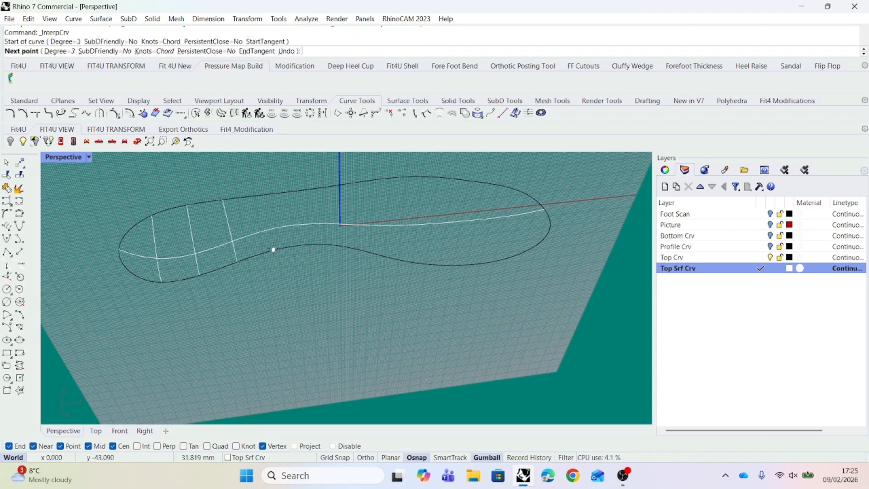
pyautogui.click(267, 230)
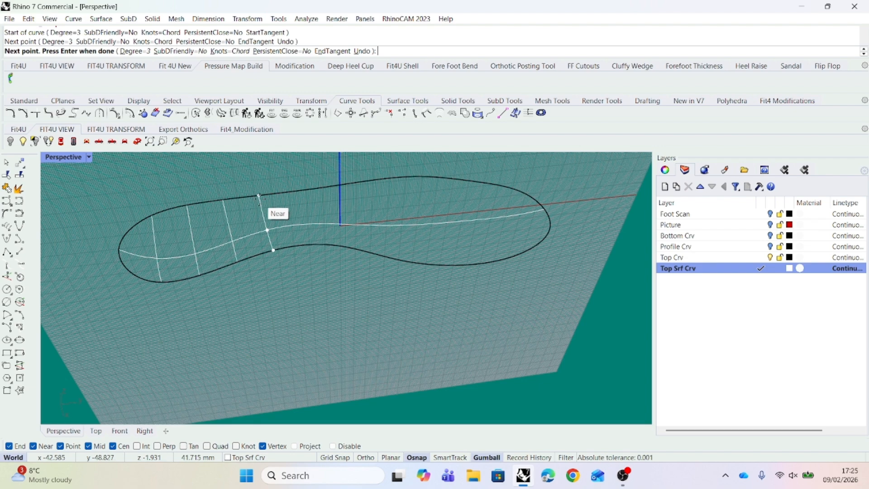
pyautogui.press('Return')
# - Draw the fifth interpolated cross curve across the narrow waist of the outline, passing through the centre curve
pyautogui.press('Return')
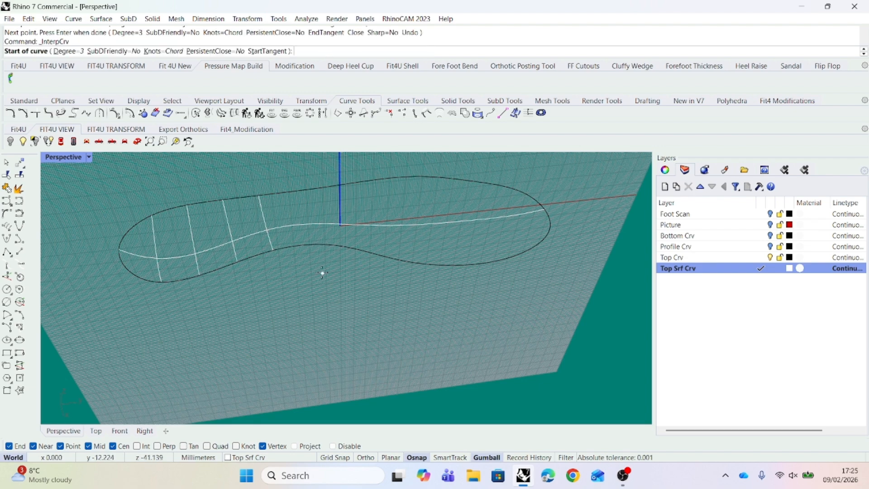
pyautogui.click(309, 245)
pyautogui.click(305, 224)
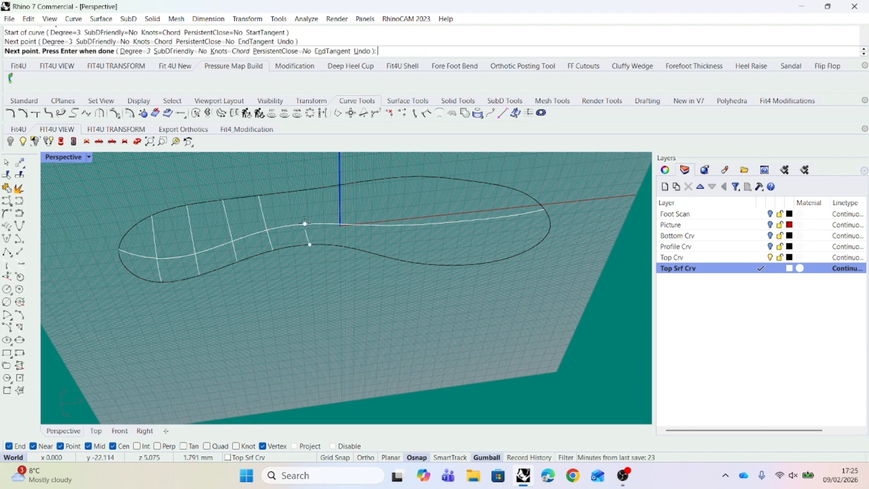
pyautogui.click(299, 191)
pyautogui.press('Return')
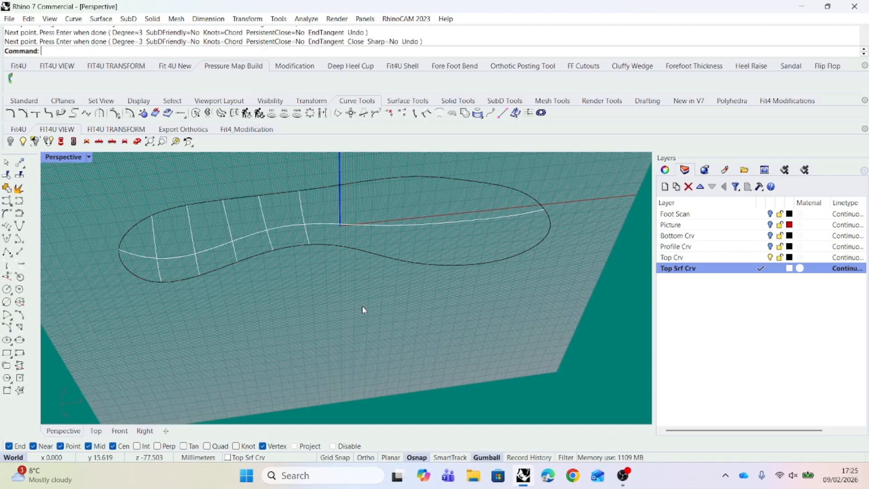
# - Draw the sixth interpolated cross curve beside the world origin, from outline edge to outline edge through the centre curve
pyautogui.press('Return')
pyautogui.click(346, 247)
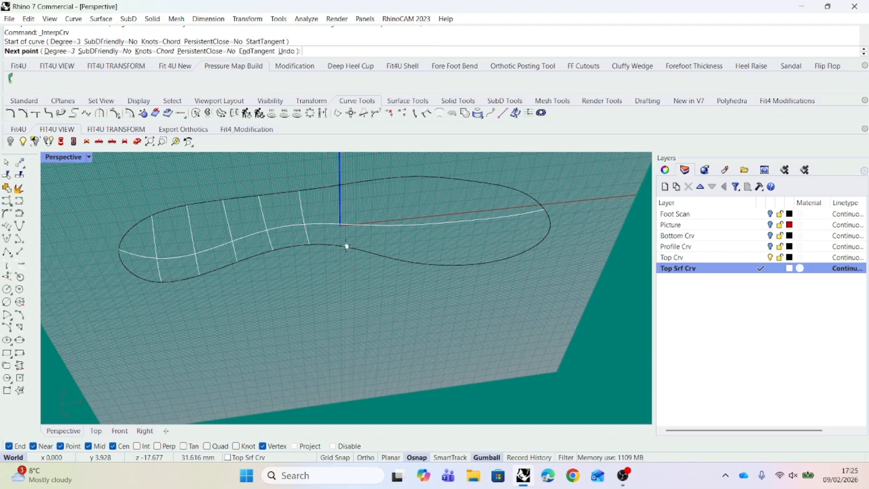
pyautogui.click(345, 223)
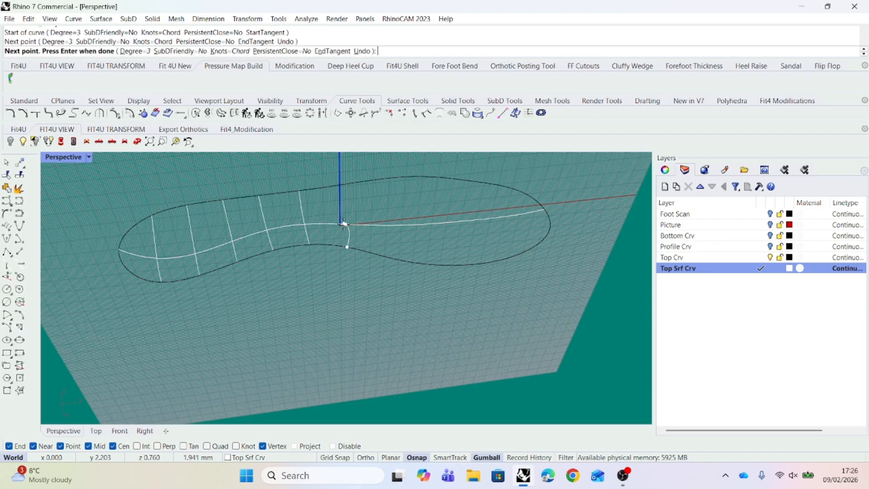
pyautogui.click(342, 185)
pyautogui.press('Return')
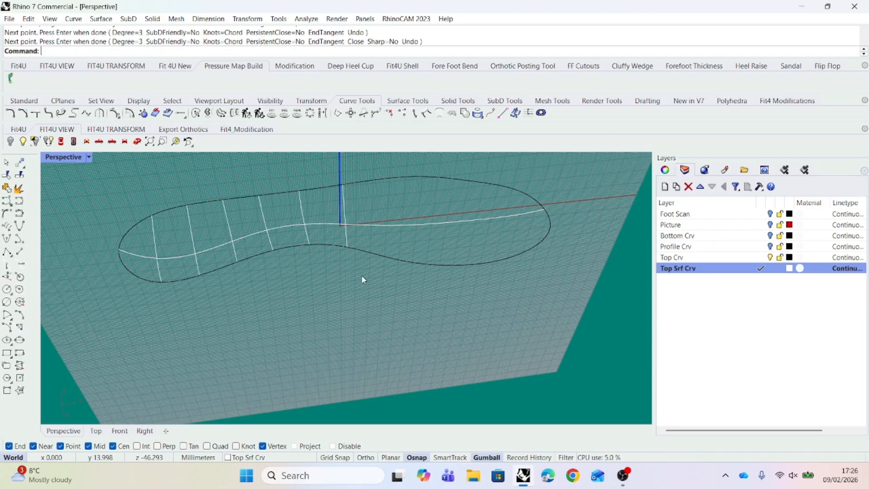
# - Draw the seventh interpolated cross curve where the outline widens toward the forefoot, passing through the centre curve
pyautogui.press('Return')
pyautogui.click(387, 258)
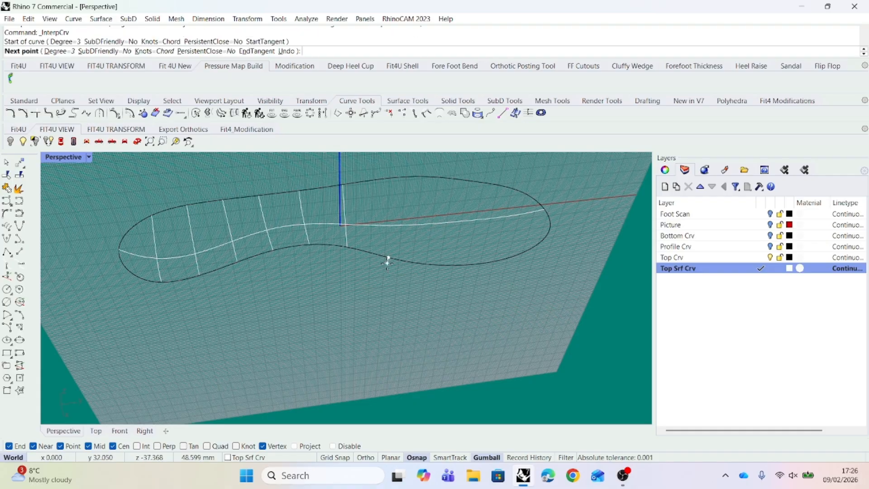
pyautogui.click(386, 225)
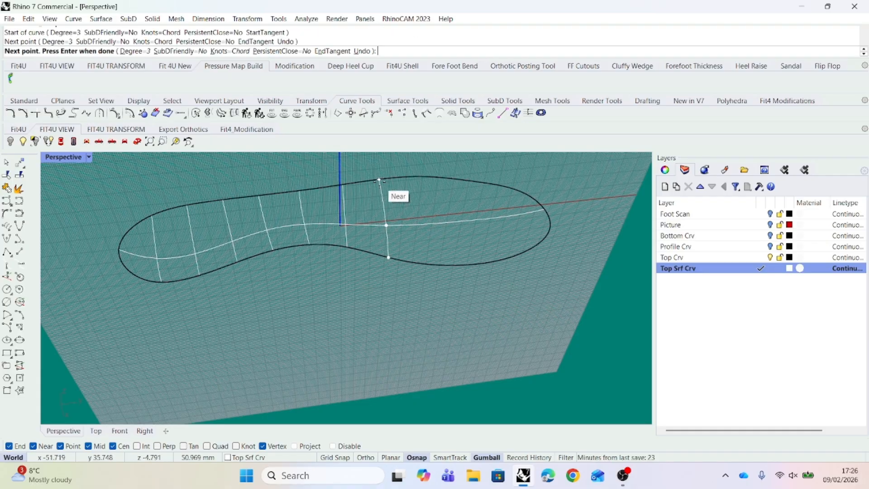
pyautogui.click(379, 181)
pyautogui.press('Return')
# - Draw the eighth interpolated cross curve across the wide forefoot, joining both outline edges through the centre curve
pyautogui.press('Return')
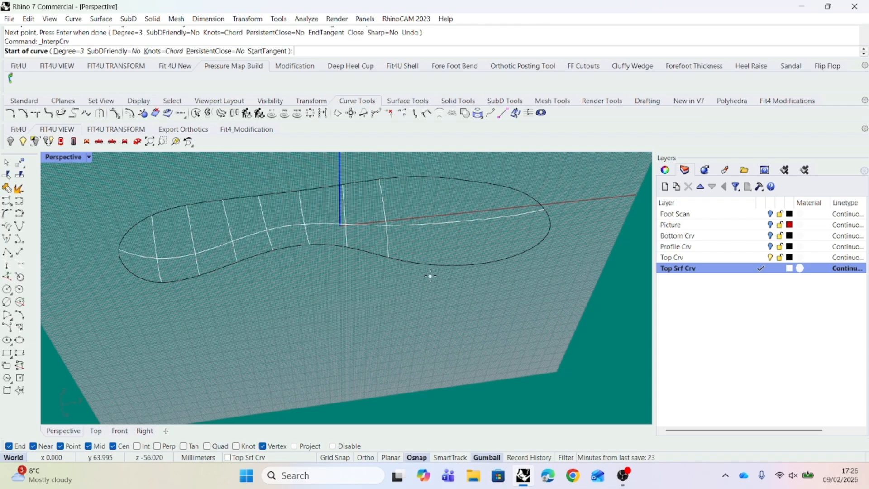
pyautogui.click(432, 265)
pyautogui.click(427, 224)
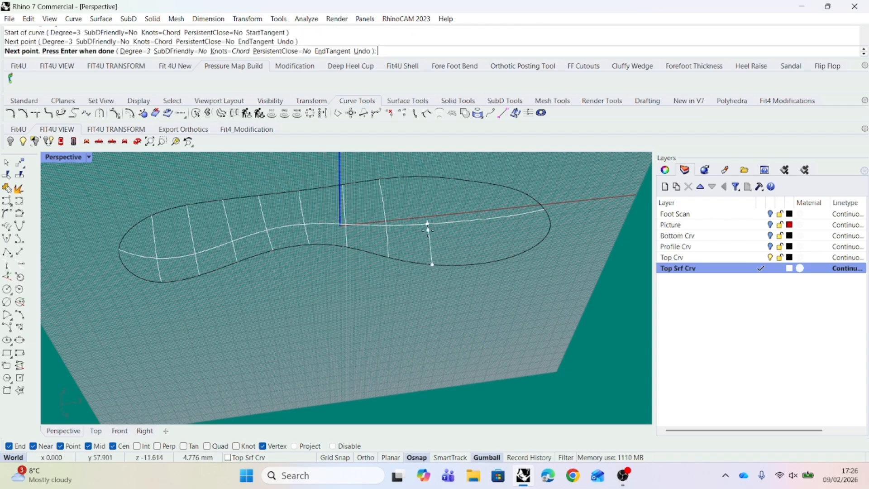
pyautogui.click(419, 179)
pyautogui.press('Return')
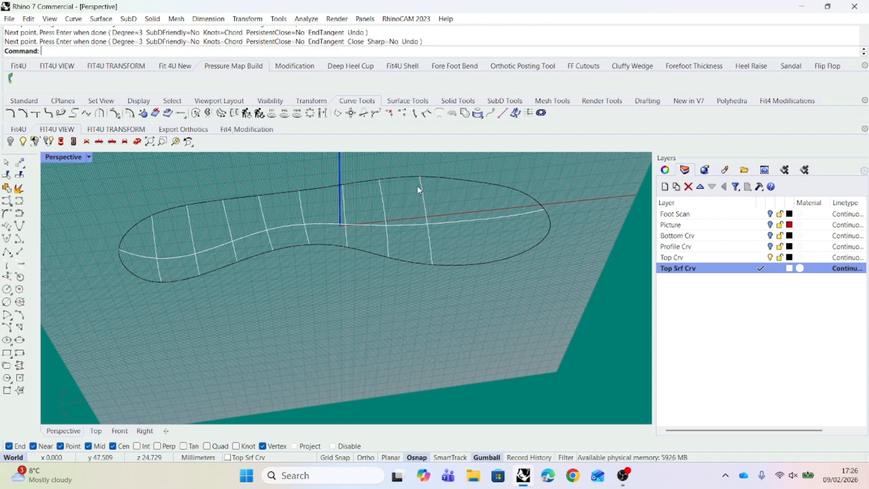
# - Draw the ninth interpolated cross curve behind the toe area, from one outline edge through the centre curve to the other
pyautogui.press('Return')
pyautogui.click(472, 264)
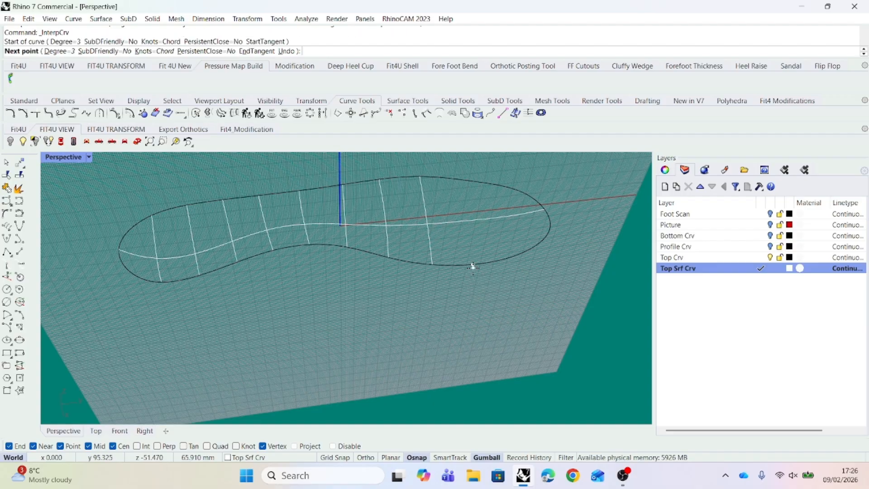
pyautogui.click(464, 220)
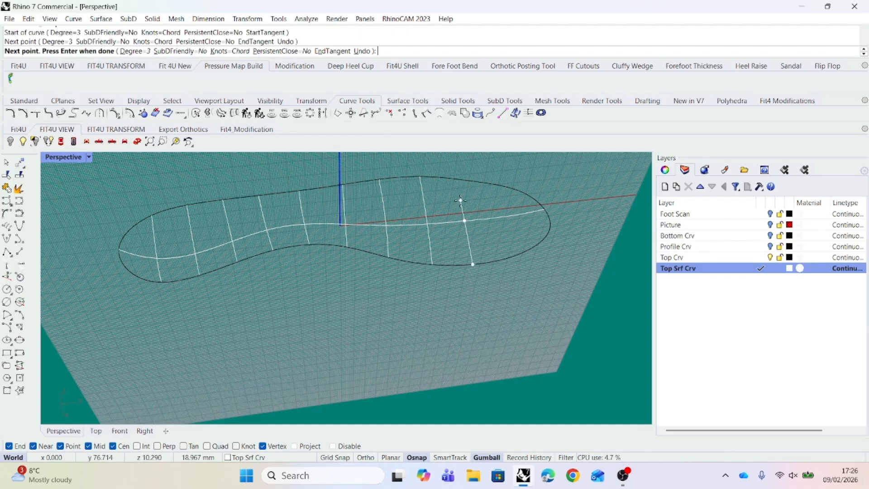
pyautogui.click(458, 186)
pyautogui.press('Return')
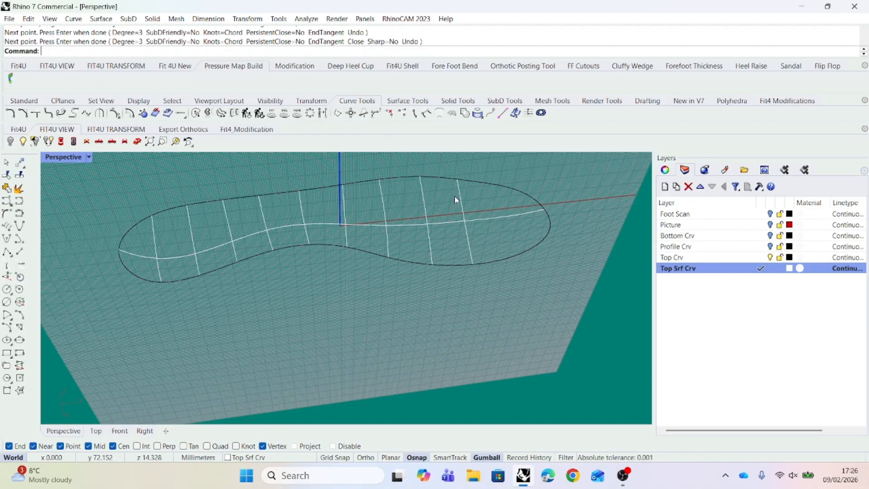
# - Draw the tenth interpolated cross curve near the toe end, snapped to both outline edges and the centre curve
pyautogui.press('Return')
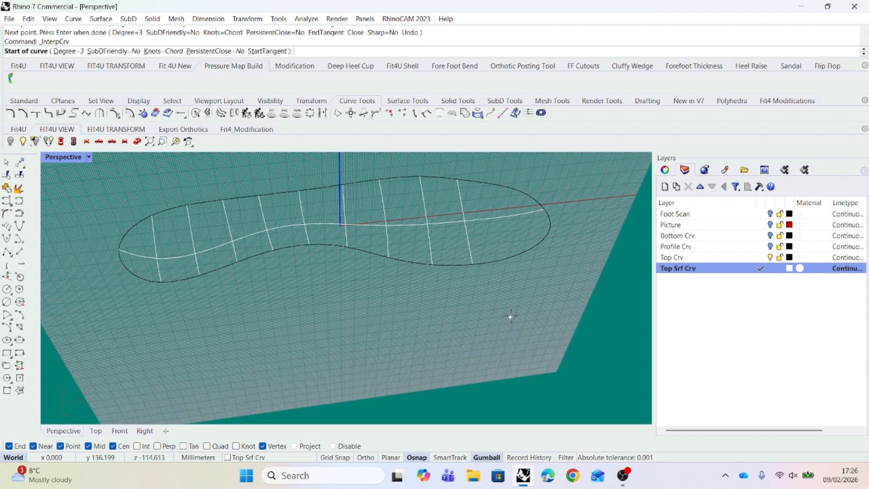
pyautogui.click(514, 256)
pyautogui.click(506, 218)
pyautogui.click(497, 186)
pyautogui.press('Return')
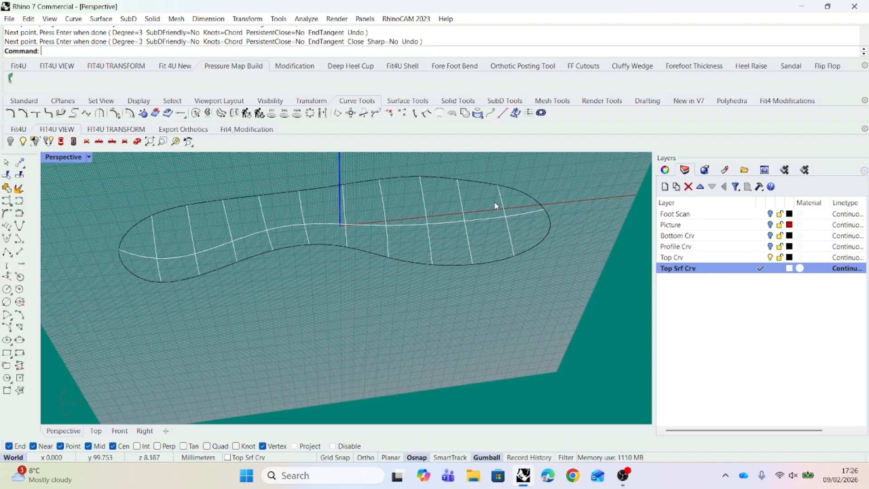
# - Rebuild all ten cross curves together with a point count of 6 and degree 3, deleting the input curves
pyautogui.moveTo(489, 337); pyautogui.dragTo(336, 307, button='right')
pyautogui.keyDown('shift'); pyautogui.moveTo(625, 351); pyautogui.dragTo(555, 317, button='right'); pyautogui.keyUp('shift')
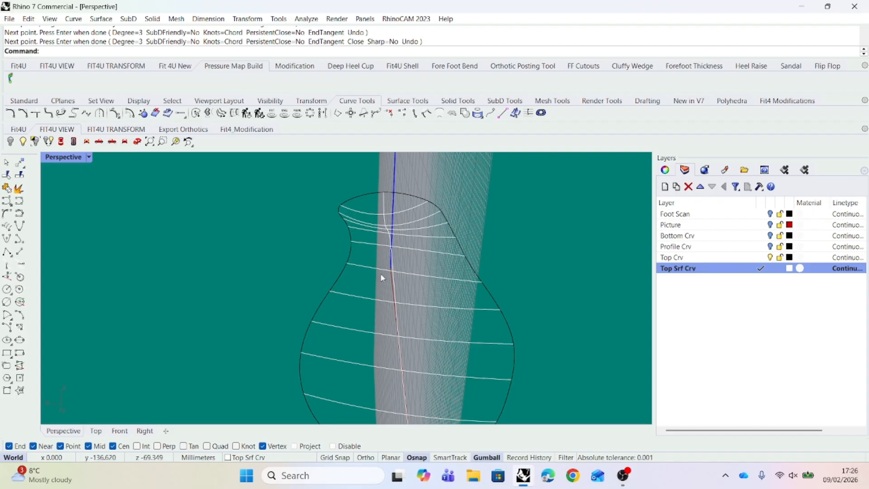
pyautogui.moveTo(562, 264); pyautogui.dragTo(569, 275, button='right')
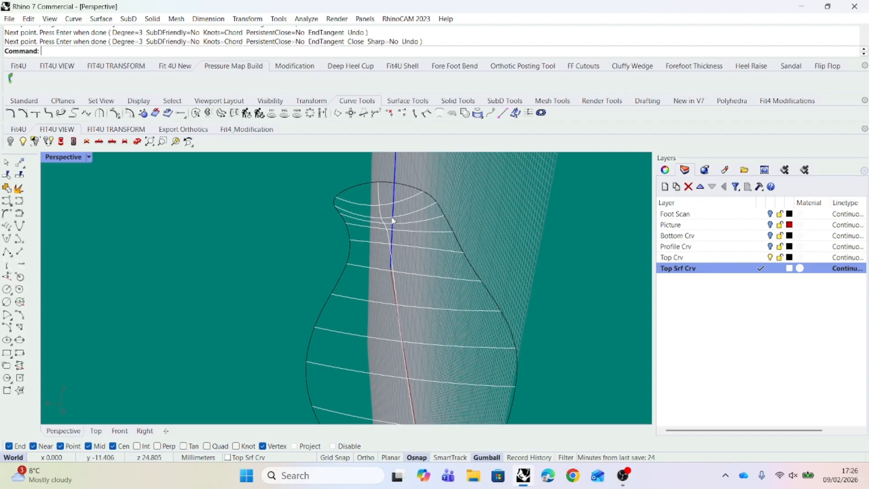
pyautogui.moveTo(497, 338); pyautogui.dragTo(510, 334, button='right')
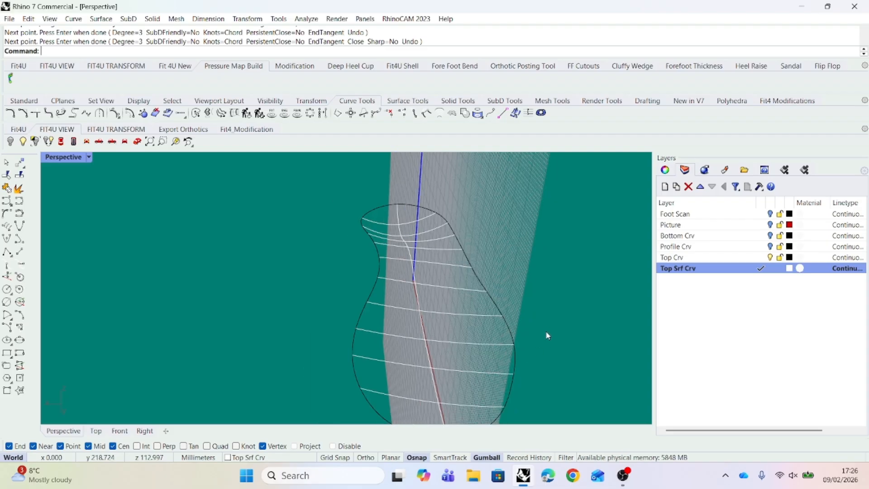
pyautogui.moveTo(547, 332); pyautogui.dragTo(550, 344, button='right')
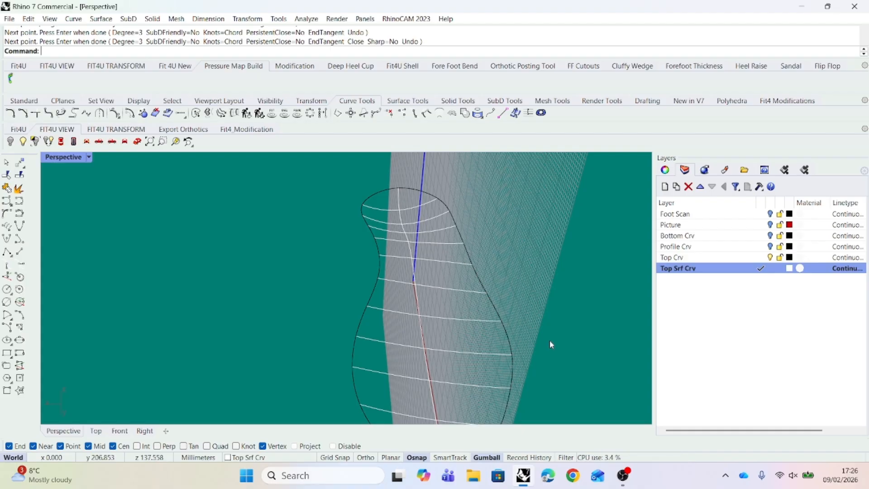
pyautogui.click(246, 113)
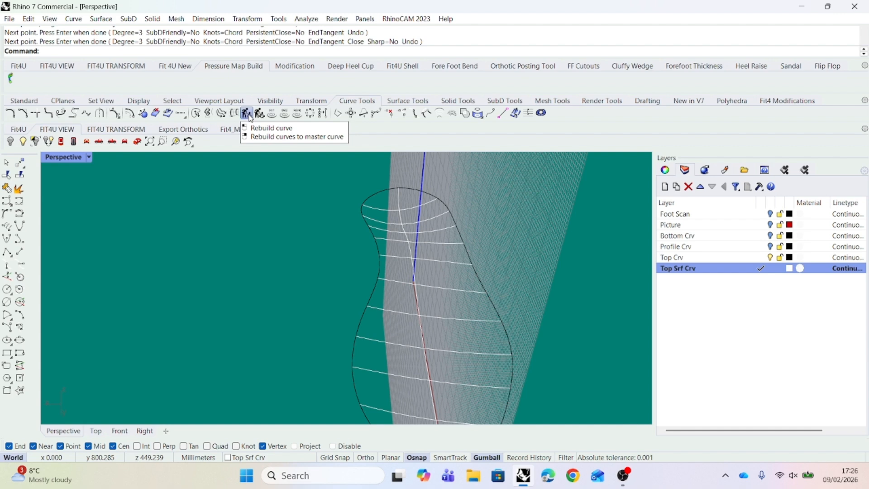
pyautogui.click(424, 207)
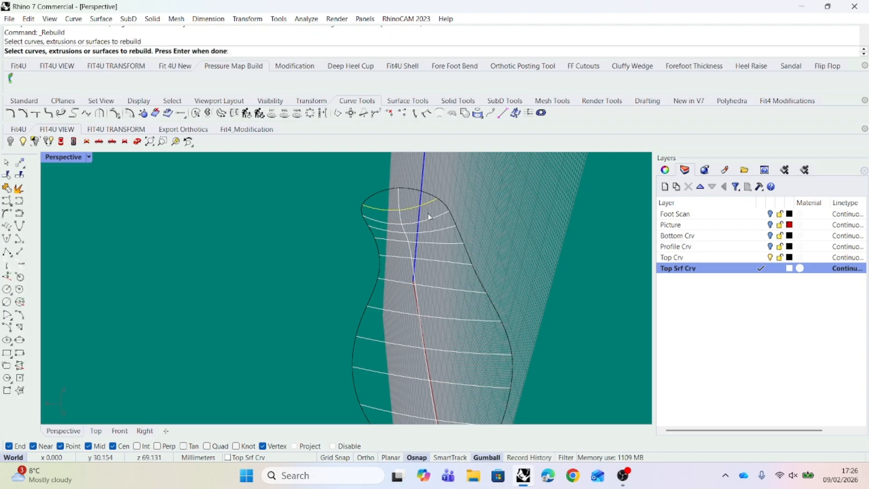
pyautogui.click(430, 221)
pyautogui.click(433, 231)
pyautogui.click(437, 240)
pyautogui.click(442, 262)
pyautogui.click(448, 288)
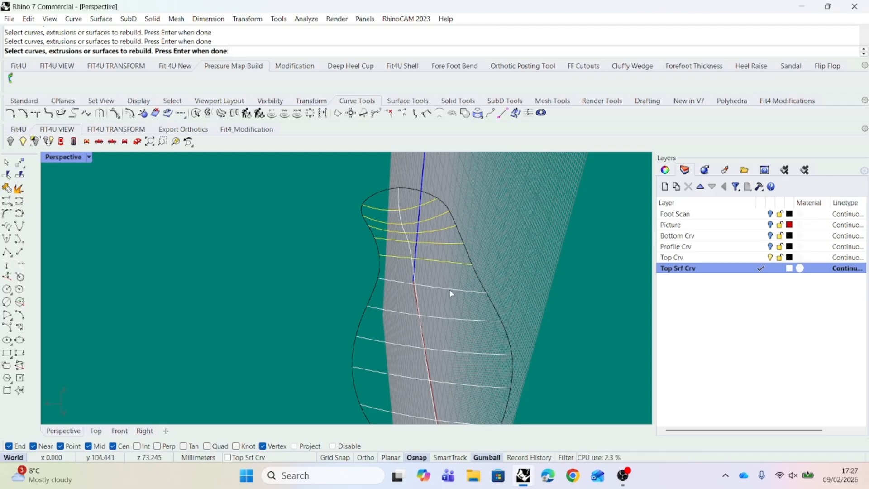
pyautogui.click(457, 318)
pyautogui.click(458, 352)
pyautogui.click(466, 383)
pyautogui.scroll(-2, 534, 392)
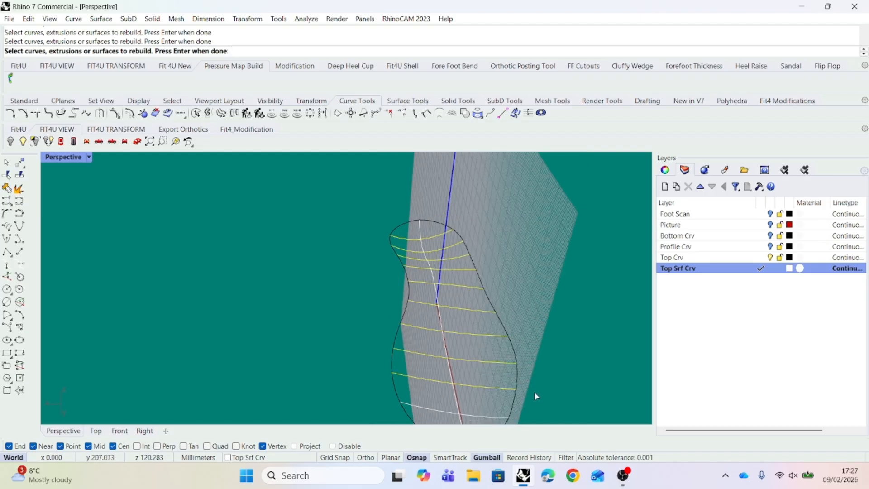
pyautogui.keyDown('shift'); pyautogui.moveTo(542, 395); pyautogui.dragTo(541, 373, button='right'); pyautogui.keyUp('shift')
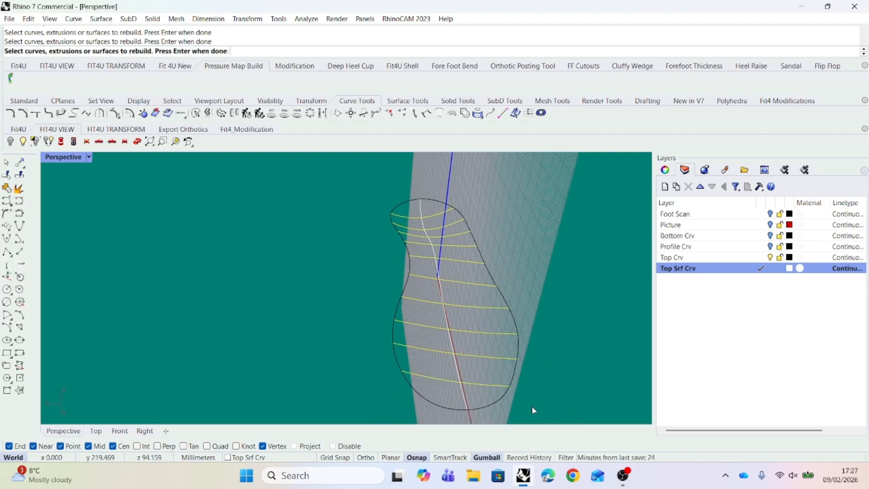
pyautogui.press('Return')
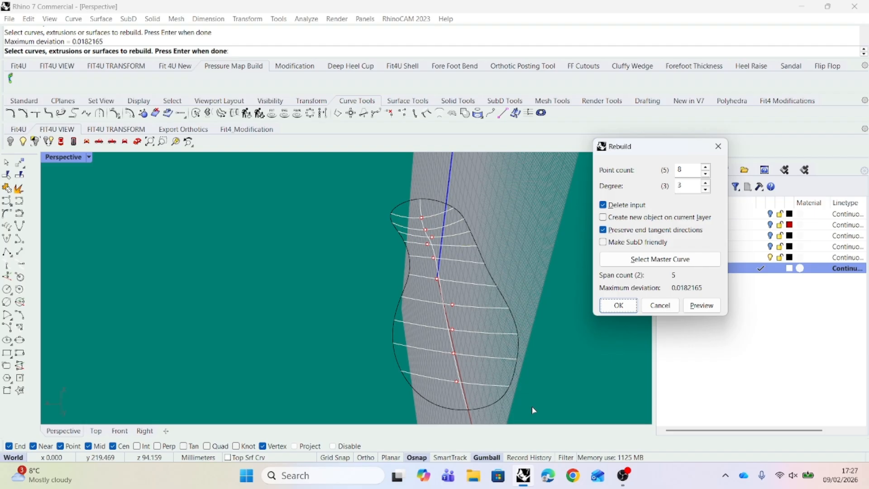
pyautogui.click(688, 171)
pyautogui.press('BackSpace')
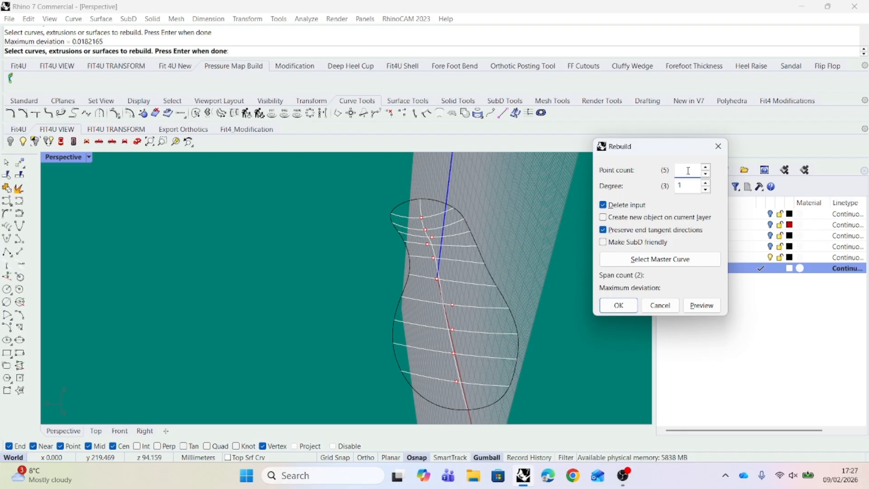
pyautogui.write('6')
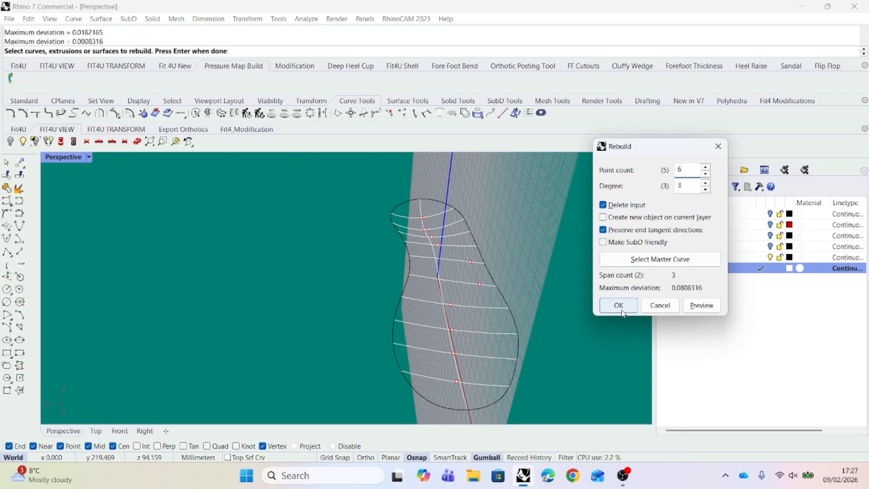
pyautogui.click(619, 306)
# - Raise the two interior control points nearest the arch edge slightly on the four midfoot cross curves
pyautogui.moveTo(572, 325); pyautogui.dragTo(471, 256, button='right')
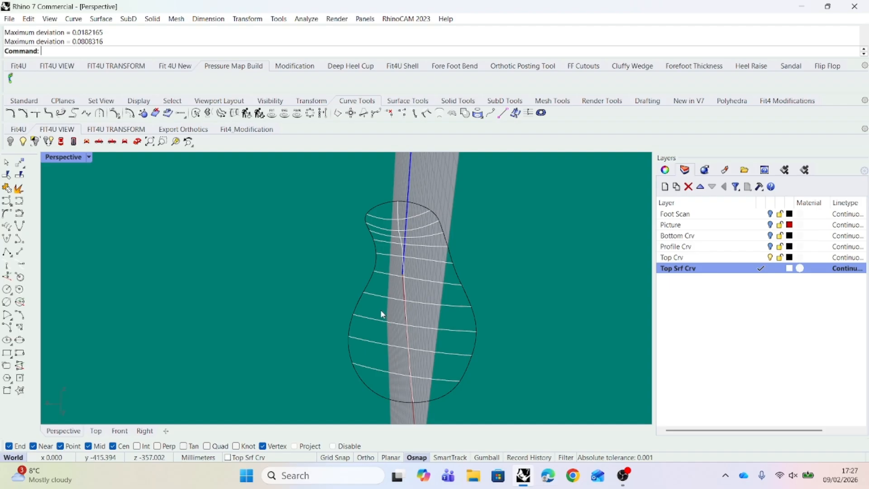
pyautogui.click(385, 275)
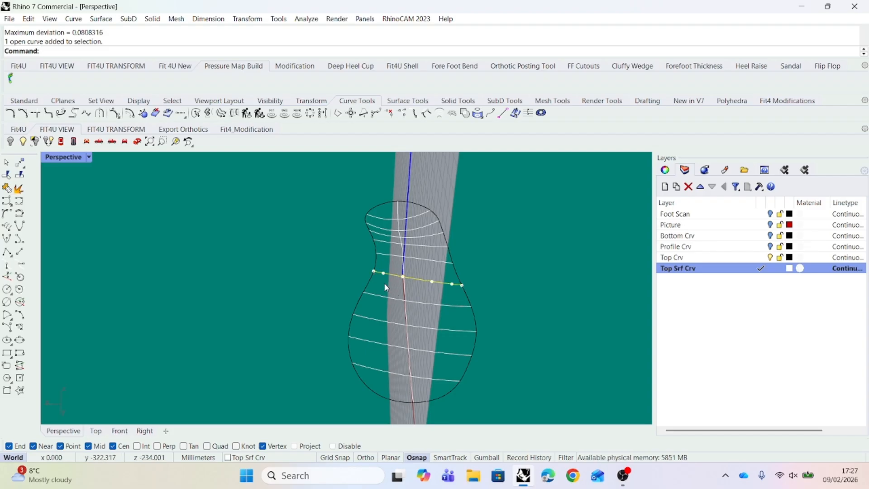
pyautogui.click(403, 278)
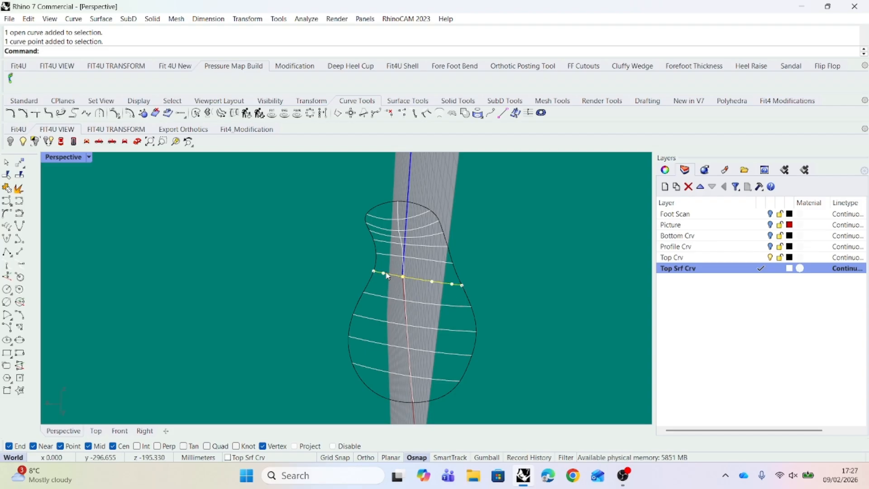
pyautogui.click(384, 273)
pyautogui.keyDown('shift'); pyautogui.click(393, 258); pyautogui.keyUp('shift')
pyautogui.keyDown('shift'); pyautogui.click(402, 257); pyautogui.keyUp('shift')
pyautogui.keyDown('shift'); pyautogui.click(384, 255); pyautogui.keyUp('shift')
pyautogui.keyDown('shift'); pyautogui.click(383, 243); pyautogui.keyUp('shift')
pyautogui.keyDown('shift'); pyautogui.click(383, 242); pyautogui.keyUp('shift')
pyautogui.keyDown('shift'); pyautogui.click(398, 247); pyautogui.keyUp('shift')
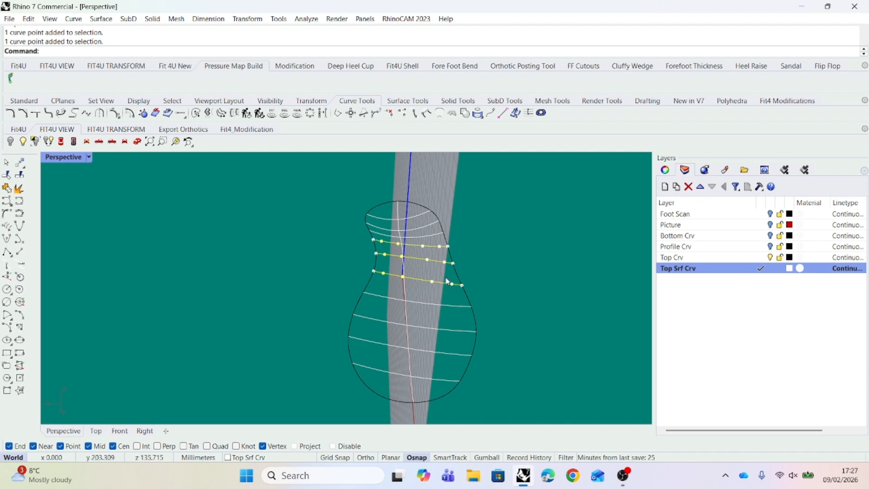
pyautogui.moveTo(504, 300); pyautogui.dragTo(416, 252, button='right')
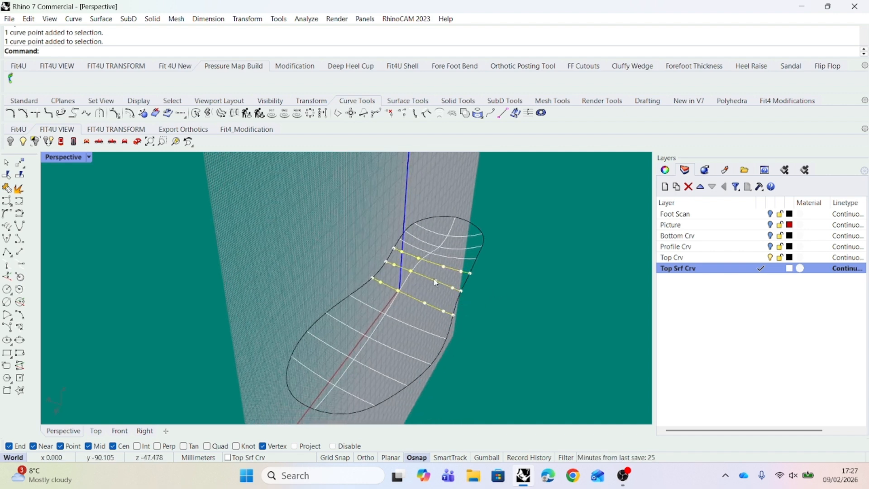
pyautogui.keyDown('shift'); pyautogui.click(411, 249); pyautogui.keyUp('shift')
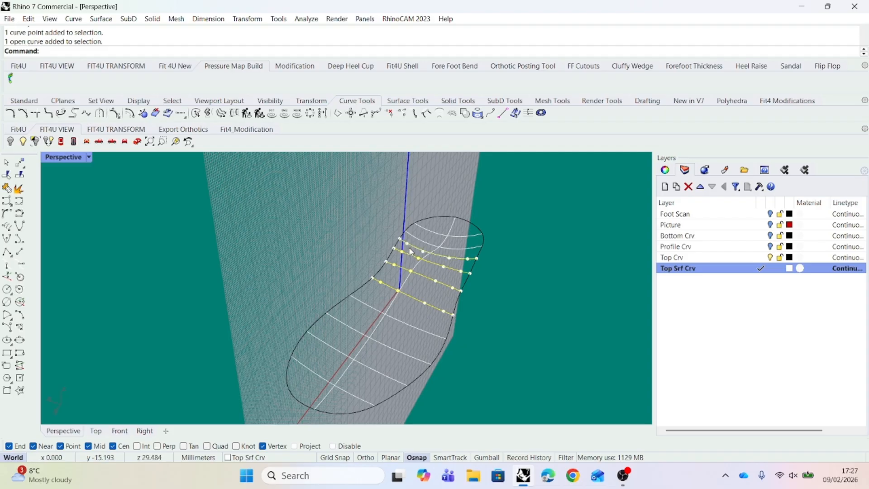
pyautogui.keyDown('shift'); pyautogui.click(410, 247); pyautogui.keyUp('shift')
pyautogui.keyDown('shift'); pyautogui.click(422, 256); pyautogui.keyUp('shift')
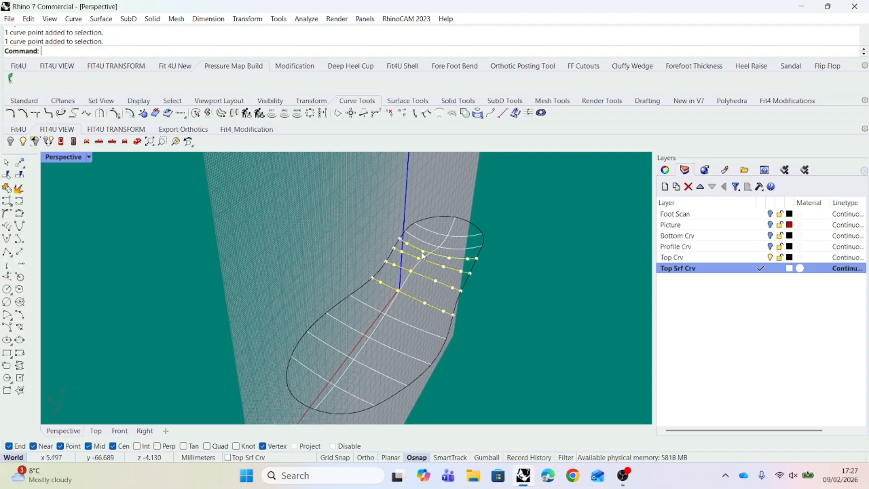
pyautogui.moveTo(454, 325); pyautogui.dragTo(413, 288, button='right')
pyautogui.scroll(2, 413, 289)
pyautogui.click(487, 457)
pyautogui.moveTo(392, 224); pyautogui.dragTo(392, 221)
pyautogui.click(526, 347)
pyautogui.press('Escape')
# - Lower the two interior control points nearest the outer edge slightly on the same four midfoot cross curves
pyautogui.click(431, 281)
pyautogui.click(486, 457)
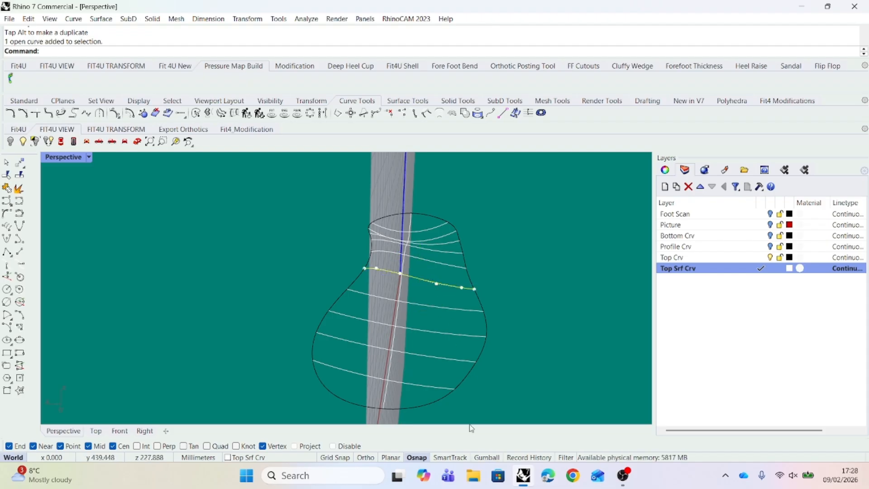
pyautogui.click(437, 284)
pyautogui.click(461, 288)
pyautogui.keyDown('shift'); pyautogui.click(439, 267); pyautogui.keyUp('shift')
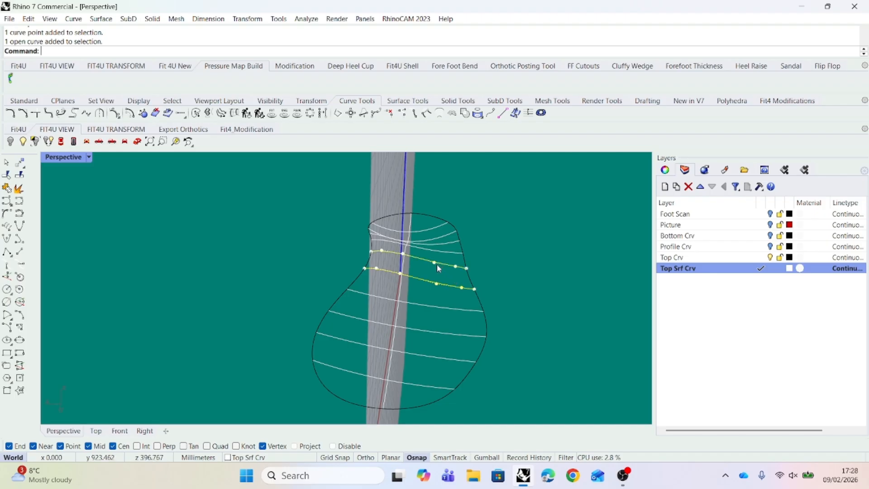
pyautogui.keyDown('shift'); pyautogui.click(434, 263); pyautogui.keyUp('shift')
pyautogui.keyDown('shift'); pyautogui.click(455, 266); pyautogui.keyUp('shift')
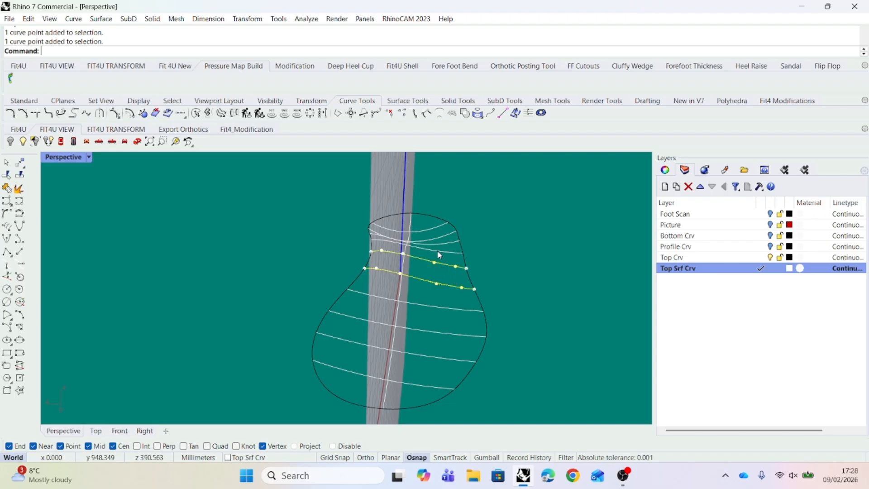
pyautogui.keyDown('shift'); pyautogui.click(430, 251); pyautogui.keyUp('shift')
pyautogui.keyDown('shift'); pyautogui.click(453, 252); pyautogui.keyUp('shift')
pyautogui.keyDown('shift'); pyautogui.click(450, 254); pyautogui.keyUp('shift')
pyautogui.keyDown('shift'); pyautogui.click(431, 249); pyautogui.keyUp('shift')
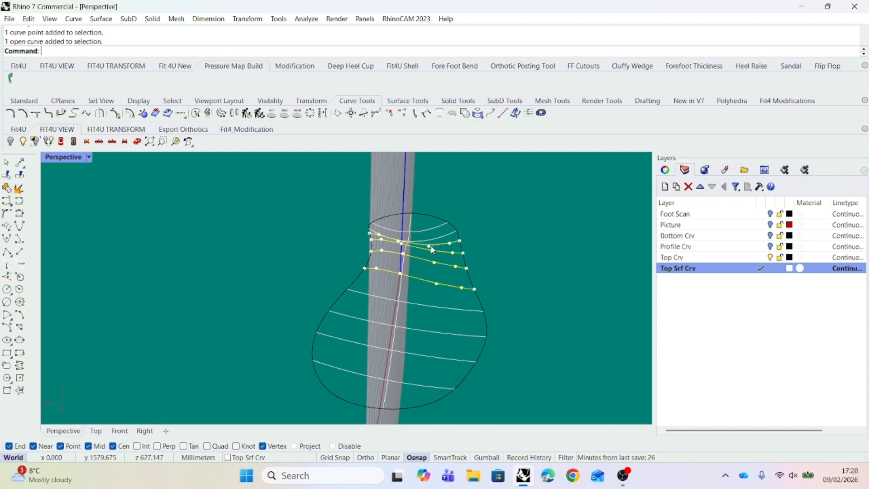
pyautogui.keyDown('shift'); pyautogui.click(431, 248); pyautogui.keyUp('shift')
pyautogui.keyDown('shift'); pyautogui.click(465, 254); pyautogui.keyUp('shift')
pyautogui.moveTo(465, 255); pyautogui.dragTo(483, 272, button='right')
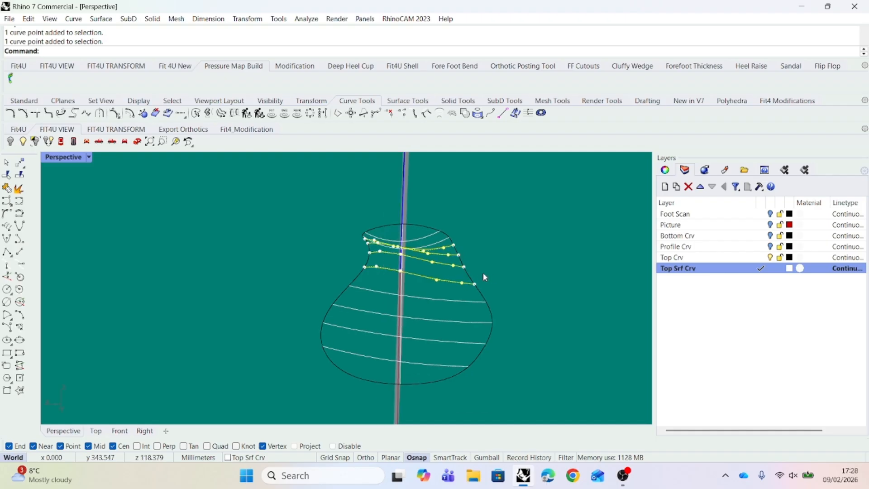
pyautogui.click(486, 457)
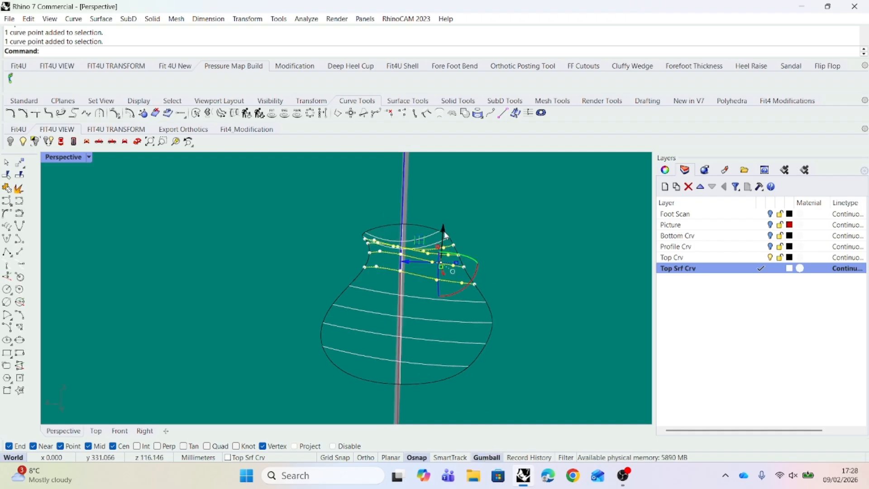
pyautogui.moveTo(443, 229); pyautogui.dragTo(446, 238)
pyautogui.press('Escape')
pyautogui.press('Escape')
# - Create a new layer below Top Srf Crv, make it the current layer and name it Top Srf
pyautogui.moveTo(519, 297); pyautogui.dragTo(518, 292, button='right')
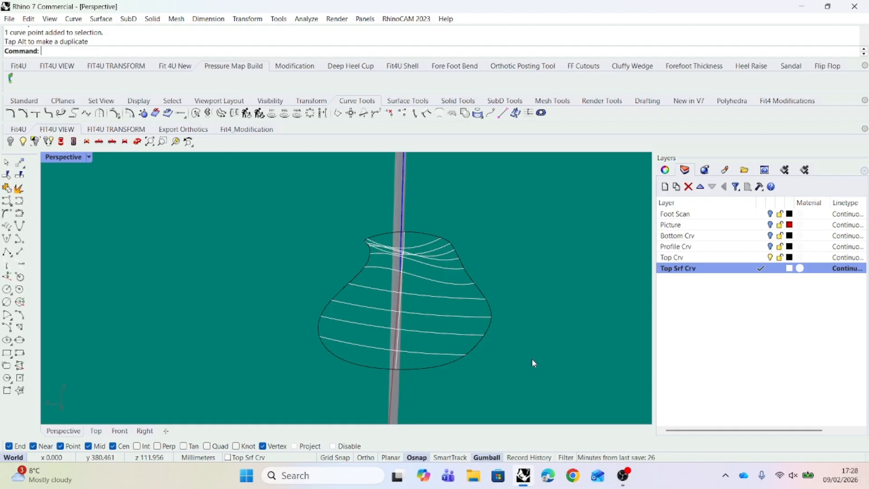
pyautogui.moveTo(529, 361); pyautogui.dragTo(624, 360, button='right')
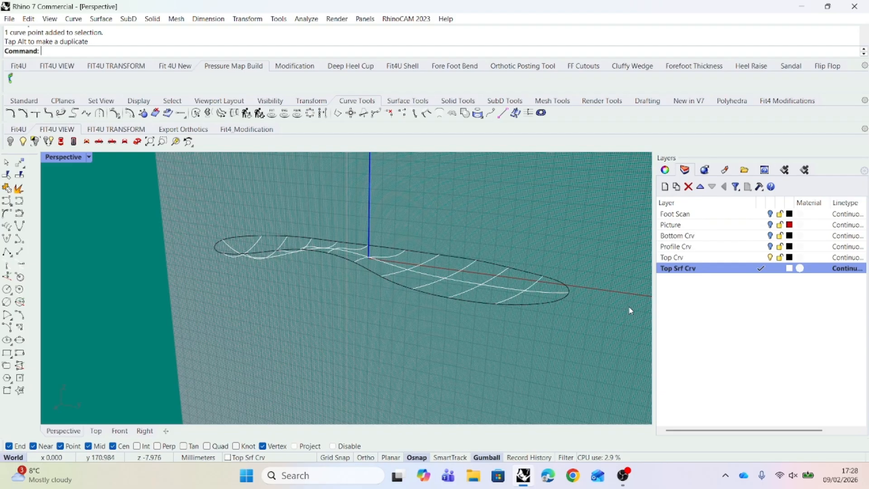
pyautogui.click(726, 272)
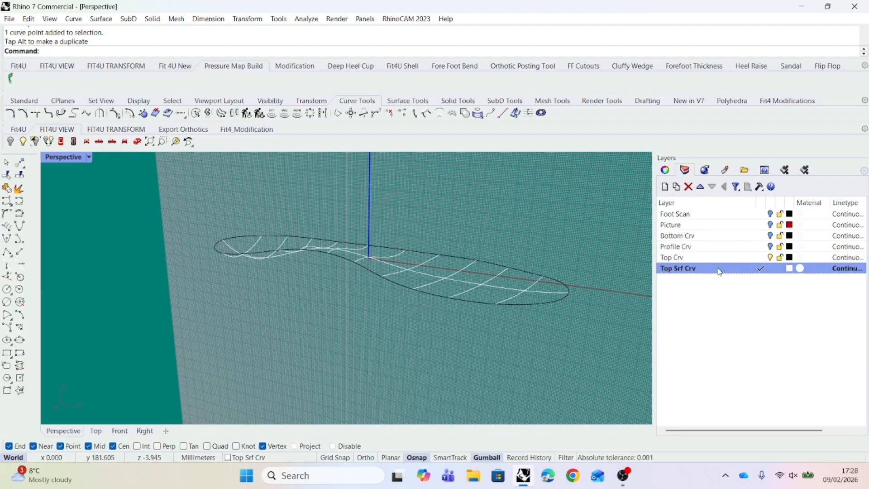
pyautogui.click(665, 187)
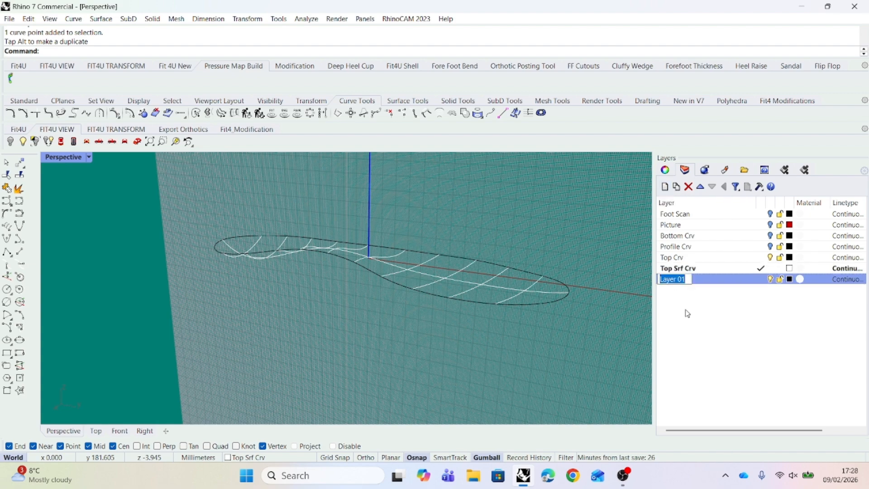
pyautogui.press('Return')
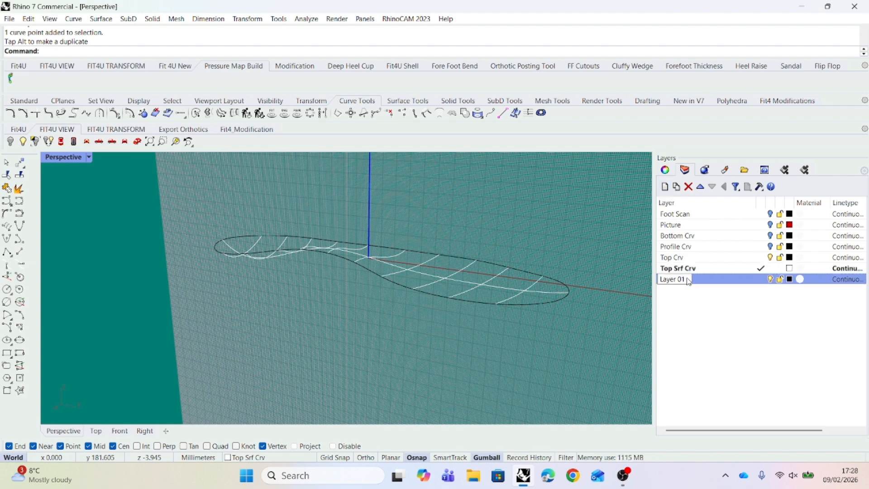
pyautogui.click(760, 280)
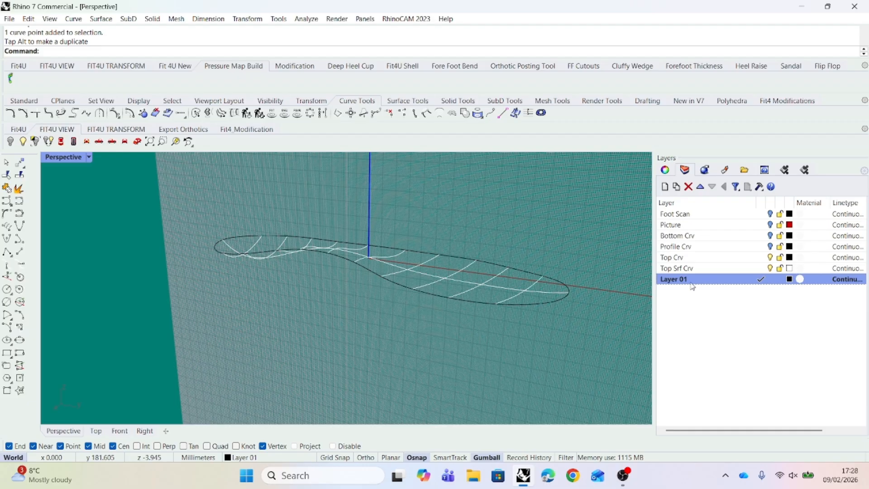
pyautogui.click(691, 280)
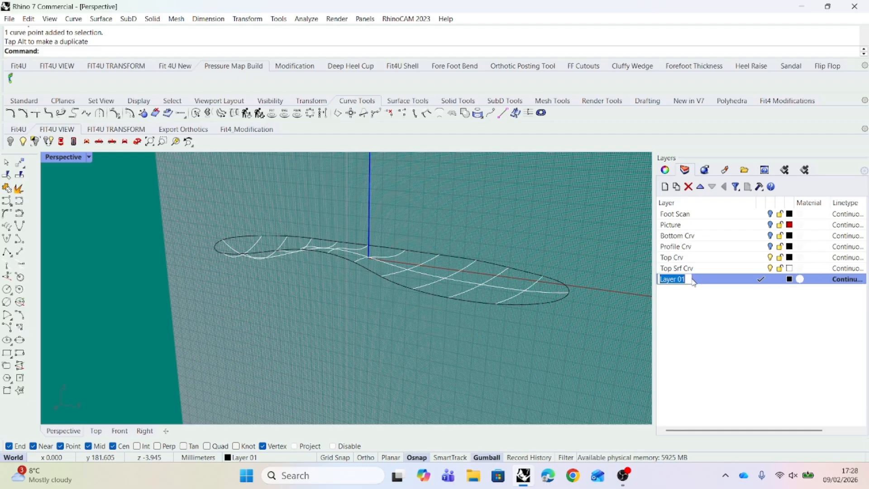
pyautogui.press('BackSpace')
pyautogui.write('T')
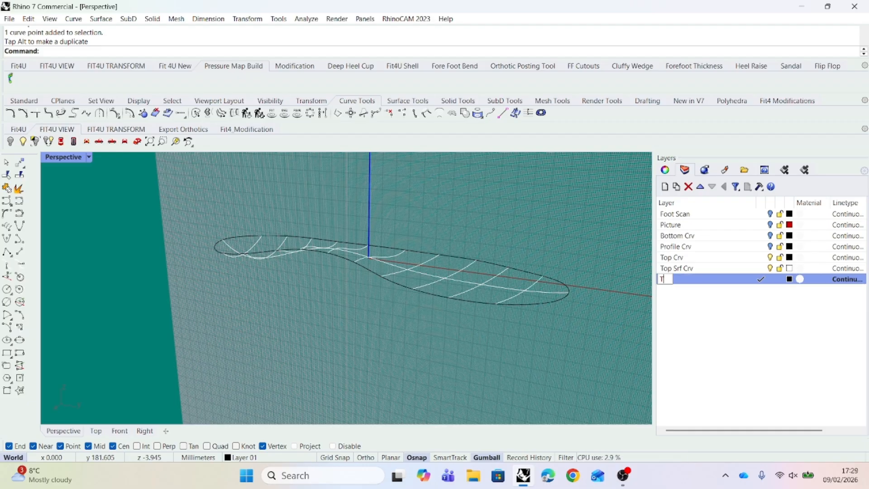
pyautogui.write('op Srf')
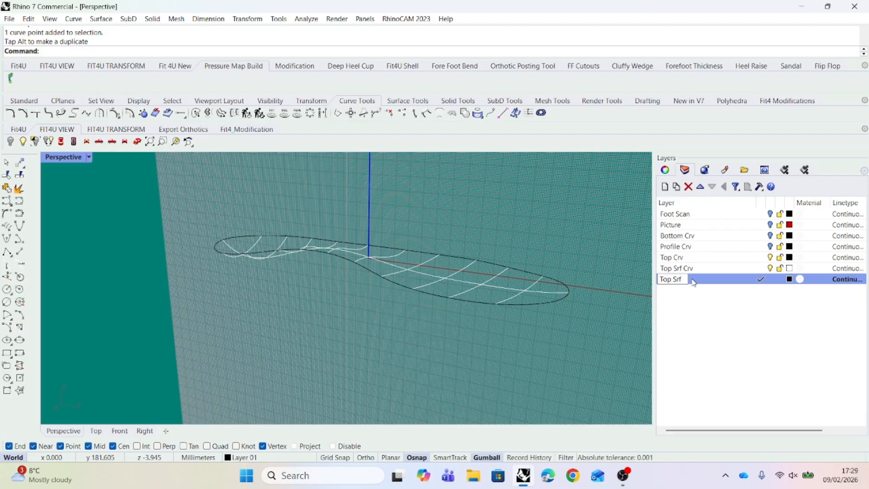
pyautogui.press('Return')
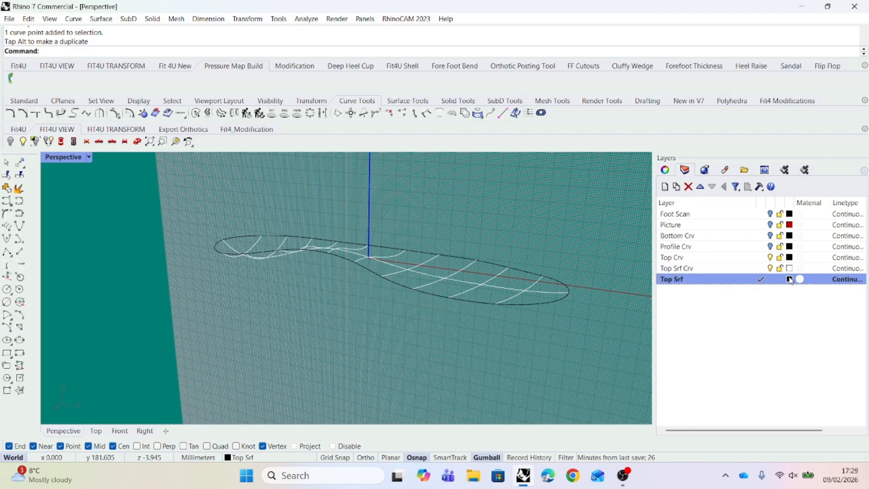
# - Set the Top Srf layer's color to gold (#FFBF00)
pyautogui.click(789, 279)
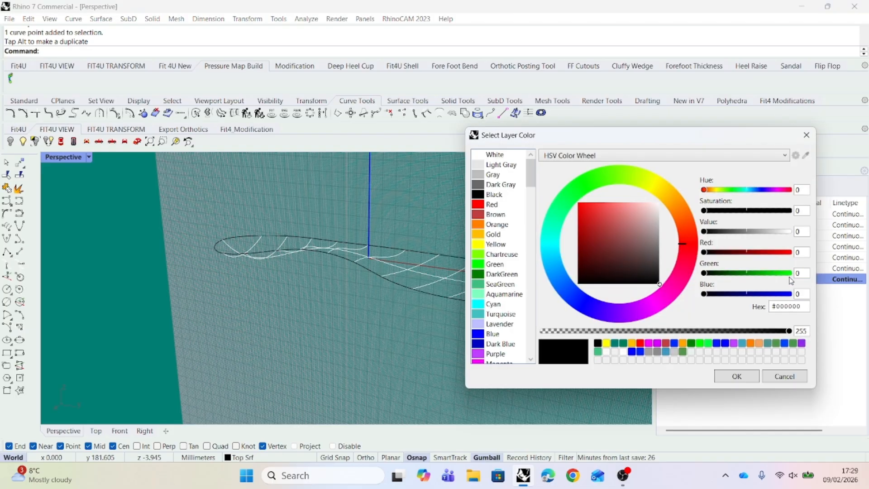
pyautogui.click(633, 343)
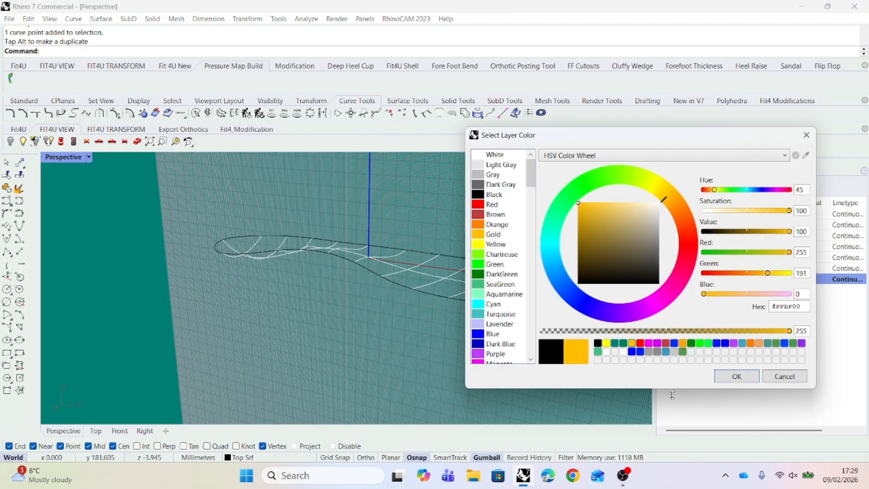
pyautogui.click(736, 381)
# - Create a Patch surface through the top outline and all the cross and center curves, with 10 U and 10 V spans and stiffness 1
pyautogui.moveTo(552, 380); pyautogui.dragTo(578, 380, button='right')
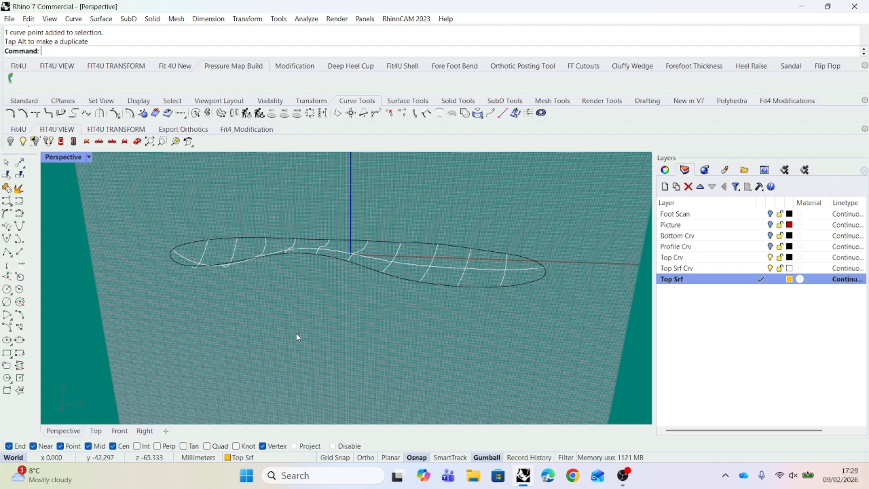
pyautogui.moveTo(416, 343); pyautogui.dragTo(382, 353, button='right')
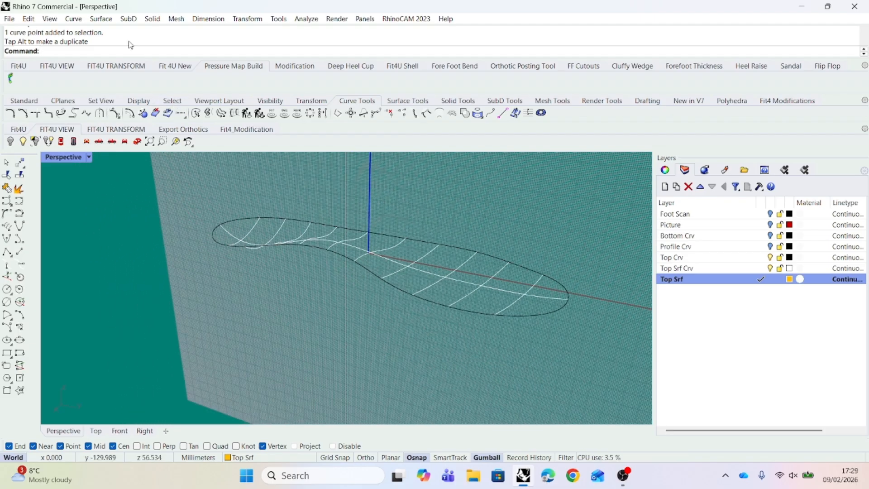
pyautogui.click(103, 19)
pyautogui.moveTo(113, 34)
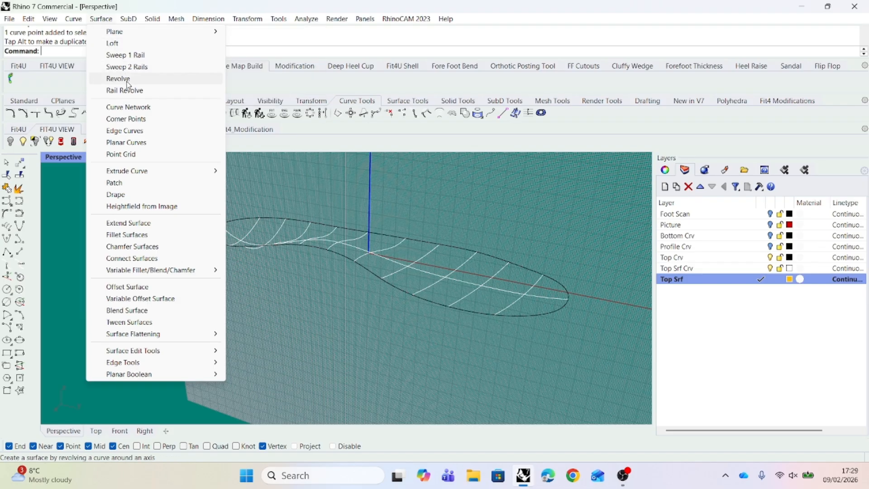
pyautogui.click(125, 183)
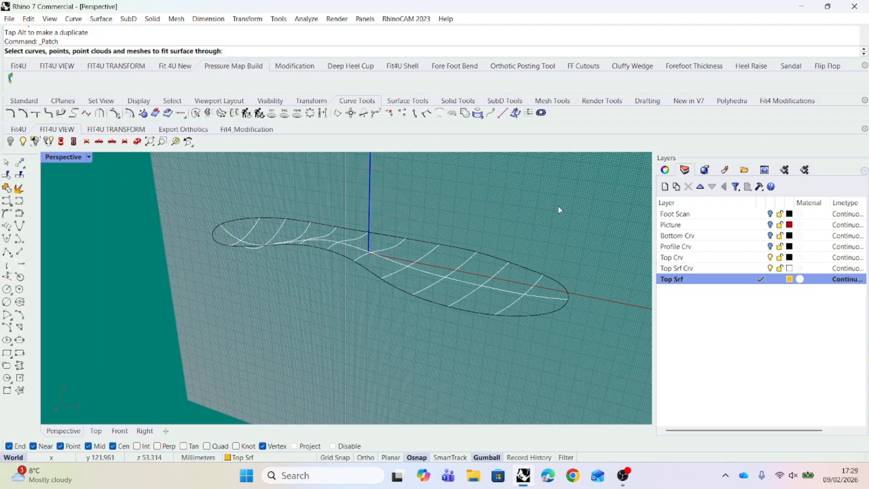
pyautogui.moveTo(578, 203); pyautogui.dragTo(193, 328)
pyautogui.press('Return')
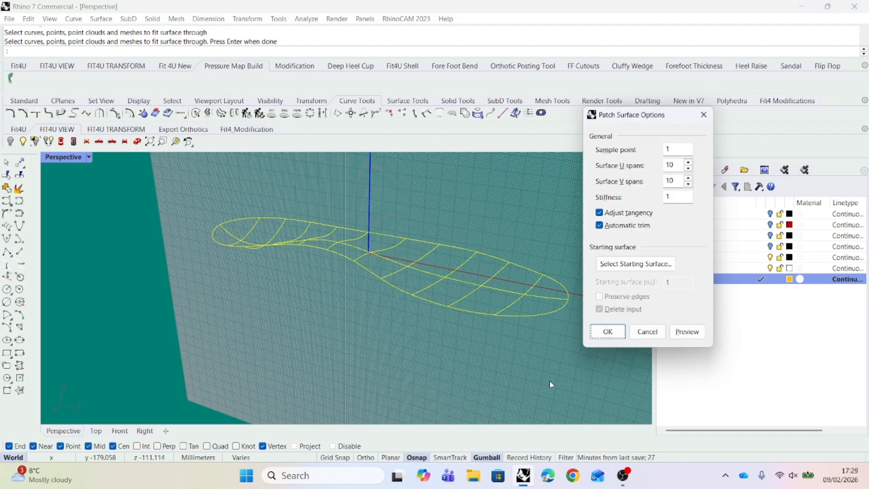
pyautogui.click(601, 335)
pyautogui.moveTo(503, 360); pyautogui.dragTo(511, 327, button='right')
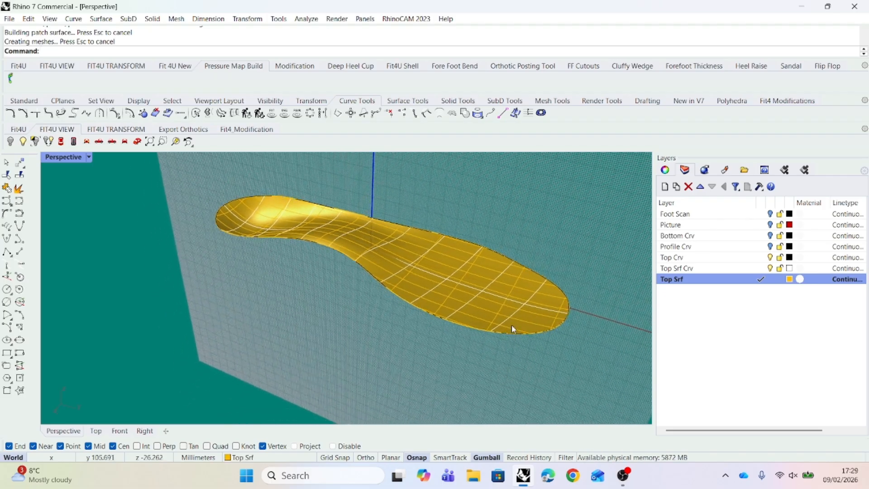
pyautogui.scroll(2, 509, 352)
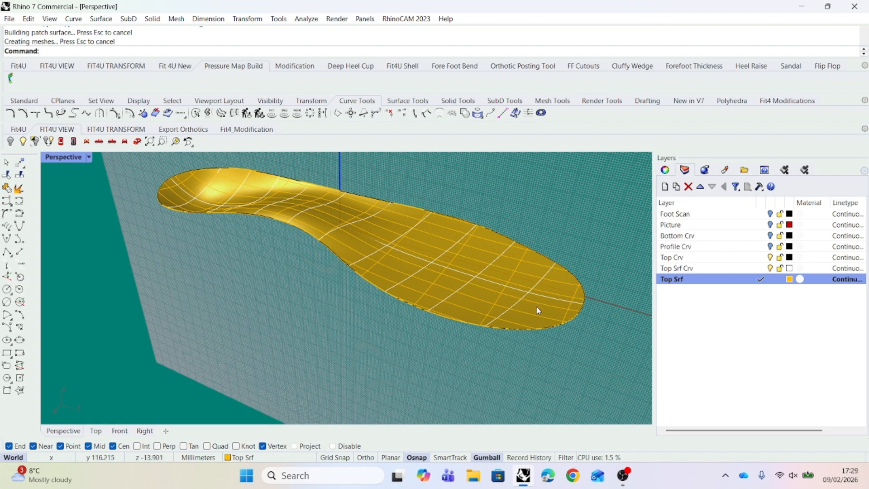
pyautogui.moveTo(568, 350)
pyautogui.mouseDown(button='right')
pyautogui.moveTo(561, 365)
pyautogui.moveTo(575, 356)
pyautogui.mouseUp(button='right')
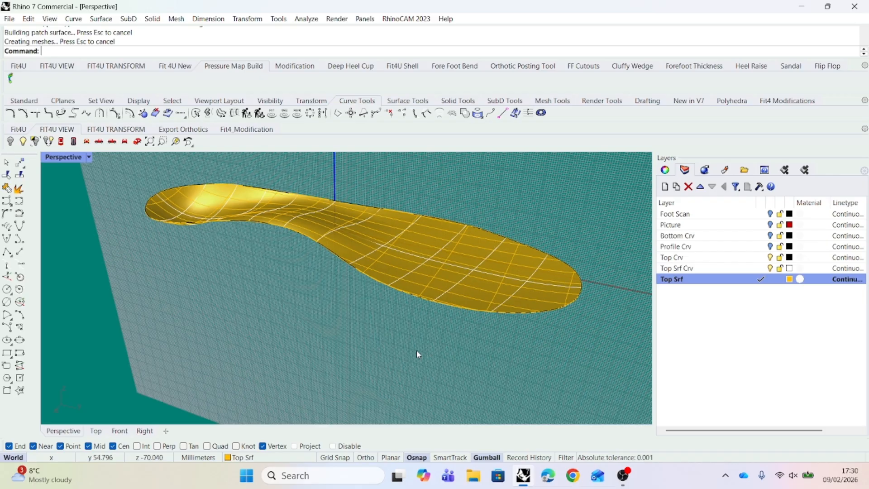
pyautogui.moveTo(413, 355)
pyautogui.mouseDown(button='right')
pyautogui.moveTo(438, 358)
pyautogui.moveTo(416, 356)
pyautogui.mouseUp(button='right')
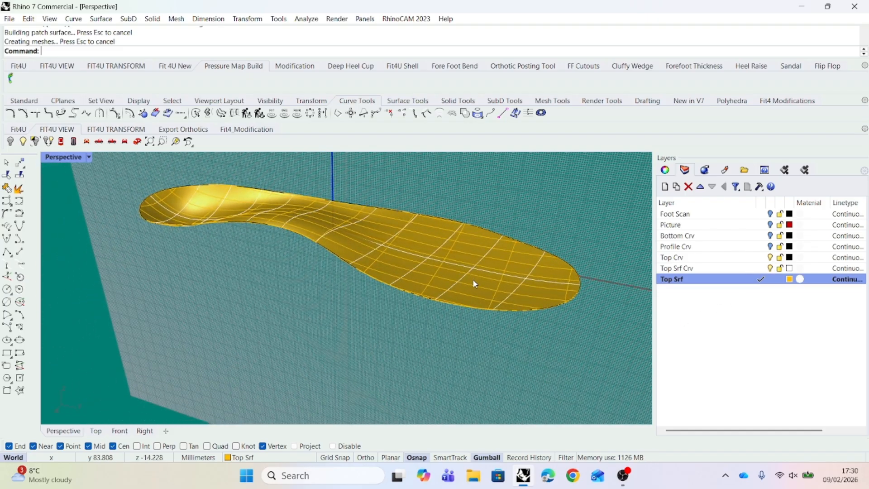
# - Hide the Top Srf Crv layer and show the Bottom Crv layer
pyautogui.click(770, 269)
pyautogui.moveTo(468, 351); pyautogui.dragTo(478, 334, button='right')
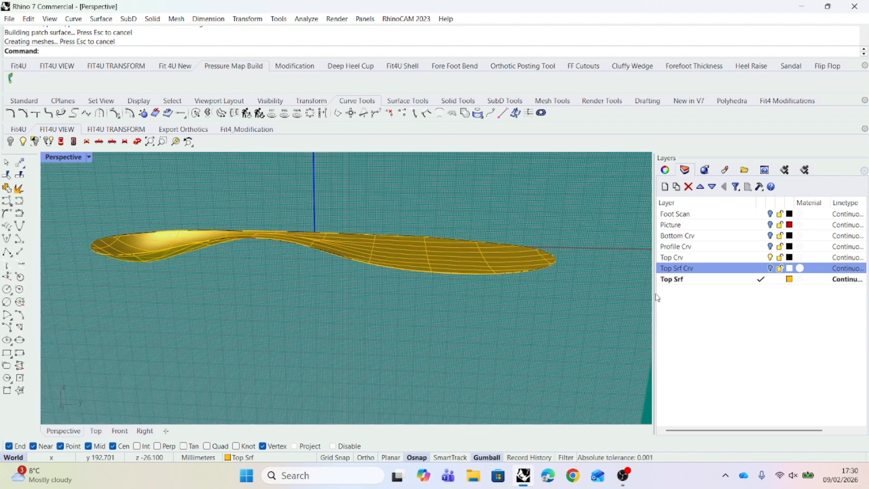
pyautogui.click(770, 236)
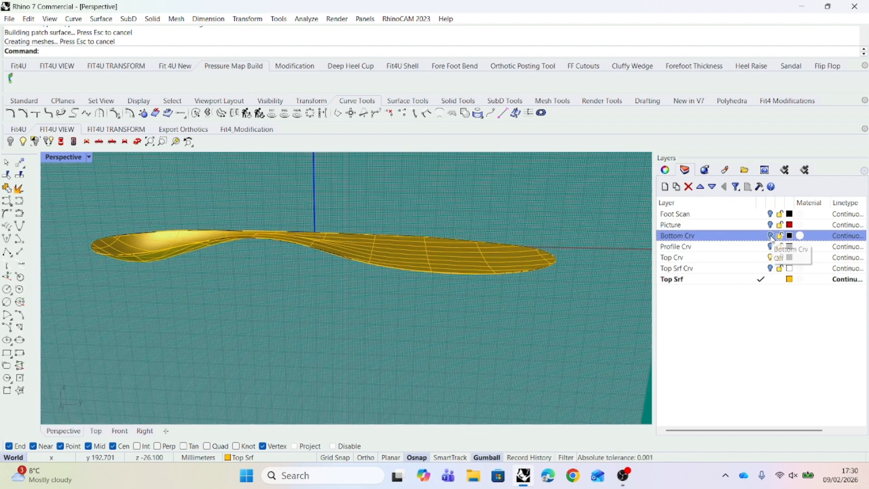
pyautogui.moveTo(444, 341); pyautogui.dragTo(446, 329, button='right')
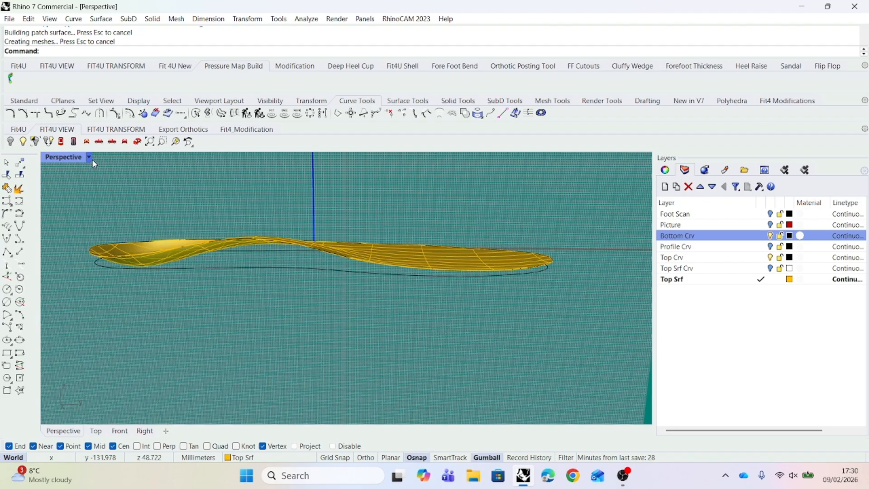
# - In the right side view, move the bottom outline curve straight down by 4 mm and check its clearance beneath the heel
pyautogui.click(98, 142)
pyautogui.moveTo(163, 326); pyautogui.dragTo(272, 287, button='right')
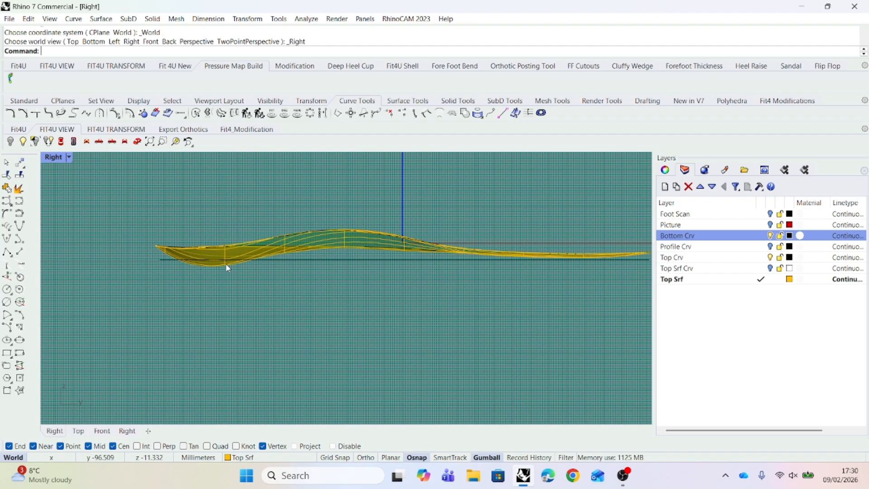
pyautogui.moveTo(279, 281); pyautogui.dragTo(235, 284, button='right')
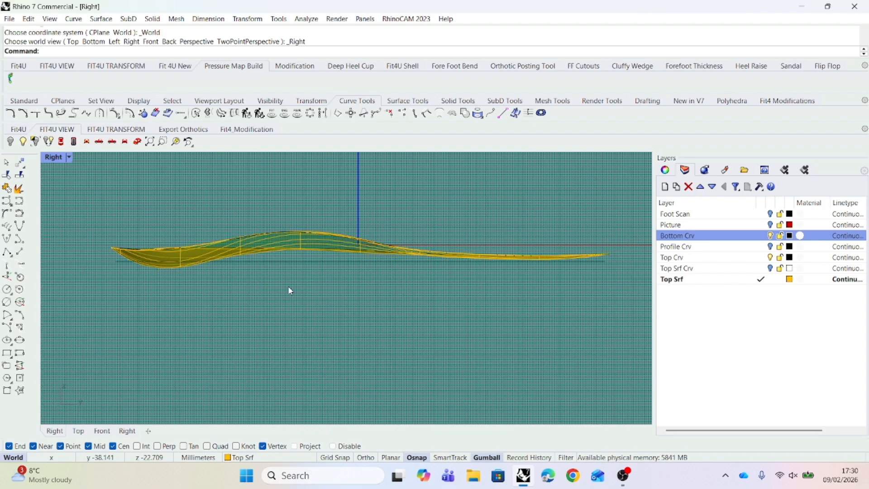
pyautogui.click(294, 262)
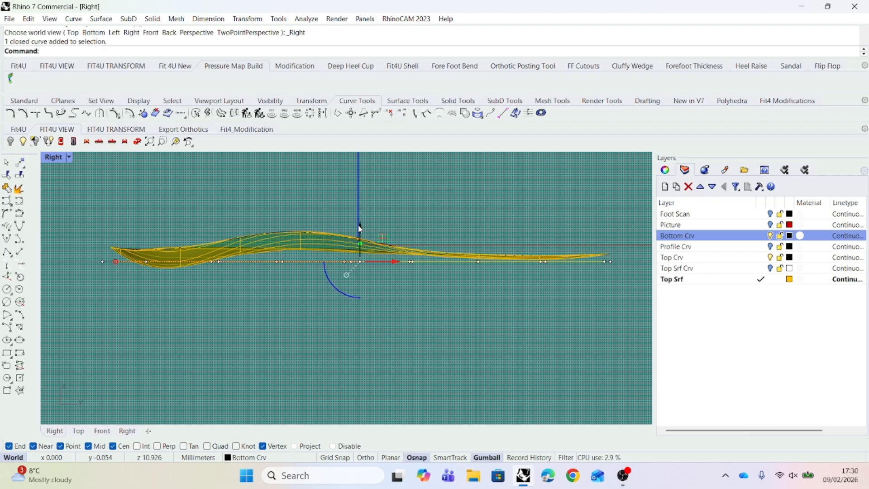
pyautogui.scroll(5, 184, 262)
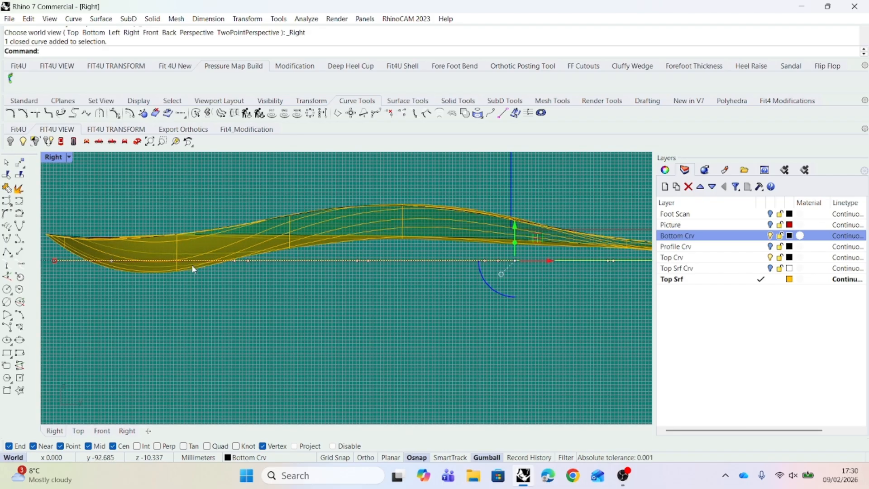
pyautogui.scroll(-3, 449, 280)
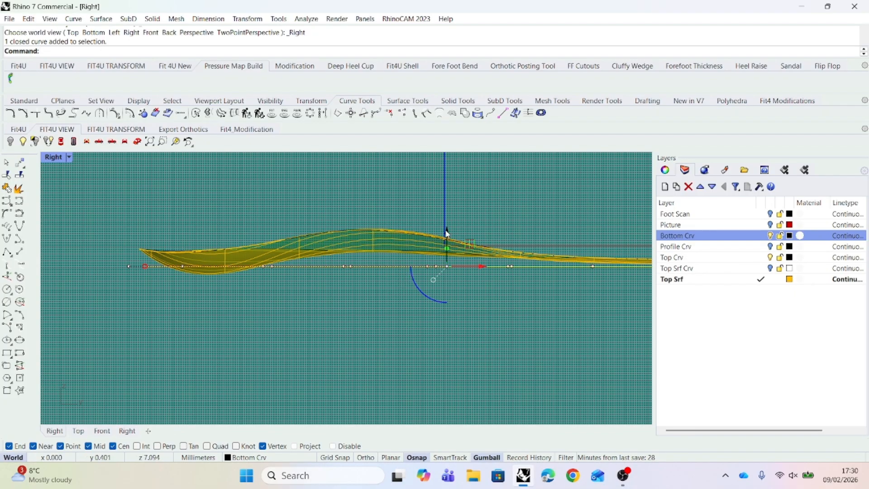
pyautogui.click(445, 233)
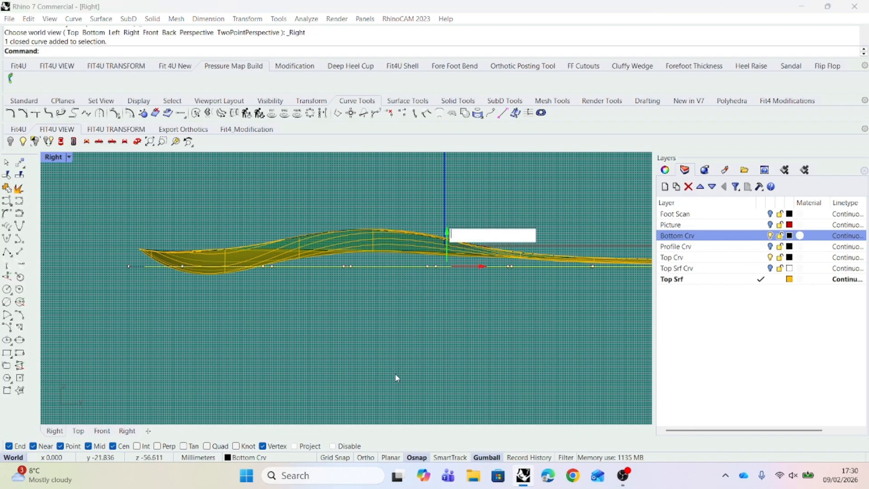
pyautogui.write('4')
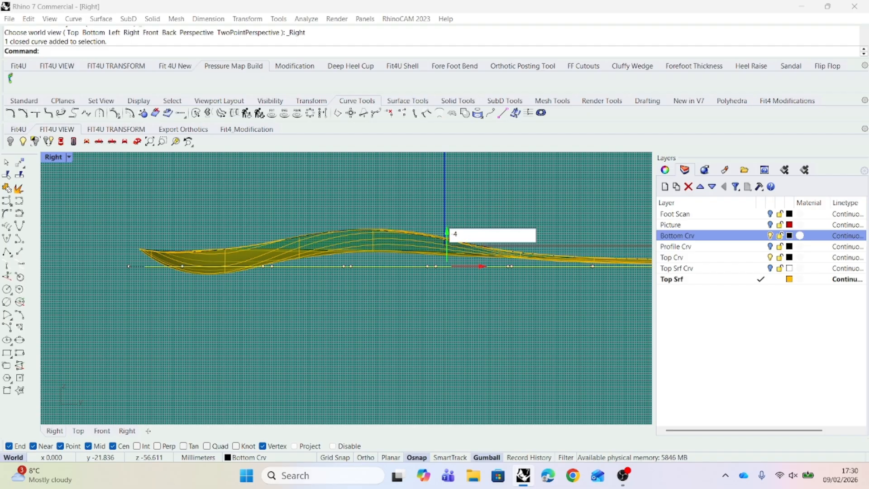
pyautogui.press('Return')
pyautogui.click(197, 299)
pyautogui.scroll(2, 209, 281)
pyautogui.scroll(2, 206, 278)
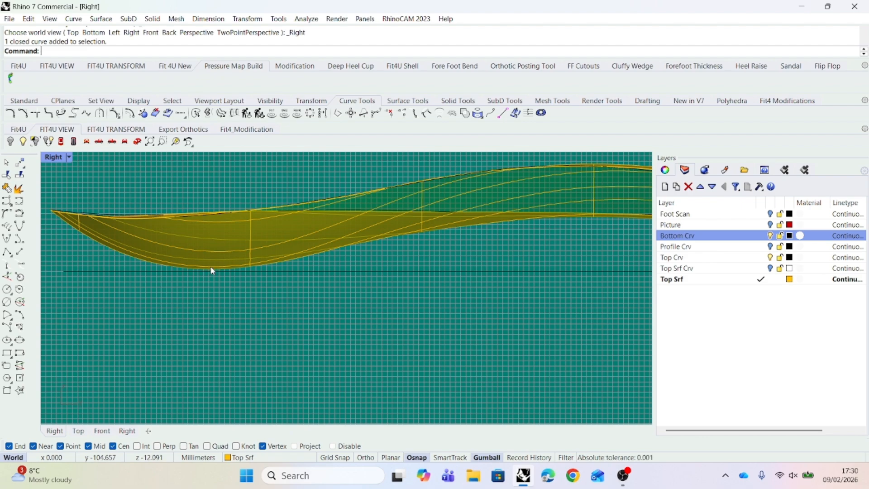
pyautogui.scroll(-3, 209, 272)
pyautogui.moveTo(241, 306); pyautogui.dragTo(204, 311, button='right')
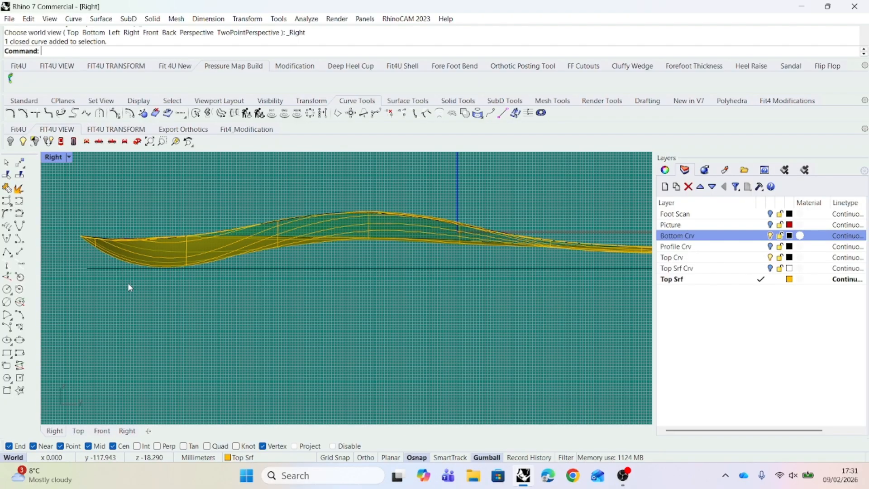
# - Create a new layer below Top Srf, name it Side Srf and make it the current layer
pyautogui.click(139, 143)
pyautogui.moveTo(305, 347); pyautogui.dragTo(244, 347, button='right')
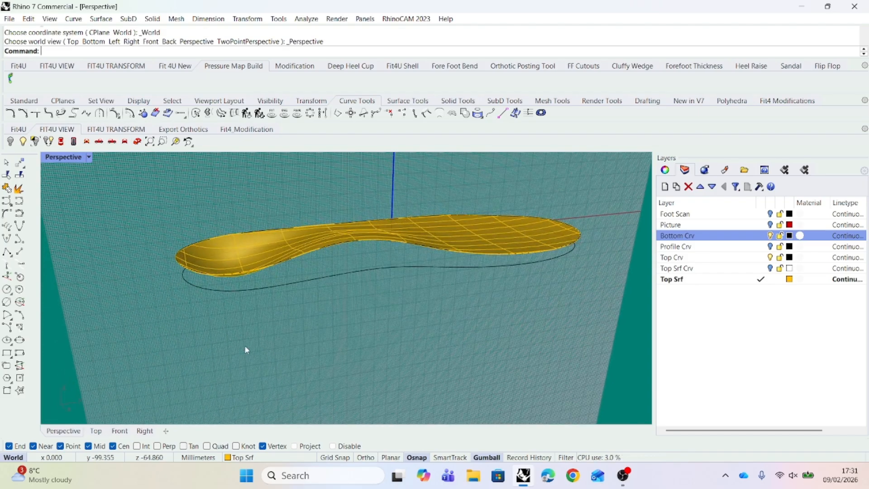
pyautogui.click(718, 280)
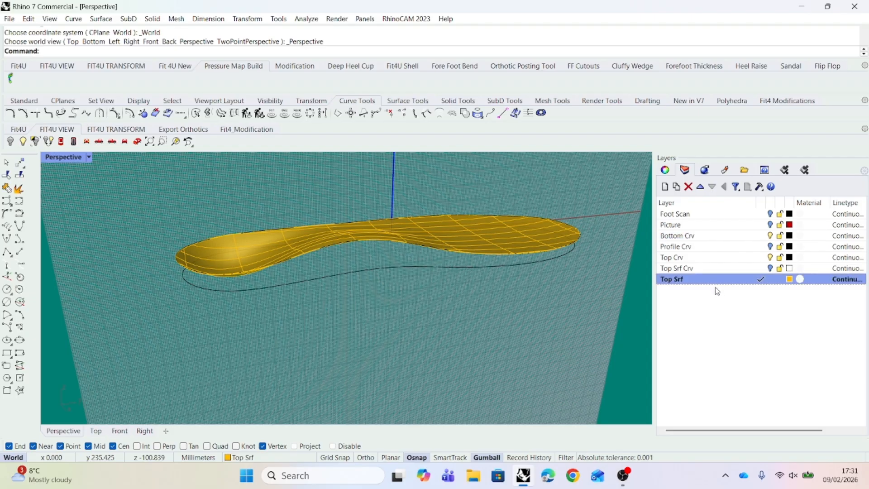
pyautogui.click(664, 186)
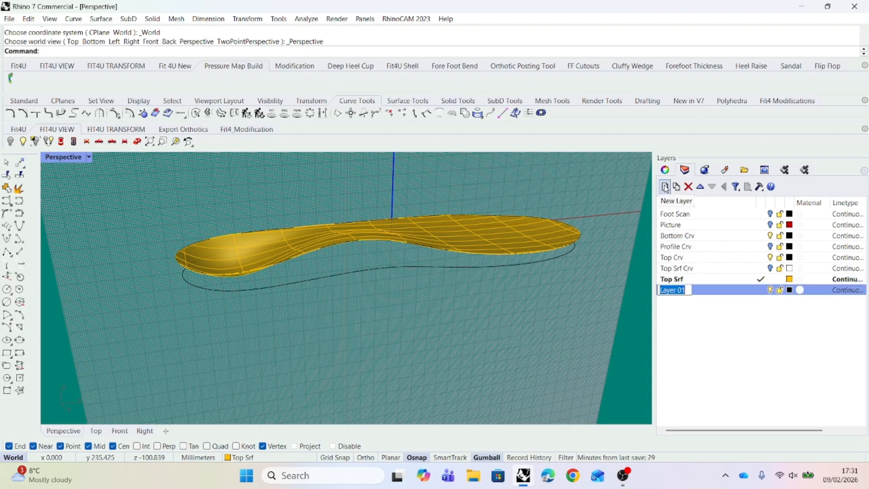
pyautogui.press('BackSpace')
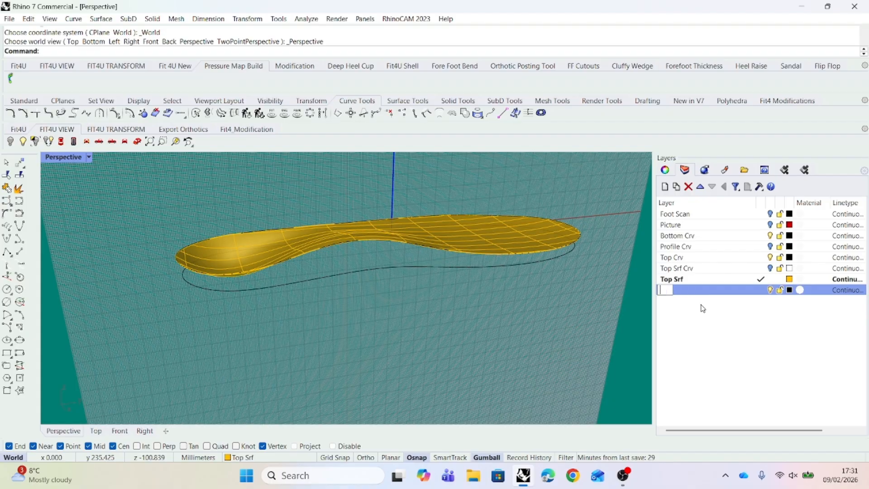
pyautogui.write('Side Srf')
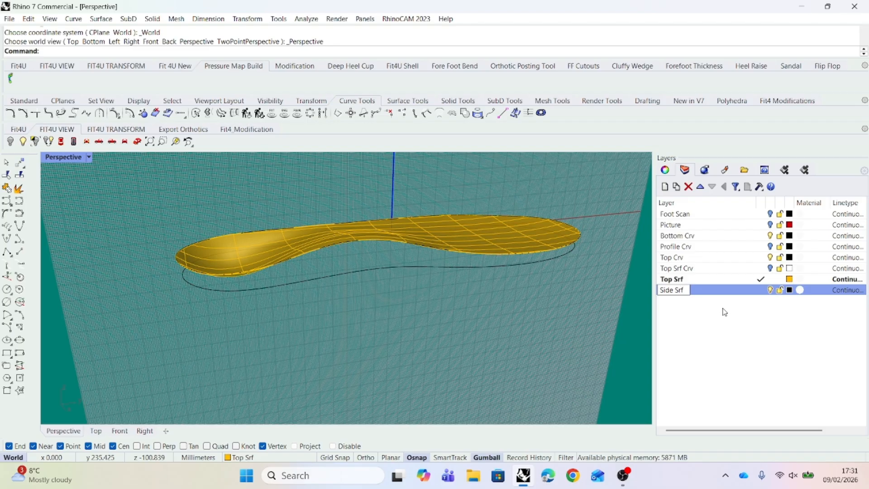
pyautogui.click(763, 290)
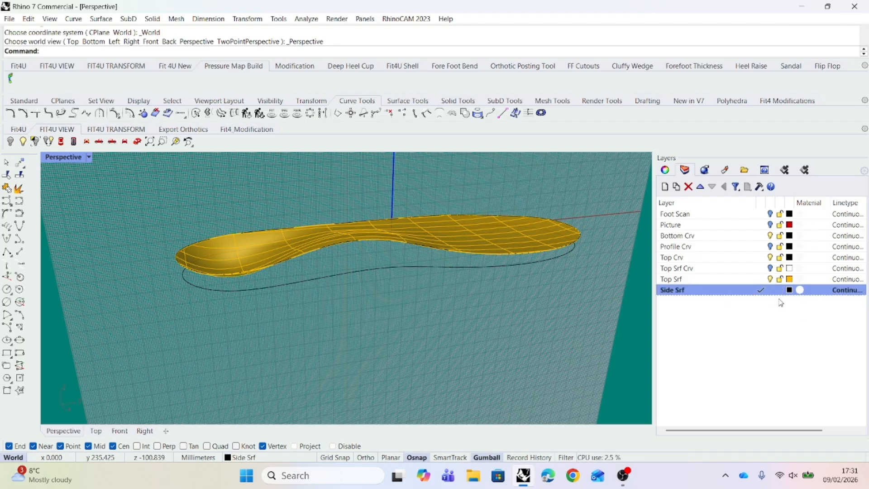
# - Set the Side Srf layer's color to gold (#FFBF00)
pyautogui.click(790, 291)
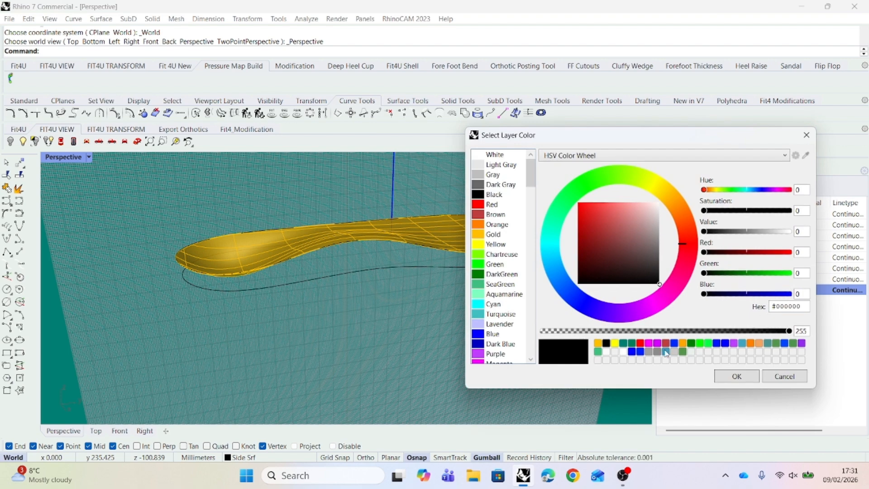
pyautogui.click(601, 343)
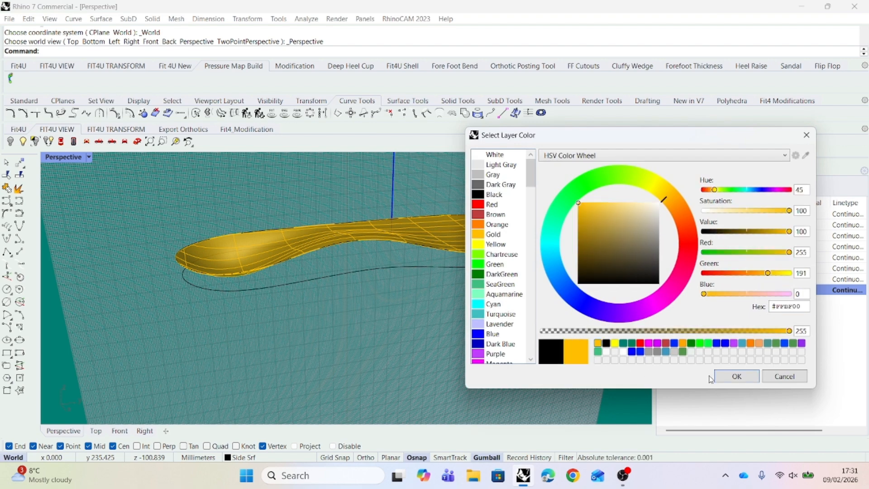
pyautogui.click(735, 376)
# - In the right side view, draw a straight control-point curve from the top surface's heel end down to the bottom outline's heel end
pyautogui.moveTo(443, 395); pyautogui.dragTo(389, 348, button='right')
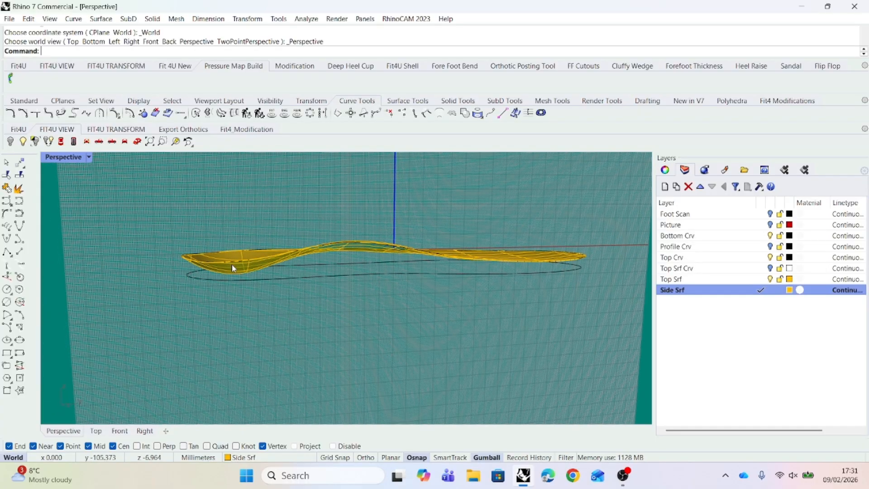
pyautogui.click(99, 142)
pyautogui.scroll(4, 205, 289)
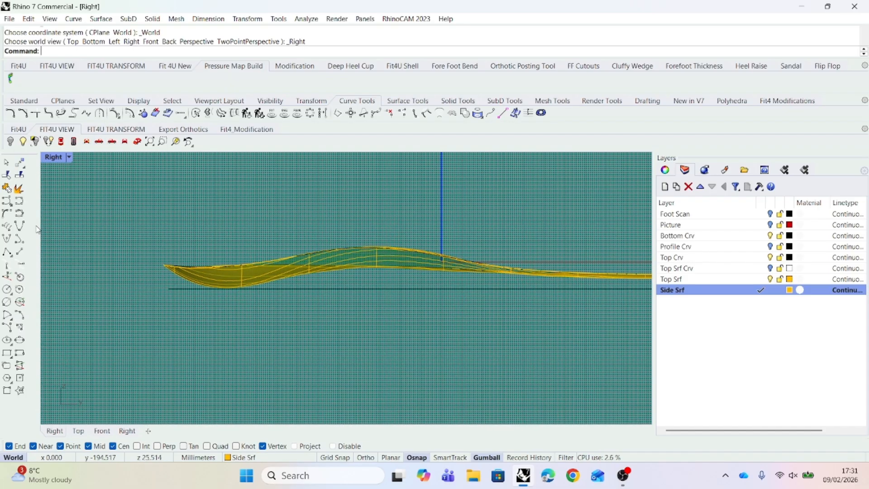
pyautogui.click(23, 100)
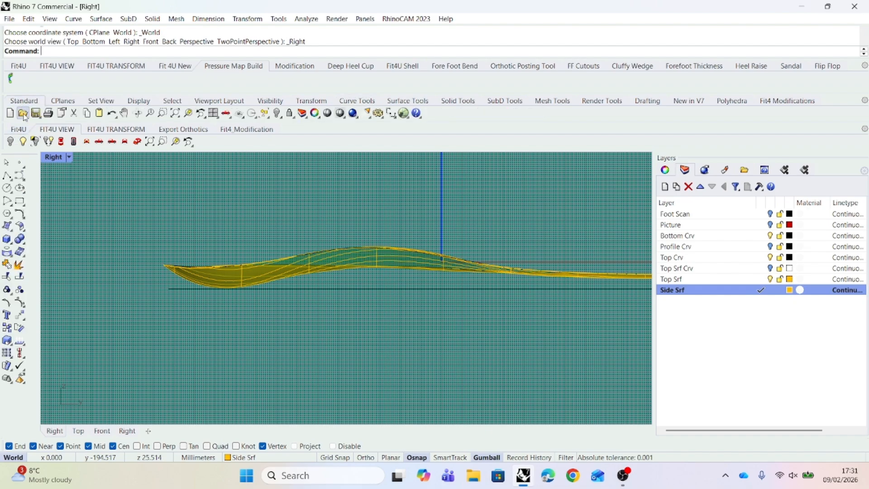
pyautogui.click(23, 181)
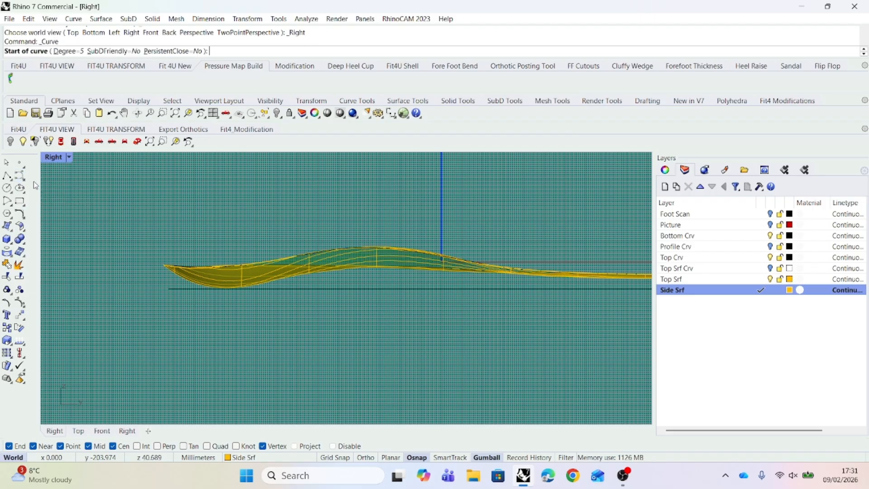
pyautogui.click(164, 265)
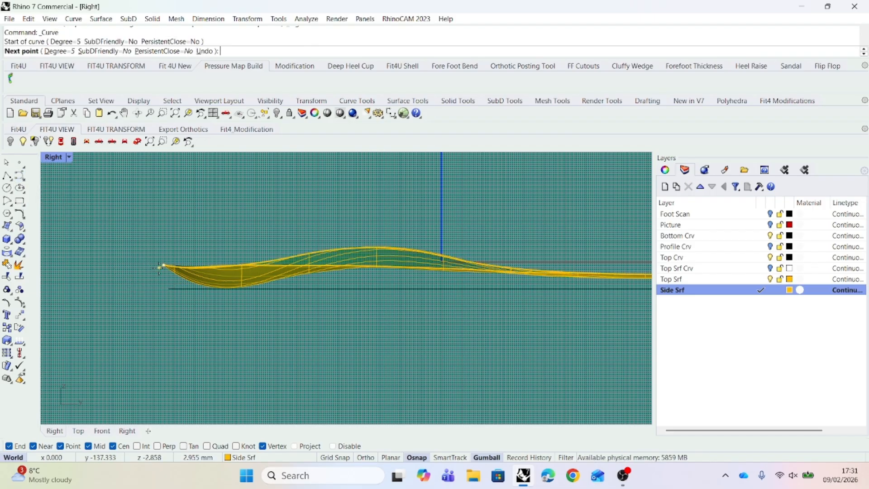
pyautogui.click(169, 289)
pyautogui.press('Return')
pyautogui.moveTo(229, 361); pyautogui.dragTo(185, 348, button='right')
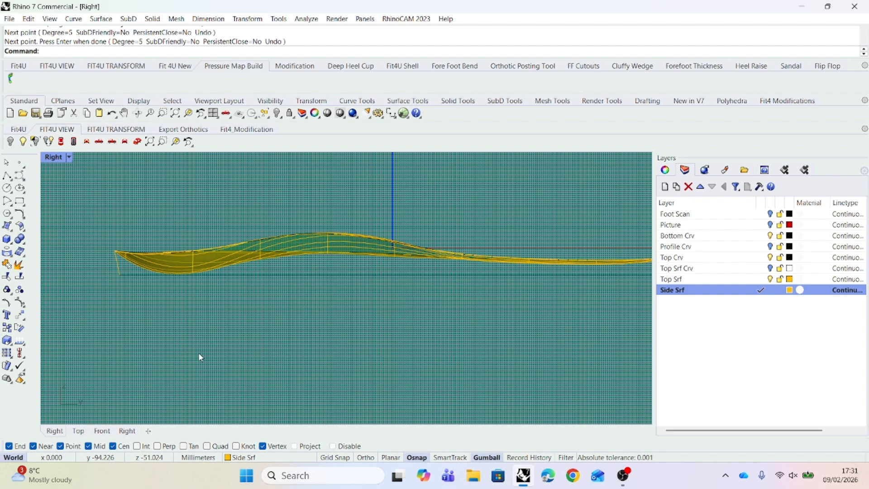
pyautogui.scroll(-1, 198, 352)
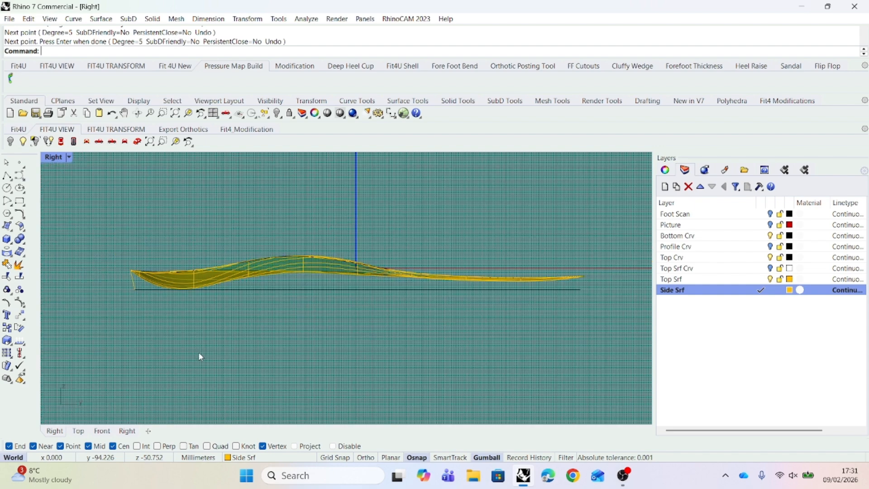
# - Create the side surface with a closed Sweep 2 Rails, using the top surface's edge and bottom outline as rails and the heel line as cross section
pyautogui.click(137, 141)
pyautogui.moveTo(268, 390); pyautogui.dragTo(208, 377, button='right')
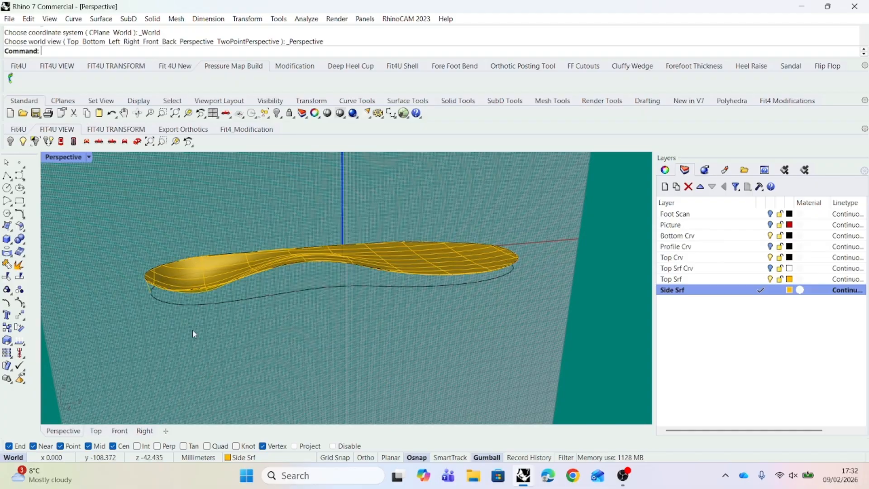
pyautogui.click(101, 19)
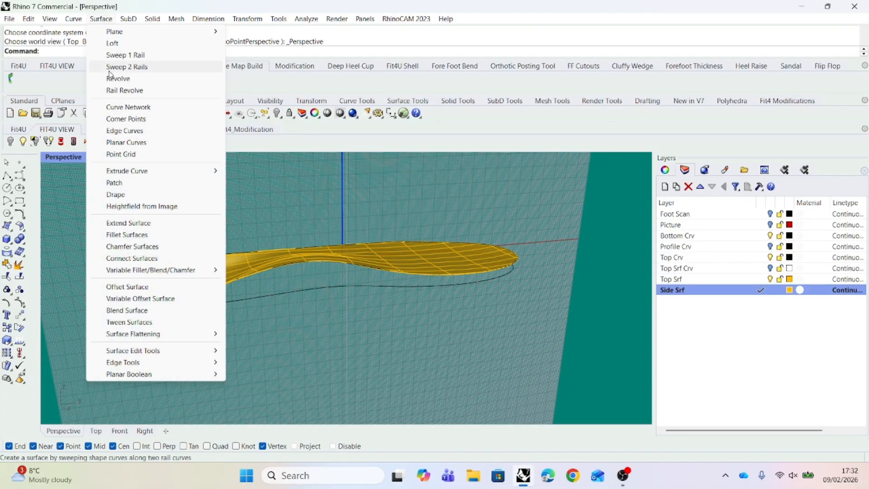
pyautogui.click(111, 66)
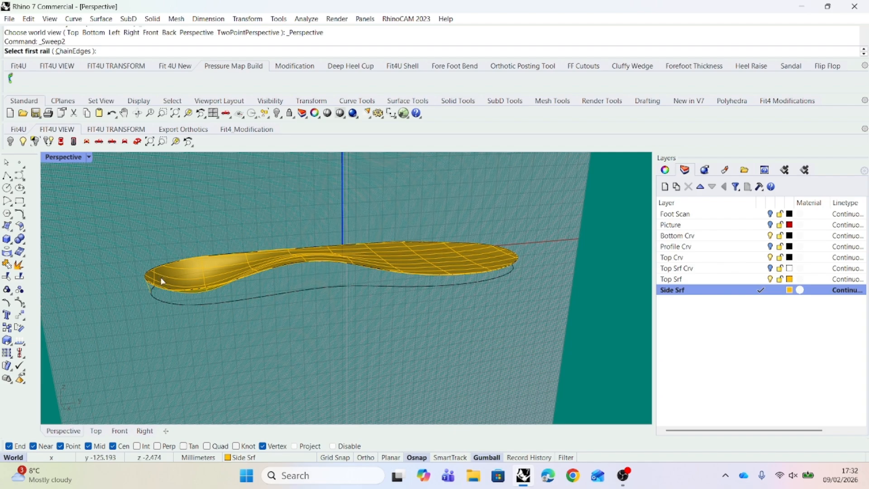
pyautogui.moveTo(214, 323); pyautogui.dragTo(249, 323, button='right')
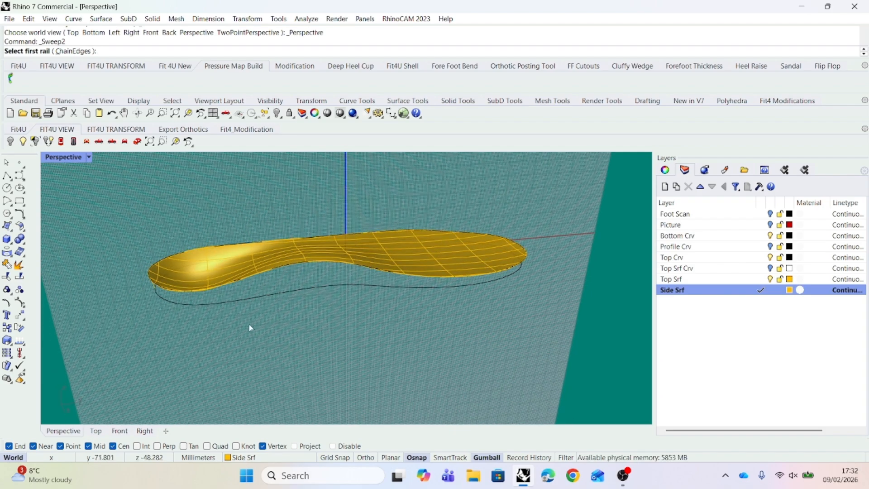
pyautogui.click(276, 266)
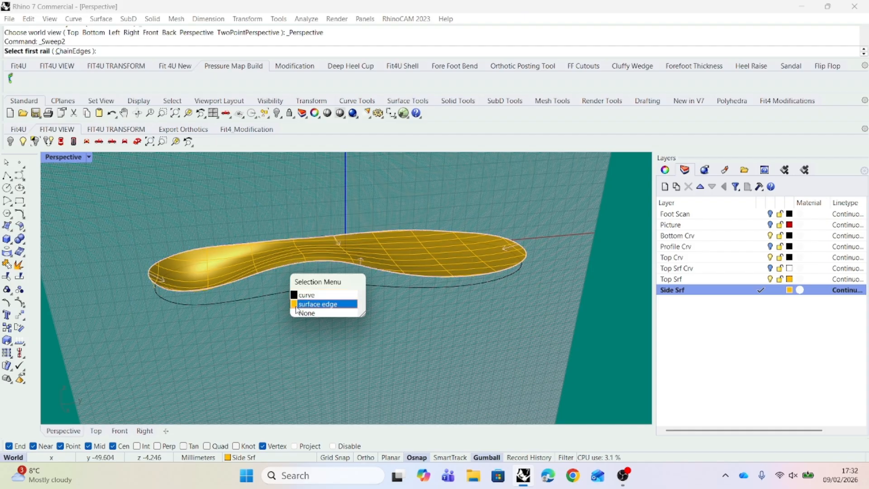
pyautogui.click(316, 304)
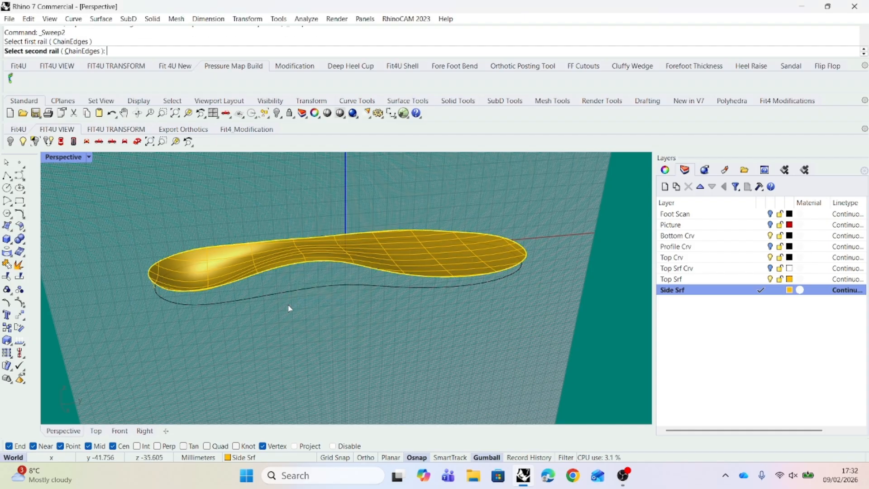
pyautogui.click(246, 298)
pyautogui.moveTo(243, 302)
pyautogui.mouseDown(button='right')
pyautogui.moveTo(229, 320)
pyautogui.moveTo(244, 295)
pyautogui.mouseUp(button='right')
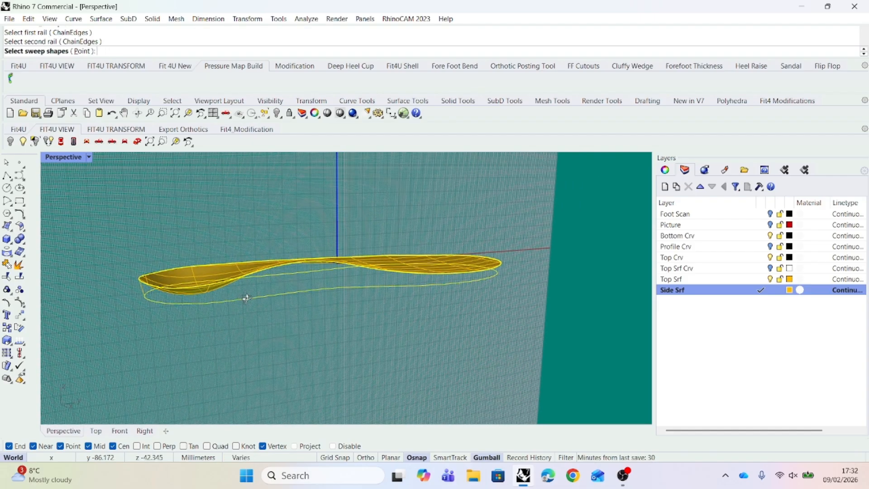
pyautogui.click(143, 291)
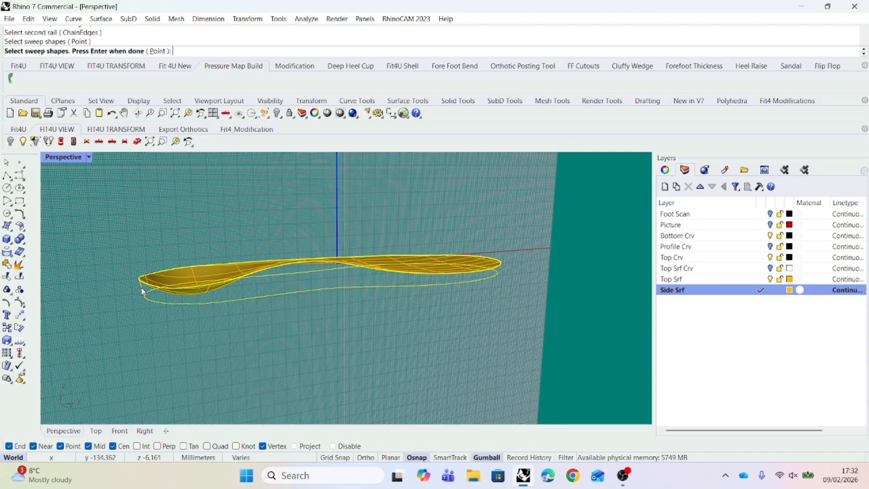
pyautogui.press('Return')
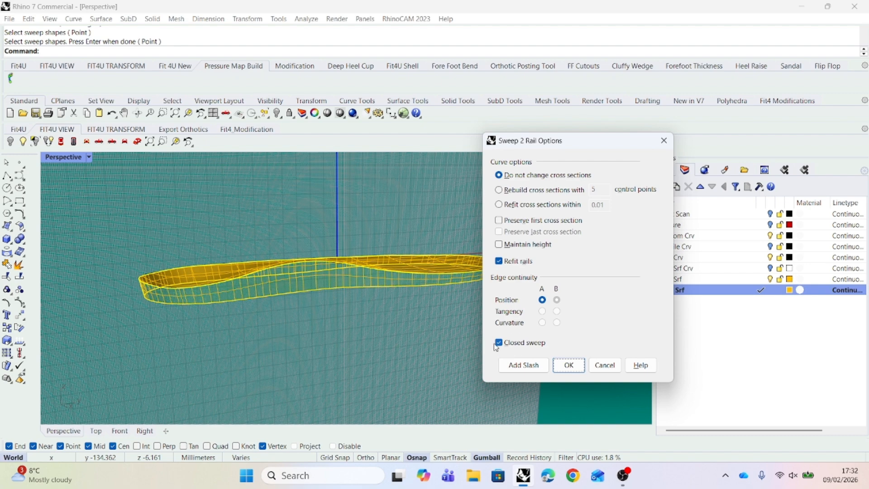
pyautogui.click(568, 365)
pyautogui.moveTo(562, 368); pyautogui.dragTo(388, 372, button='right')
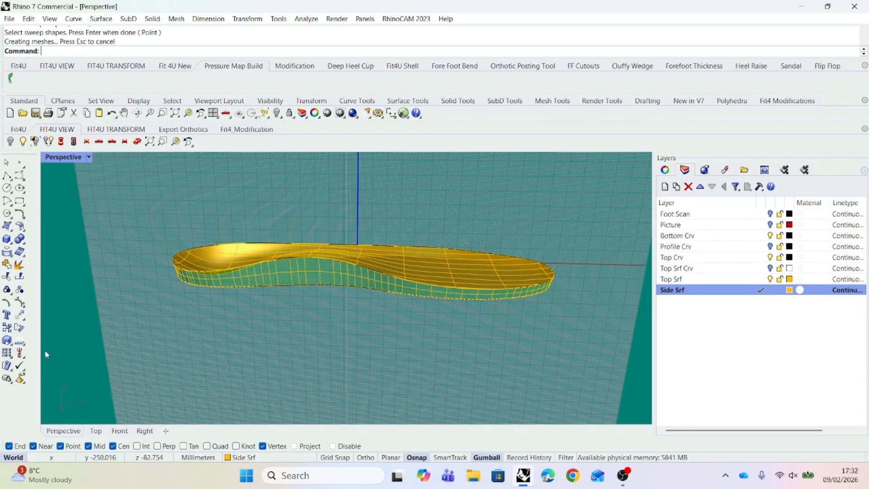
# - Flip the direction of the side surface so that its outer face points outward
pyautogui.rightClick(20, 341)
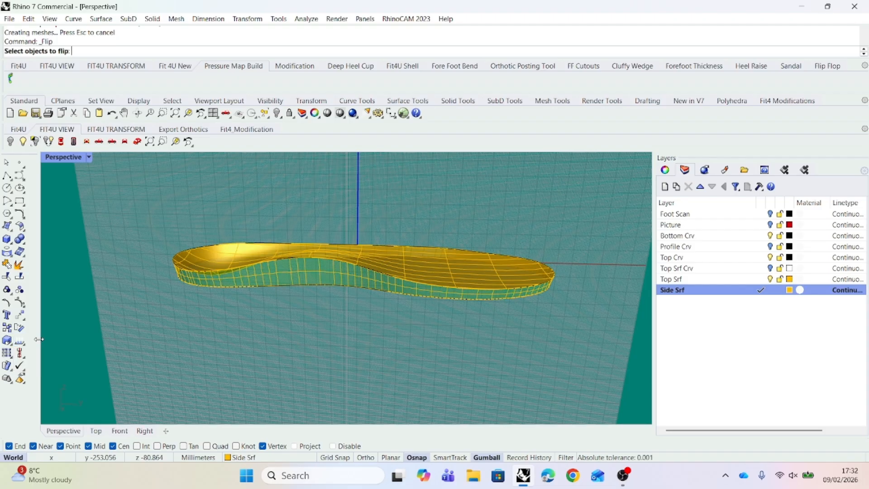
pyautogui.click(311, 279)
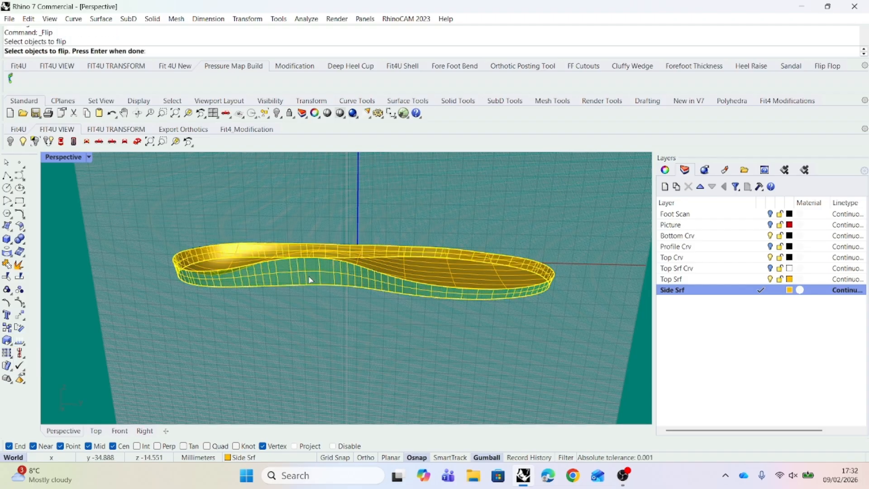
pyautogui.press('Return')
pyautogui.moveTo(316, 346); pyautogui.dragTo(351, 311, button='right')
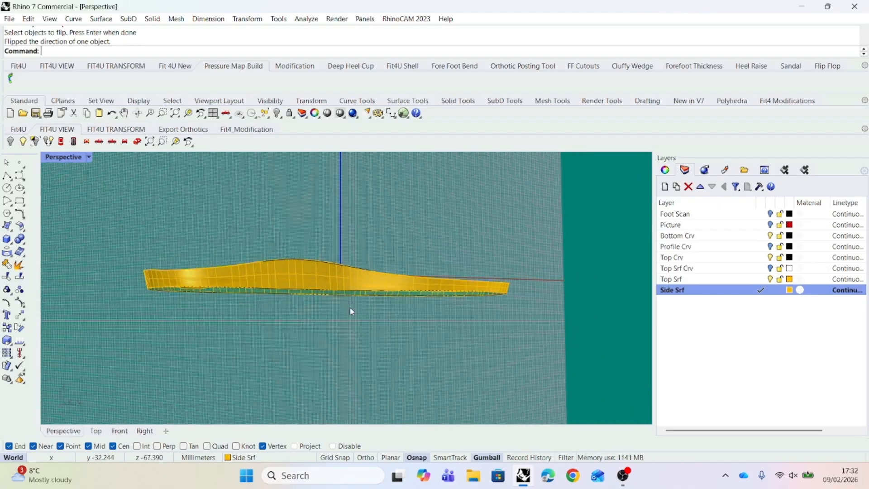
# - Create a new layer below Side Srf, name it Bottom Srf and make it the current layer
pyautogui.click(691, 291)
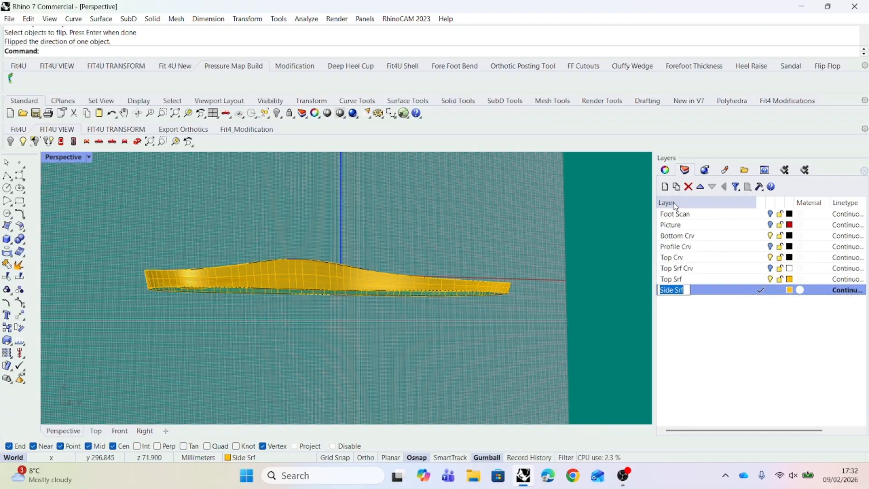
pyautogui.click(665, 187)
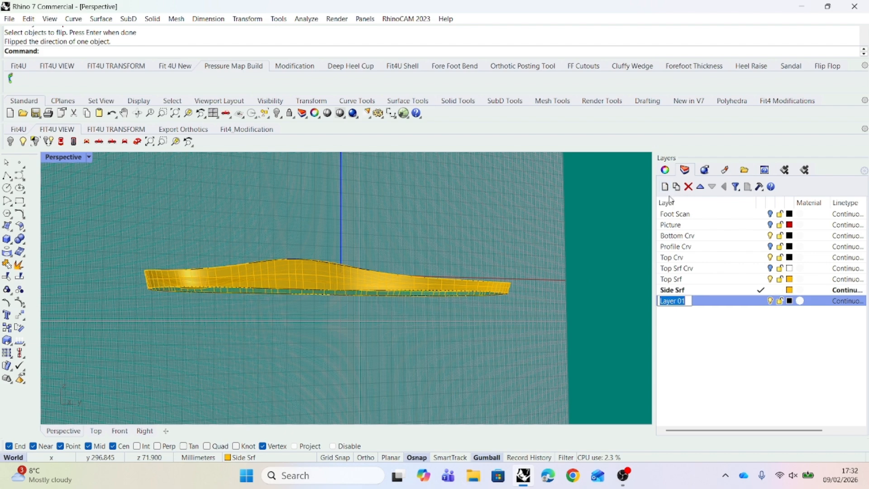
pyautogui.press('BackSpace')
pyautogui.write('Bottom Srf')
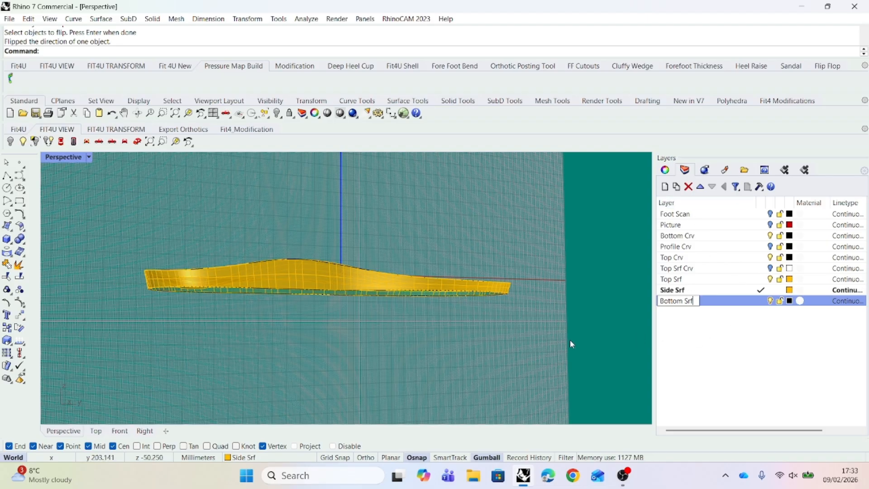
pyautogui.click(762, 303)
pyautogui.moveTo(625, 349); pyautogui.dragTo(475, 365, button='right')
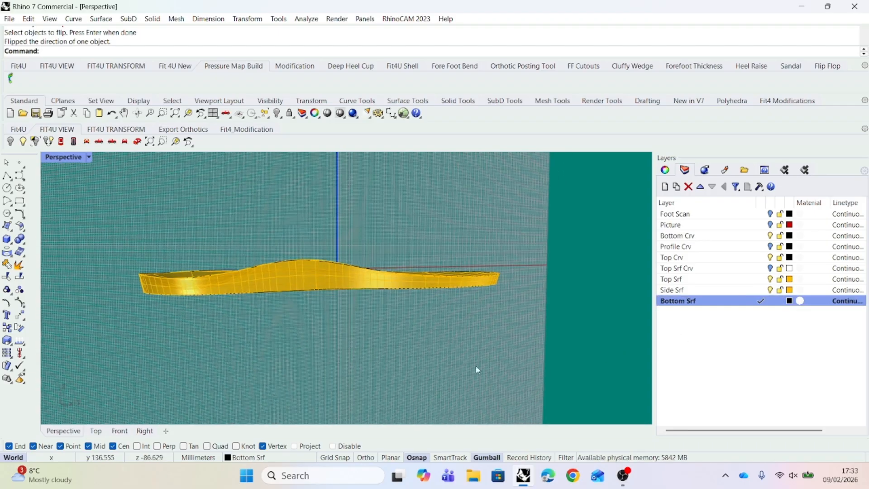
# - Close the insole's underside with a planar surface built from the lower edge of the side surface
pyautogui.click(103, 19)
pyautogui.moveTo(115, 33)
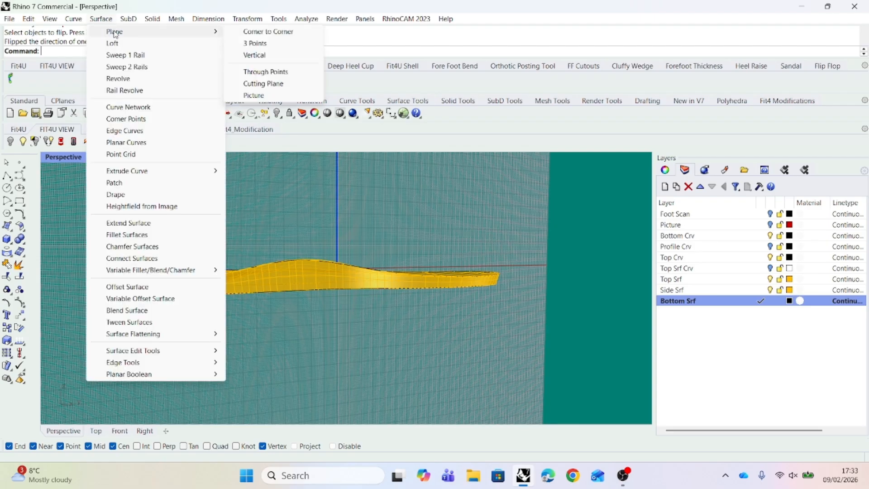
pyautogui.click(138, 143)
pyautogui.moveTo(178, 344); pyautogui.dragTo(190, 304, button='right')
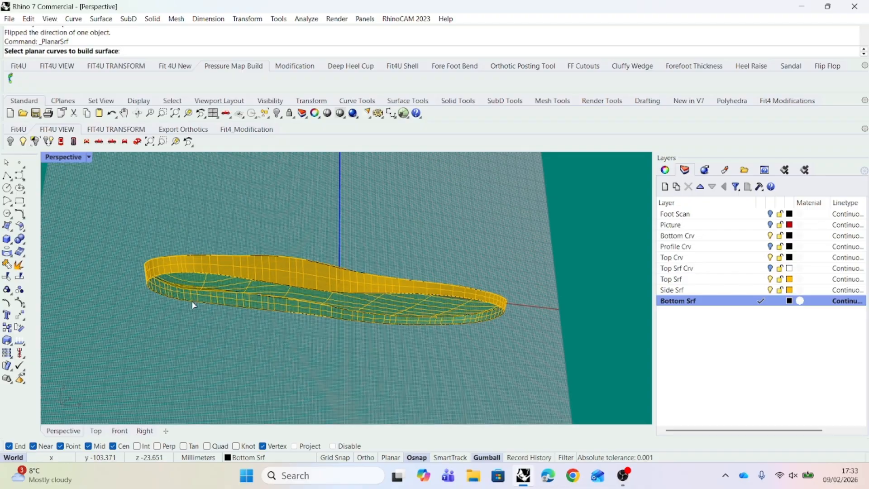
pyautogui.click(192, 301)
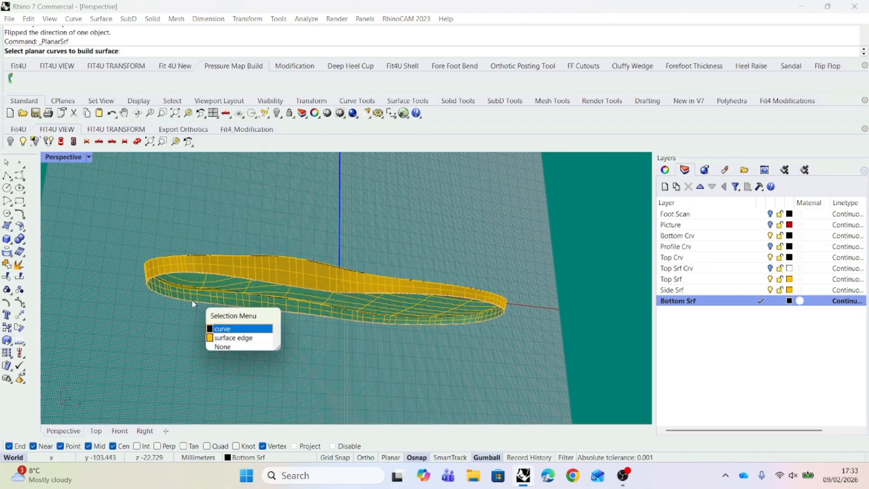
pyautogui.click(212, 339)
pyautogui.press('Return')
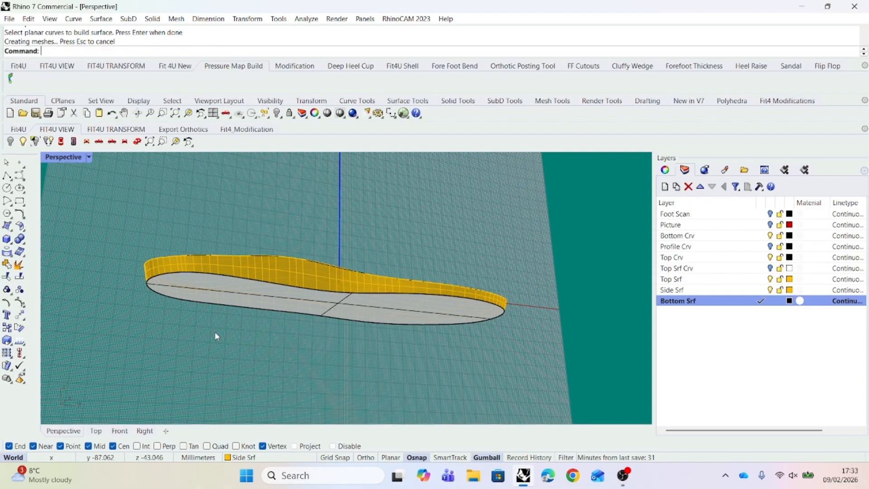
pyautogui.moveTo(262, 344); pyautogui.dragTo(285, 407, button='right')
pyautogui.moveTo(341, 358); pyautogui.dragTo(416, 301, button='right')
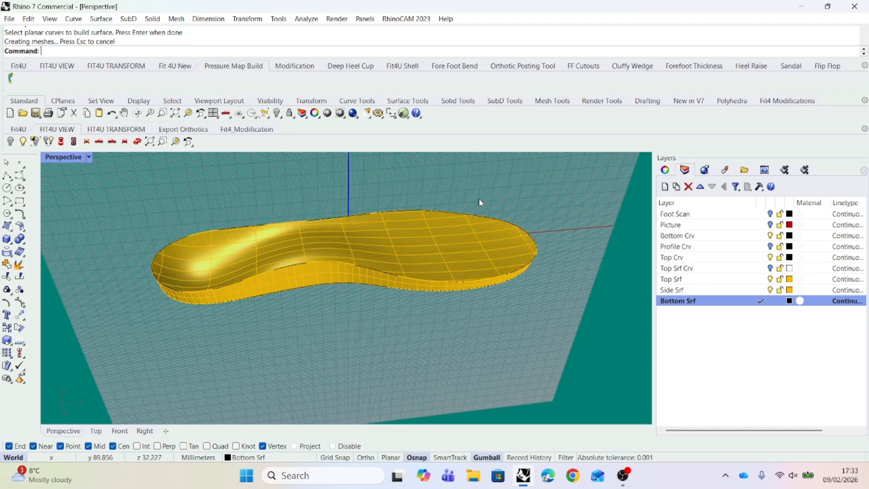
# - Join the top, side and bottom surfaces of the insole into one closed polysurface
pyautogui.moveTo(566, 185); pyautogui.dragTo(114, 333)
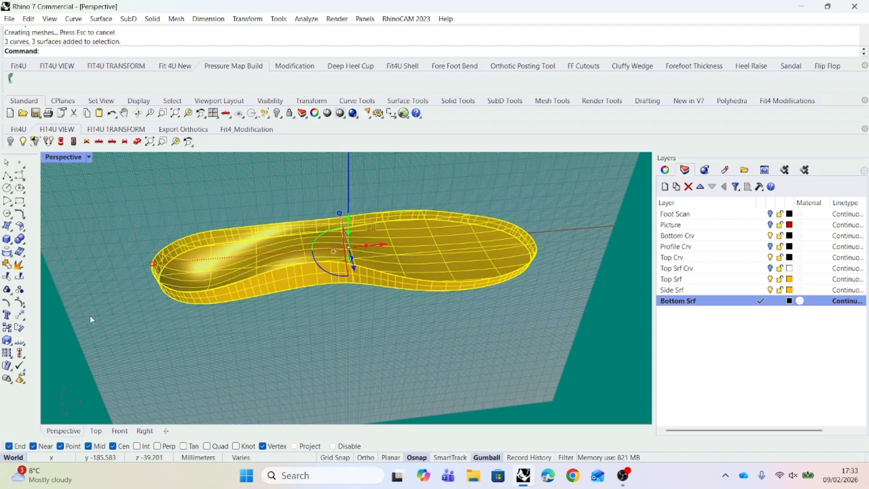
pyautogui.click(7, 266)
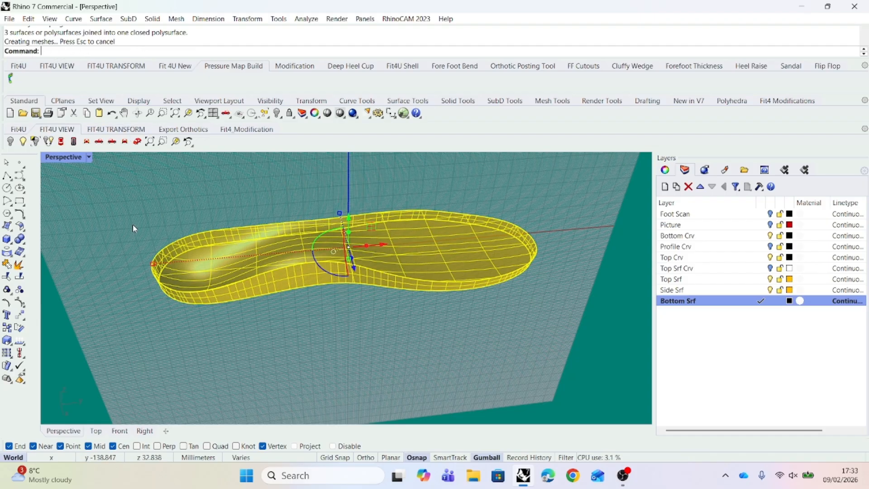
pyautogui.click(236, 349)
pyautogui.moveTo(236, 349); pyautogui.dragTo(358, 284, button='right')
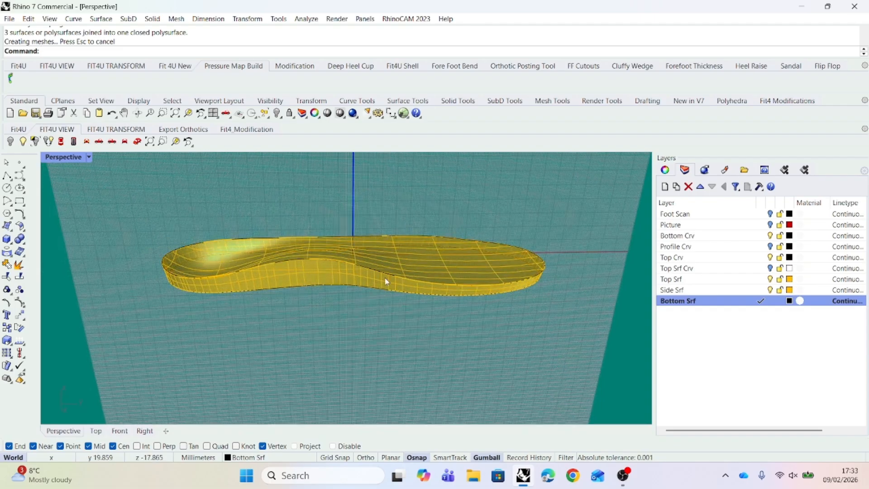
# - Select the joined insole to check that it is a single body, and inspect it in perspective and from above
pyautogui.click(444, 260)
pyautogui.moveTo(443, 260); pyautogui.dragTo(455, 366, button='right')
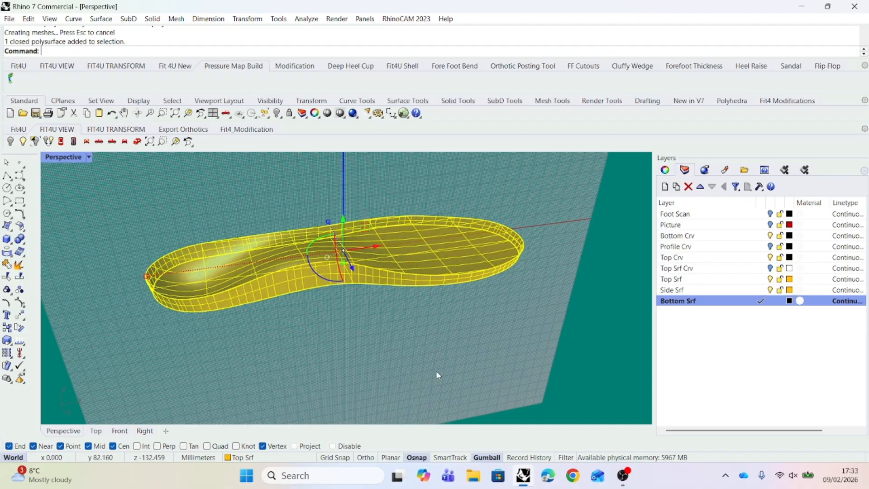
pyautogui.click(436, 368)
pyautogui.moveTo(436, 367); pyautogui.dragTo(427, 302, button='right')
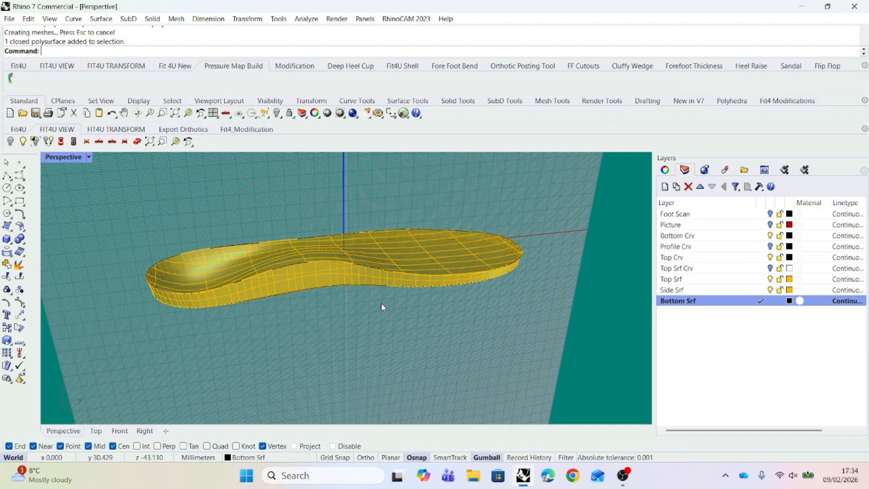
pyautogui.click(60, 142)
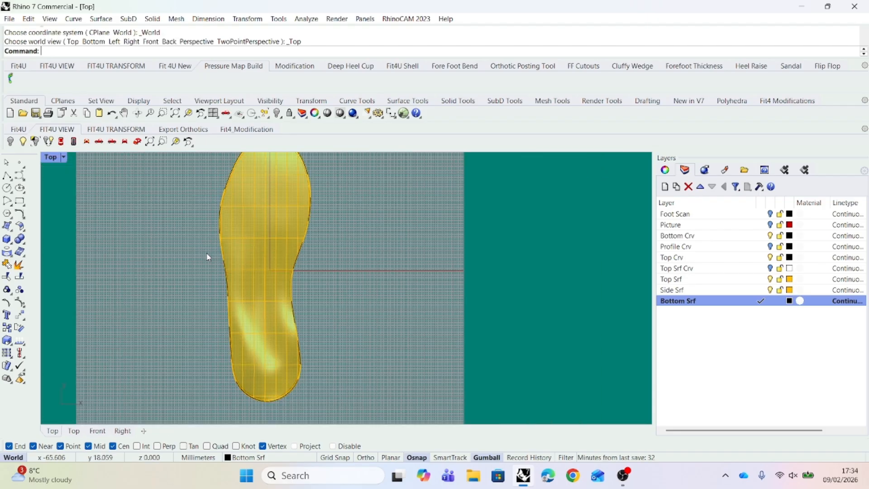
# - Create a layer named Met Dome below Bottom Srf, colour it blue (#0005FF) and make it the current layer
pyautogui.scroll(-2, 208, 257)
pyautogui.moveTo(305, 270); pyautogui.dragTo(501, 265, button='right')
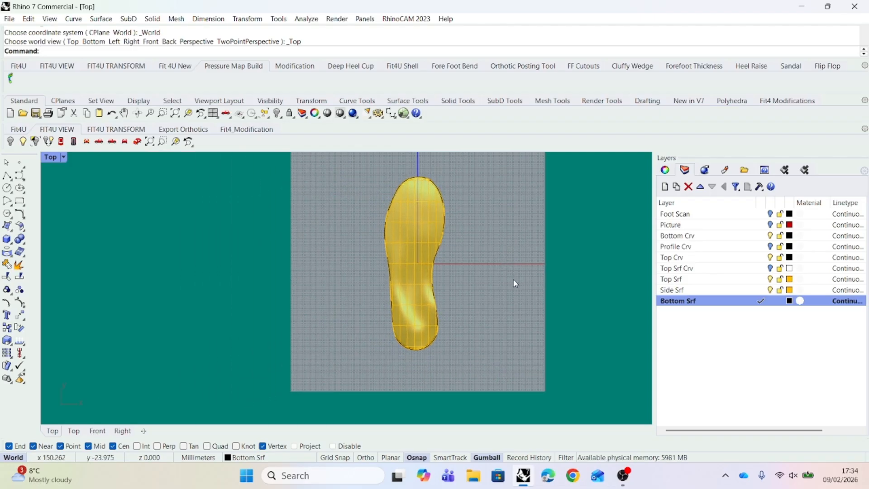
pyautogui.click(669, 191)
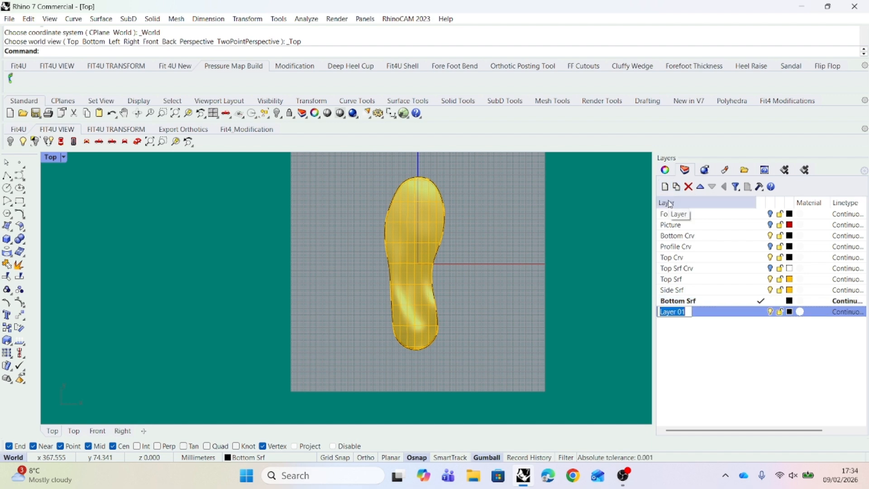
pyautogui.write('Met Dome')
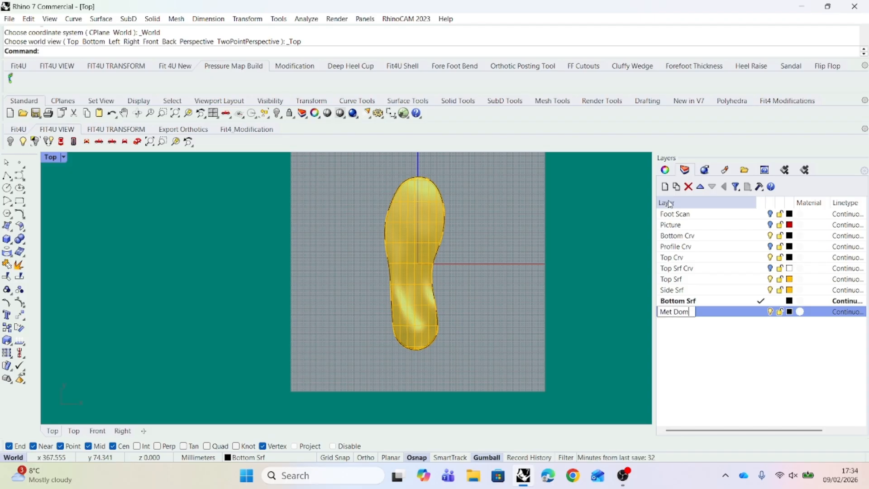
pyautogui.click(790, 312)
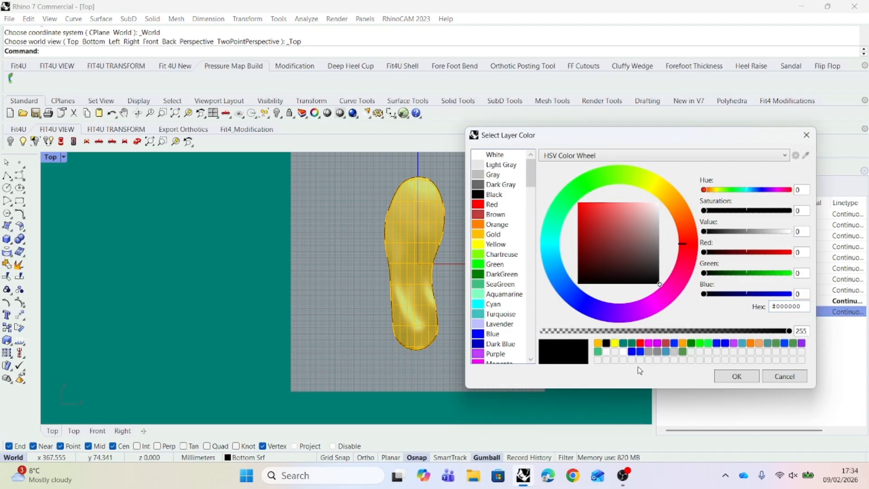
pyautogui.click(632, 352)
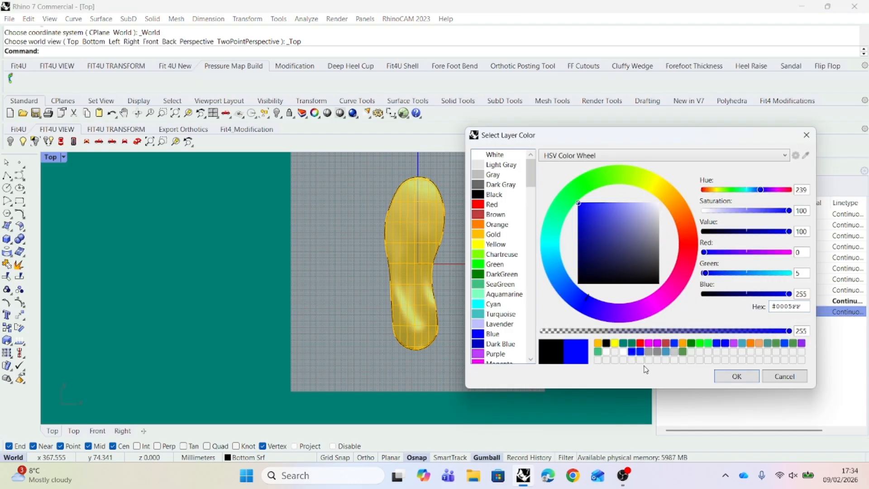
pyautogui.click(732, 377)
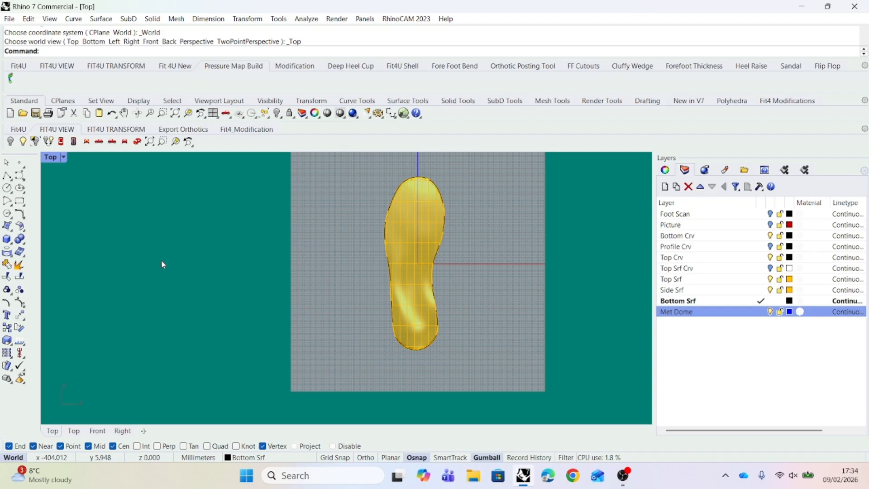
pyautogui.click(761, 312)
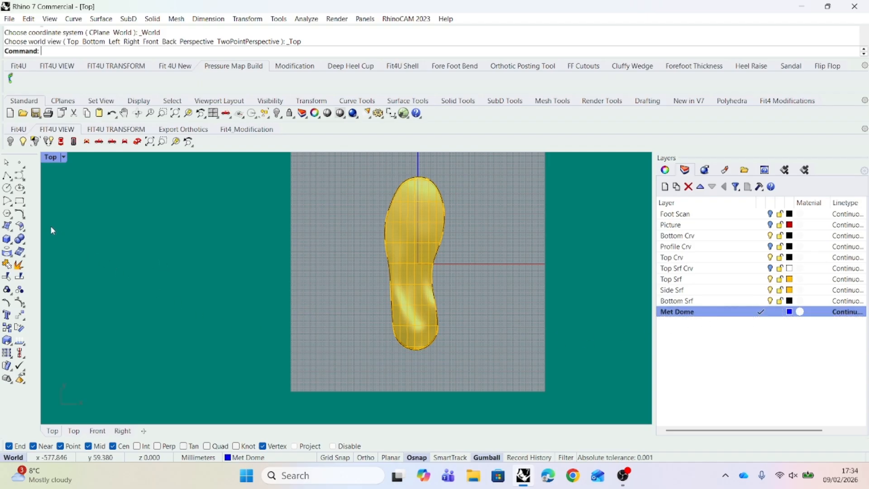
# - Draw a closed teardrop-shaped interpolated curve in the empty area beside the insole, with its narrow end towards the heel
pyautogui.click(20, 177)
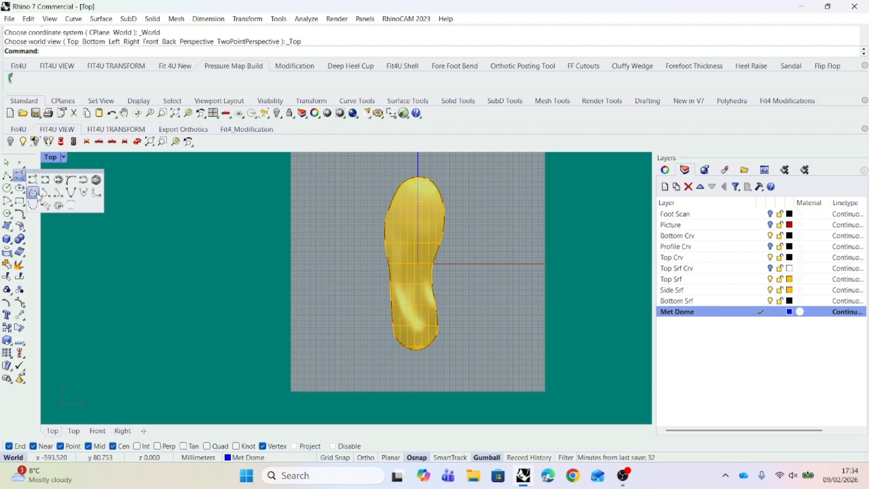
pyautogui.click(45, 181)
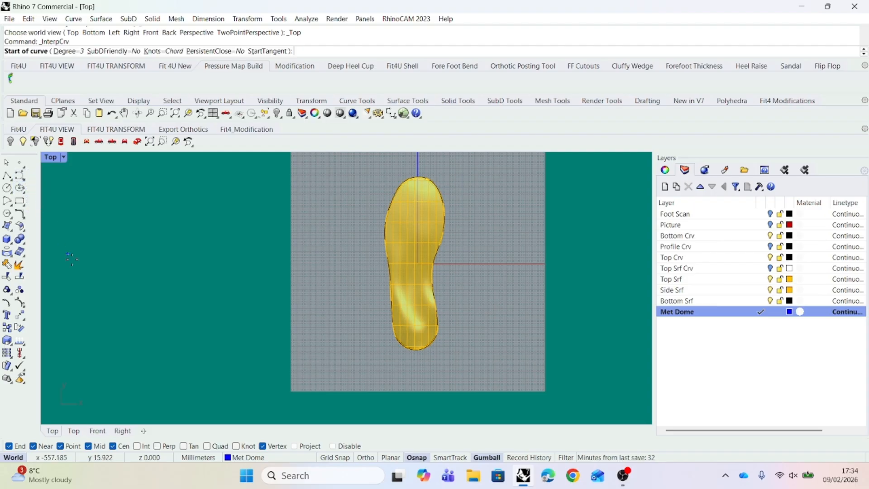
pyautogui.click(155, 333)
pyautogui.click(135, 298)
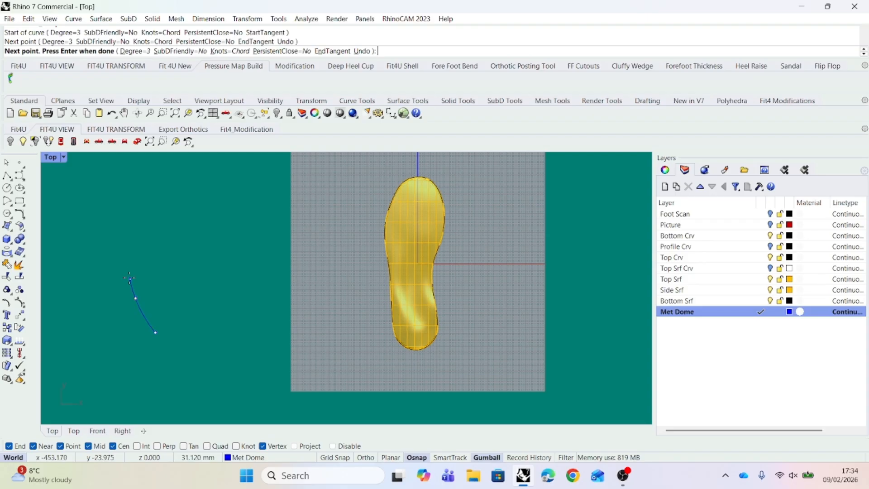
pyautogui.click(132, 251)
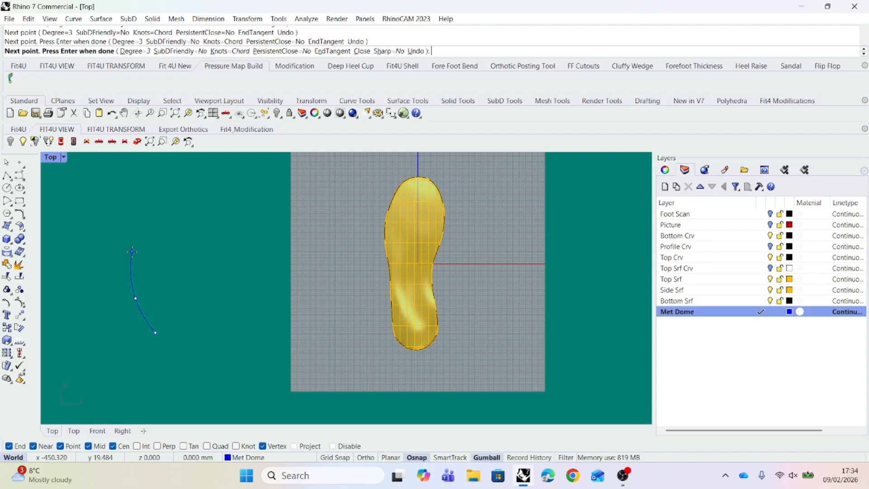
pyautogui.click(180, 238)
pyautogui.click(204, 239)
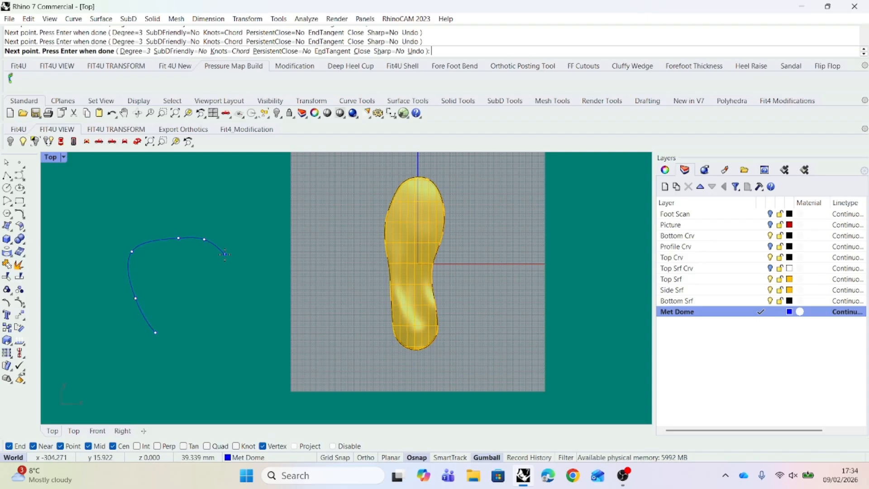
pyautogui.click(218, 265)
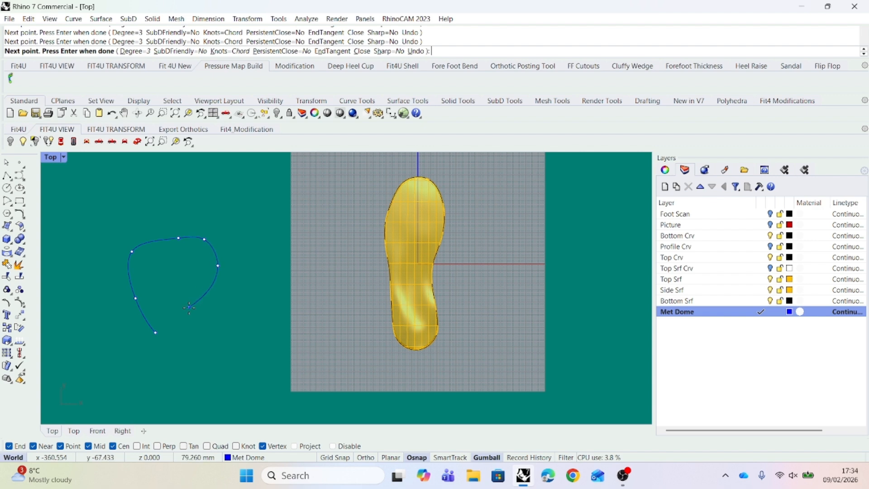
pyautogui.click(190, 311)
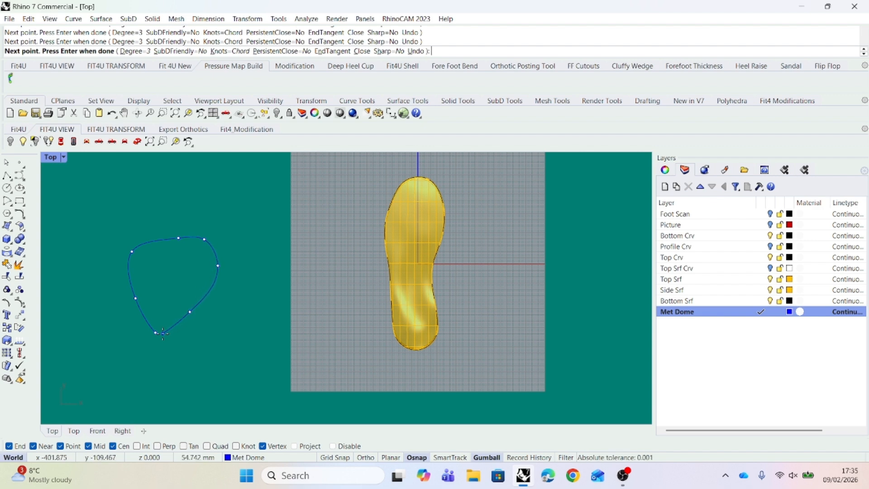
pyautogui.click(159, 334)
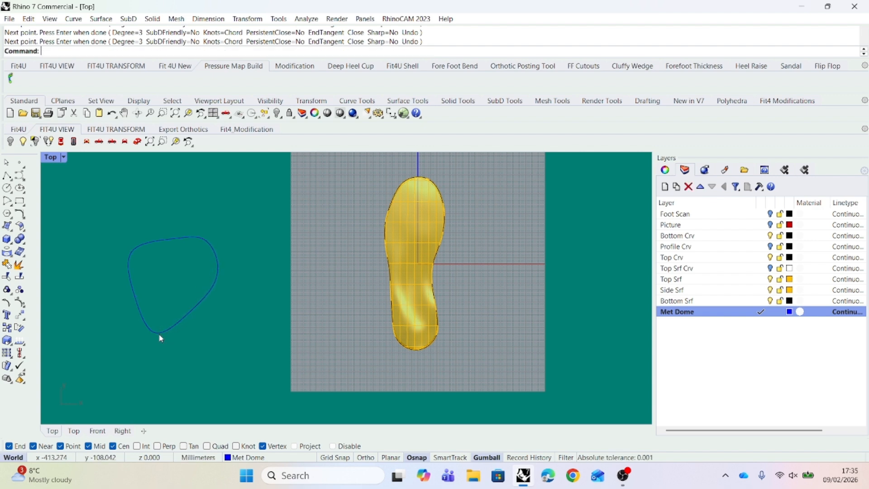
# - Reshape the teardrop curve by moving its control points, rounding the broad front end outward and pulling the side nearest the insole inward
pyautogui.click(163, 241)
pyautogui.click(173, 242)
pyautogui.moveTo(190, 225); pyautogui.dragTo(186, 203)
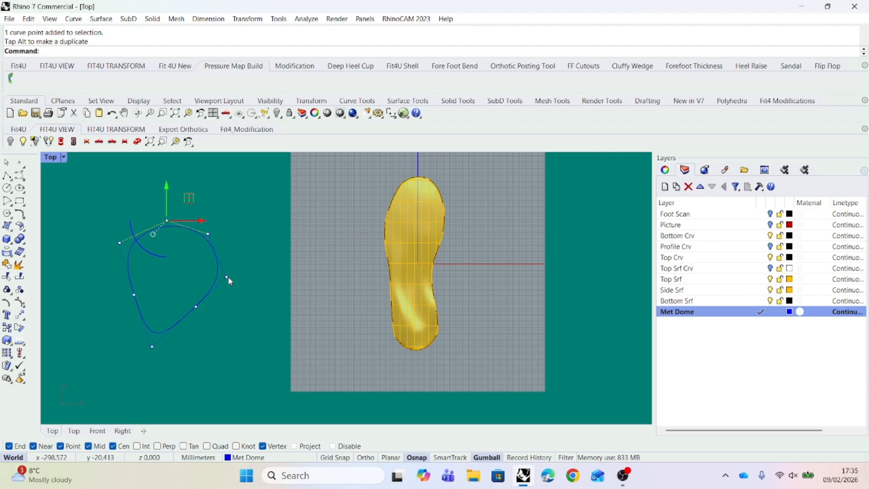
pyautogui.click(228, 278)
pyautogui.moveTo(247, 261); pyautogui.dragTo(229, 261)
pyautogui.click(134, 295)
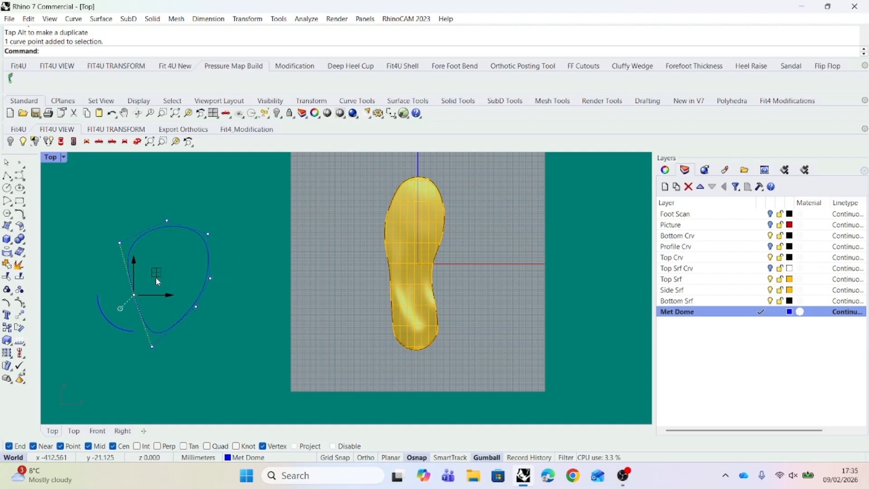
pyautogui.moveTo(157, 276); pyautogui.dragTo(152, 274)
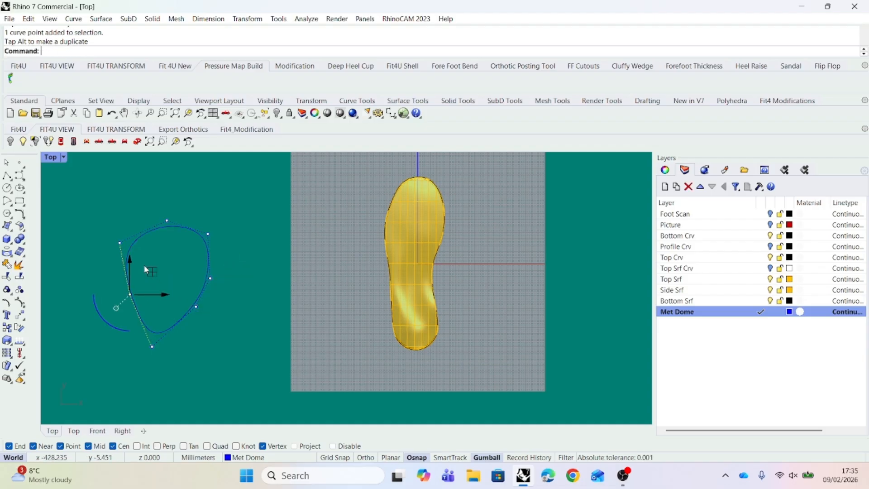
pyautogui.click(118, 243)
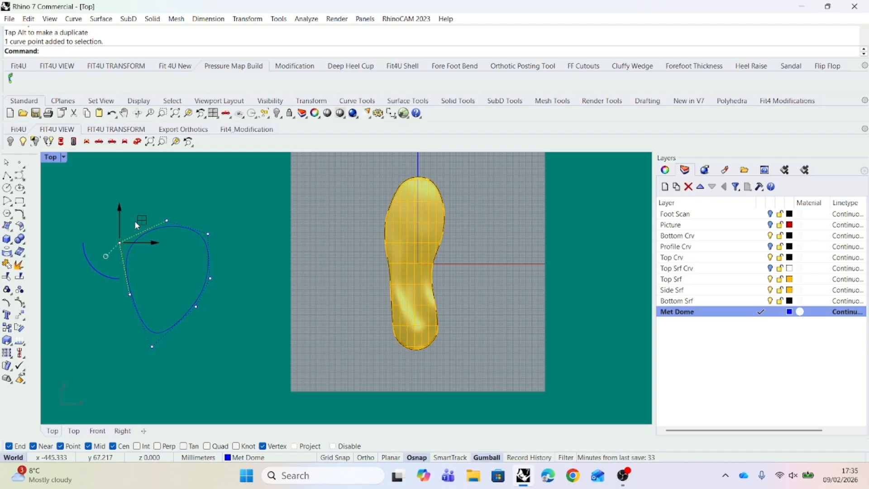
pyautogui.moveTo(141, 224); pyautogui.dragTo(139, 218)
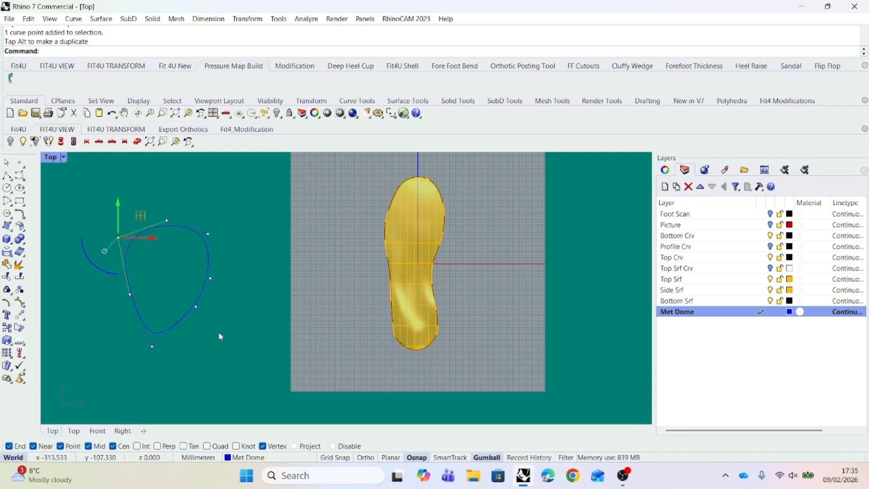
pyautogui.click(205, 354)
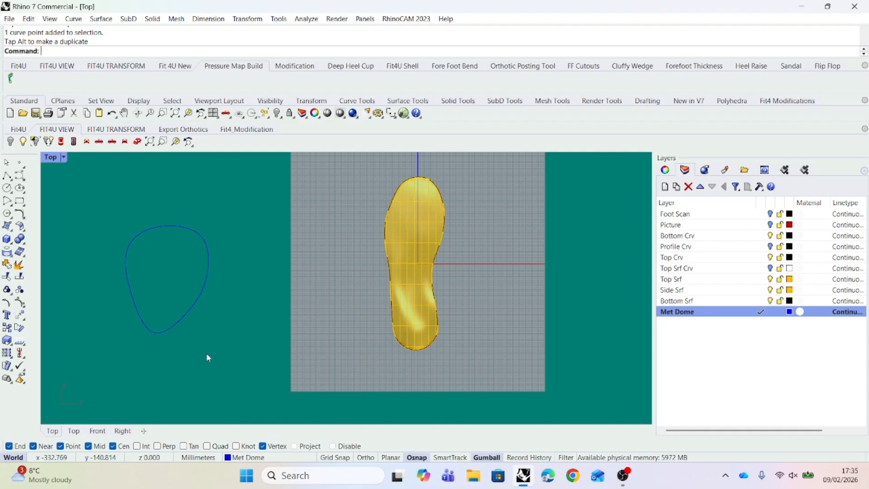
# - Build a single-face SubD by picking the teardrop curve's seven control points in order around the outline
pyautogui.click(188, 315)
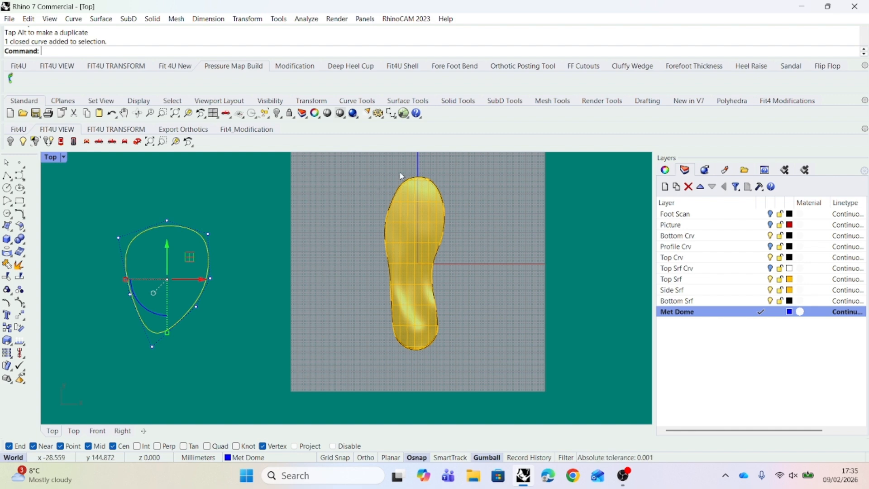
pyautogui.click(505, 102)
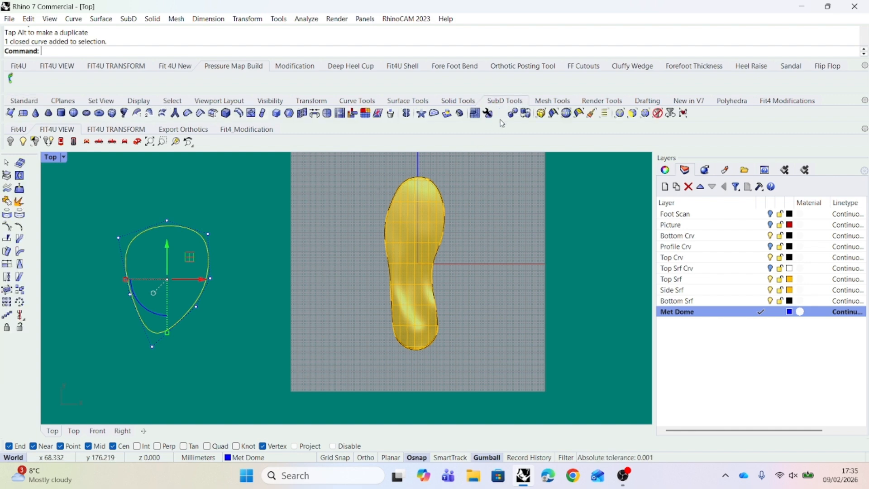
pyautogui.click(11, 113)
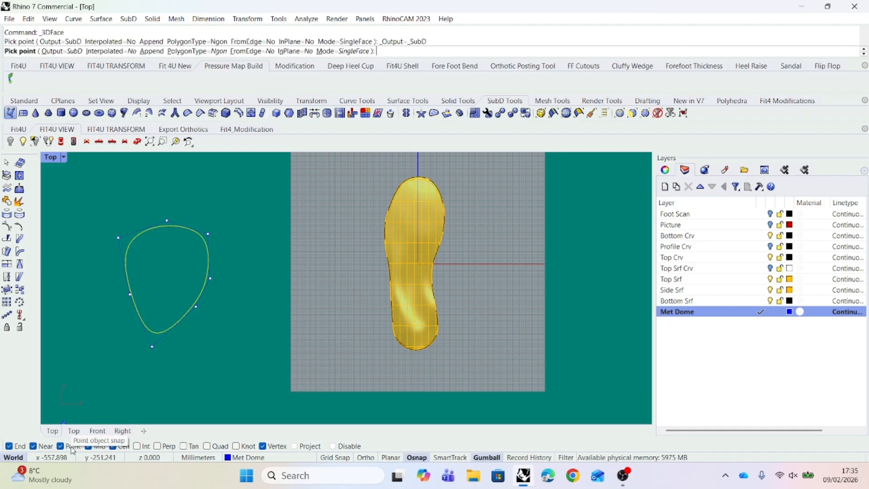
pyautogui.click(153, 349)
pyautogui.click(130, 294)
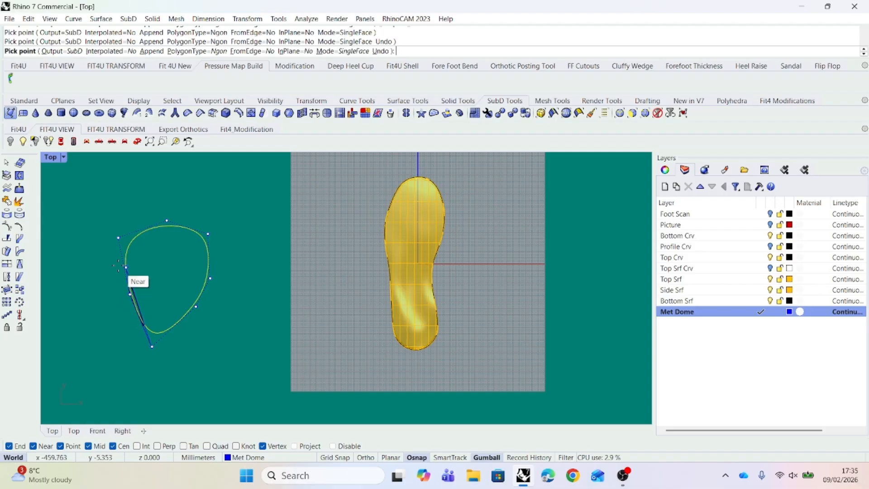
pyautogui.click(114, 241)
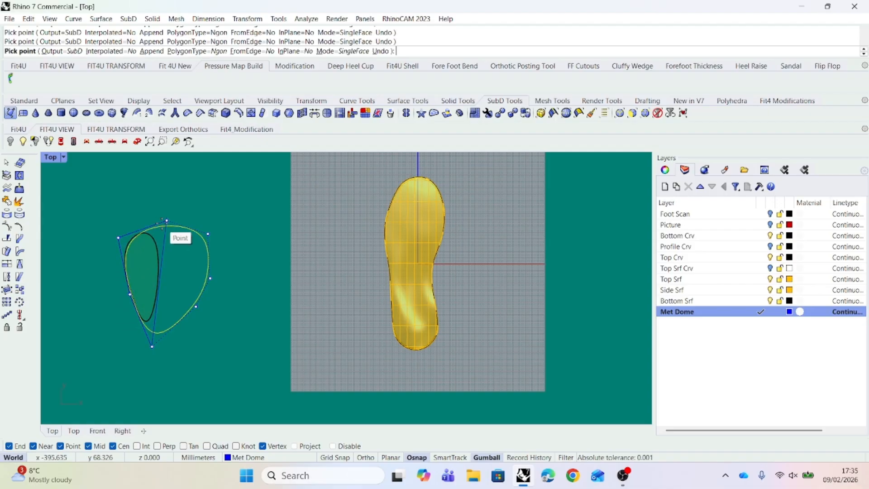
pyautogui.click(167, 220)
pyautogui.click(207, 234)
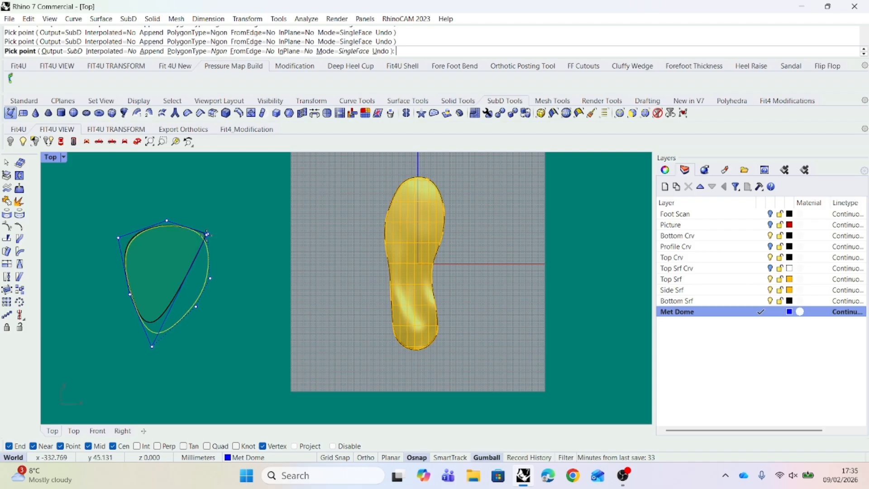
pyautogui.click(210, 278)
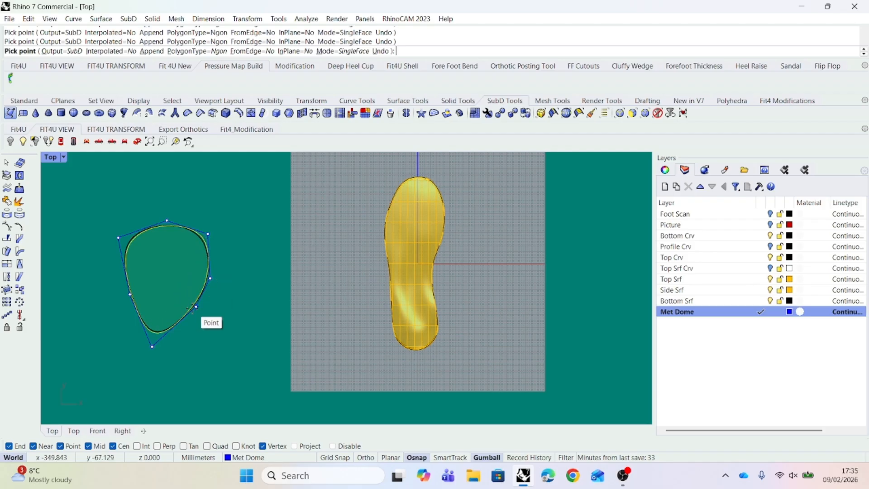
pyautogui.click(195, 307)
pyautogui.press('Return')
pyautogui.click(222, 329)
pyautogui.moveTo(223, 330); pyautogui.dragTo(217, 331, button='right')
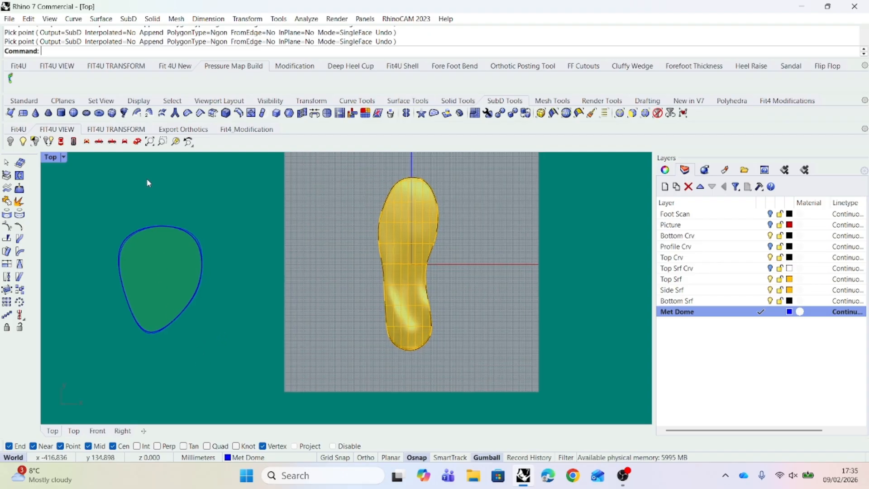
# - Flip the direction of the teardrop SubD face in the perspective view
pyautogui.click(137, 142)
pyautogui.moveTo(184, 297); pyautogui.dragTo(193, 318, button='right')
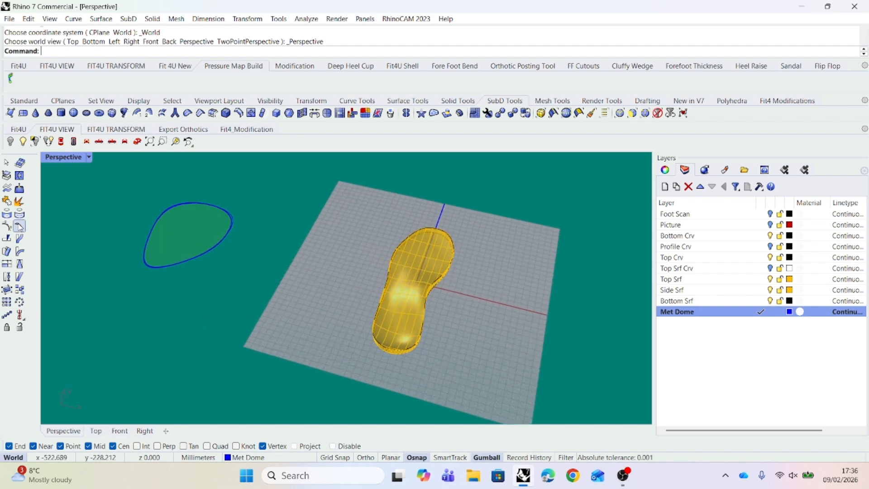
pyautogui.click(24, 101)
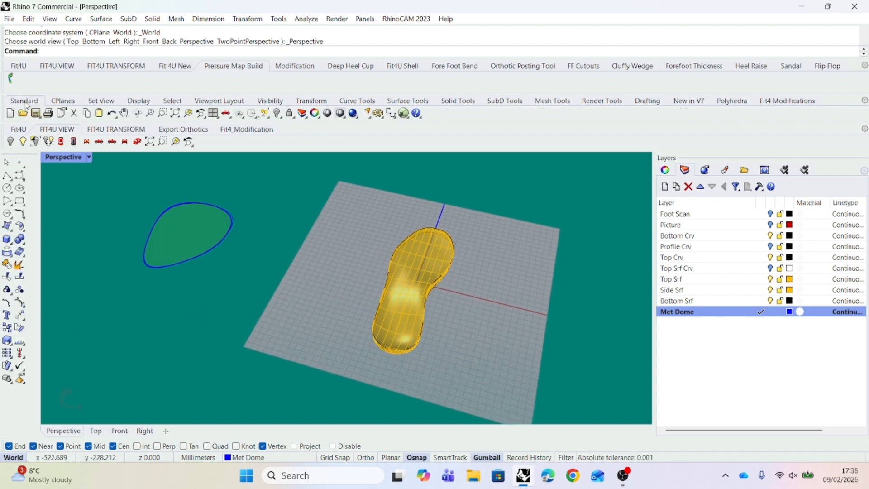
pyautogui.click(22, 342)
pyautogui.click(175, 244)
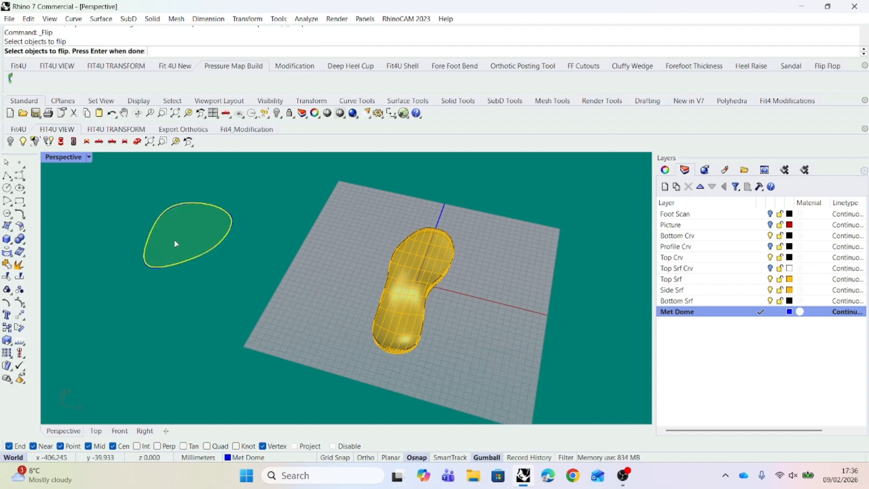
pyautogui.press('Return')
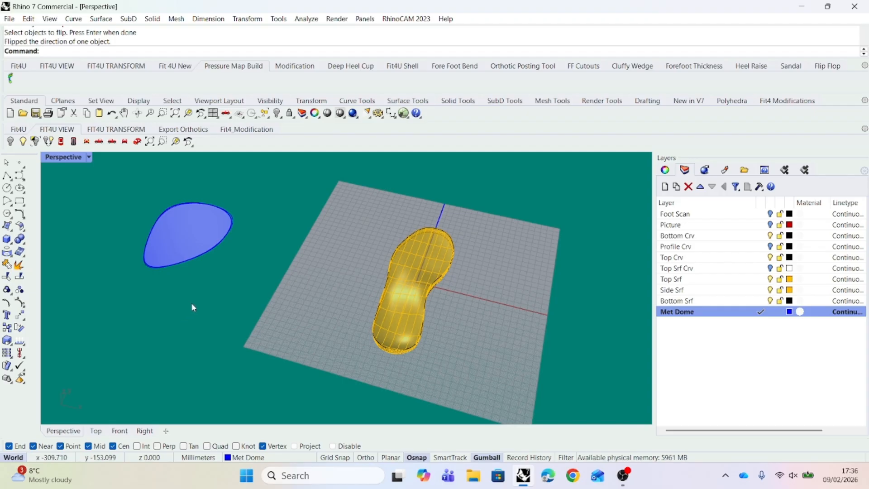
# - Extrude the teardrop SubD face 6 mm upward
pyautogui.keyDown('shift'); pyautogui.moveTo(219, 281); pyautogui.dragTo(231, 318, button='right'); pyautogui.keyUp('shift')
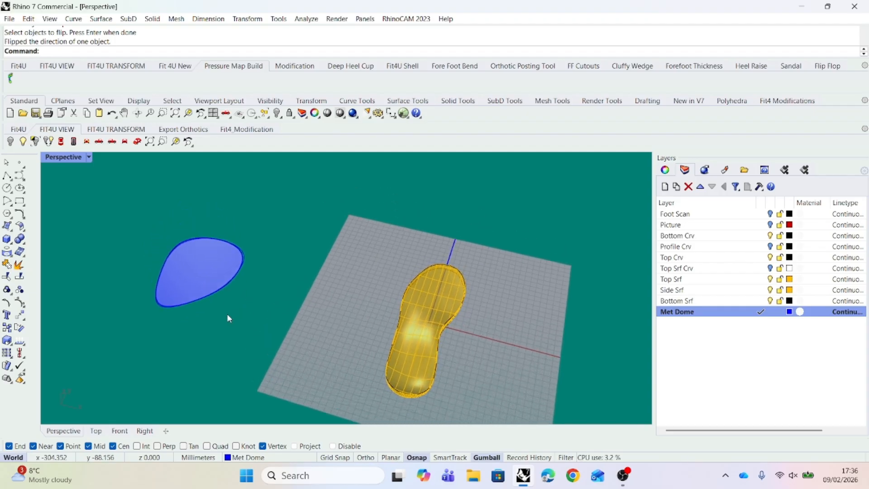
pyautogui.click(195, 264)
pyautogui.moveTo(202, 329); pyautogui.dragTo(194, 309, button='right')
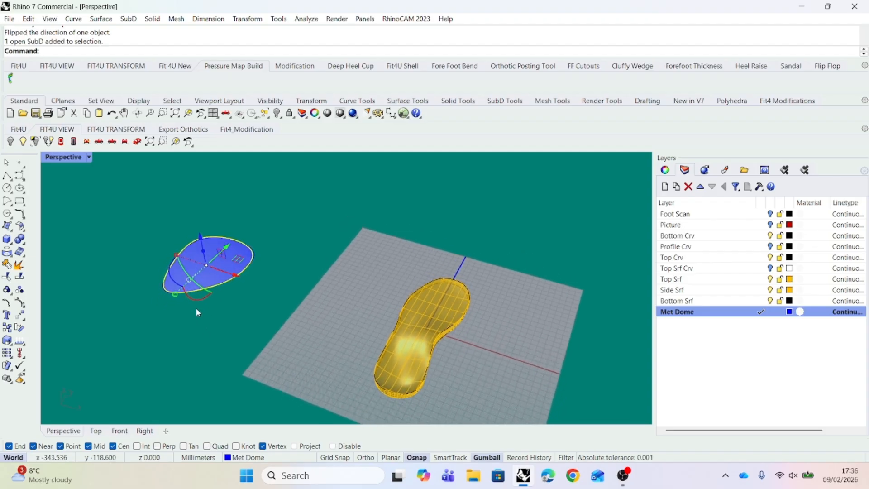
pyautogui.click(205, 252)
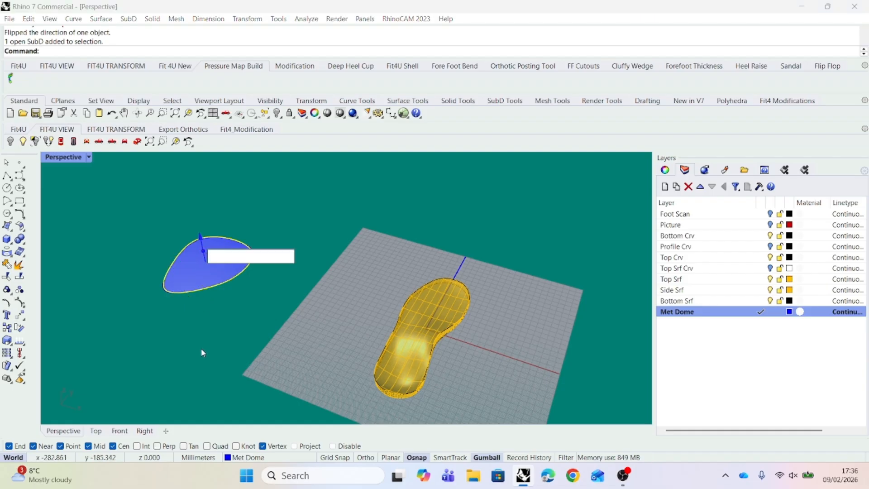
pyautogui.write('6')
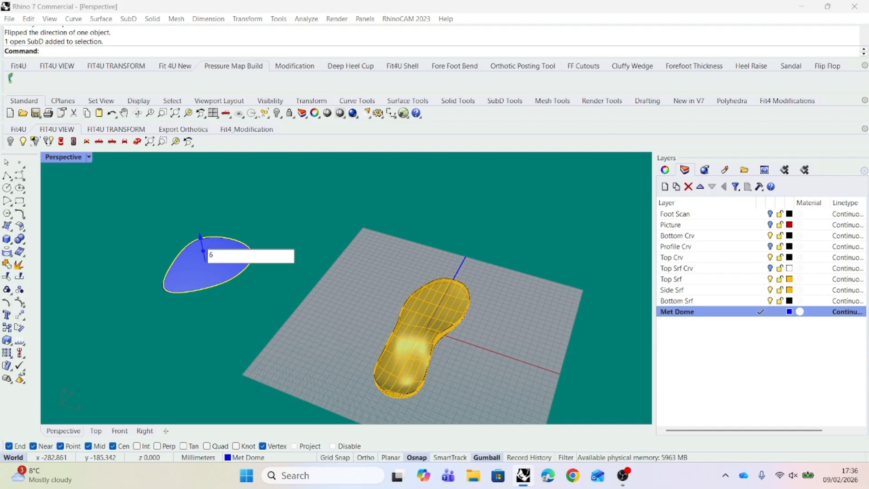
pyautogui.press('Return')
pyautogui.click(202, 352)
pyautogui.moveTo(209, 355); pyautogui.dragTo(220, 342, button='right')
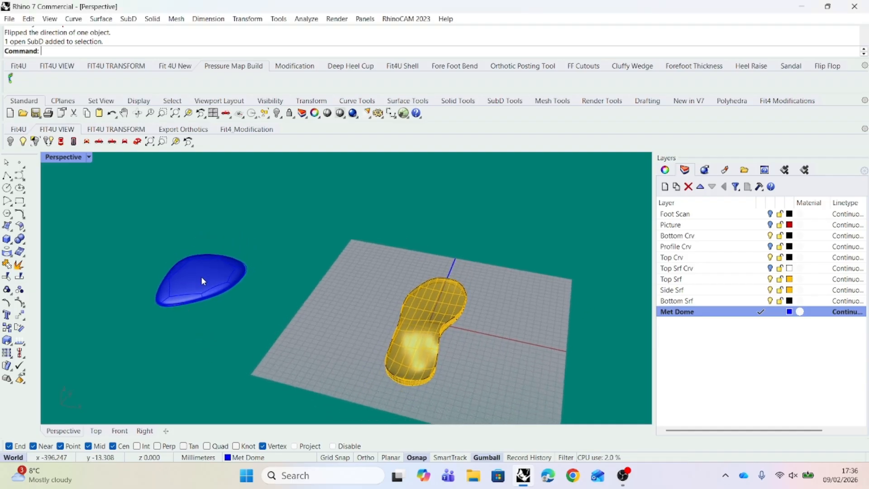
pyautogui.moveTo(183, 320); pyautogui.dragTo(239, 292, button='right')
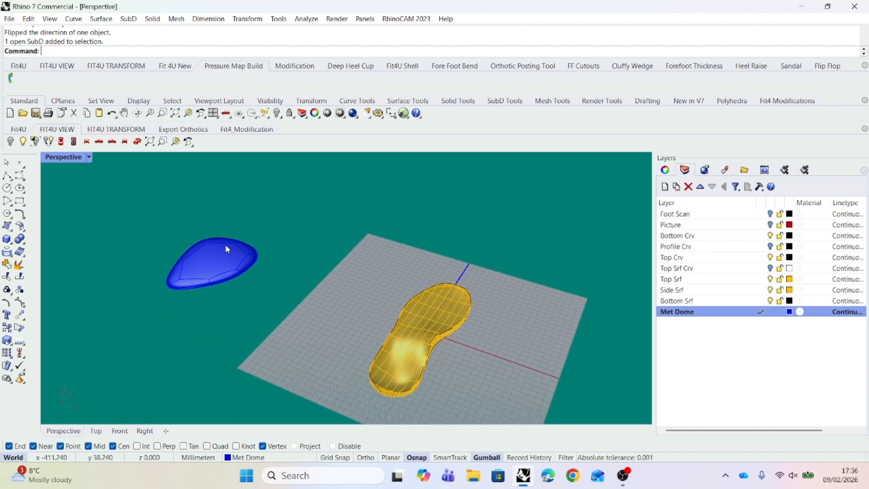
pyautogui.moveTo(218, 285); pyautogui.dragTo(206, 310, button='right')
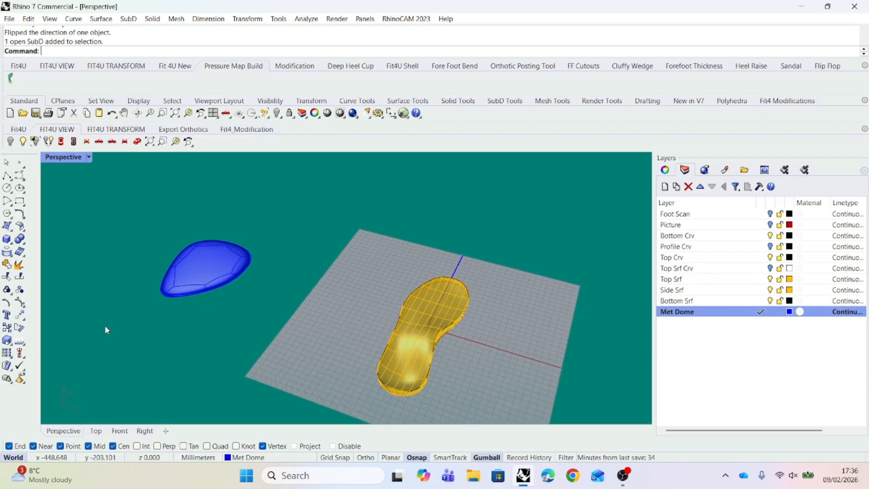
# - Display the control points of the extruded teardrop SubD
pyautogui.click(19, 302)
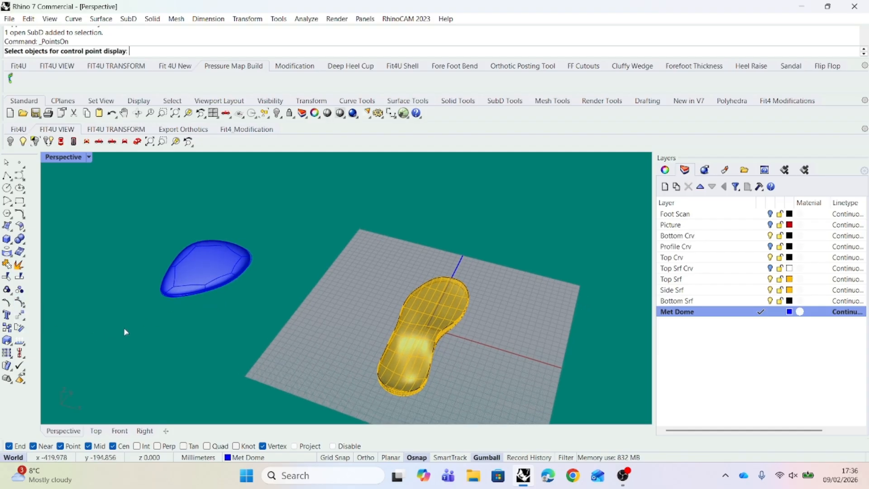
pyautogui.click(185, 279)
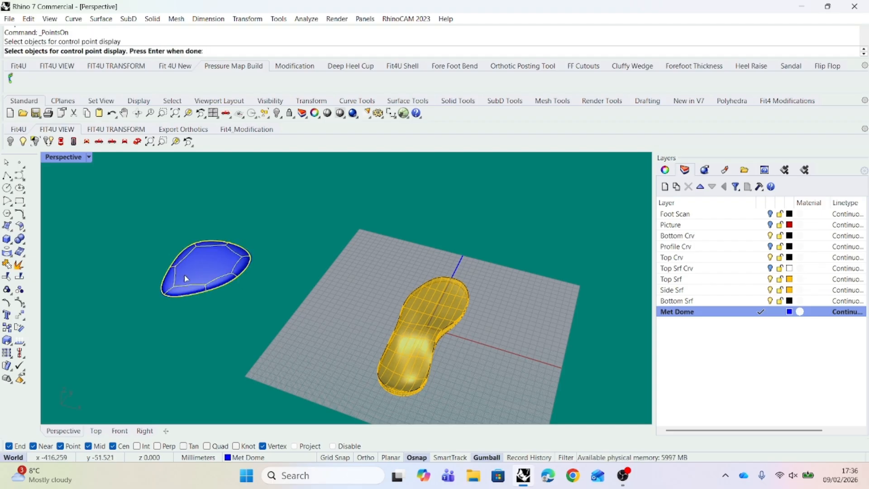
pyautogui.press('Return')
pyautogui.scroll(3, 171, 321)
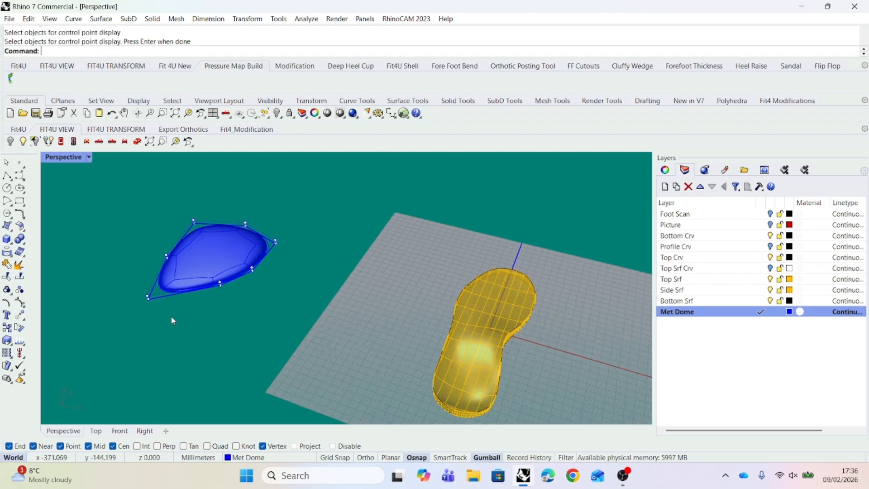
# - Scale the SubD's seven upper outline control points inward in the lengthwise and crosswise directions to taper the dome
pyautogui.click(141, 292)
pyautogui.keyDown('shift'); pyautogui.click(166, 241); pyautogui.keyUp('shift')
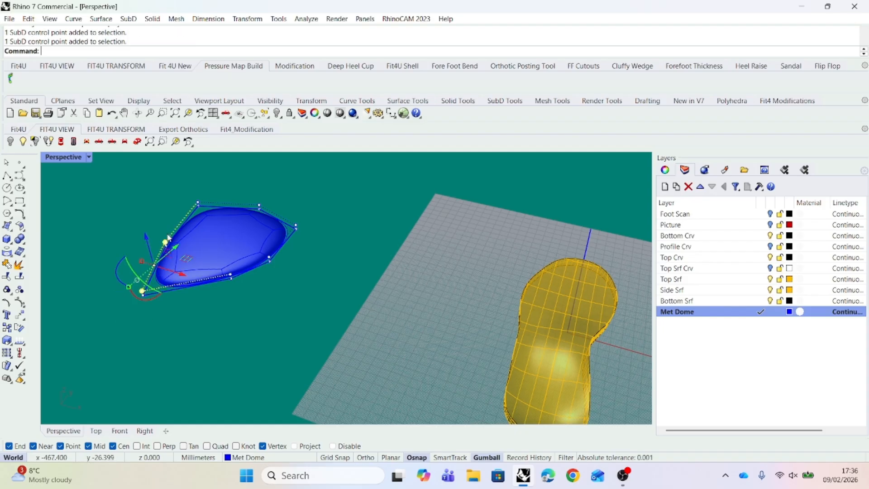
pyautogui.keyDown('shift'); pyautogui.click(198, 204); pyautogui.keyUp('shift')
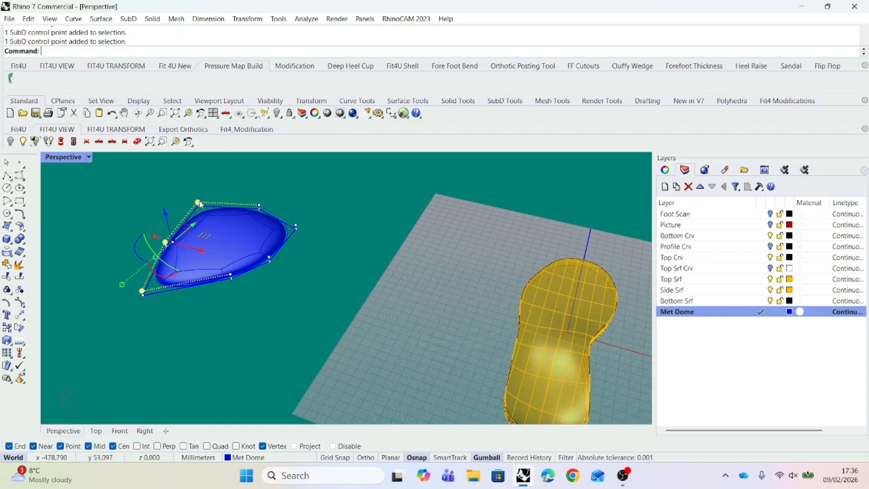
pyautogui.keyDown('shift'); pyautogui.click(259, 207); pyautogui.keyUp('shift')
pyautogui.keyDown('shift'); pyautogui.click(296, 226); pyautogui.keyUp('shift')
pyautogui.keyDown('shift'); pyautogui.click(270, 256); pyautogui.keyUp('shift')
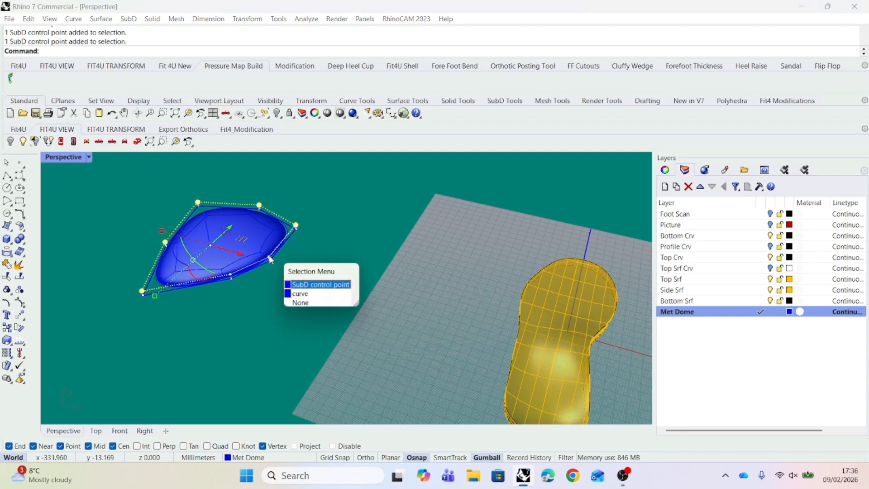
pyautogui.click(298, 284)
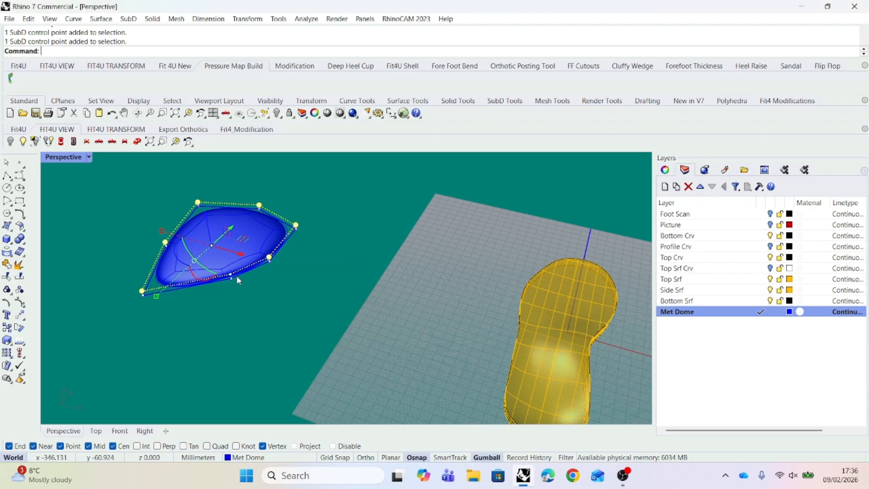
pyautogui.keyDown('shift'); pyautogui.click(230, 272); pyautogui.keyUp('shift')
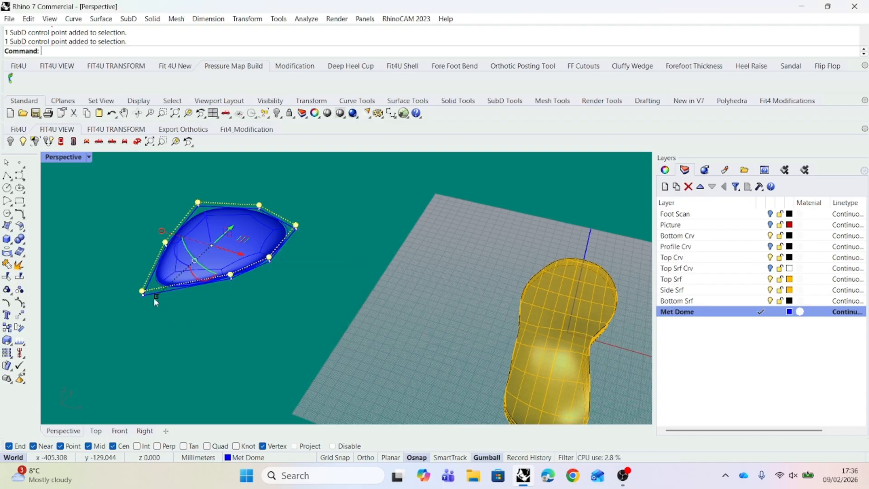
pyautogui.moveTo(158, 298); pyautogui.dragTo(190, 270)
# - Shift the seven upper control points towards the broad front end, raise them slightly, and hide the dome's control points
pyautogui.moveTo(225, 295); pyautogui.dragTo(195, 295, button='right')
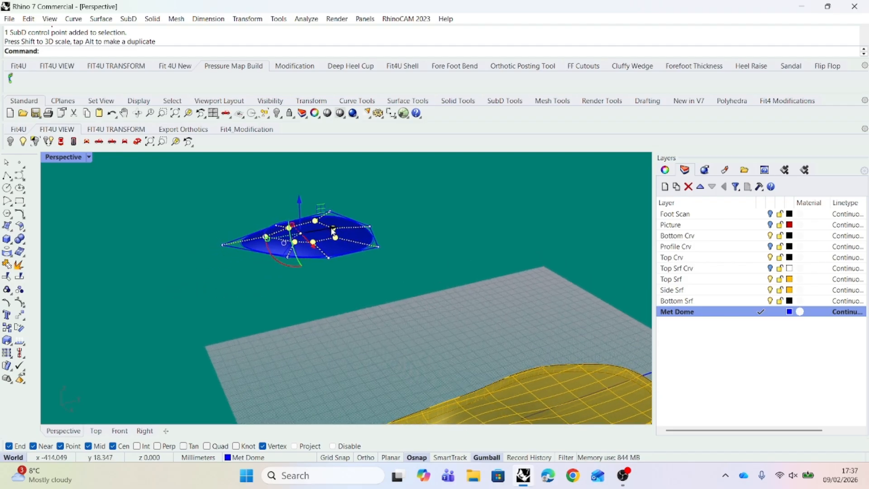
pyautogui.moveTo(333, 230); pyautogui.dragTo(360, 224)
pyautogui.moveTo(328, 194); pyautogui.dragTo(325, 186)
pyautogui.click(307, 311)
pyautogui.moveTo(306, 311); pyautogui.dragTo(335, 314, button='right')
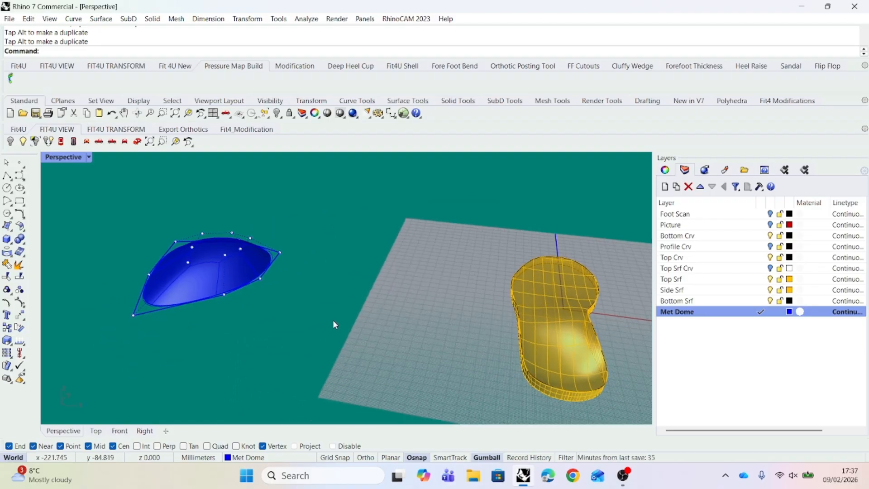
pyautogui.press('Escape')
pyautogui.moveTo(278, 336); pyautogui.dragTo(304, 381, button='right')
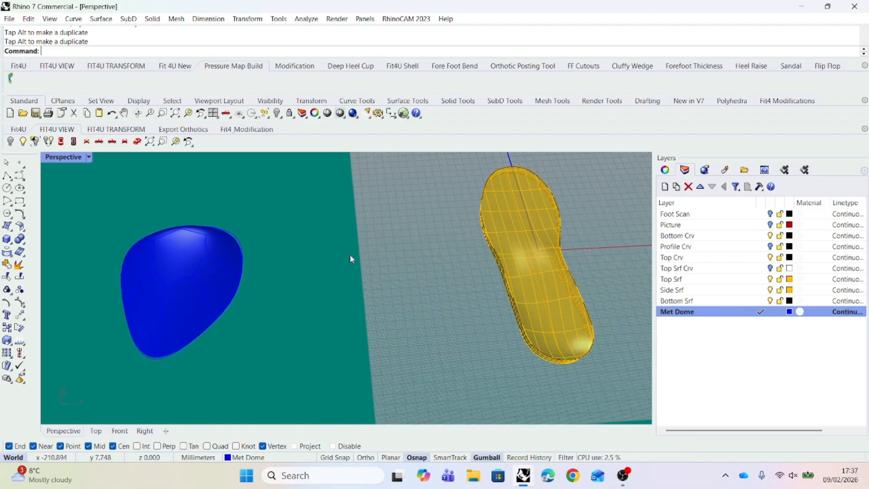
# - Convert the dome SubD to NURBS in the Top view, keeping the input object
pyautogui.click(61, 142)
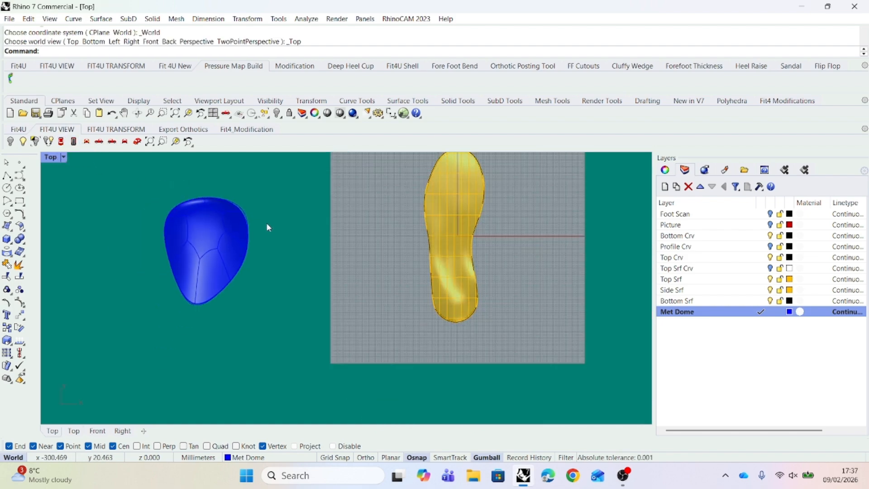
pyautogui.click(506, 101)
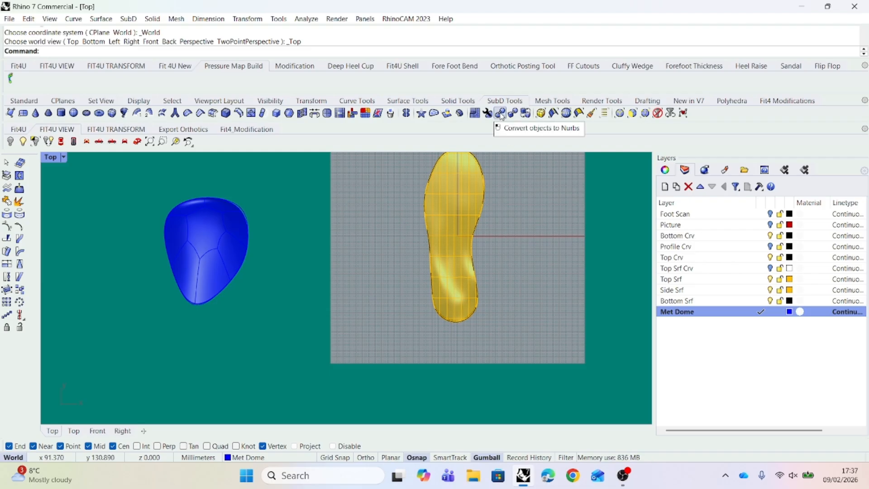
pyautogui.click(500, 114)
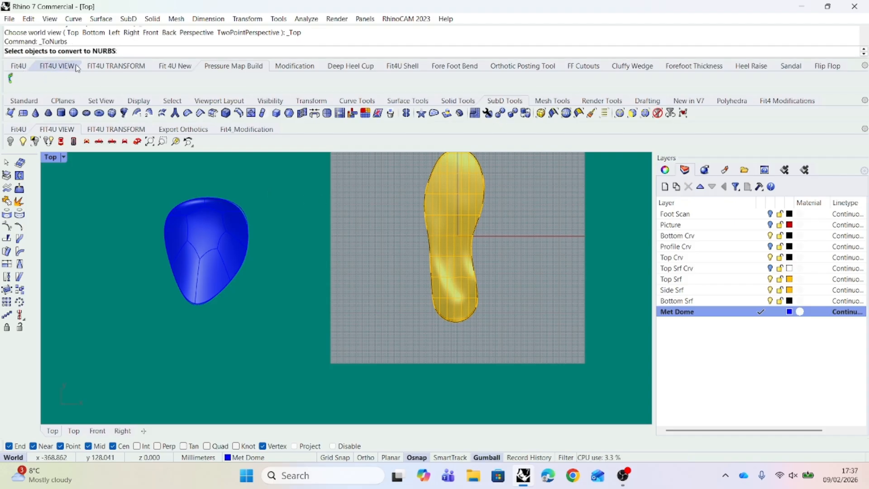
pyautogui.moveTo(212, 202); pyautogui.dragTo(146, 321)
pyautogui.press('Return')
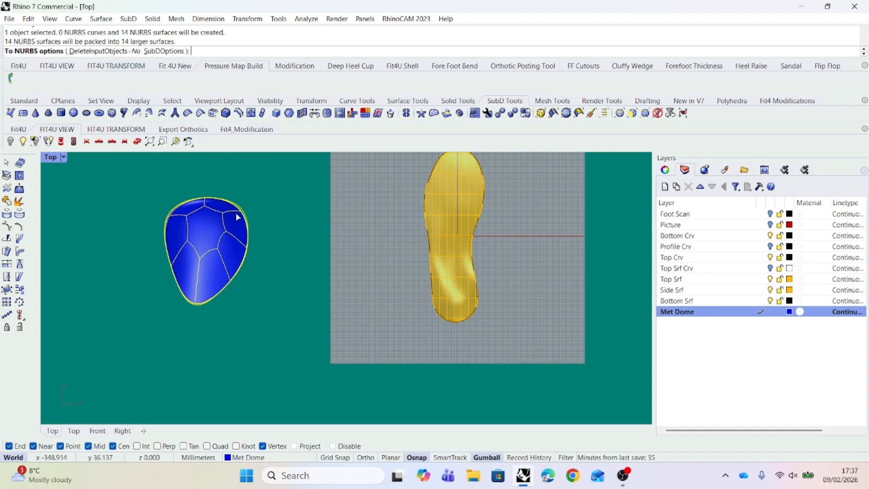
pyautogui.rightClick(284, 269)
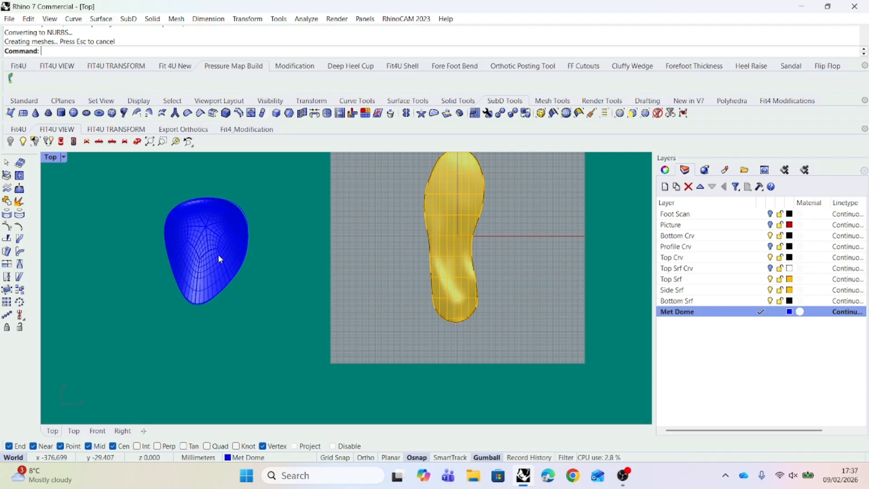
# - Cap the open underside of the dome objects with Crease and Triangles set to Yes
pyautogui.click(138, 142)
pyautogui.moveTo(247, 293); pyautogui.dragTo(271, 320, button='right')
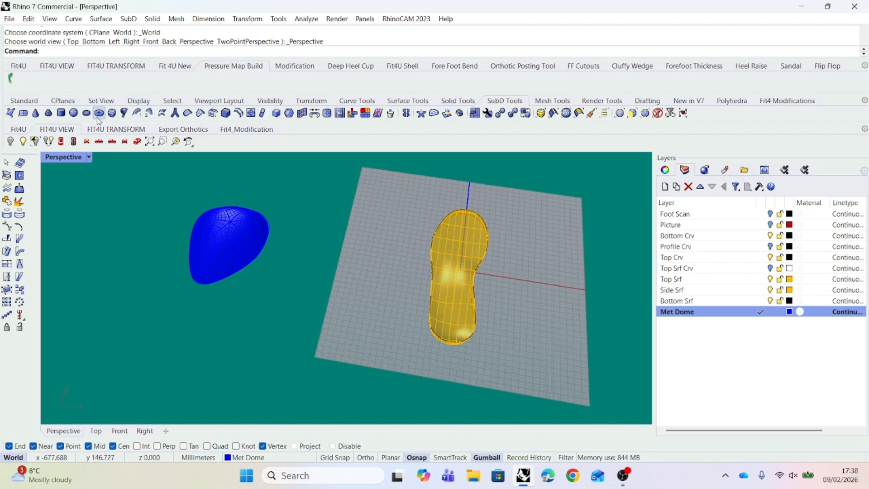
pyautogui.write('ap')
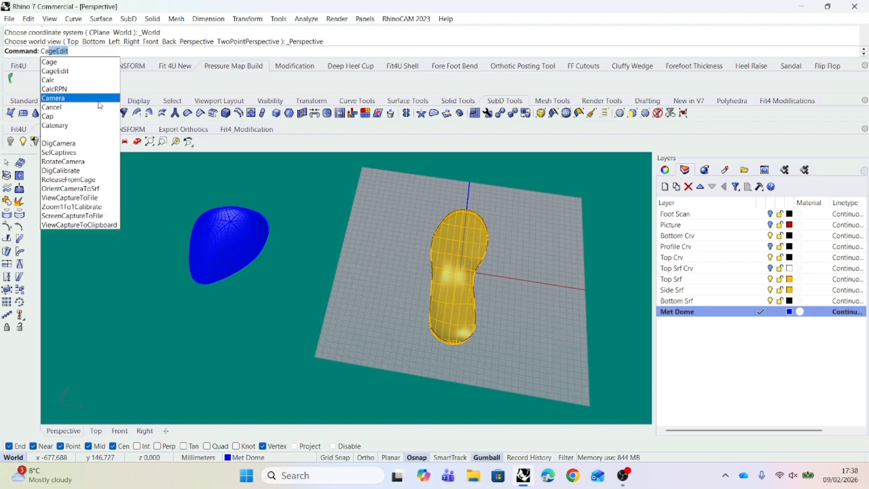
pyautogui.click(54, 63)
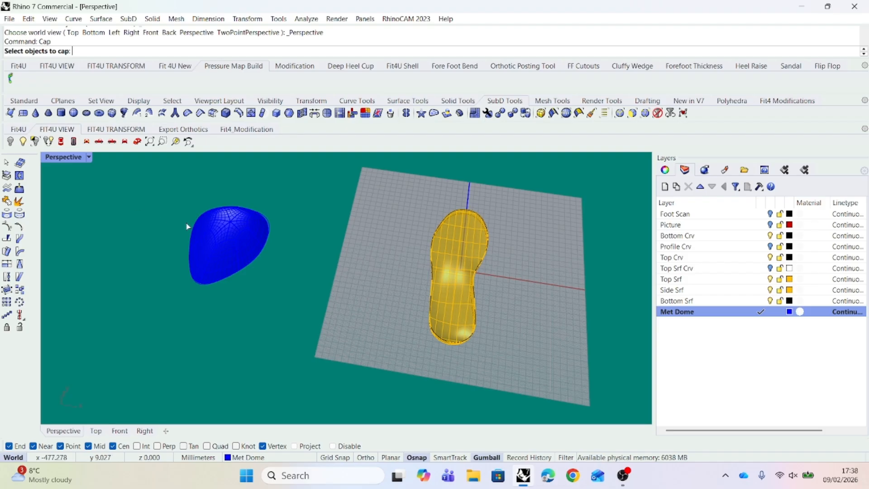
pyautogui.moveTo(294, 189); pyautogui.dragTo(165, 298)
pyautogui.press('Return')
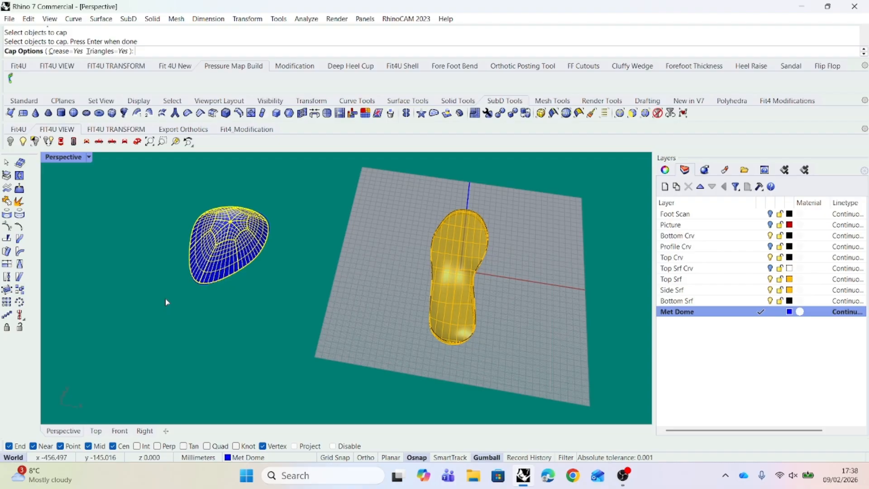
pyautogui.press('Return')
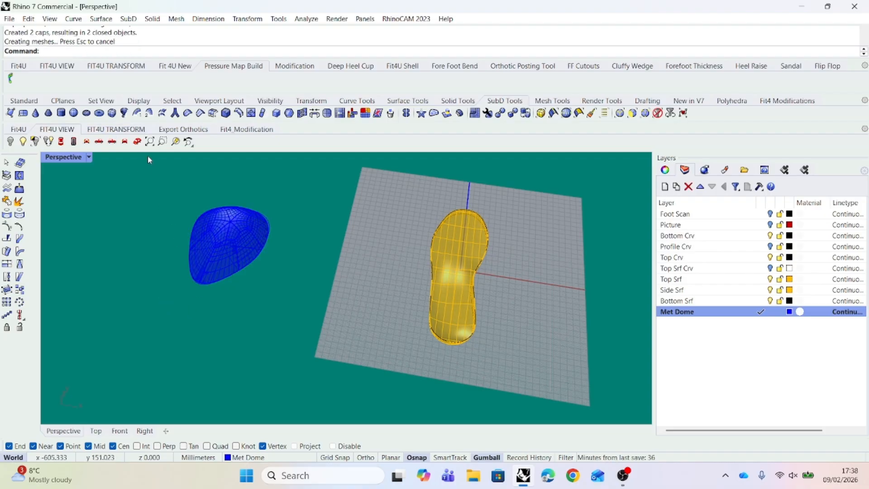
# - Show the capped dome and insole from the top in Wireframe display mode
pyautogui.click(137, 141)
pyautogui.moveTo(201, 275); pyautogui.dragTo(245, 403, button='right')
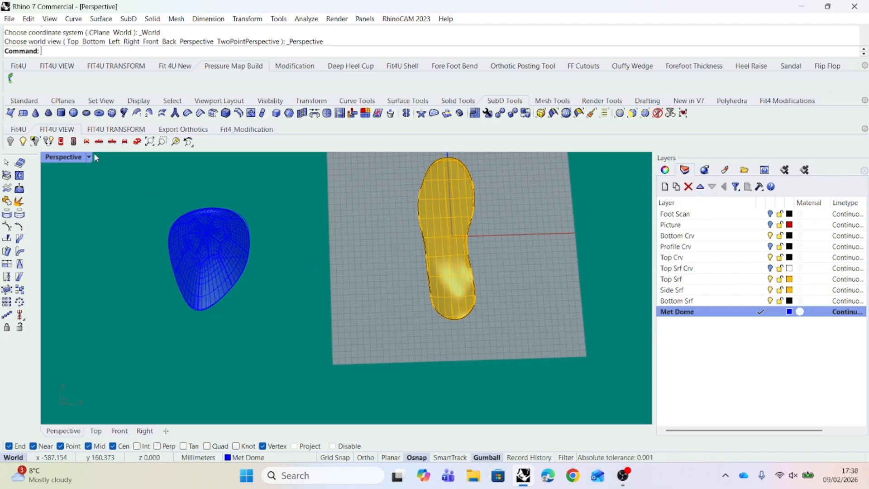
pyautogui.click(61, 142)
pyautogui.moveTo(302, 258); pyautogui.dragTo(249, 270, button='right')
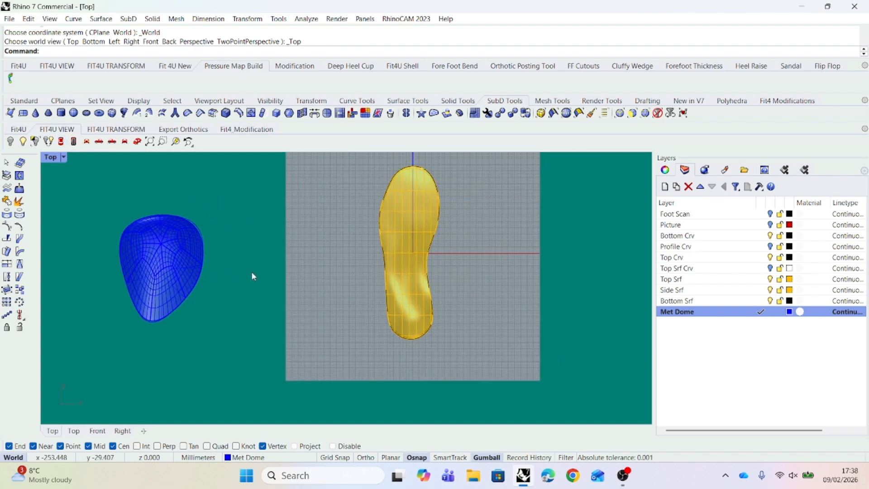
pyautogui.click(50, 19)
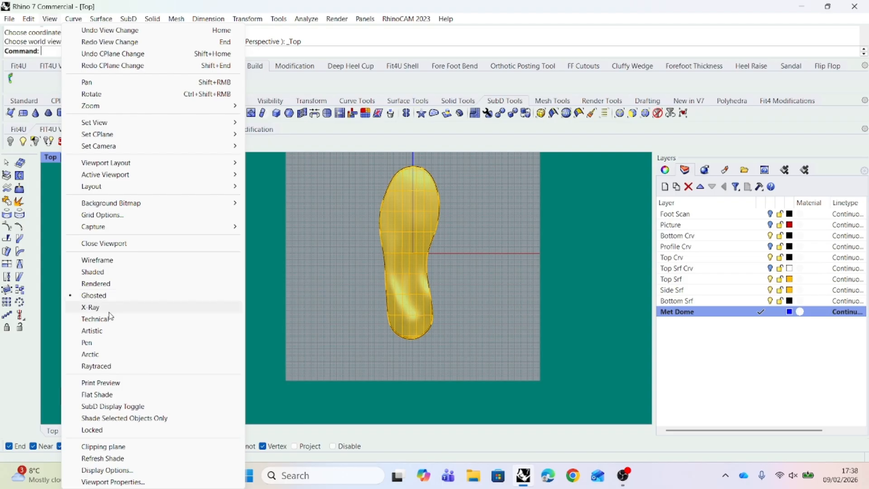
pyautogui.click(101, 260)
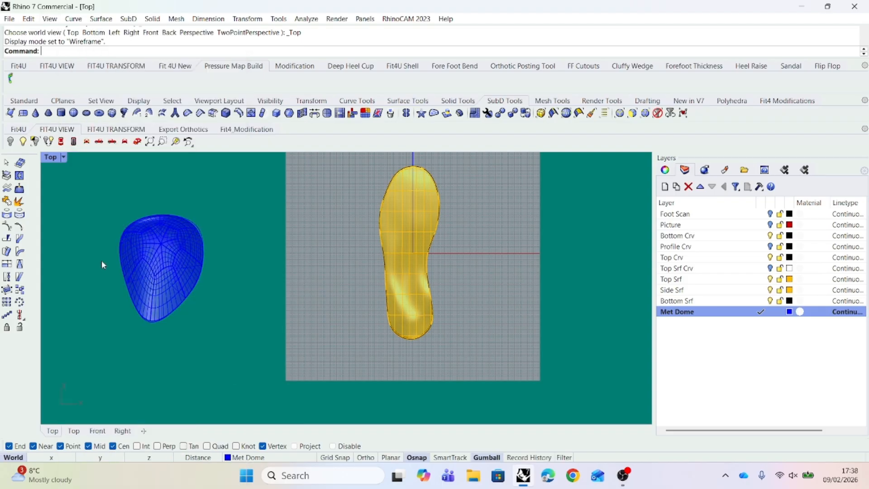
pyautogui.moveTo(224, 326); pyautogui.dragTo(281, 328, button='right')
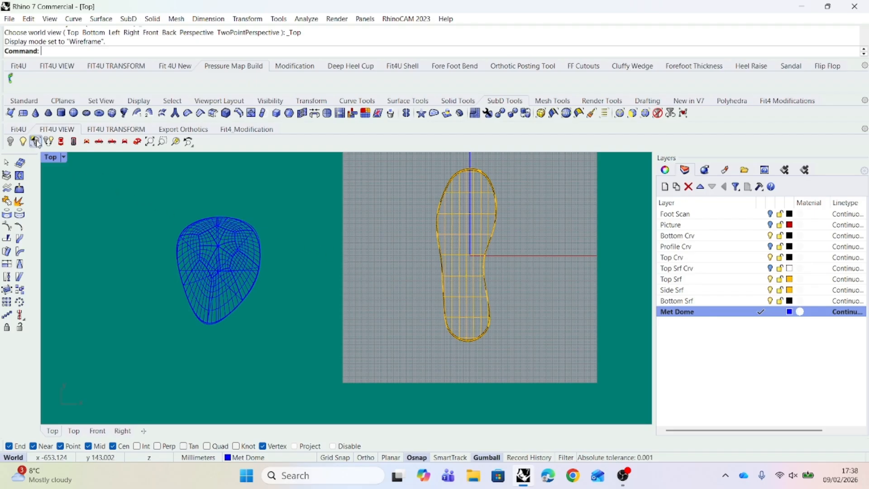
# - Place a point object with object snaps off where the dome's surface lines converge near its broad front end
pyautogui.click(24, 100)
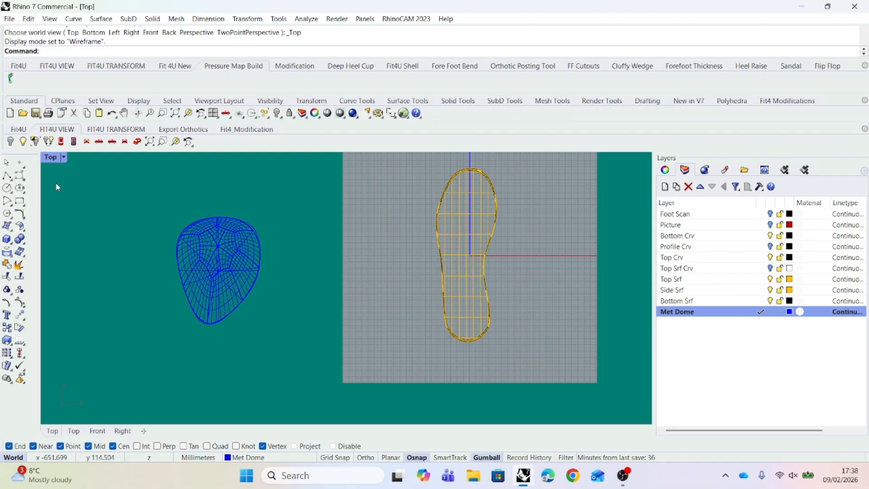
pyautogui.click(19, 162)
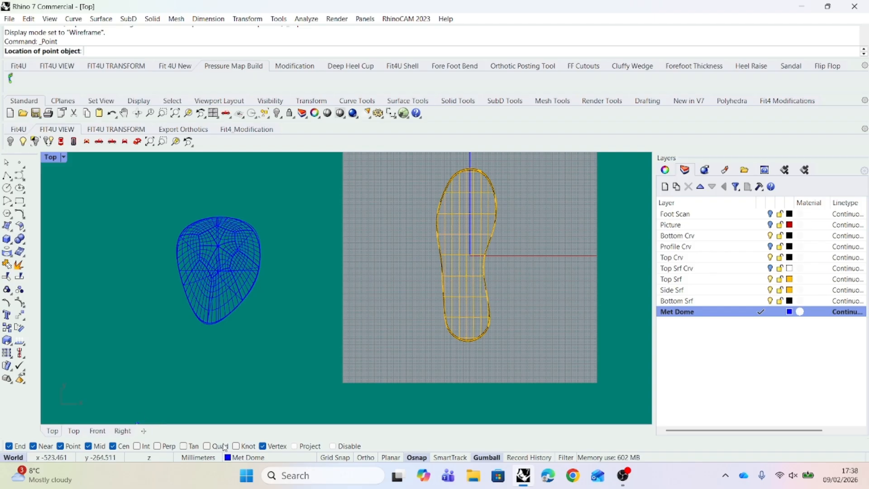
pyautogui.click(411, 458)
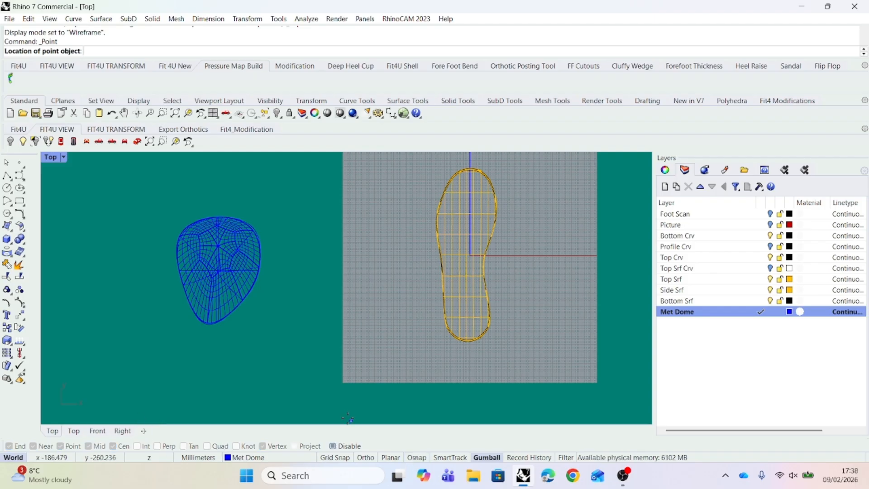
pyautogui.click(218, 245)
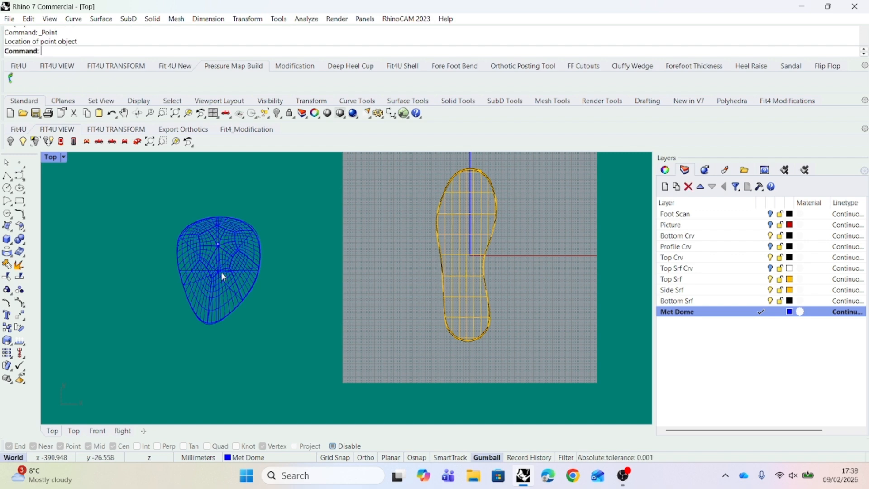
# - Hide the insole polysurface and its curves, leaving only the dome and its reference point shown
pyautogui.click(99, 142)
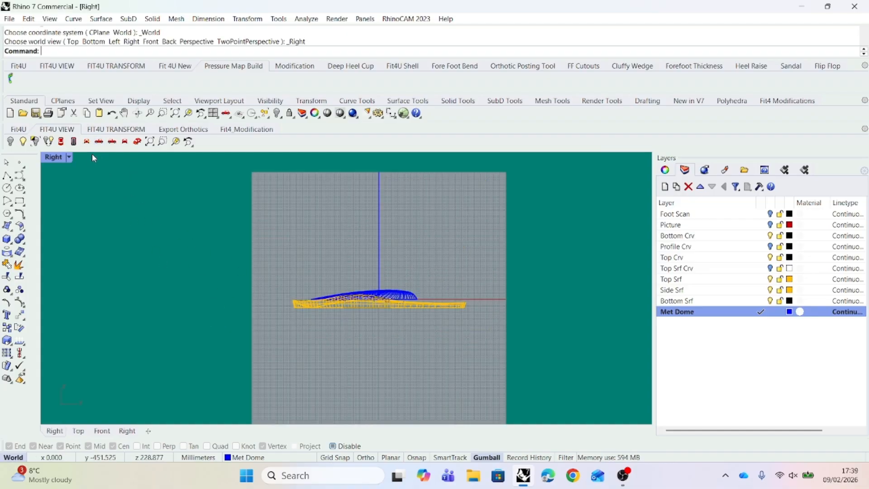
pyautogui.click(61, 141)
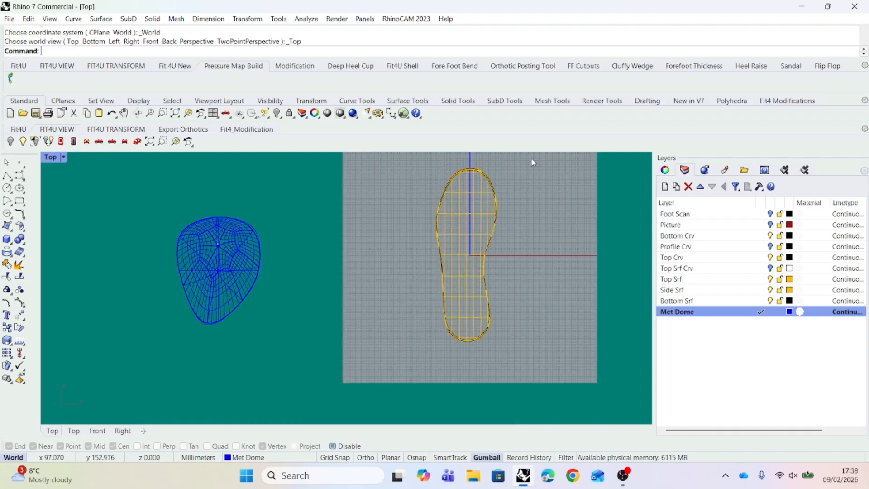
pyautogui.moveTo(424, 323); pyautogui.dragTo(407, 346)
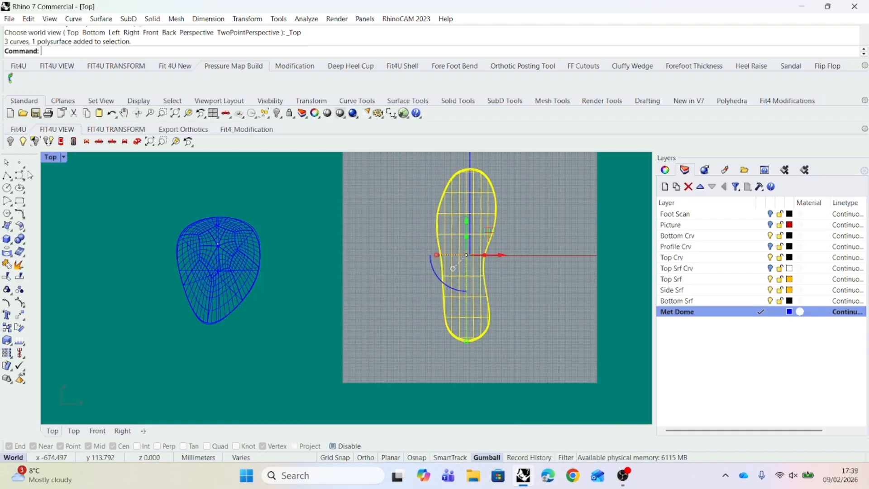
pyautogui.click(11, 141)
# - Raise the dome's reference point vertically by about 0.5 mm above the base in the Right view
pyautogui.click(100, 142)
pyautogui.scroll(5, 388, 296)
pyautogui.scroll(2, 386, 301)
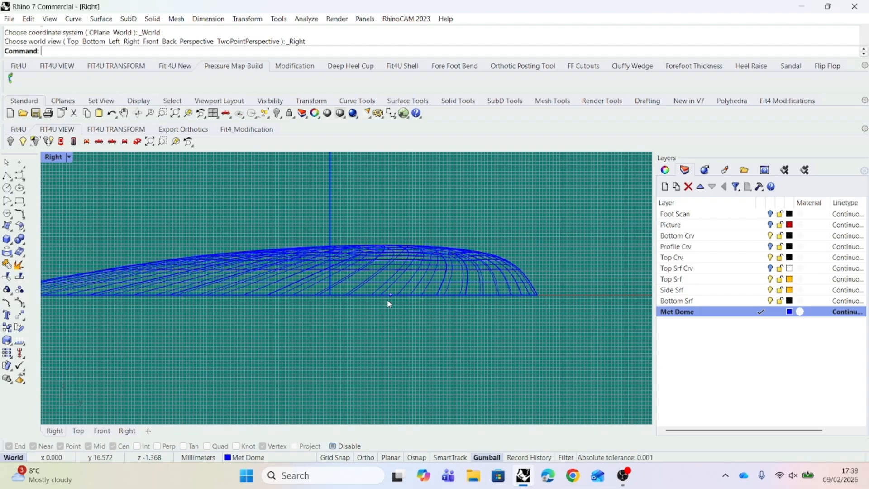
pyautogui.scroll(2, 391, 298)
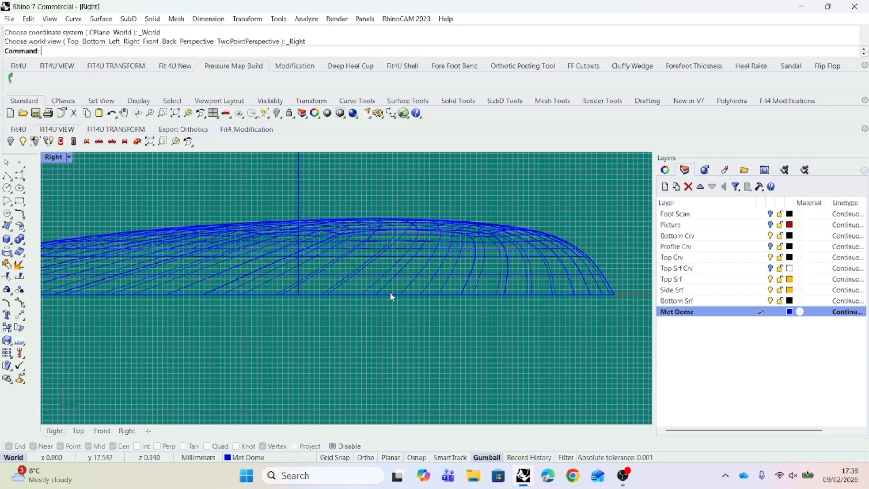
pyautogui.click(391, 295)
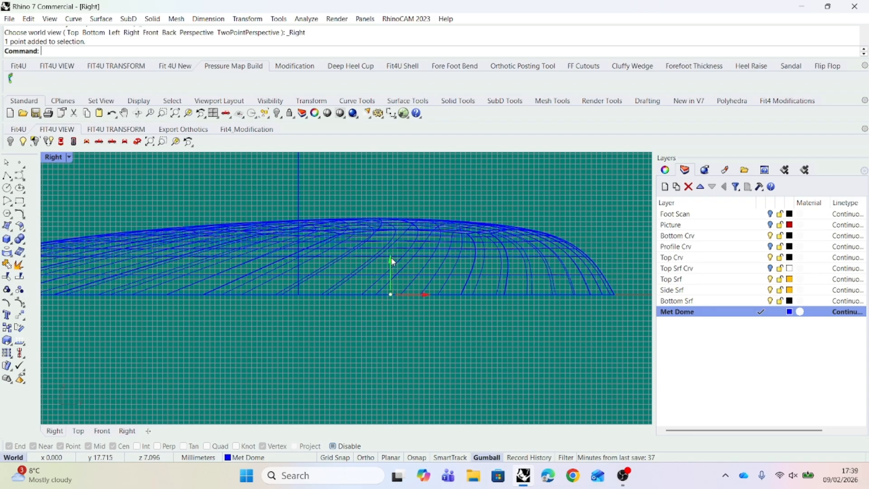
pyautogui.moveTo(393, 261); pyautogui.dragTo(393, 258)
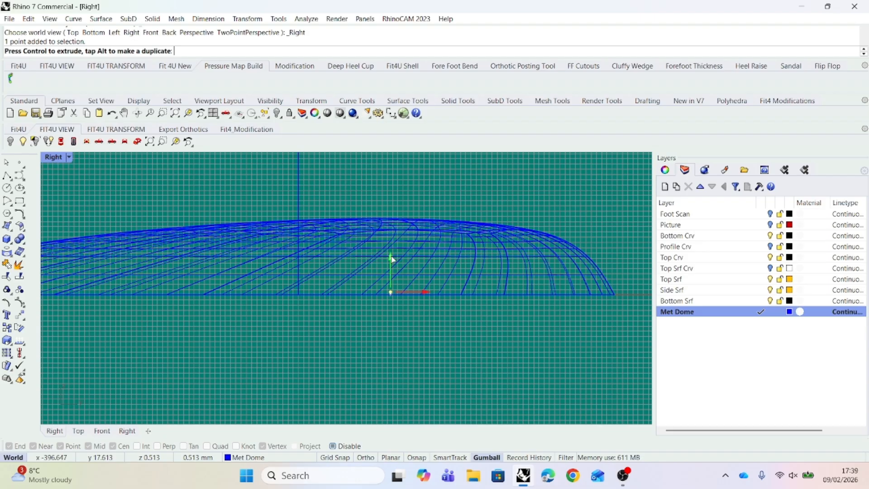
pyautogui.moveTo(393, 259); pyautogui.dragTo(391, 258)
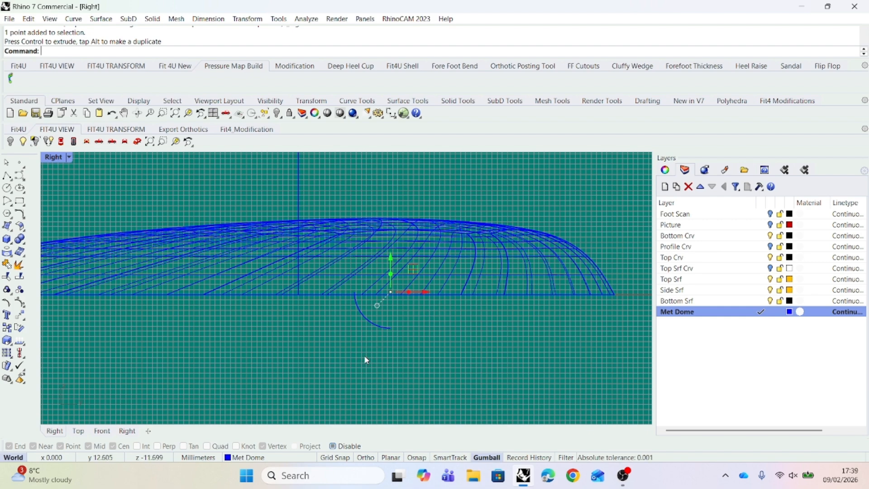
pyautogui.click(354, 362)
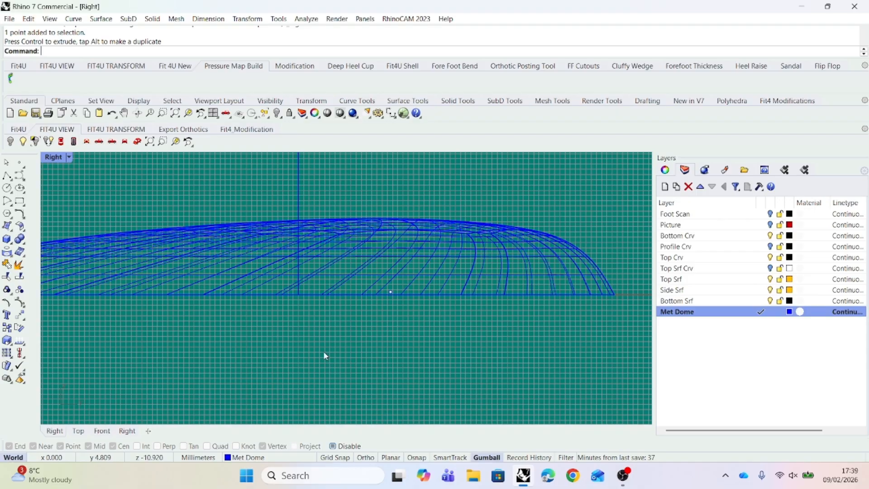
# - Show the hidden insole objects again and set the Top view to the Ghosted display mode
pyautogui.click(62, 142)
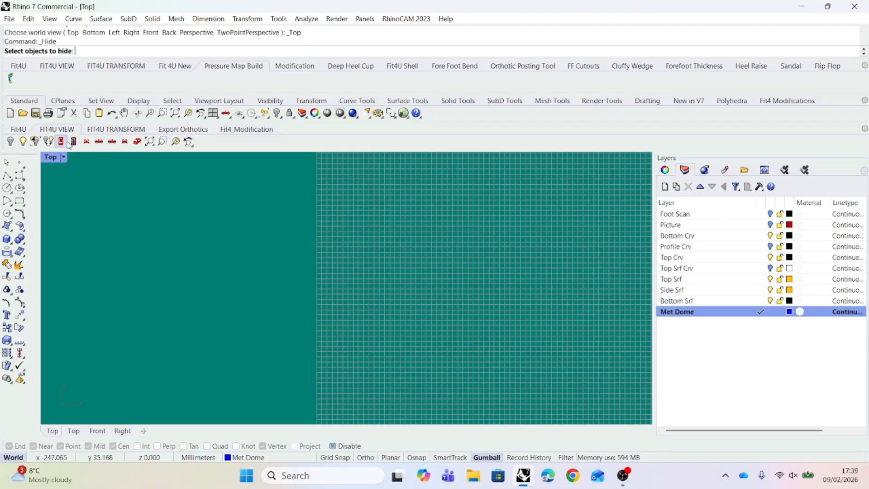
pyautogui.click(23, 144)
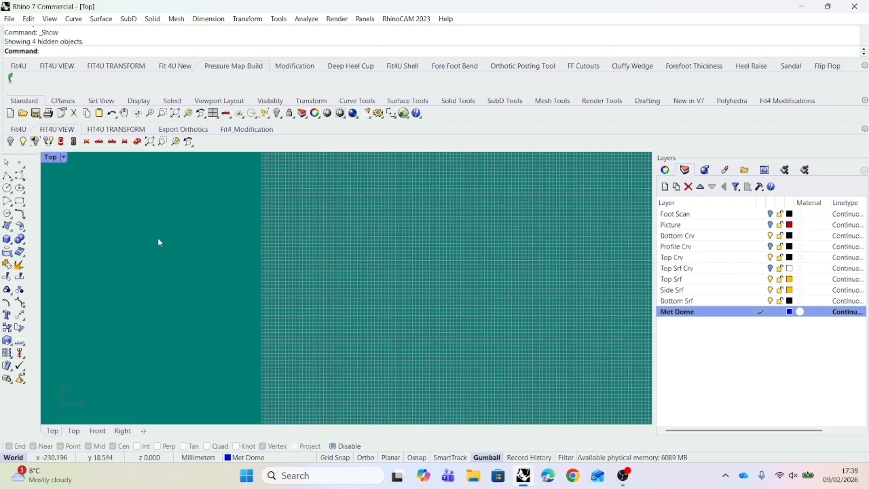
pyautogui.scroll(-2, 174, 254)
pyautogui.moveTo(172, 255); pyautogui.dragTo(306, 284, button='right')
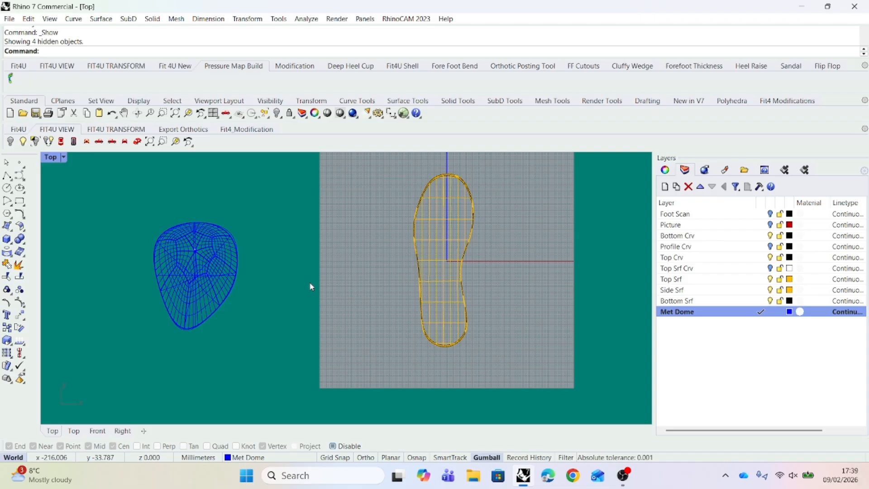
pyautogui.click(48, 20)
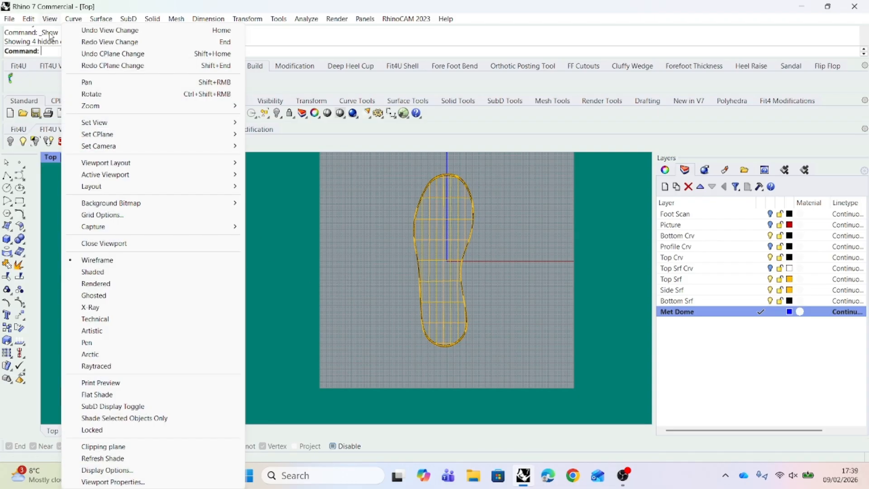
pyautogui.click(108, 296)
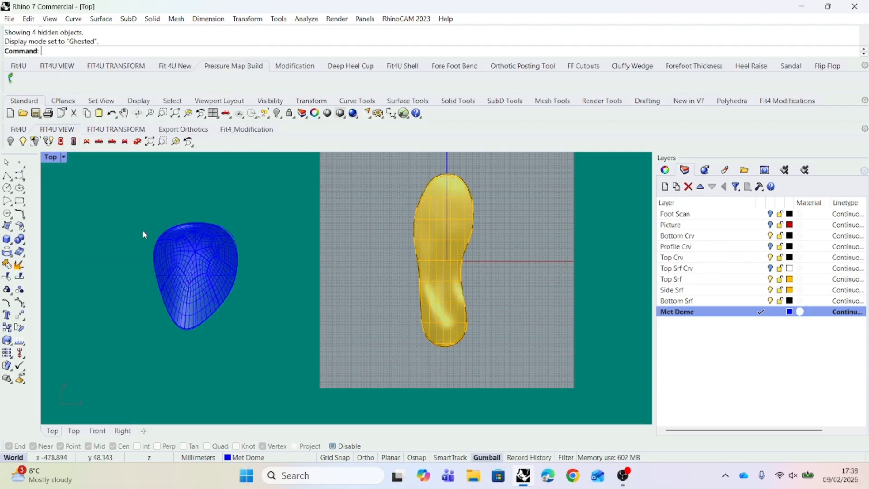
# - Turn object snaps back on and start Splop with the dome and its reference point as the objects
pyautogui.click(414, 459)
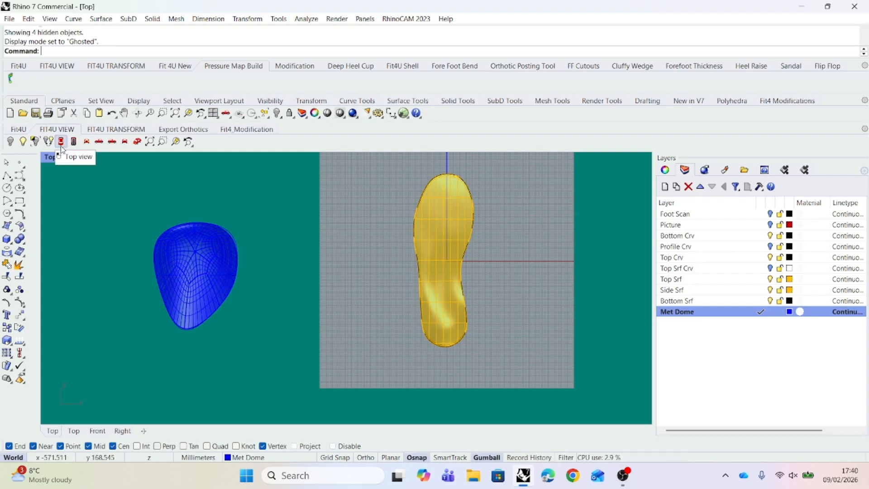
pyautogui.write('plop')
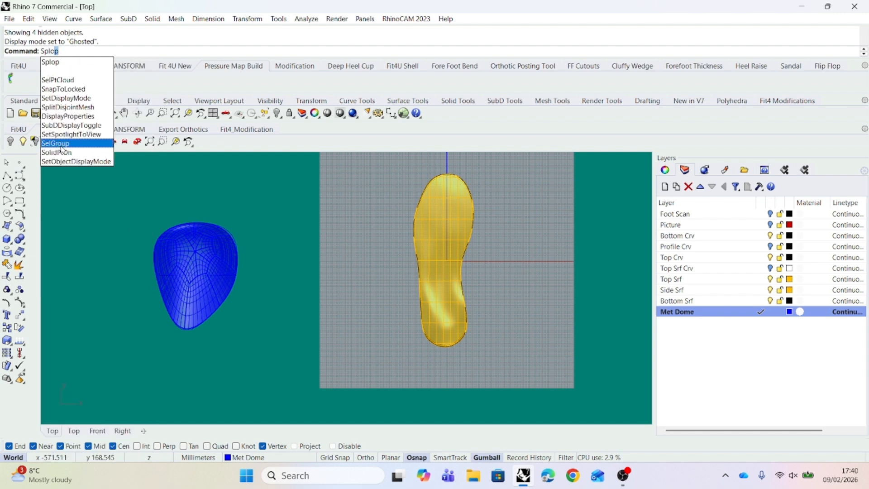
pyautogui.press('Return')
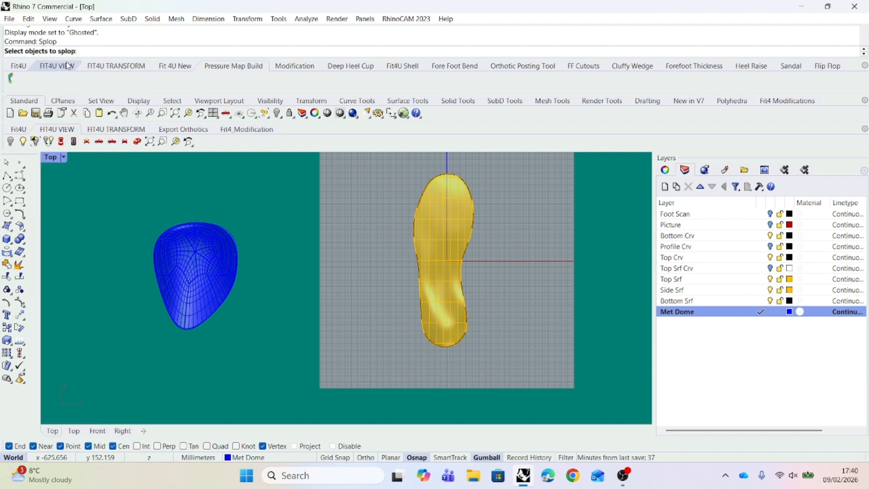
pyautogui.moveTo(238, 216); pyautogui.dragTo(128, 342)
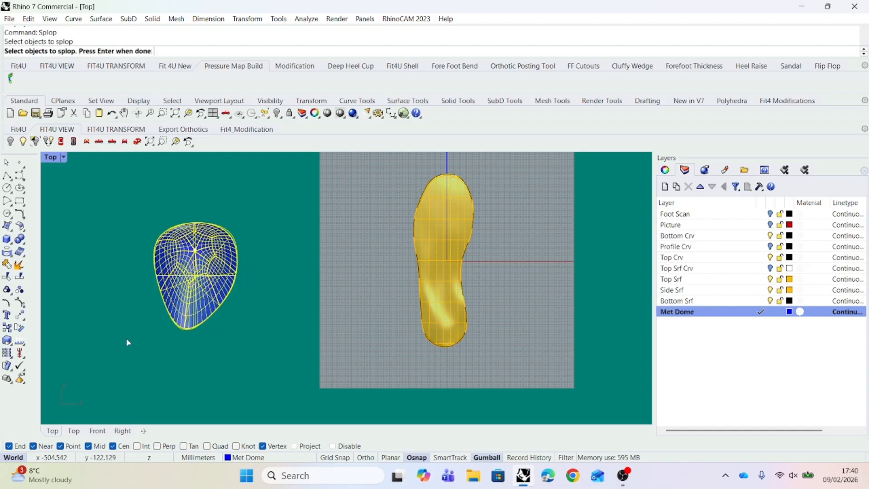
pyautogui.press('Return')
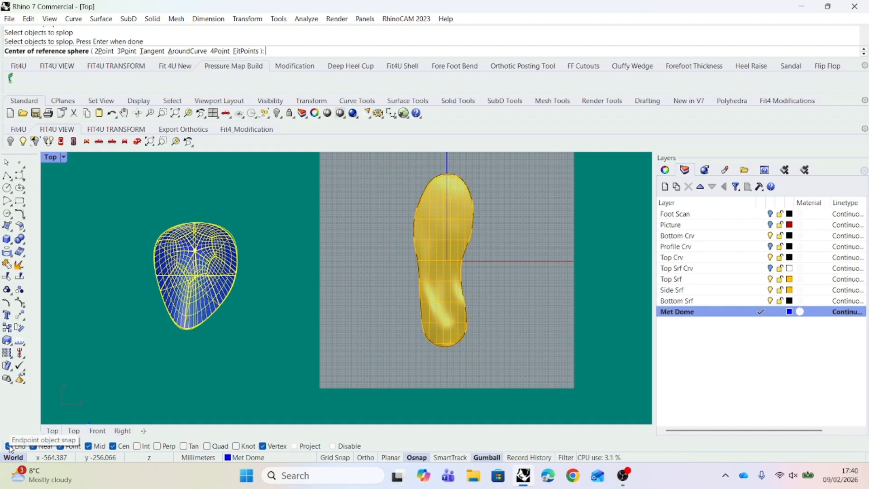
# - Limit object snaps to Point and define the Splop reference sphere around the dome's point with a radius of about 134 mm
pyautogui.click(33, 446)
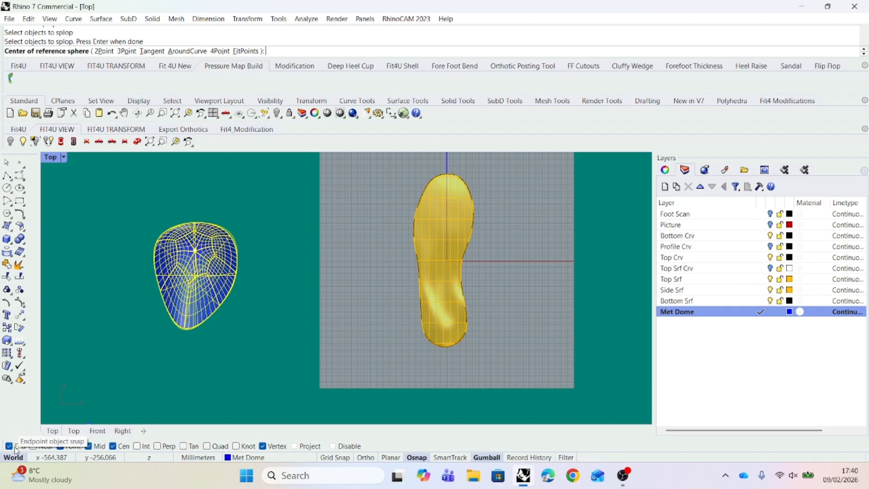
pyautogui.click(89, 446)
pyautogui.click(113, 446)
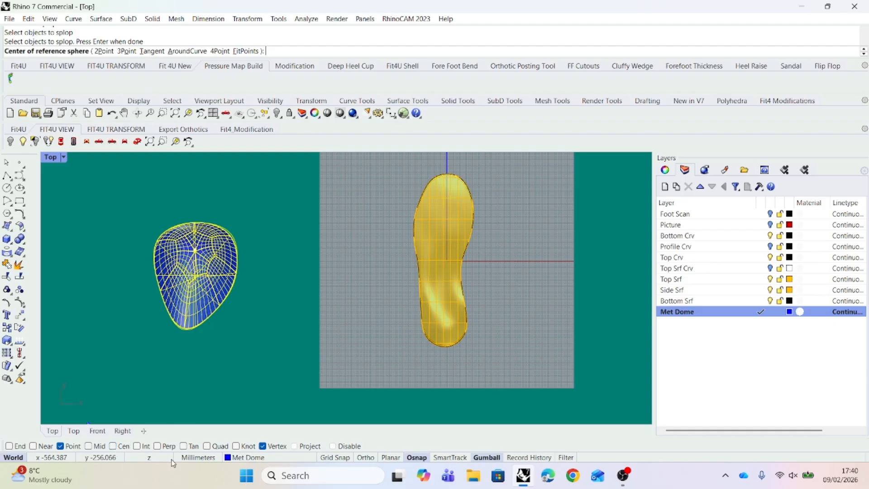
pyautogui.click(263, 446)
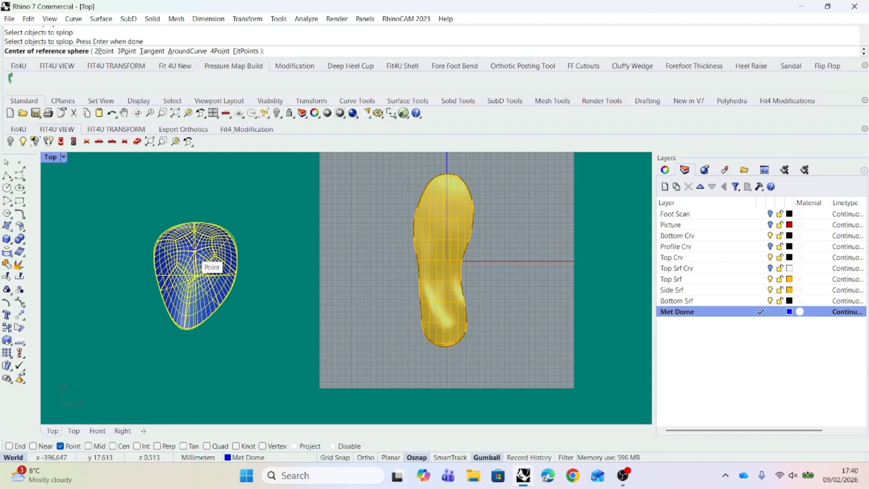
pyautogui.click(195, 250)
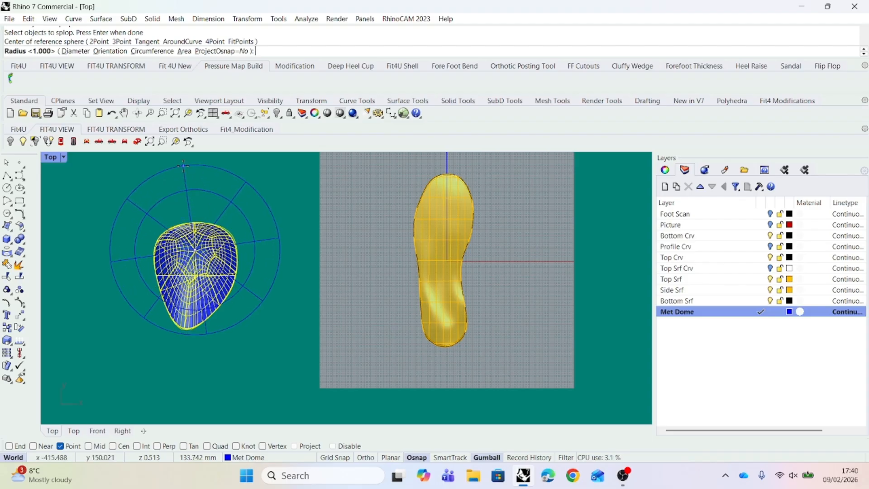
pyautogui.click(183, 164)
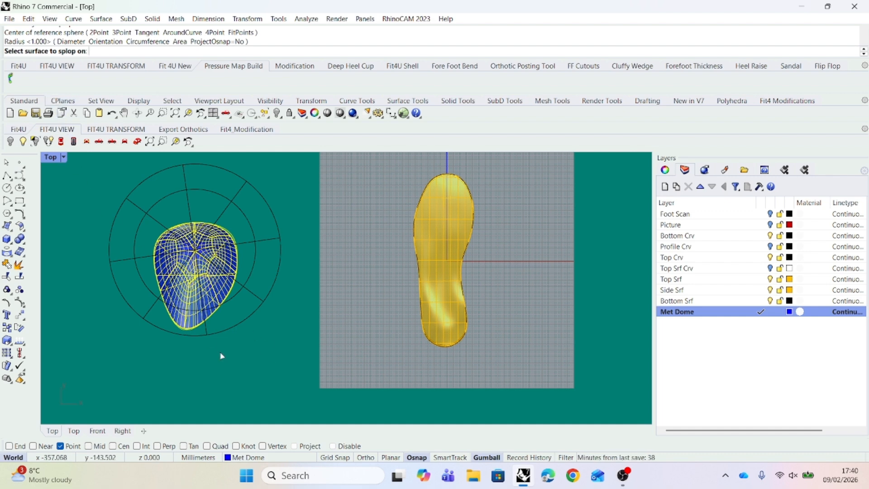
# - Choose the insole's top surface in the Perspective view as the surface to splop on
pyautogui.click(137, 142)
pyautogui.keyDown('shift'); pyautogui.moveTo(495, 350); pyautogui.dragTo(334, 361, button='right'); pyautogui.keyUp('shift')
pyautogui.scroll(2, 383, 343)
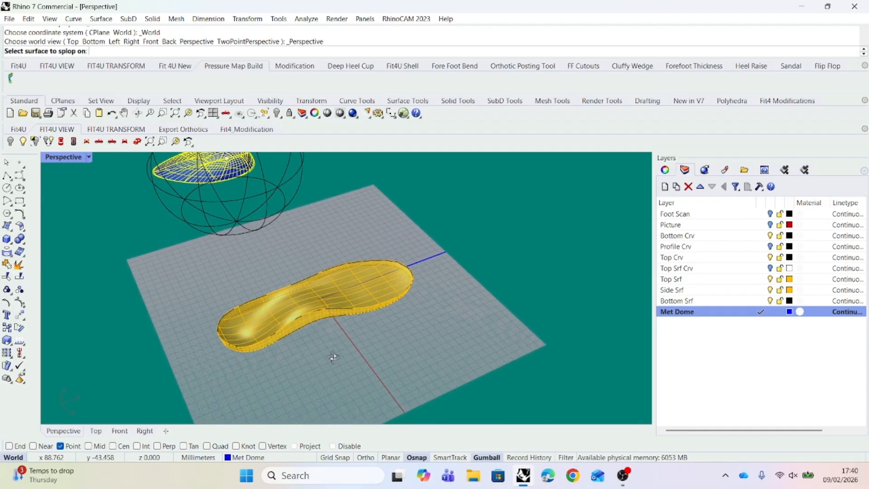
pyautogui.click(340, 291)
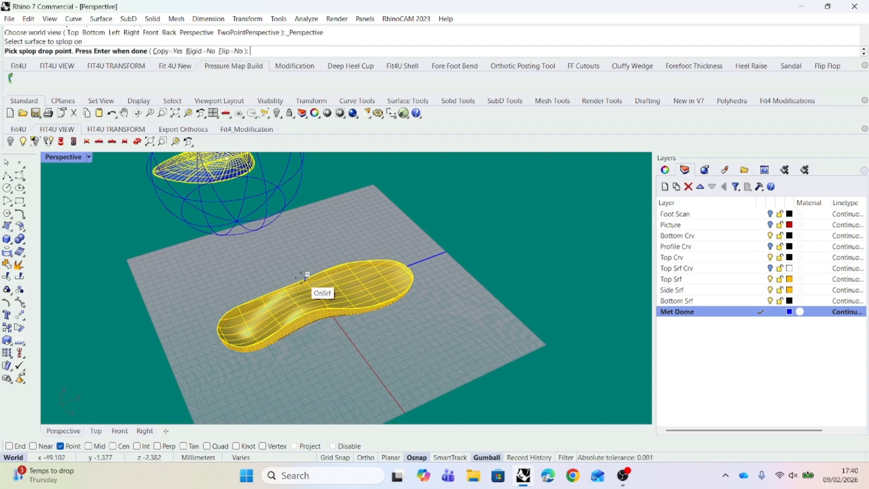
# - Drop one dome copy centrally on the insole's forefoot in the Top view, sized with a radius of about 40 mm towards the toe
pyautogui.click(61, 142)
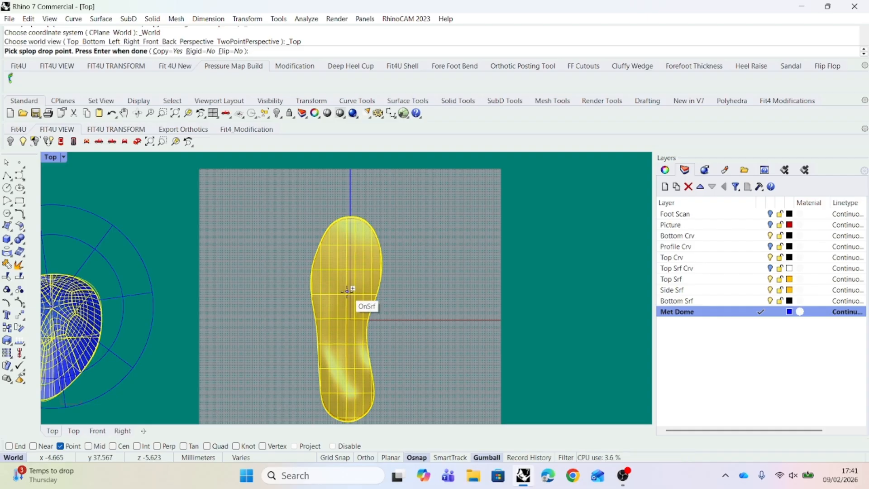
pyautogui.click(347, 290)
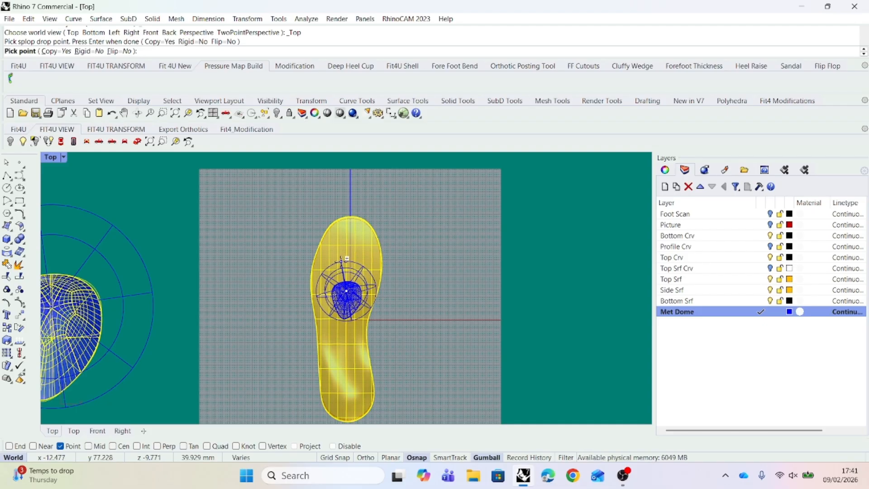
pyautogui.click(343, 259)
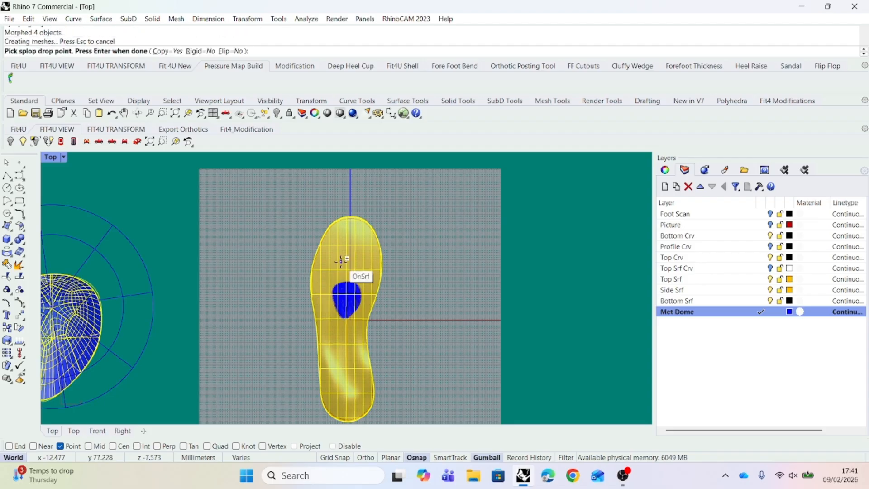
pyautogui.press('Return')
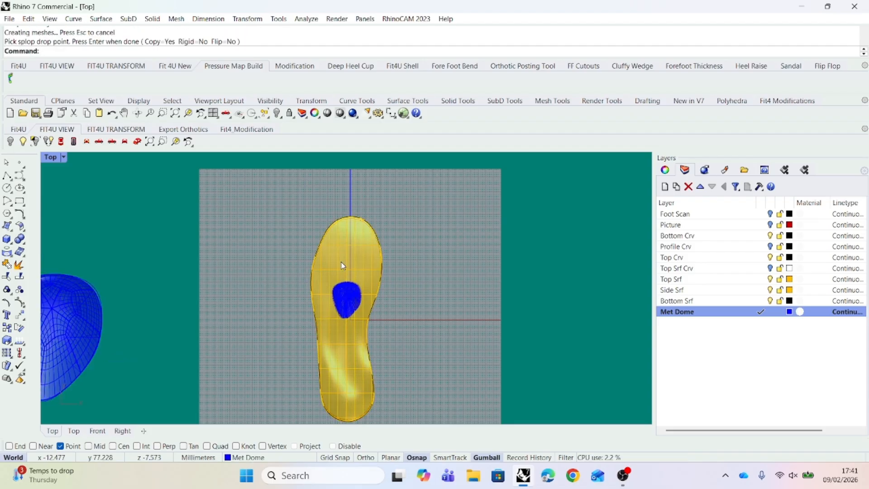
pyautogui.scroll(2, 342, 265)
pyautogui.scroll(-1, 338, 271)
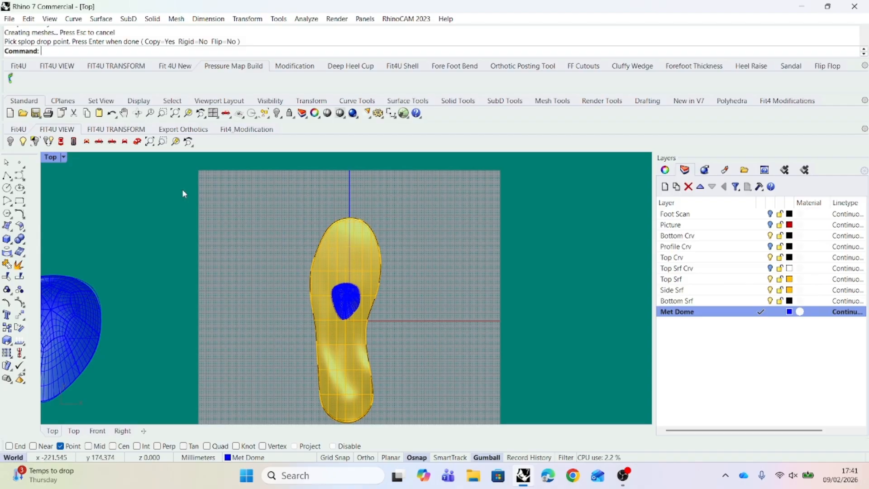
# - Delete the original large dome beside the grid together with its reference point and curve, keeping the splopped copy on the insole
pyautogui.click(137, 142)
pyautogui.moveTo(339, 320); pyautogui.dragTo(320, 311, button='right')
pyautogui.scroll(5, 323, 285)
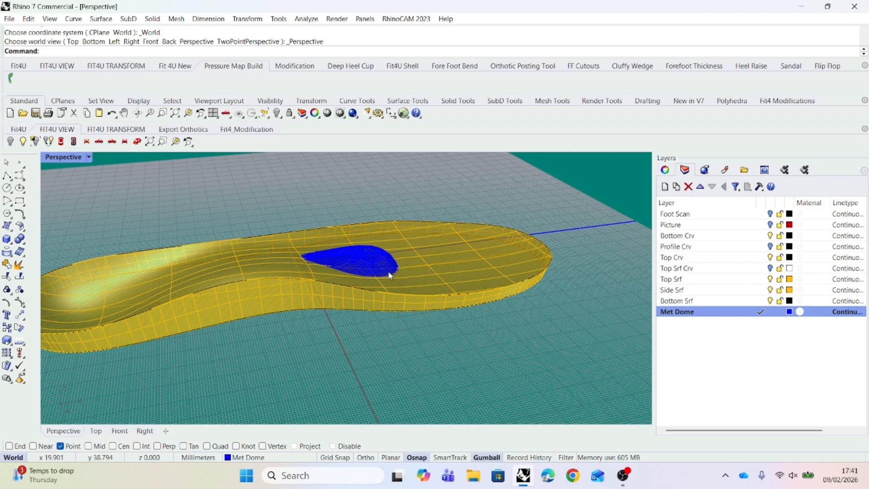
pyautogui.scroll(-2, 386, 276)
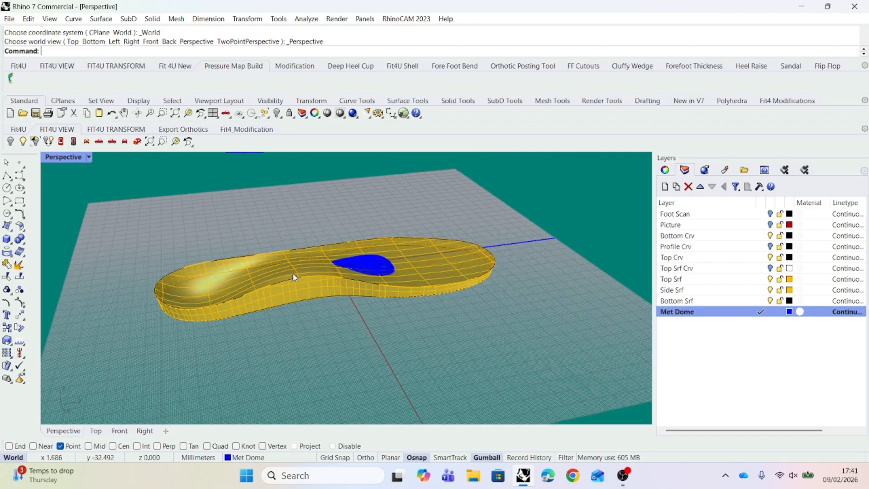
pyautogui.moveTo(350, 325); pyautogui.dragTo(340, 289, button='right')
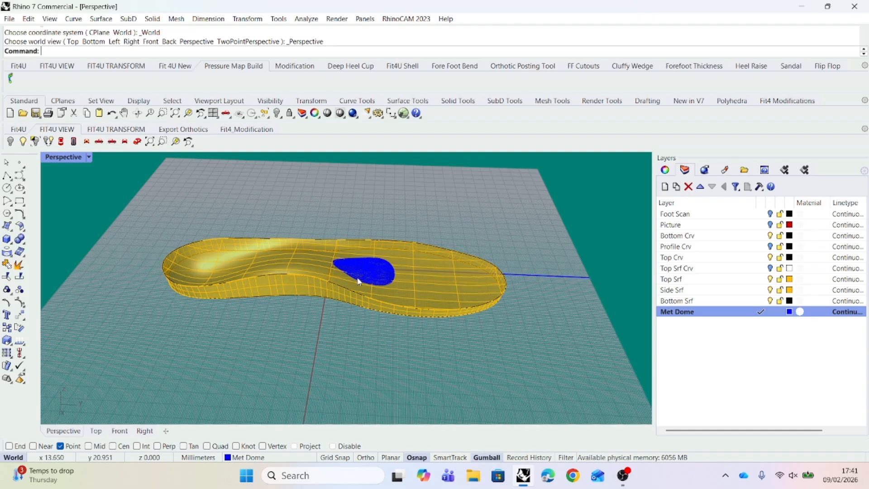
pyautogui.moveTo(306, 320); pyautogui.dragTo(428, 324, button='right')
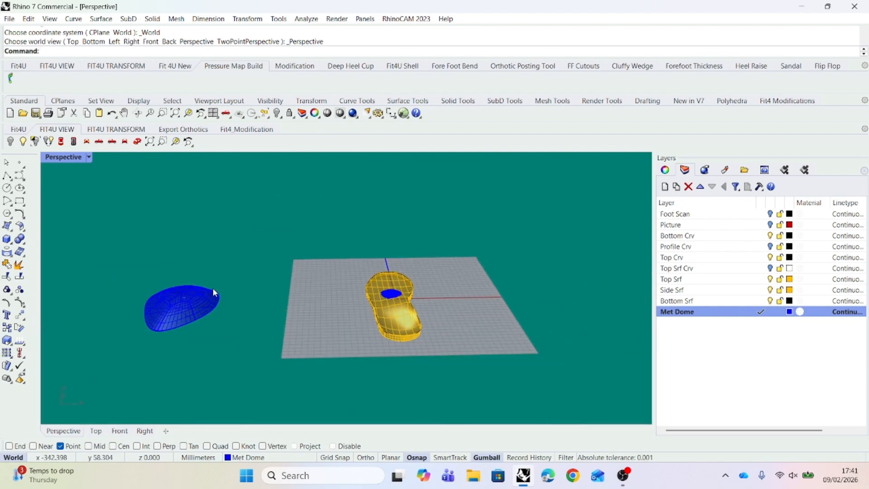
pyautogui.moveTo(249, 273); pyautogui.dragTo(121, 354)
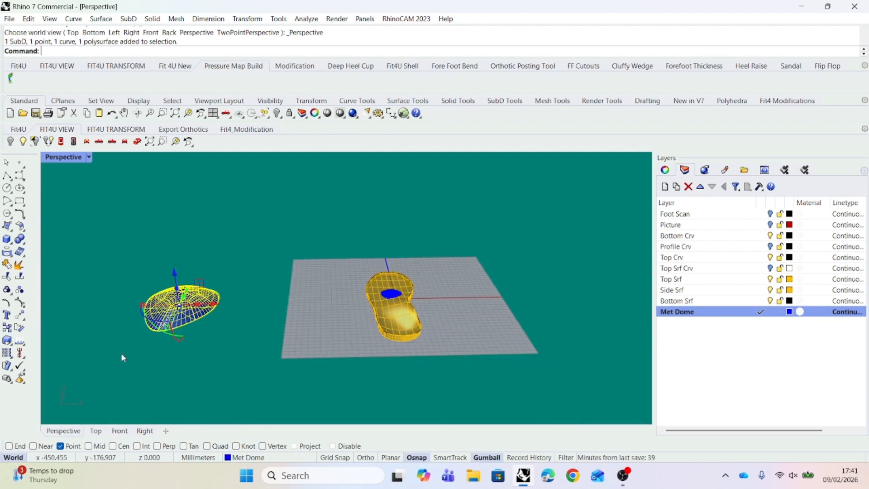
pyautogui.press('Delete')
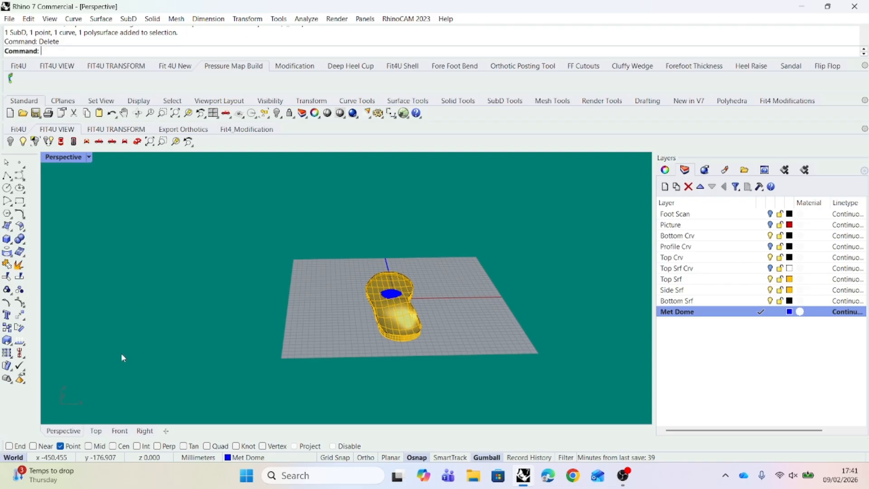
# - Start a text object in the Bottom view and replace its existing wording with "Sample"
pyautogui.scroll(5, 425, 361)
pyautogui.moveTo(435, 363); pyautogui.dragTo(423, 379, button='right')
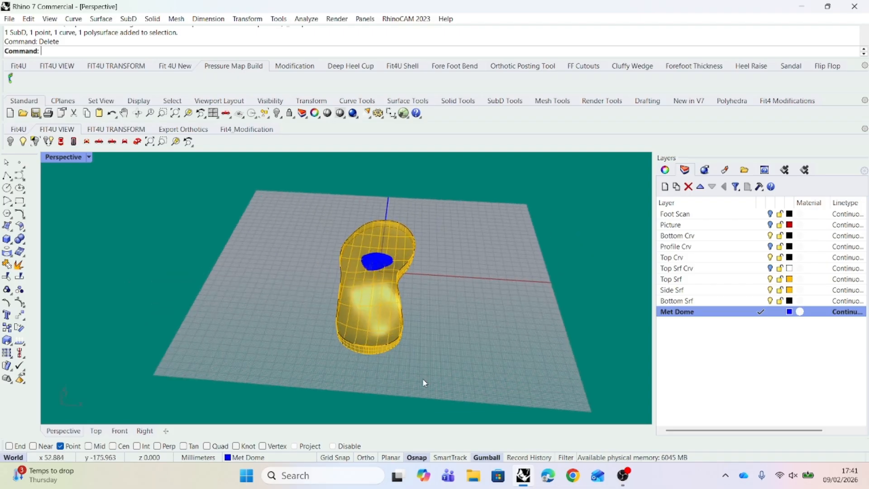
pyautogui.click(74, 142)
pyautogui.moveTo(244, 280); pyautogui.dragTo(103, 271, button='right')
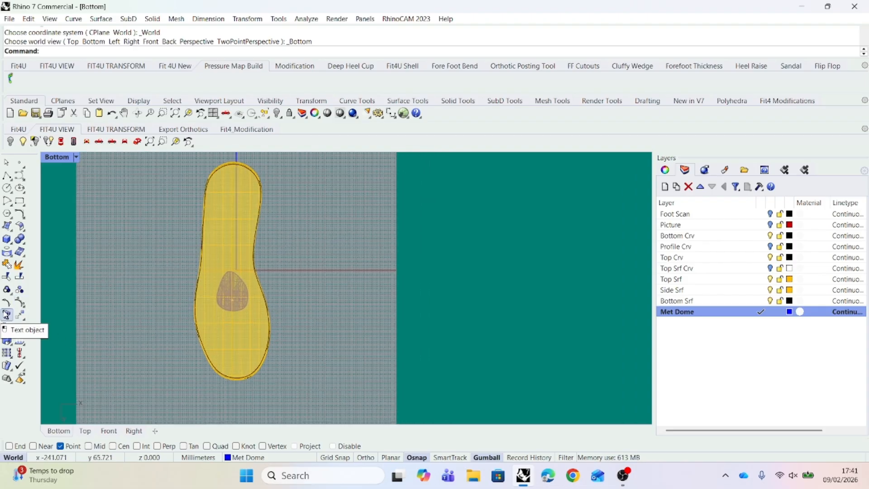
pyautogui.click(7, 314)
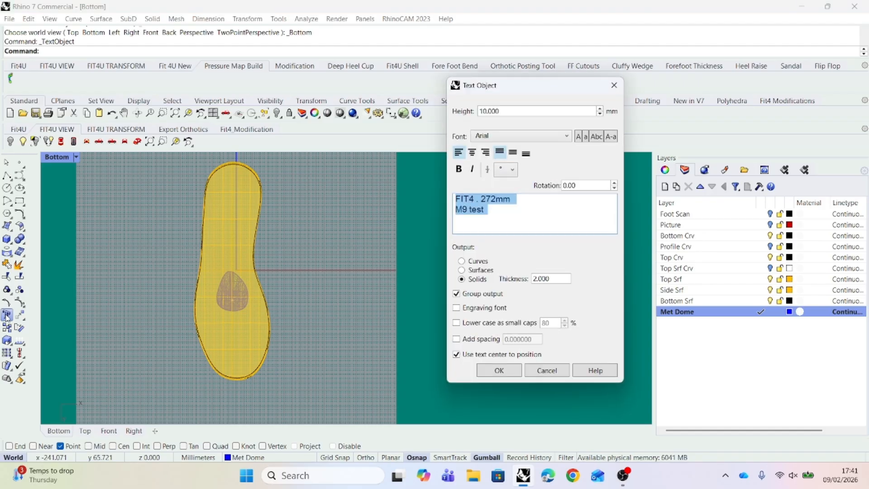
pyautogui.click(510, 214)
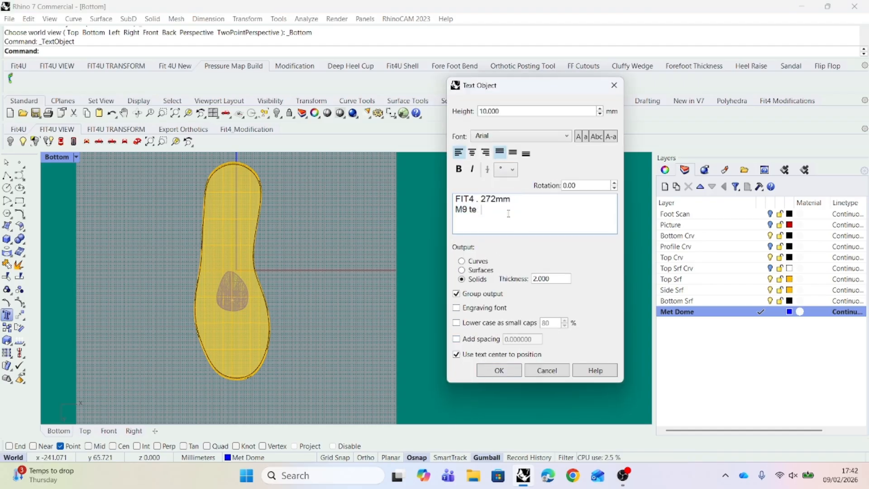
pyautogui.press('BackSpace')
pyautogui.press('BackSpace')
pyautogui.press('BackSpace')
pyautogui.press('BackSpace')
pyautogui.press('BackSpace')
pyautogui.press('BackSpace')
pyautogui.press('BackSpace')
pyautogui.press('BackSpace')
pyautogui.press('BackSpace')
pyautogui.press('BackSpace')
pyautogui.press('BackSpace')
pyautogui.press('BackSpace')
pyautogui.press('BackSpace')
pyautogui.press('BackSpace')
pyautogui.press('BackSpace')
pyautogui.press('BackSpace')
pyautogui.press('BackSpace')
pyautogui.press('BackSpace')
pyautogui.press('BackSpace')
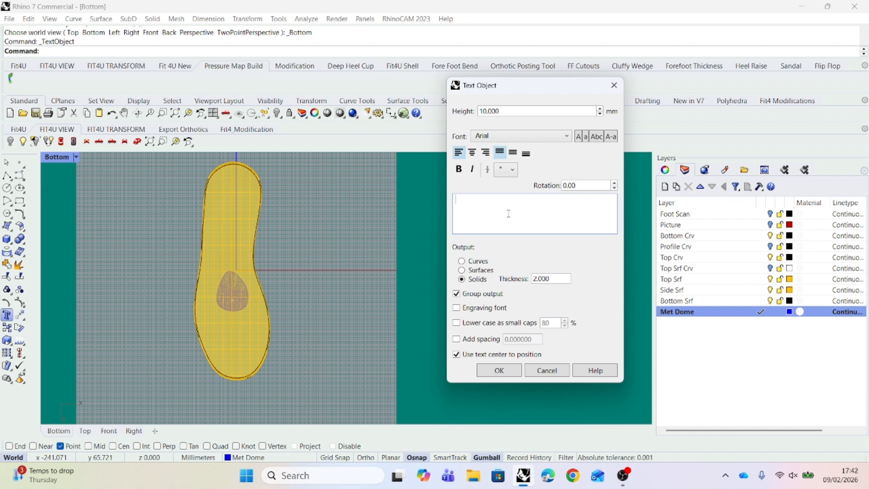
pyautogui.write('Sample')
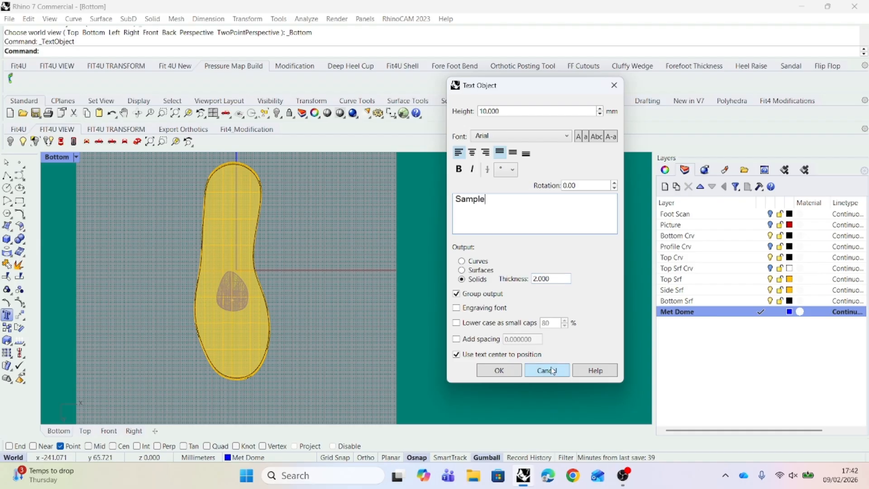
# - Place the solid text in the Bottom view with Ortho on, turned 90 degrees to run lengthwise between the insole's heel and the dome
pyautogui.click(497, 371)
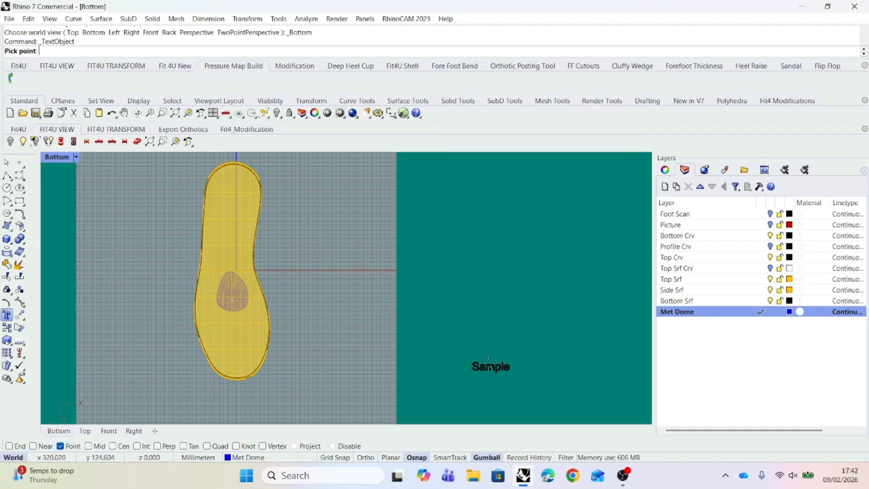
pyautogui.click(418, 281)
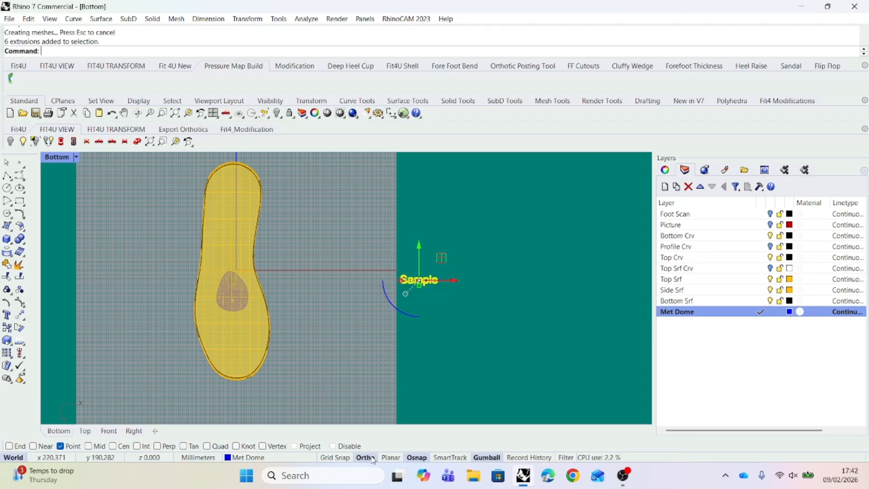
pyautogui.moveTo(401, 312); pyautogui.dragTo(433, 324)
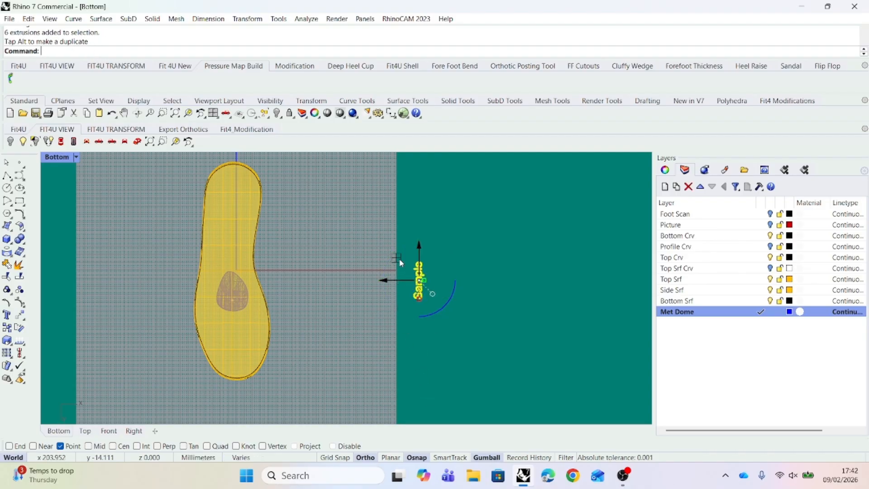
pyautogui.moveTo(400, 260); pyautogui.dragTo(214, 203)
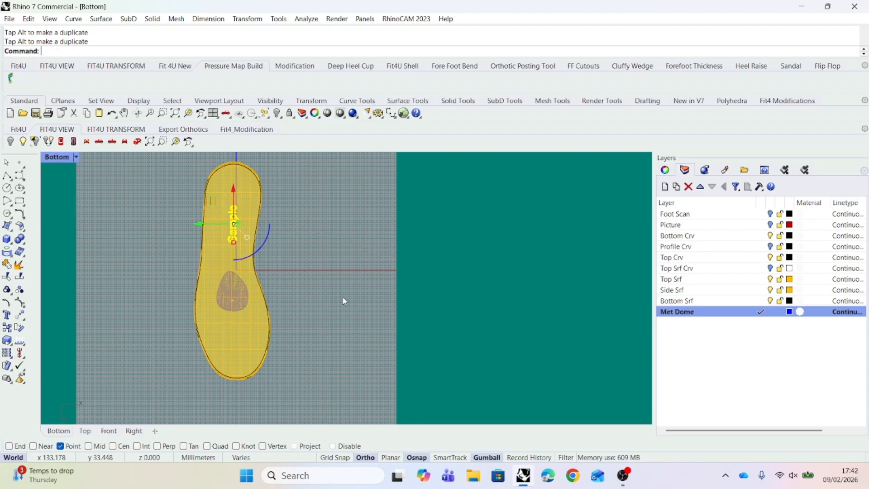
# - Move the text solids vertically down in the Front view until they straddle the insole's bottom surface
pyautogui.click(86, 143)
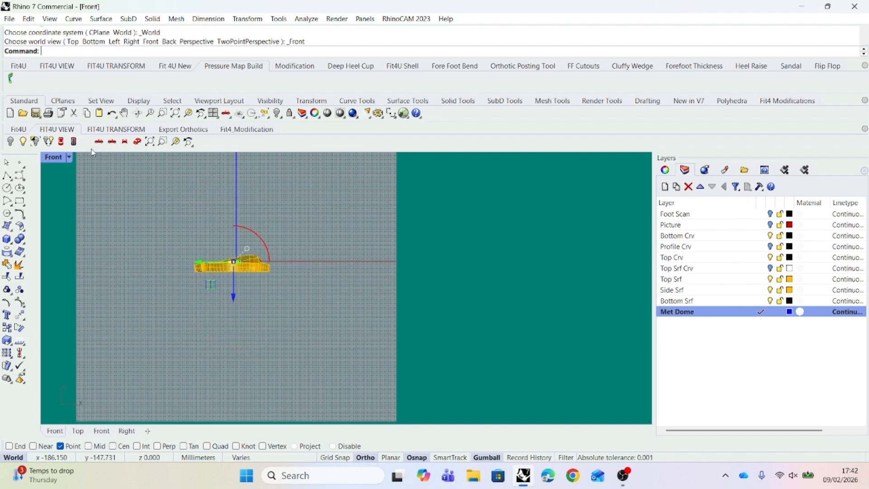
pyautogui.scroll(5, 237, 270)
pyautogui.scroll(3, 235, 270)
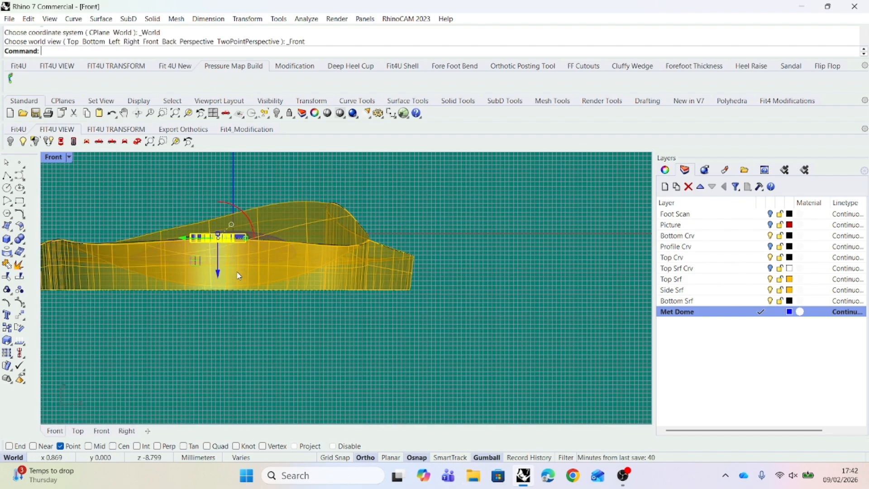
pyautogui.moveTo(243, 324); pyautogui.dragTo(360, 280, button='right')
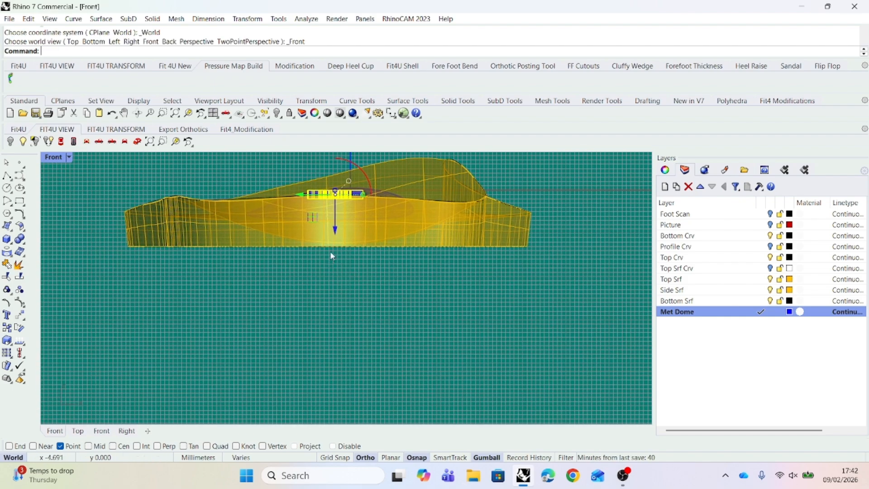
pyautogui.moveTo(336, 230); pyautogui.dragTo(314, 283)
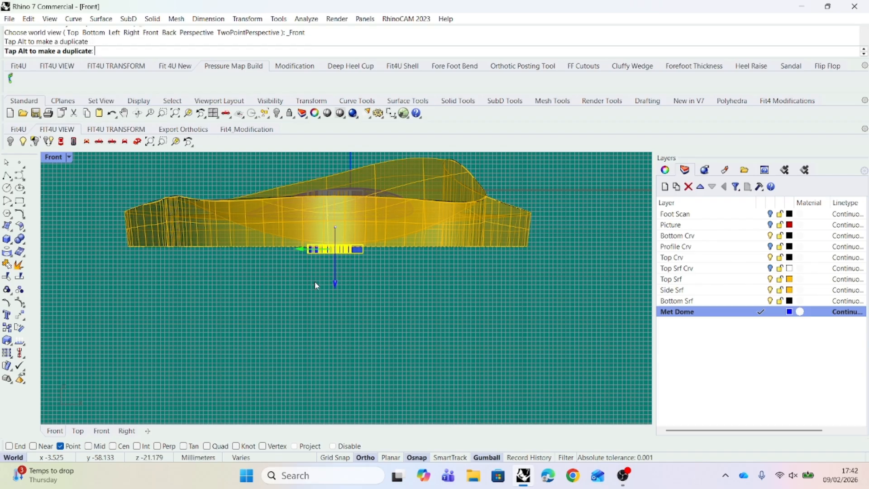
pyautogui.click(347, 311)
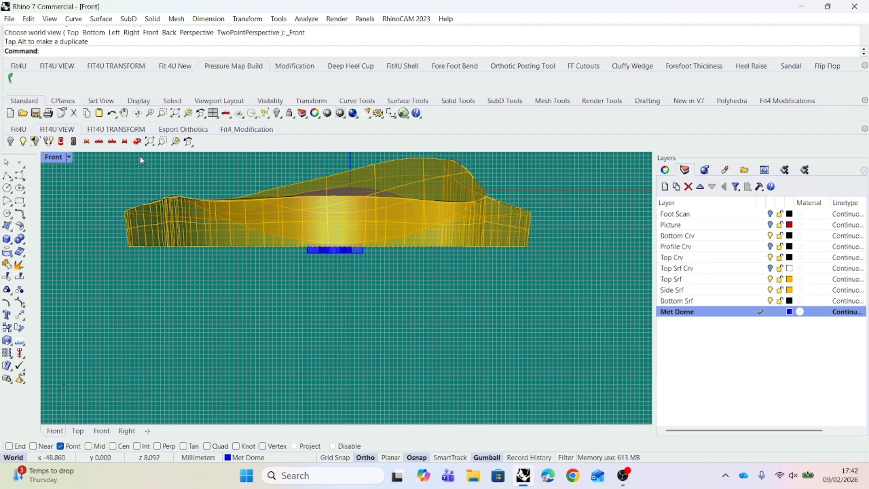
# - Boolean-union the insole, the metatarsal dome and the text solids into one body
pyautogui.scroll(-2, 143, 161)
pyautogui.moveTo(275, 266); pyautogui.dragTo(342, 331, button='right')
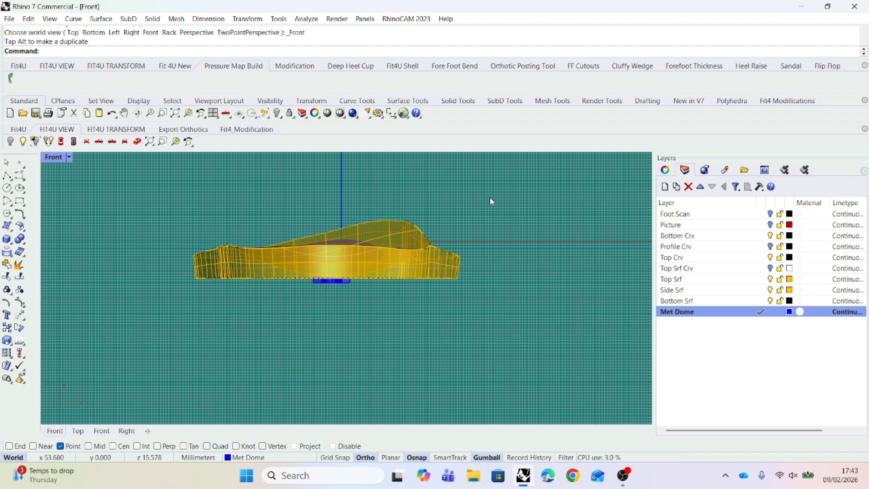
pyautogui.click(20, 238)
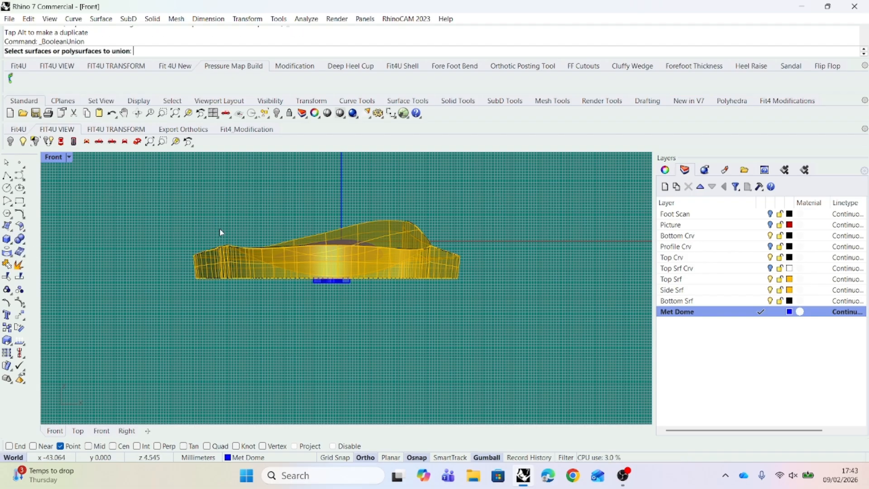
pyautogui.moveTo(528, 194); pyautogui.dragTo(149, 334)
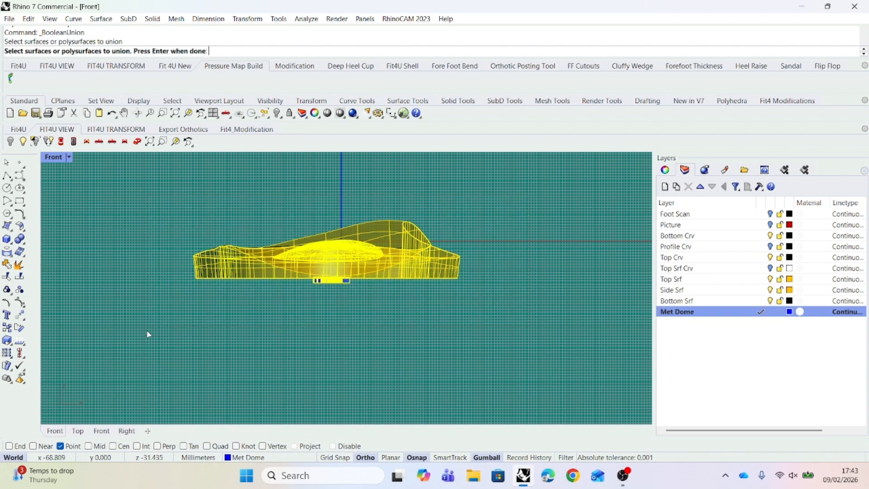
pyautogui.press('Return')
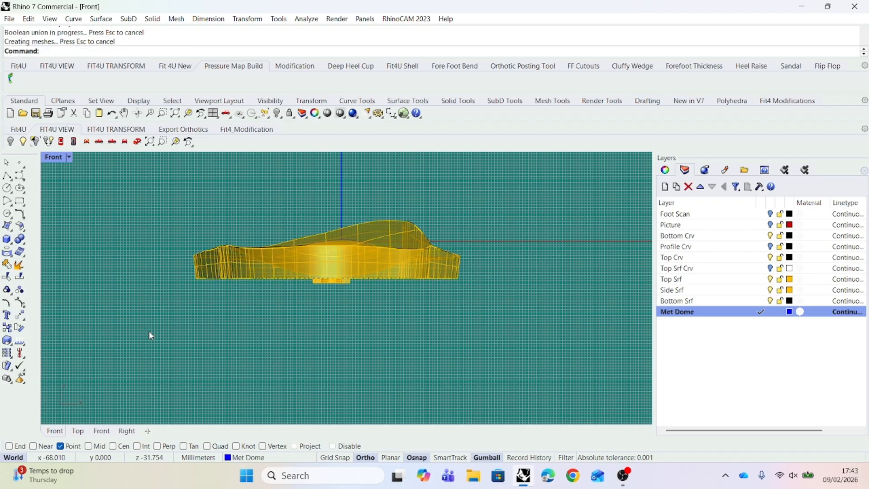
# - Inspect the unioned insole in the Perspective view and show the Foot Scan layer above it
pyautogui.click(137, 141)
pyautogui.moveTo(143, 181); pyautogui.dragTo(475, 283, button='right')
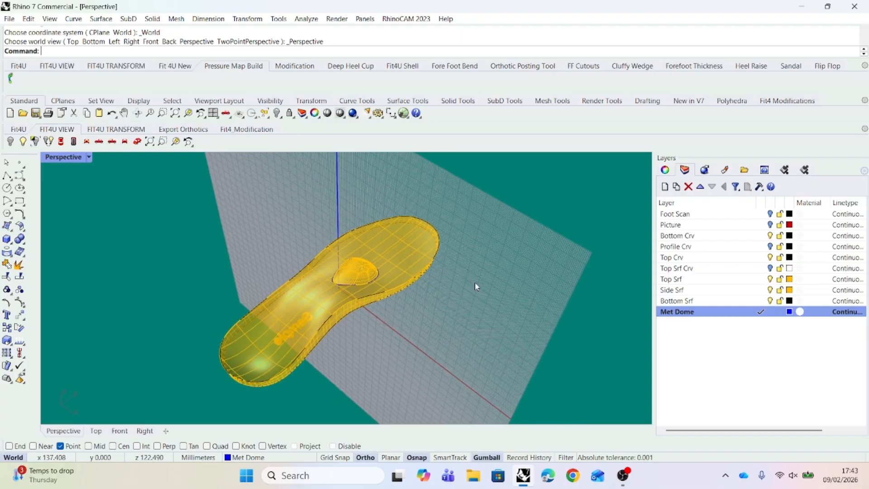
pyautogui.moveTo(475, 281); pyautogui.dragTo(394, 267, button='right')
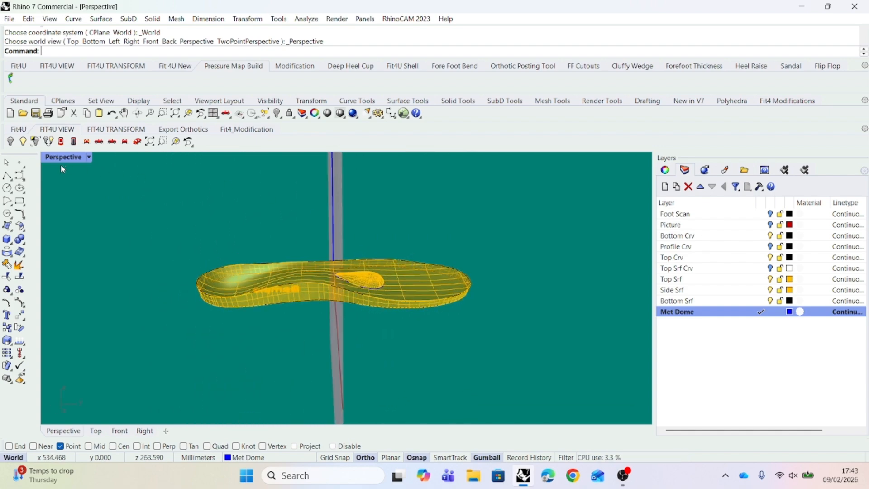
pyautogui.click(769, 214)
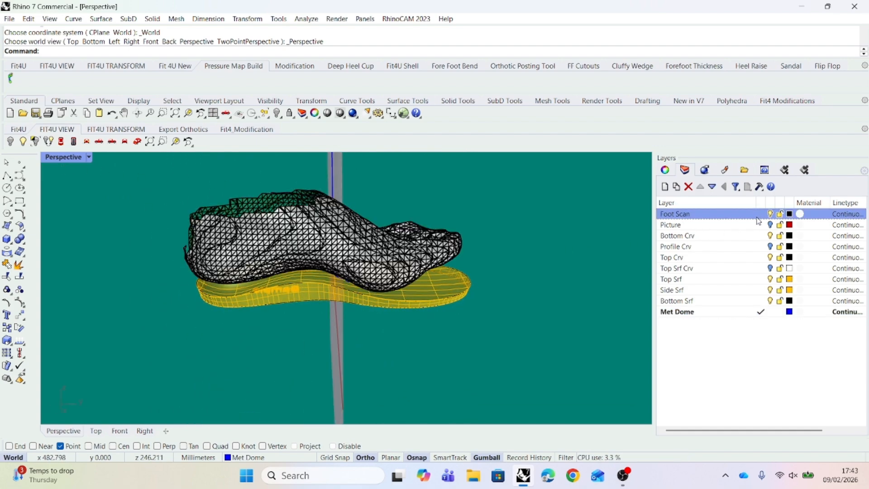
pyautogui.moveTo(548, 291); pyautogui.dragTo(535, 271, button='right')
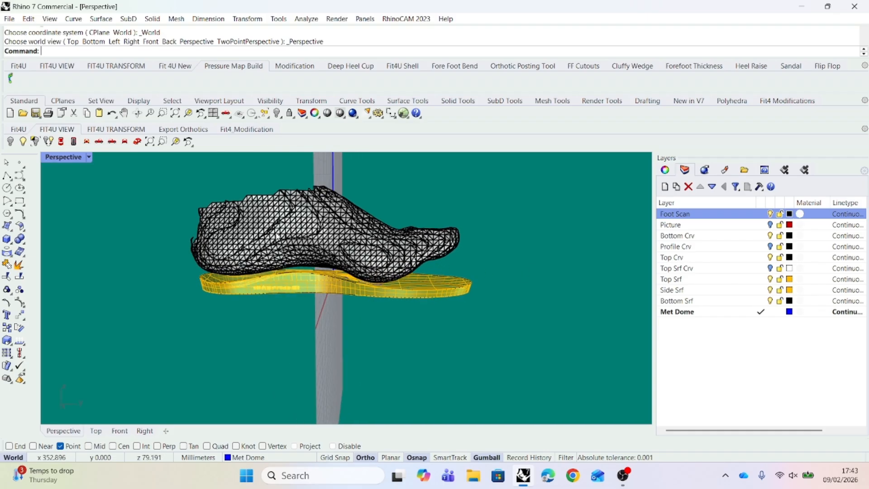
# - Lower the foot scan mesh slightly towards the insole in the Right view and check the fit in Perspective
pyautogui.click(112, 142)
pyautogui.click(318, 205)
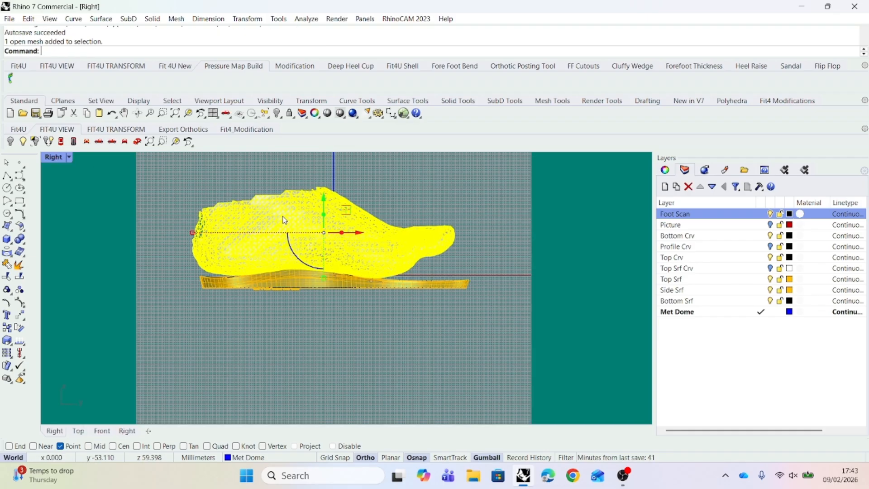
pyautogui.moveTo(322, 200); pyautogui.dragTo(324, 205)
pyautogui.click(365, 334)
pyautogui.moveTo(365, 333)
pyautogui.mouseDown(button='right')
pyautogui.moveTo(359, 357)
pyautogui.moveTo(373, 329)
pyautogui.mouseUp(button='right')
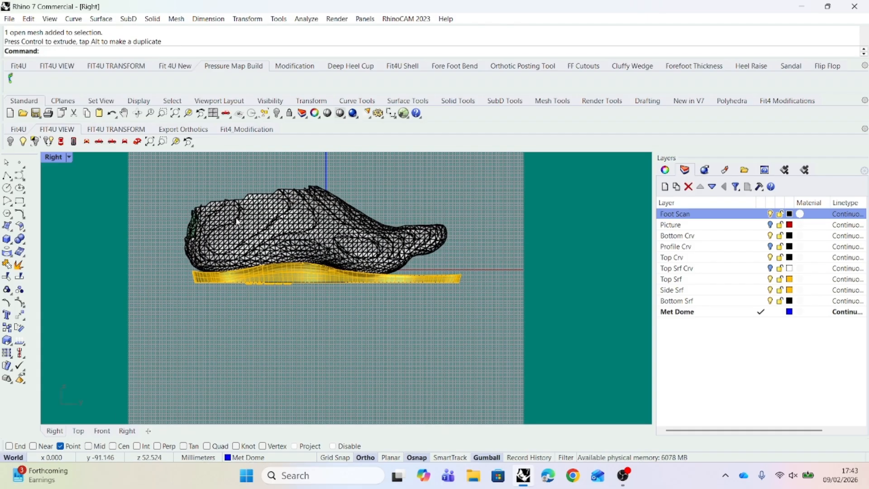
pyautogui.click(137, 141)
pyautogui.moveTo(424, 340); pyautogui.dragTo(264, 313, button='right')
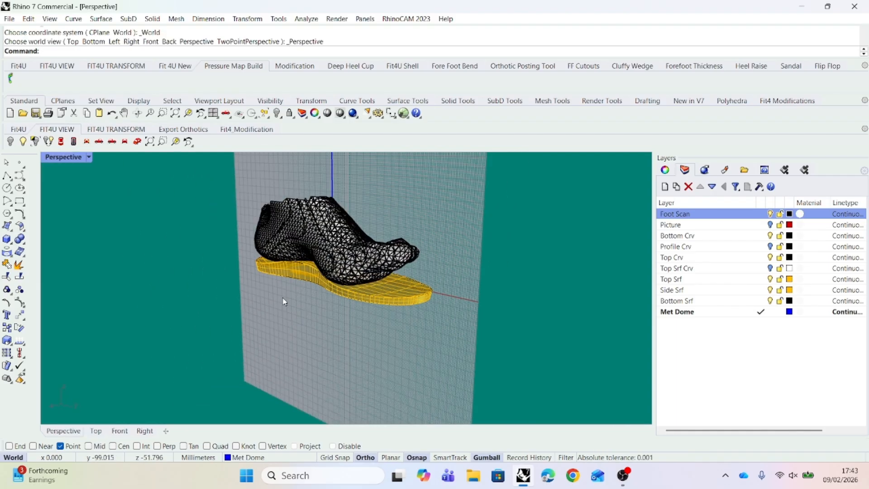